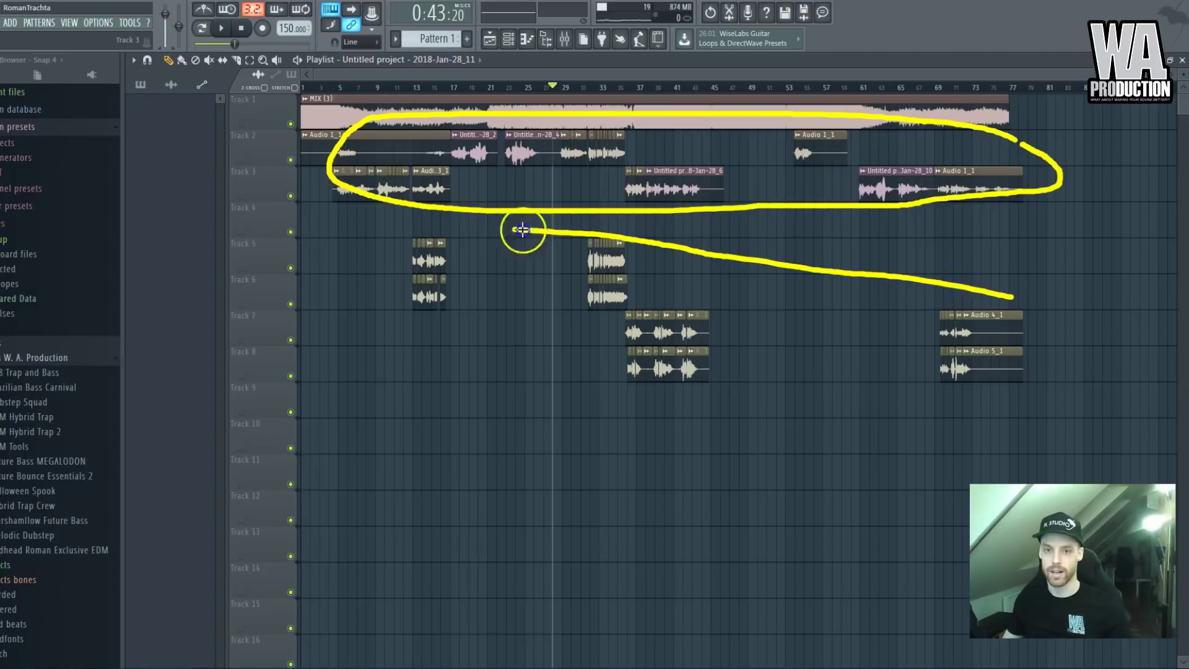
# Inspect the channel settings of the Audio 4_1 and Audio 5_1 clips
pyautogui.moveTo(394, 286)
pyautogui.mouseDown()
pyautogui.moveTo(427, 340)
pyautogui.moveTo(575, 379)
pyautogui.moveTo(769, 405)
pyautogui.moveTo(992, 391)
pyautogui.moveTo(1011, 298)
pyautogui.mouseUp()
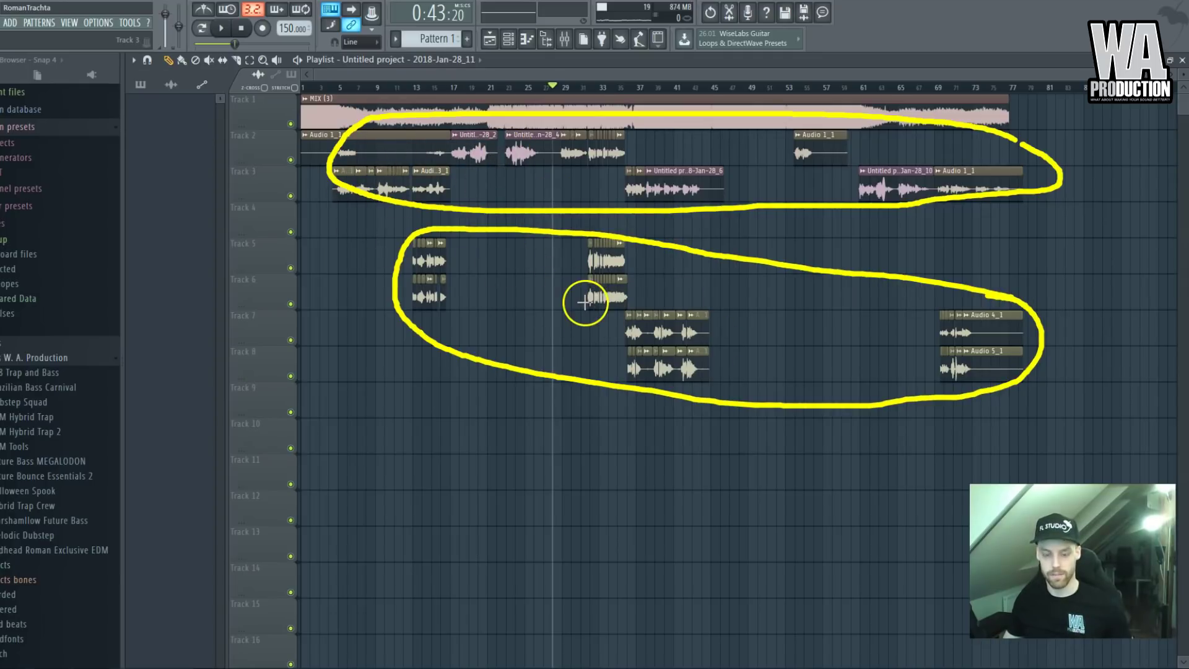
pyautogui.press('Escape')
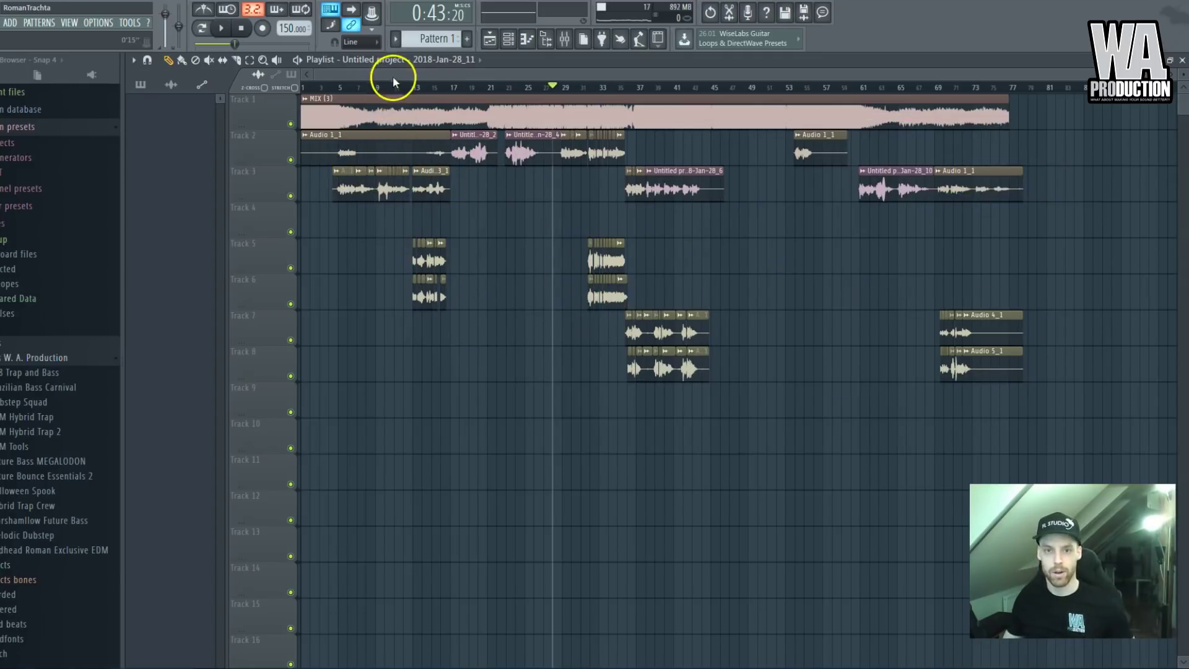
pyautogui.scroll(5, 465, 241)
pyautogui.doubleClick(465, 258)
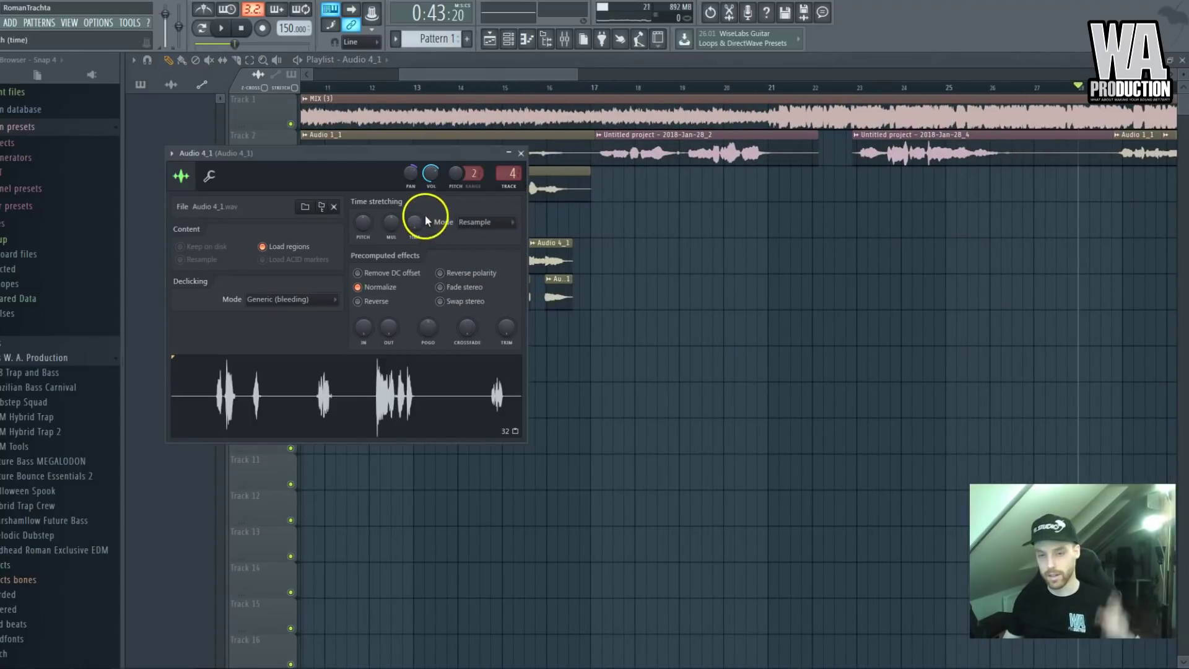
pyautogui.press('Escape')
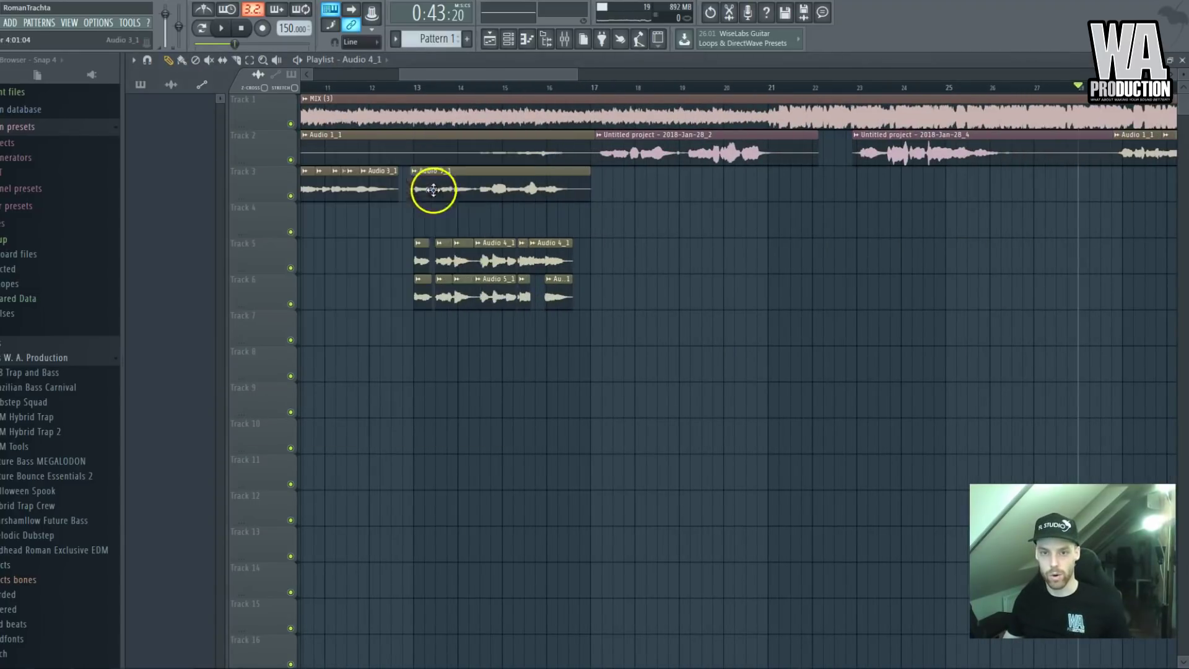
pyautogui.doubleClick(469, 293)
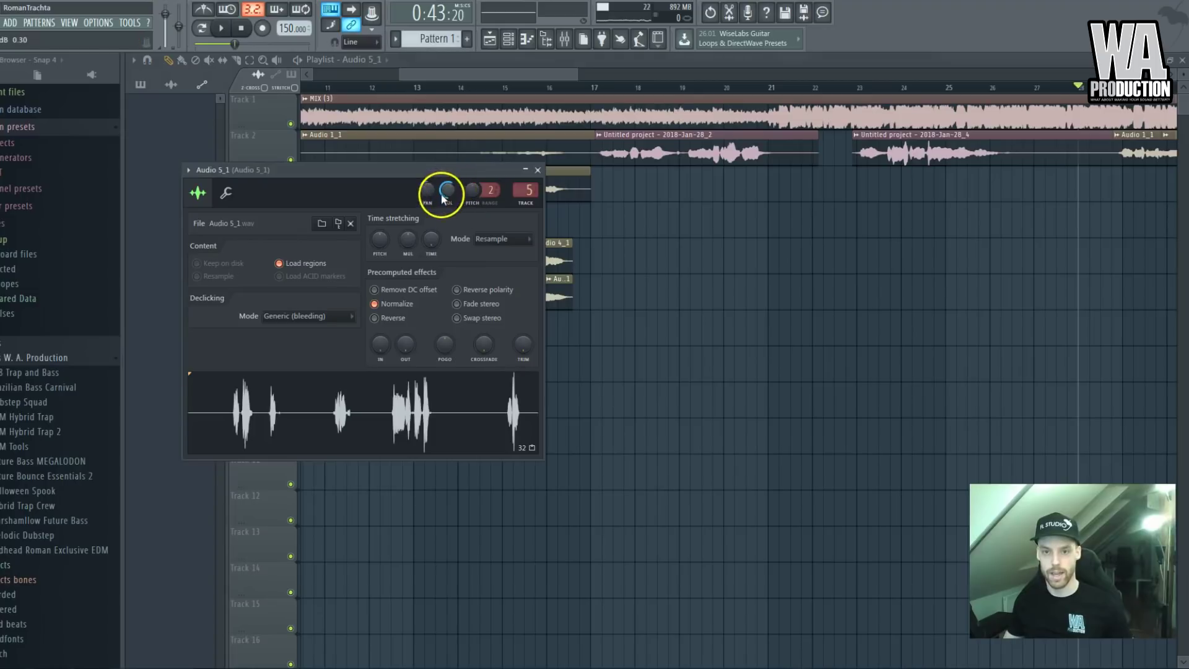
pyautogui.press('Escape')
pyautogui.doubleClick(451, 242)
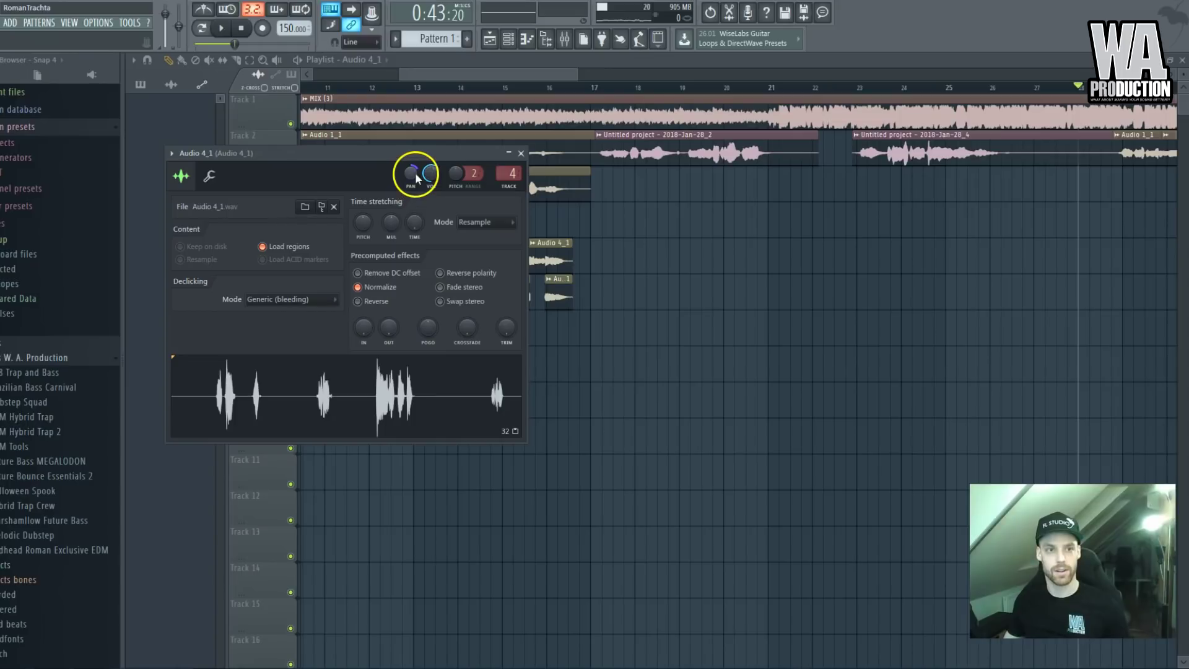
pyautogui.press('Escape')
pyautogui.doubleClick(448, 294)
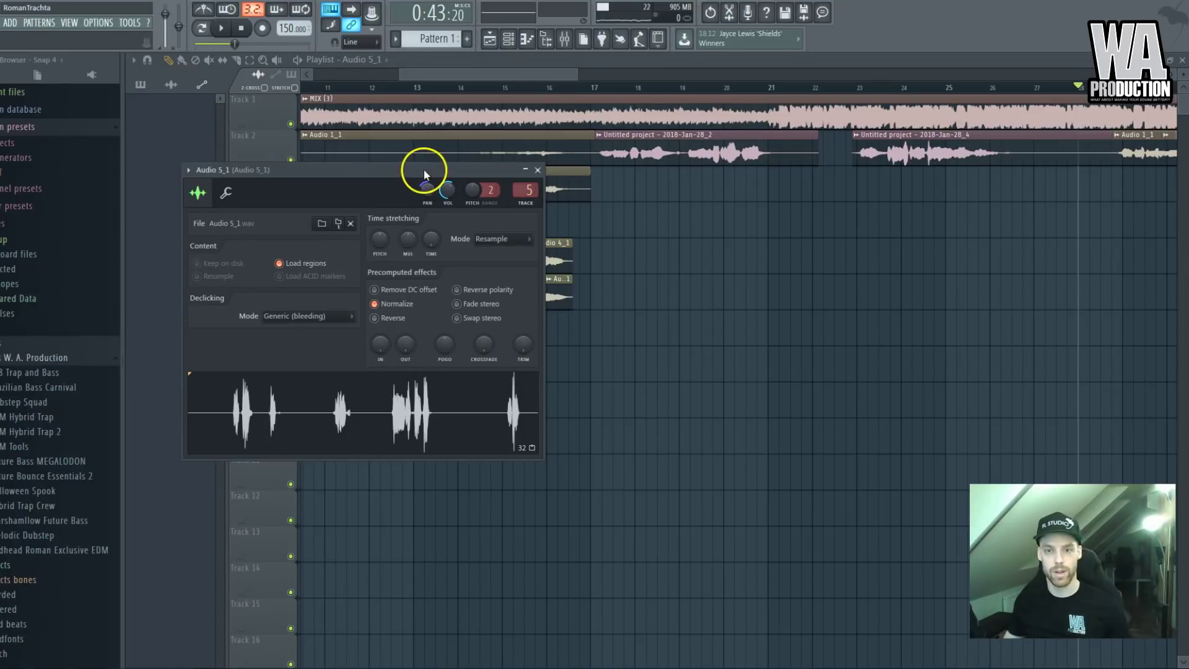
pyautogui.press('Escape')
# Move the Track 7–8 clips up onto Tracks 5–6
pyautogui.scroll(-4, 448, 259)
pyautogui.scroll(-1, 474, 260)
pyautogui.moveTo(1051, 405); pyautogui.dragTo(630, 303)
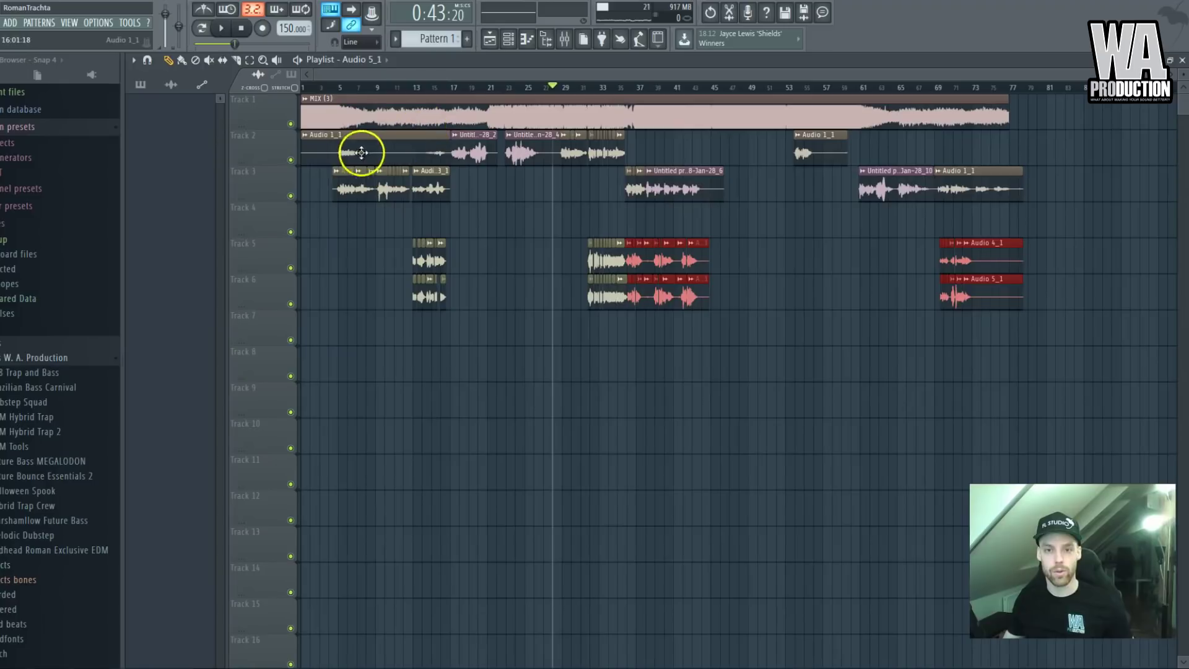
# Solo Track 2 and show the Audio 1_1 insert in the mixer
pyautogui.rightClick(291, 159)
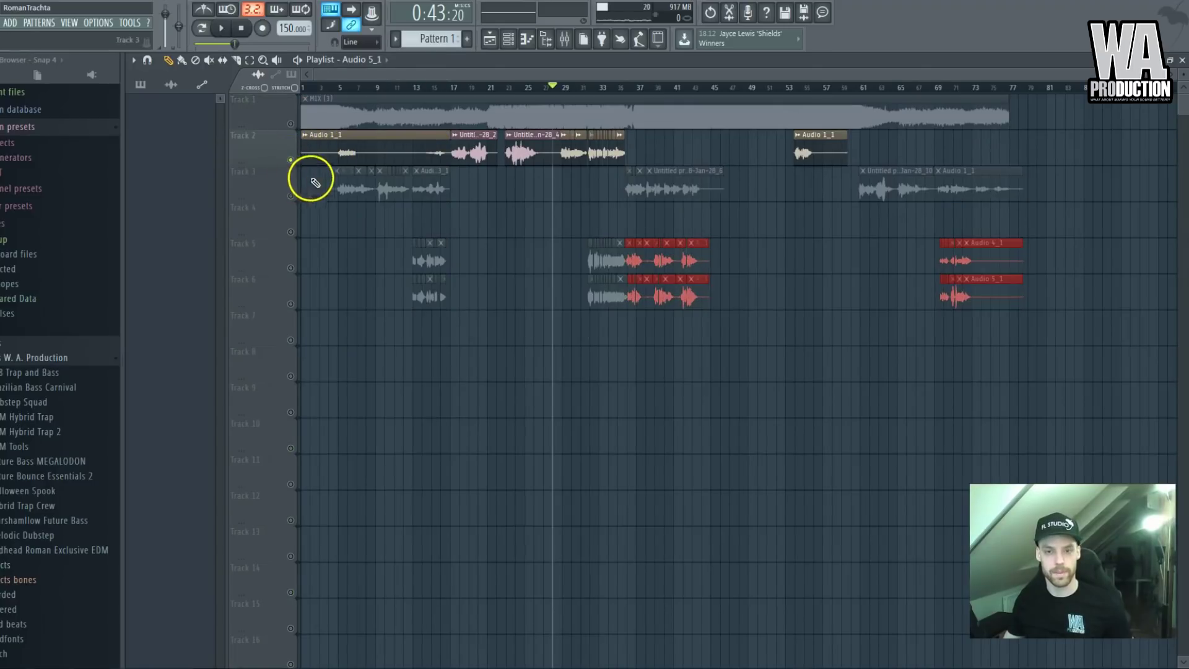
pyautogui.click(564, 39)
pyautogui.click(258, 239)
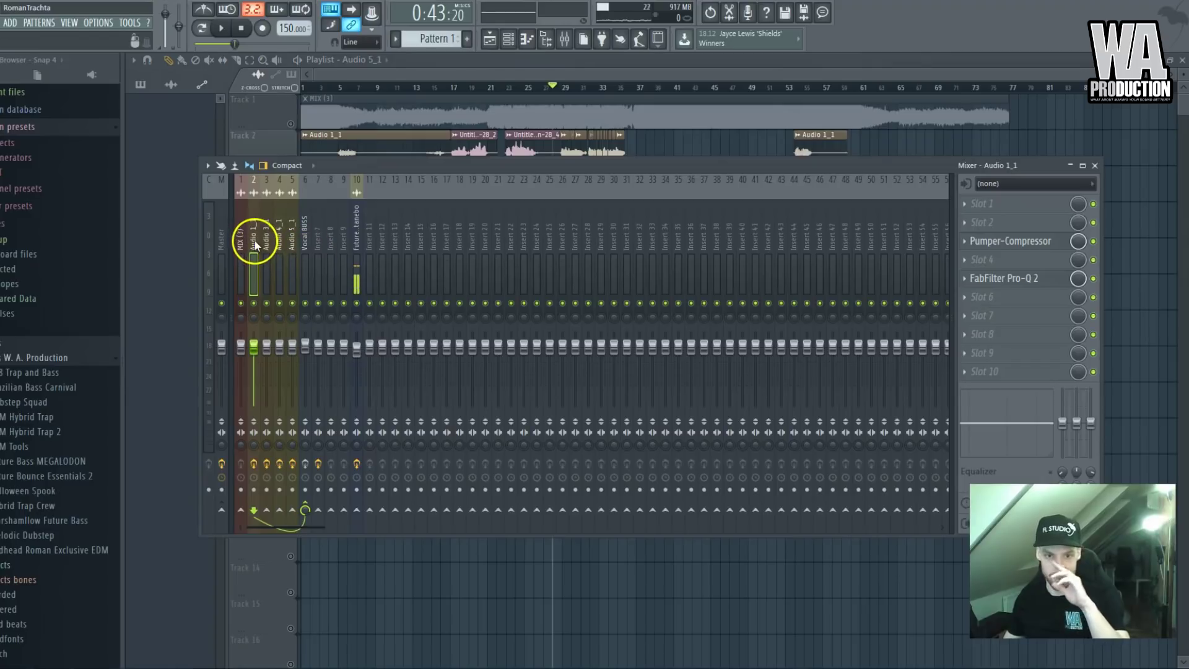
# Rename mixer inserts 2 and 3 to 'Lead 1' and 'Lead 2'
pyautogui.doubleClick(258, 239)
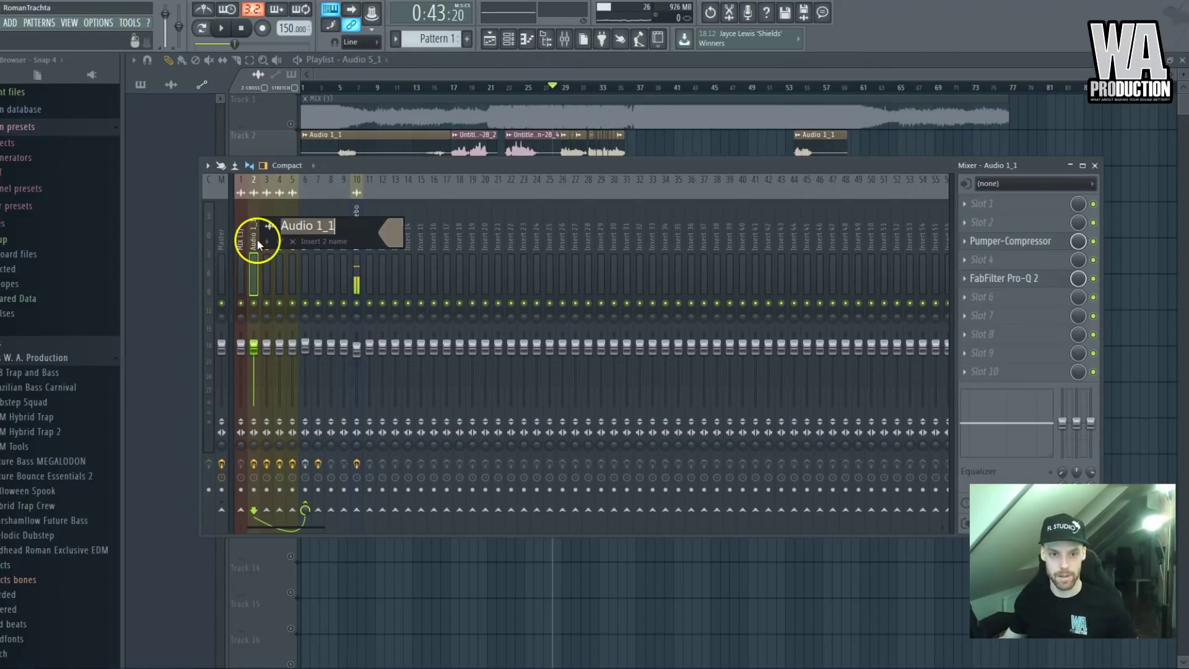
pyautogui.write('Lead 1')
pyautogui.press('Return')
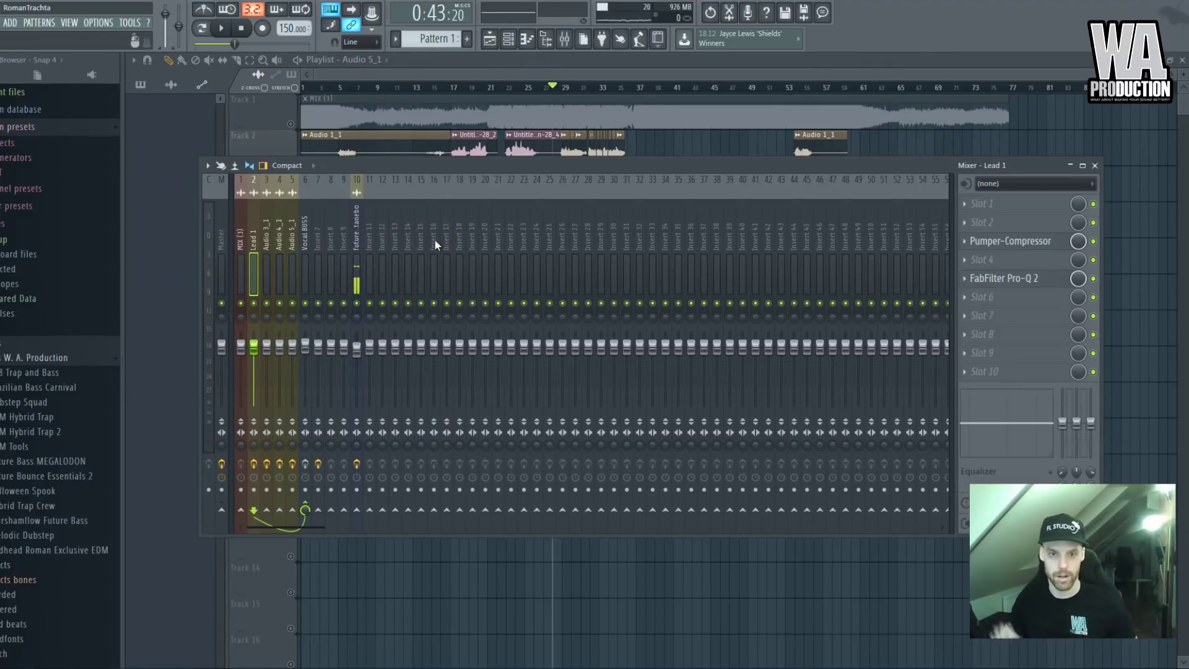
pyautogui.doubleClick(267, 237)
pyautogui.write('Lead2')
pyautogui.press('BackSpace')
pyautogui.write('2')
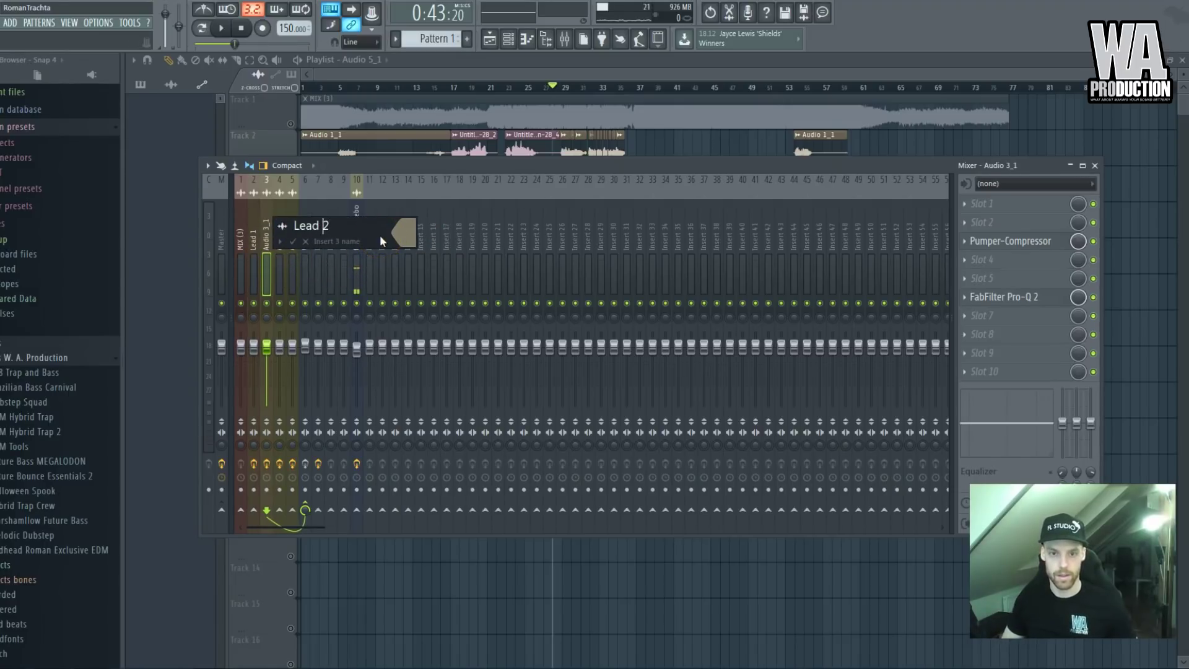
pyautogui.press('Return')
# Rename mixer inserts 4 and 5 to 'Back 1' and 'Back 2'
pyautogui.doubleClick(280, 236)
pyautogui.write('Back 1')
pyautogui.press('Return')
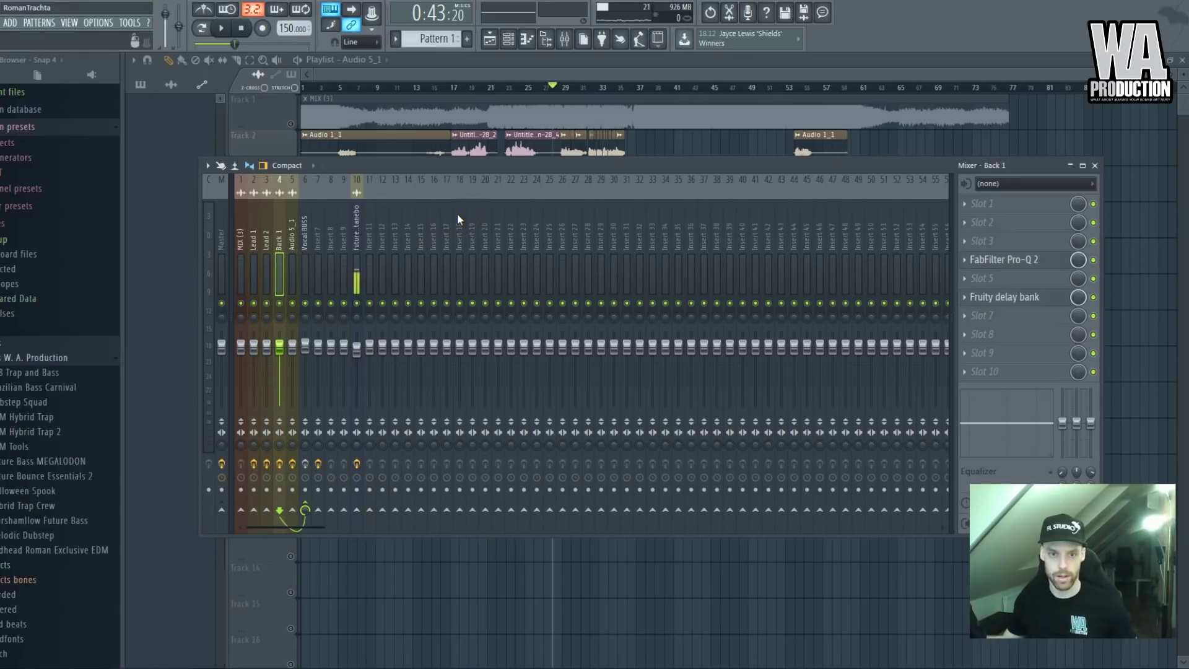
pyautogui.doubleClick(293, 238)
pyautogui.write('BAck')
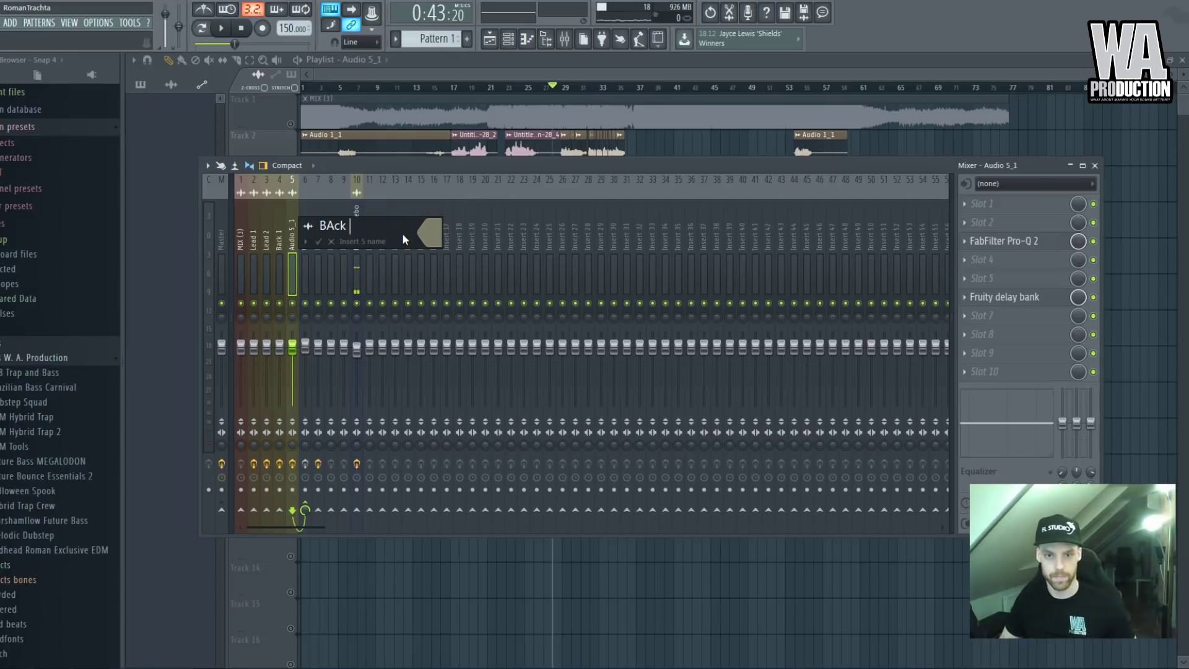
pyautogui.press('Home')
pyautogui.press('Right')
pyautogui.press('Delete')
pyautogui.write('a')
pyautogui.press('End')
pyautogui.write('2')
pyautogui.press('Return')
pyautogui.click(258, 241)
# Review the effect slots of Vocal BUSS, Back 2, Back 1, Lead 2 and Lead 1
pyautogui.click(305, 245)
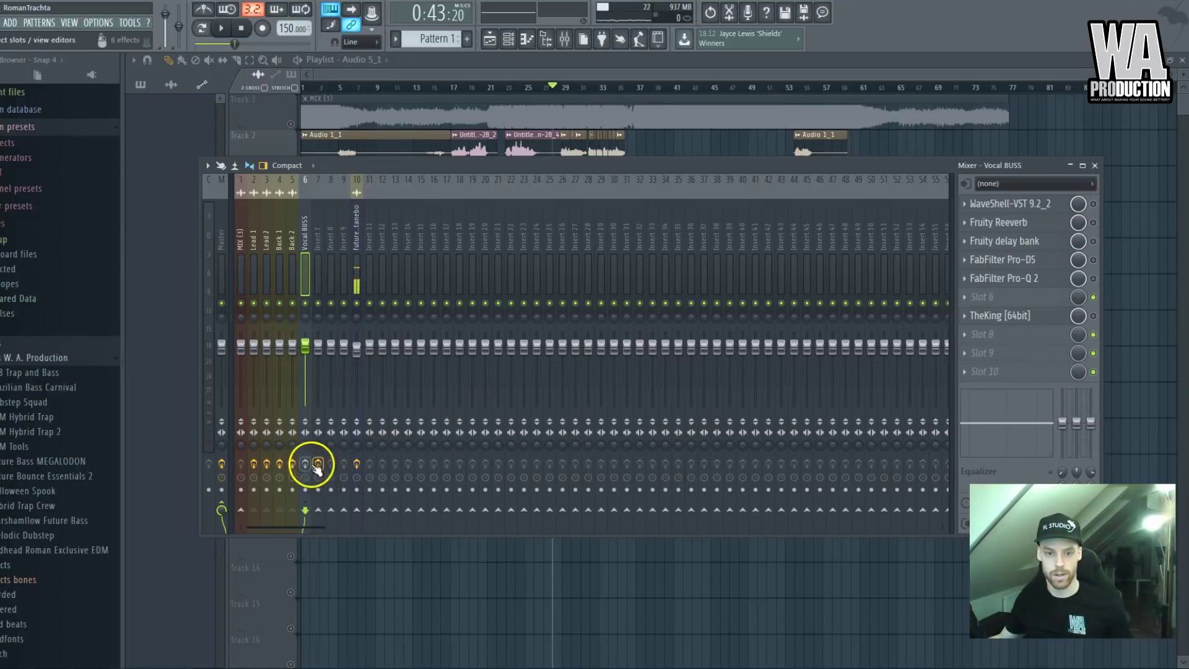
pyautogui.click(291, 245)
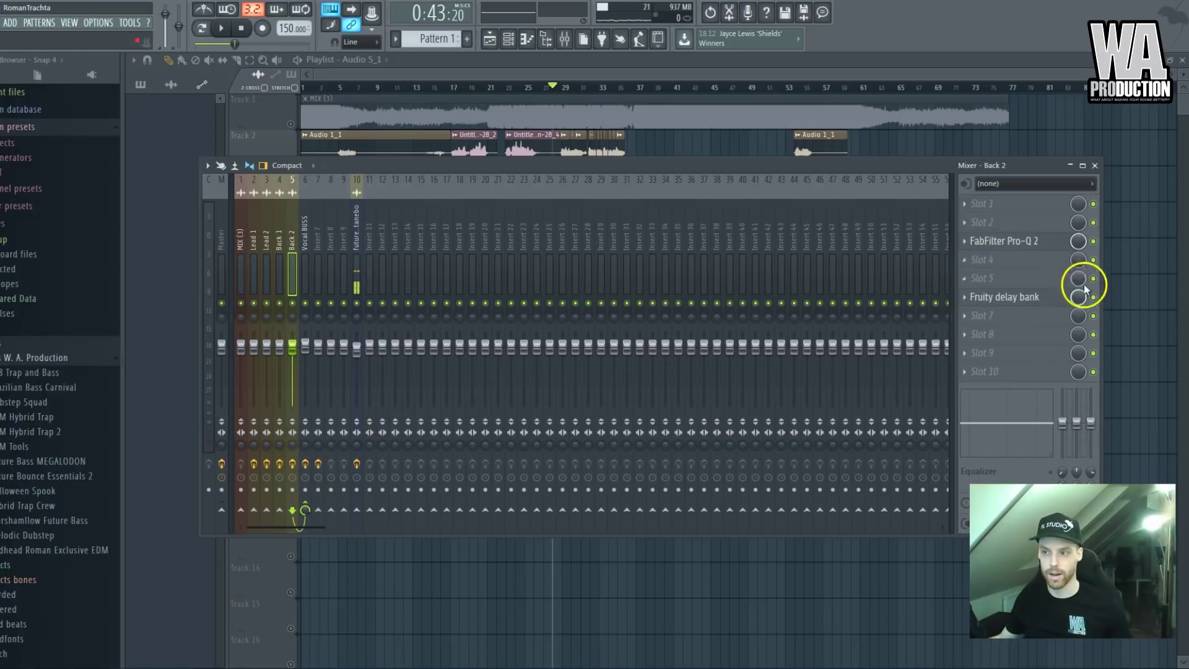
pyautogui.click(278, 238)
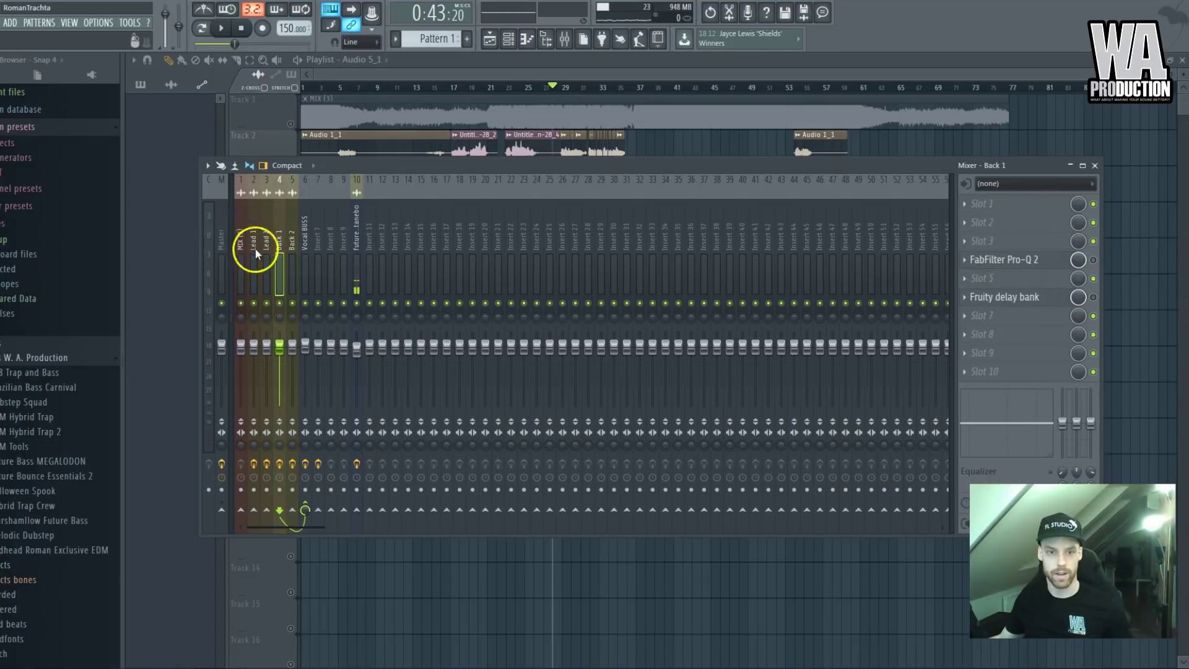
pyautogui.click(265, 248)
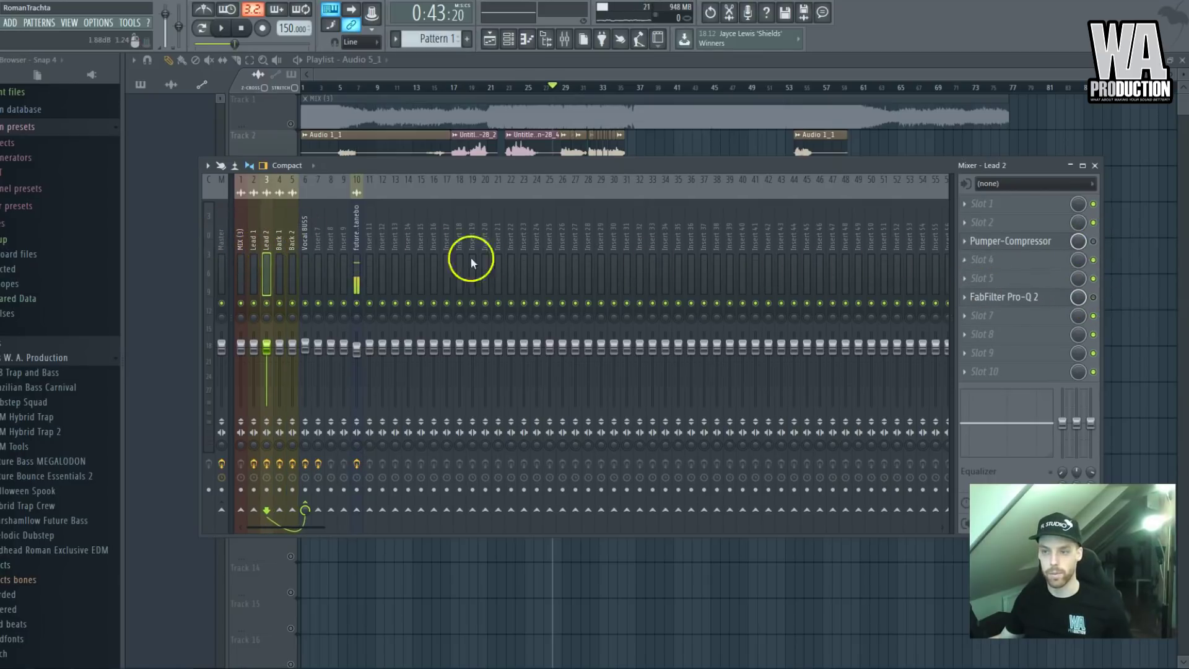
pyautogui.click(251, 244)
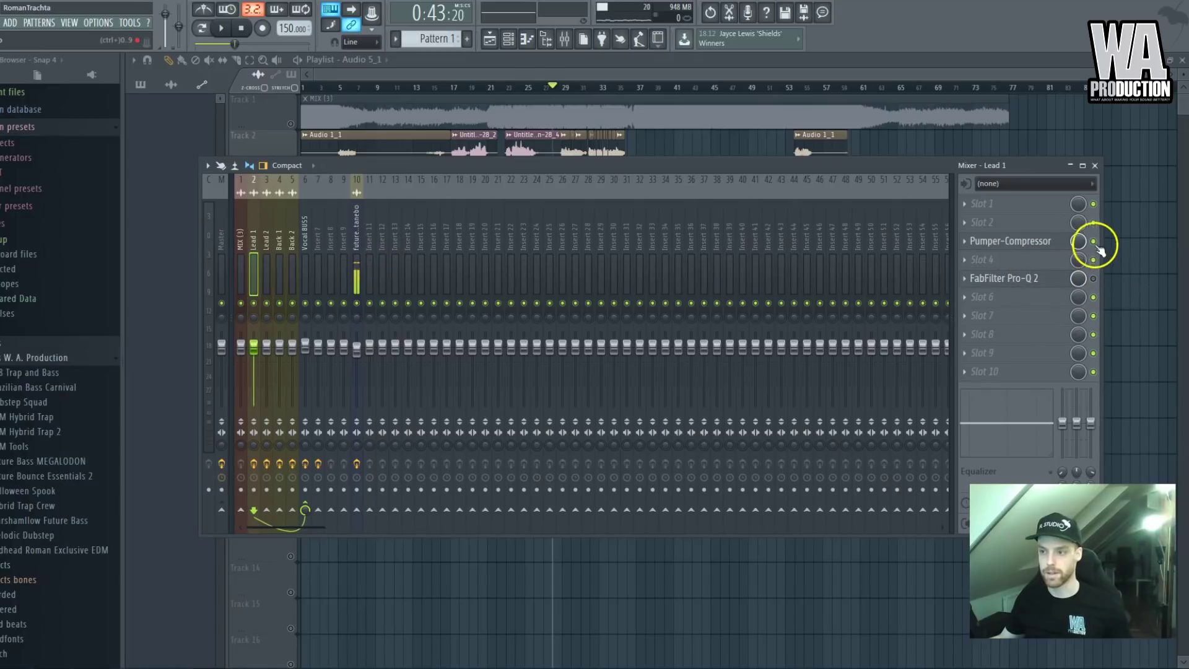
# Return to the playlist and put the playhead at bar 4
pyautogui.click(477, 61)
pyautogui.scroll(4, 375, 118)
pyautogui.scroll(-4, 363, 119)
pyautogui.scroll(2, 340, 103)
pyautogui.click(335, 88)
# Play from bar 4 with the MIX track unmuted, jumping ahead to around bar 14
pyautogui.scroll(2, 332, 106)
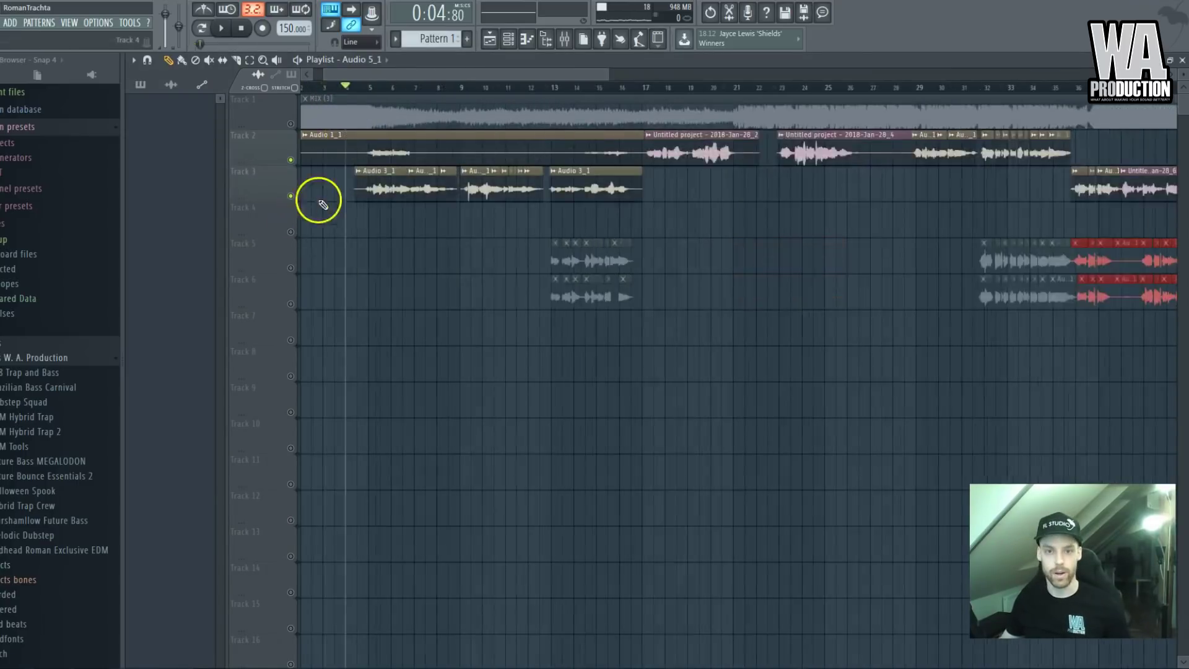
pyautogui.scroll(1, 319, 201)
pyautogui.press('space')
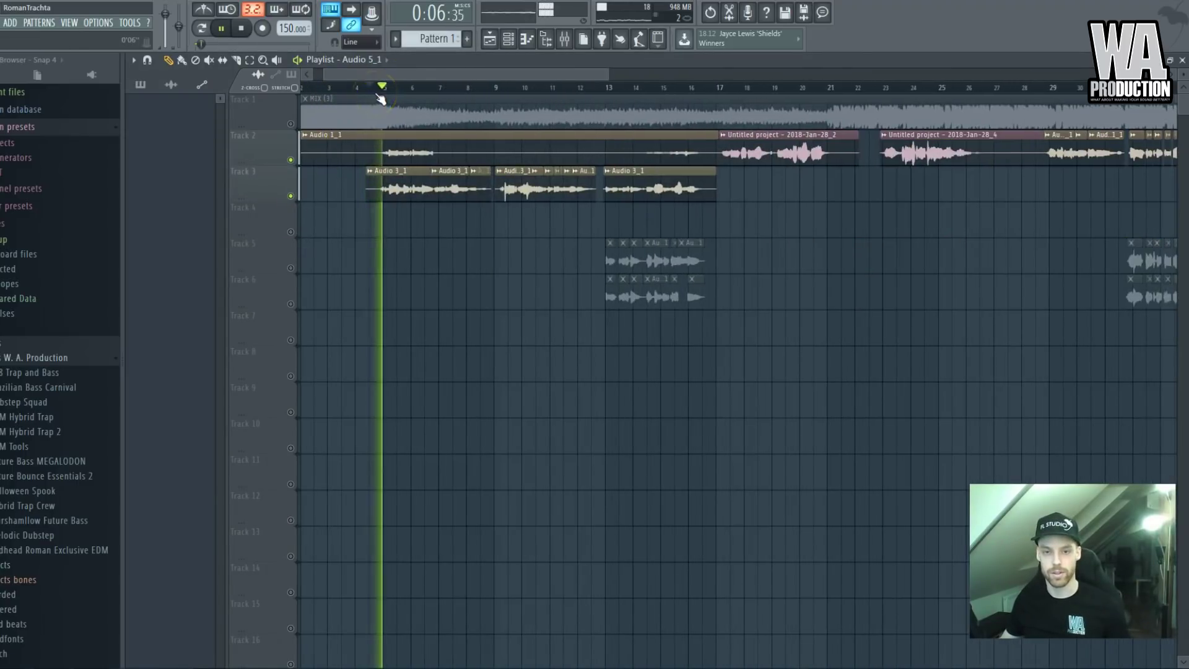
pyautogui.click(291, 124)
pyautogui.scroll(4, 353, 191)
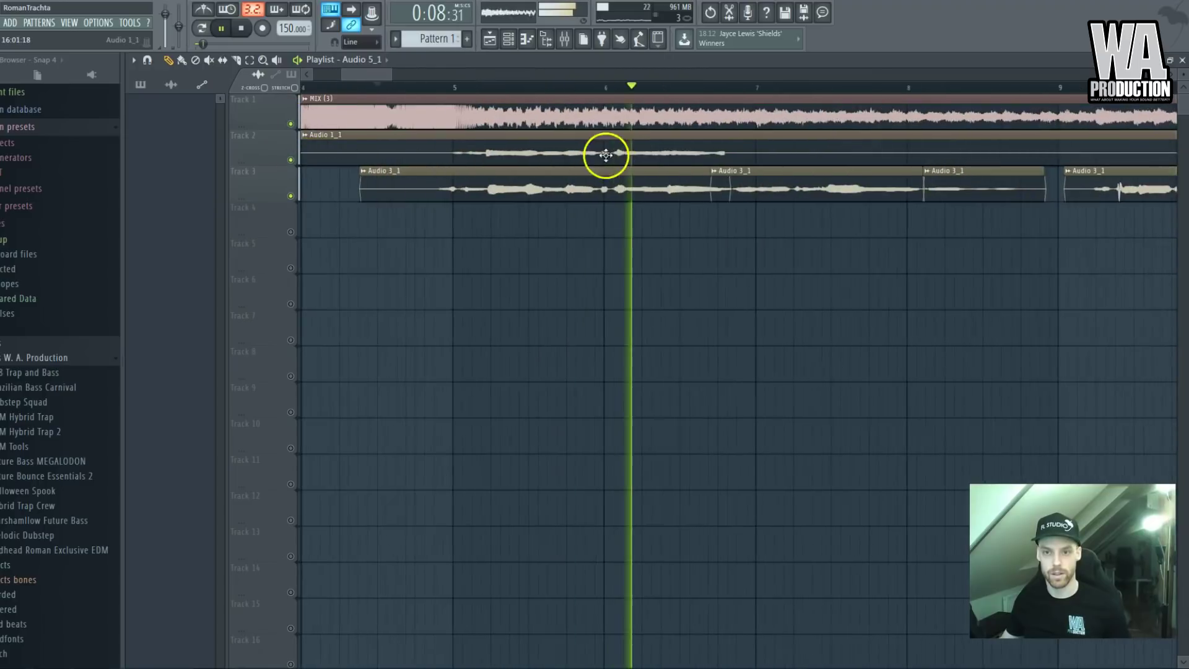
pyautogui.scroll(-5, 600, 149)
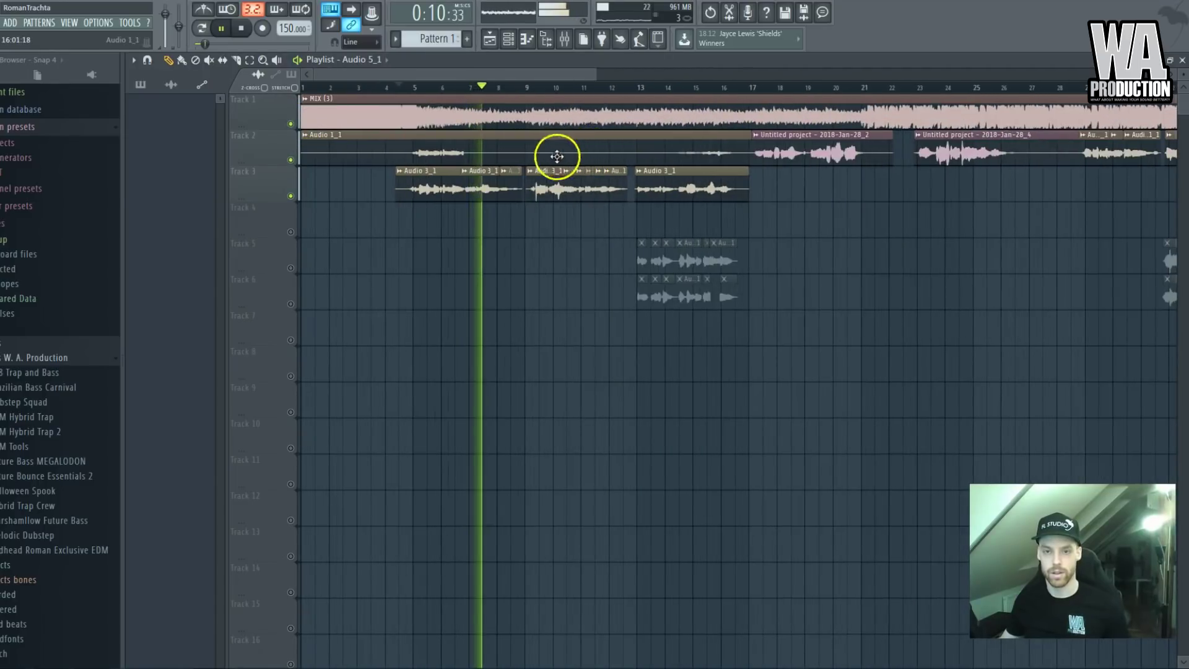
pyautogui.scroll(-3, 531, 164)
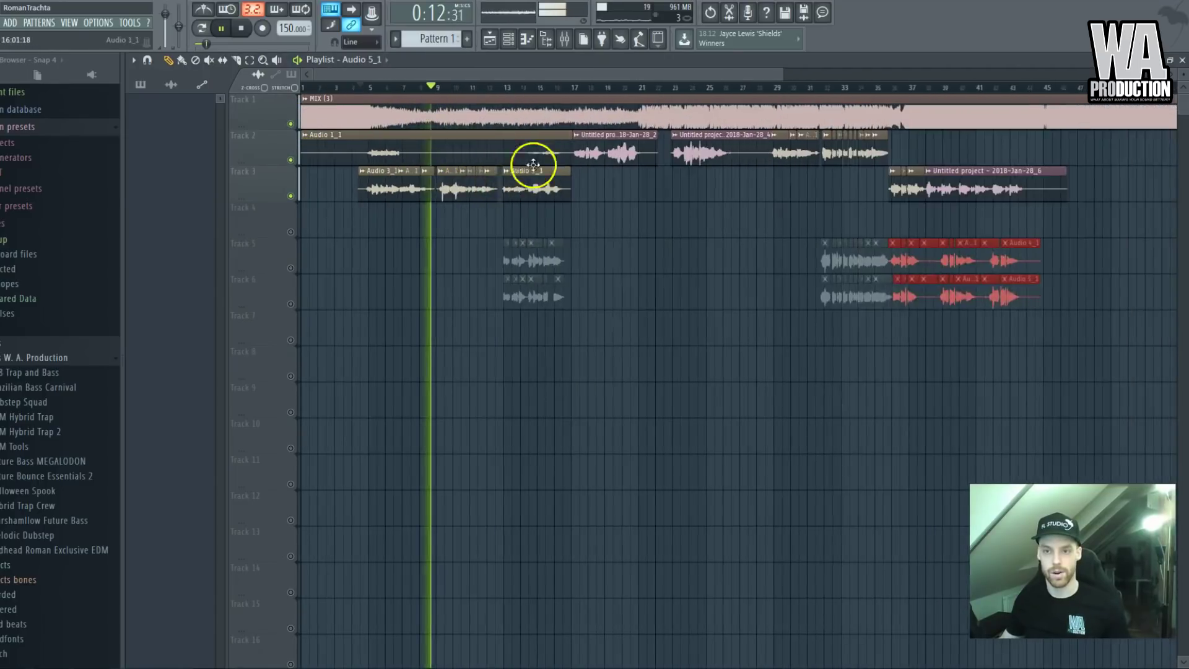
pyautogui.click(533, 88)
# Solo Track 2 with Track 3, stop playback, and open Audio 3_1's channel settings
pyautogui.rightClick(290, 160)
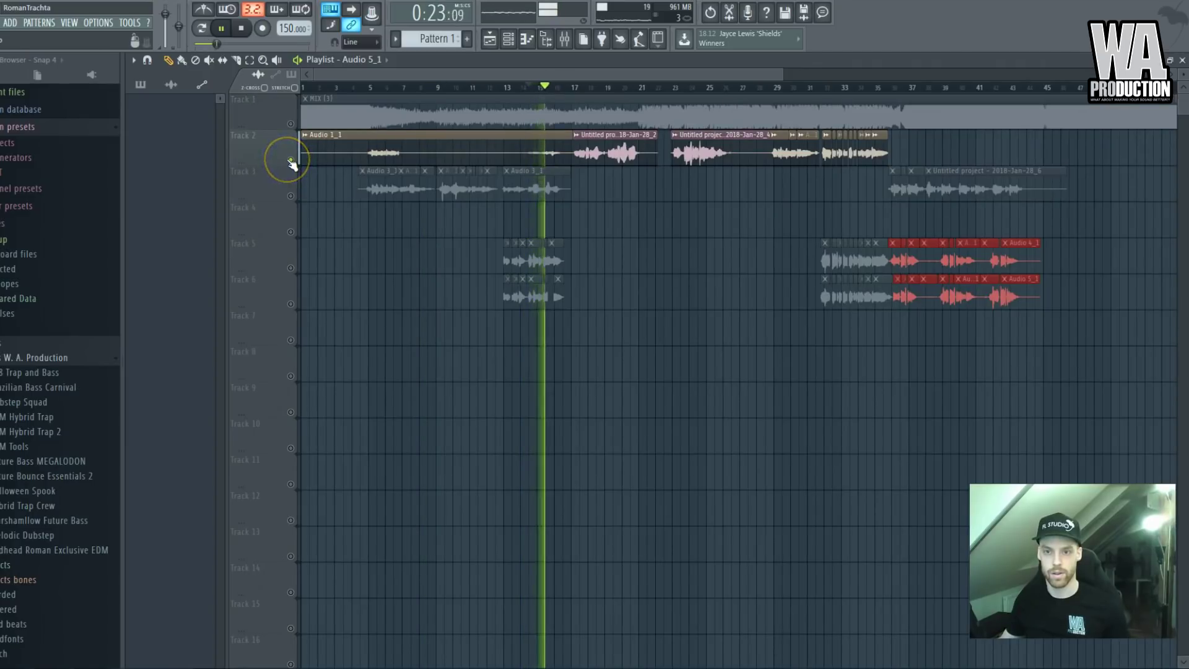
pyautogui.click(290, 195)
pyautogui.press('space')
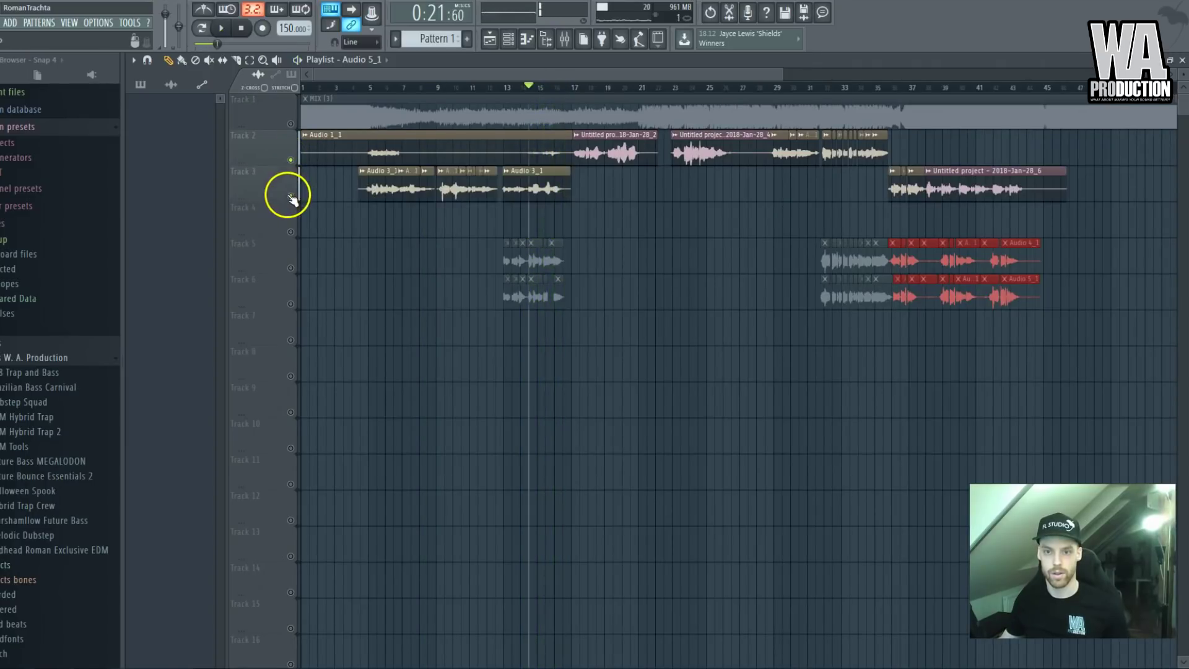
pyautogui.click(364, 88)
pyautogui.scroll(2, 370, 94)
pyautogui.doubleClick(411, 191)
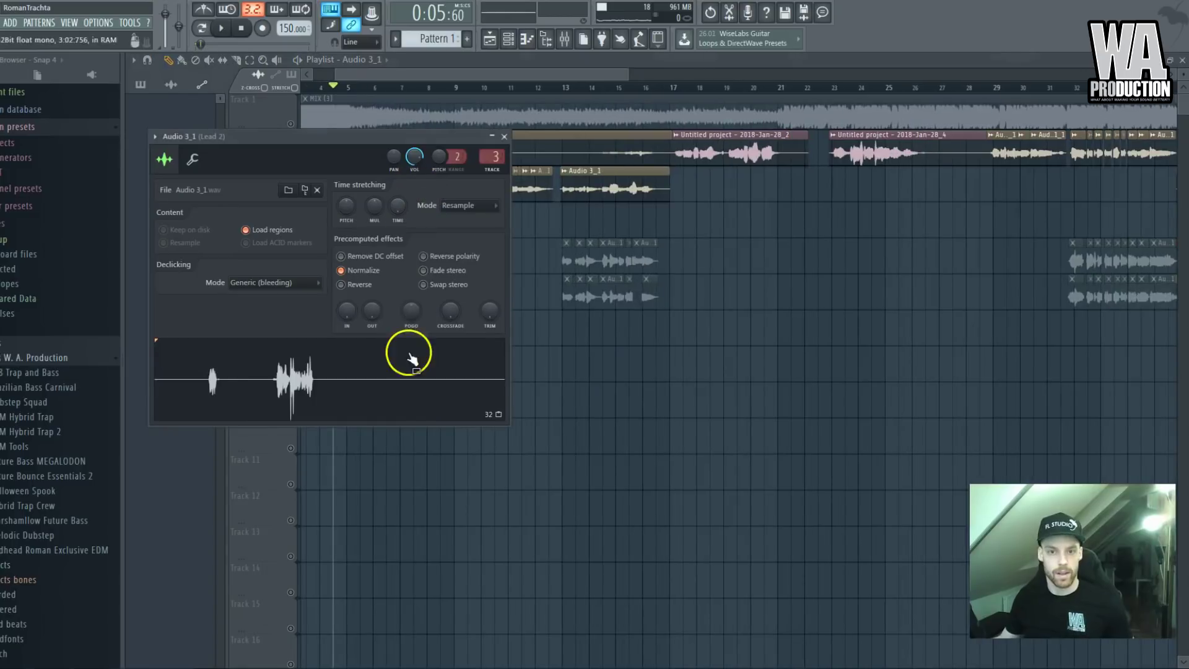
# Set Lead 2's Pumper-Compressor to Clean mode with compression at 38
pyautogui.click(494, 156)
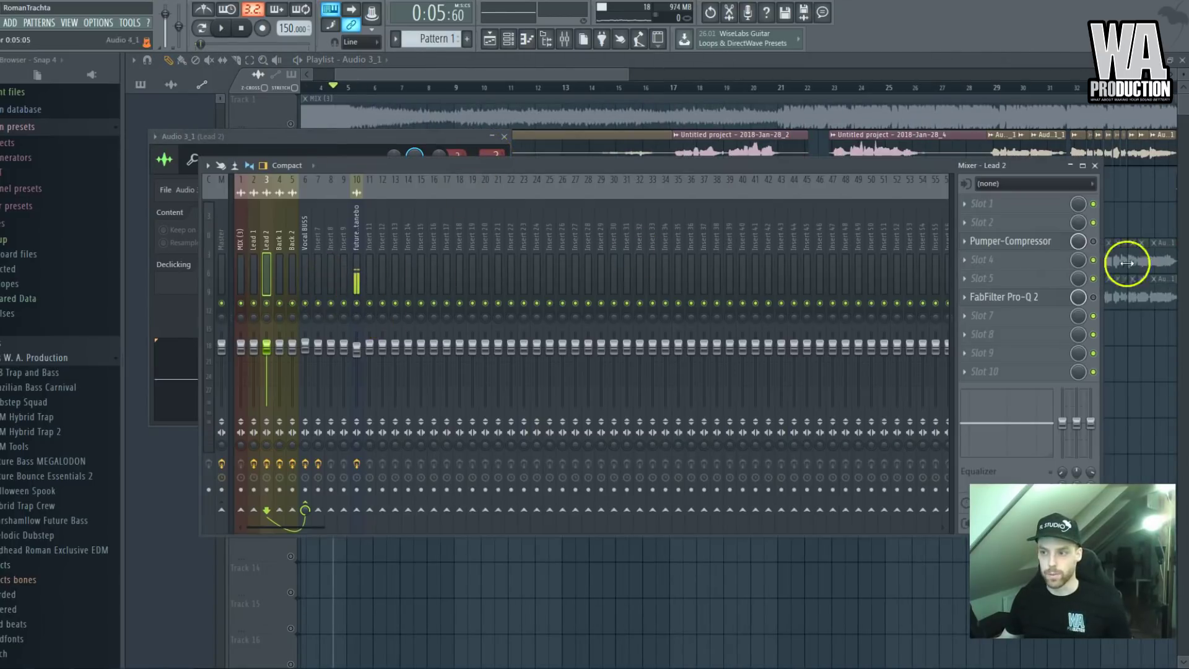
pyautogui.click(1007, 241)
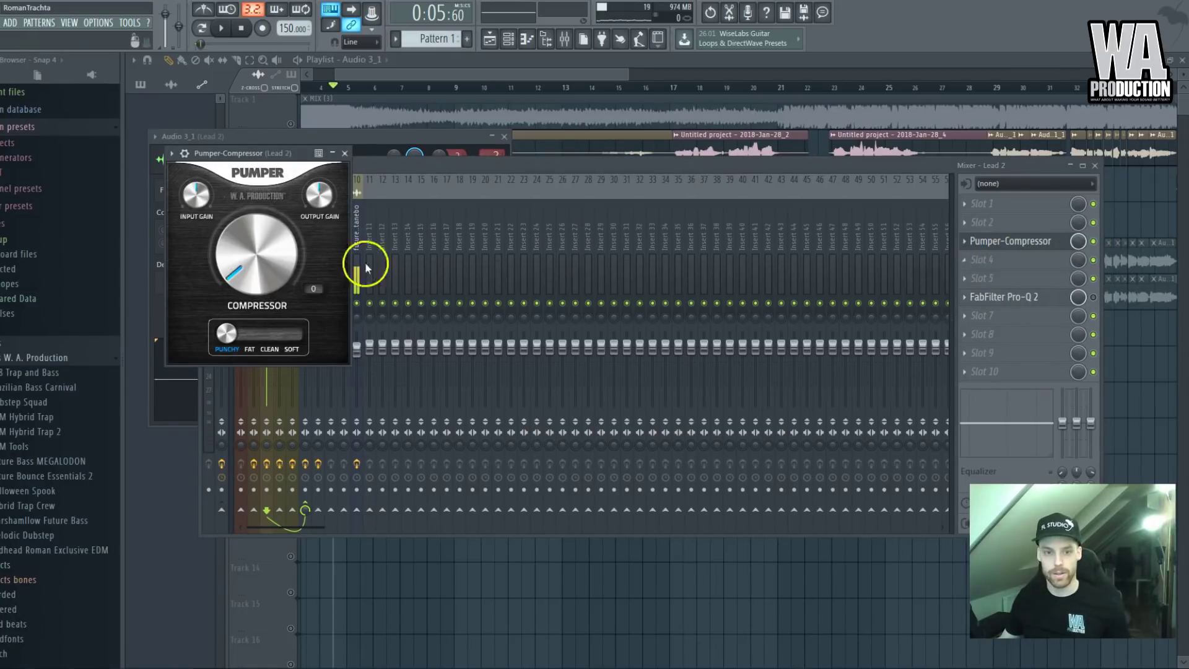
pyautogui.click(276, 351)
pyautogui.moveTo(257, 275); pyautogui.dragTo(311, 199)
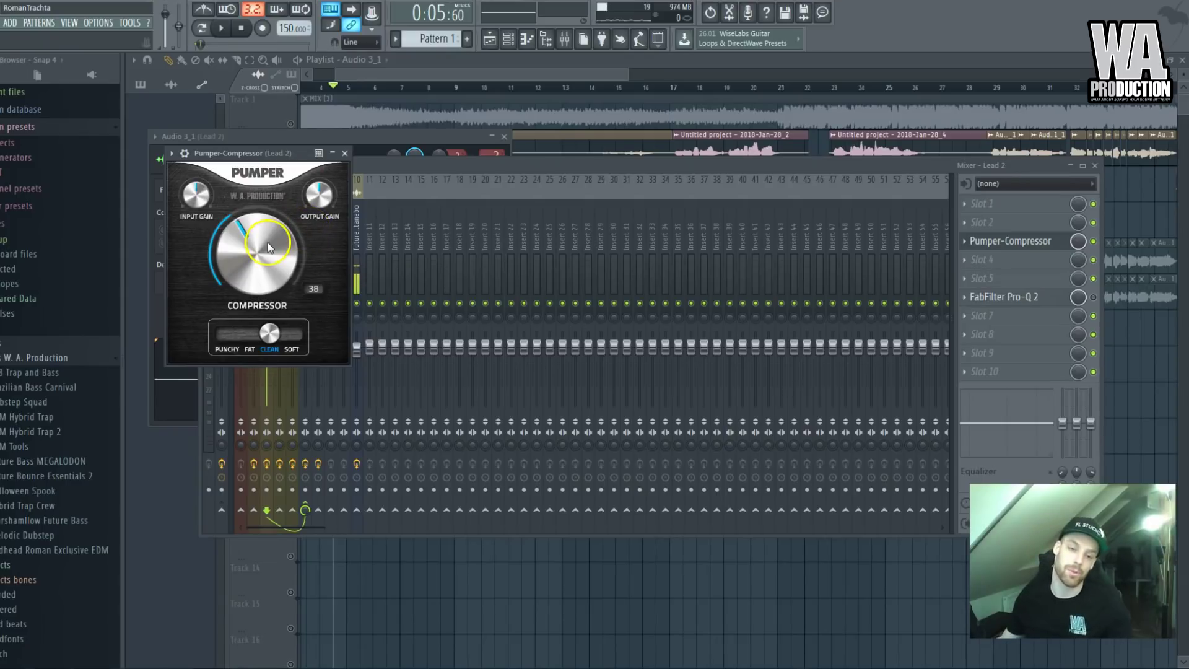
# Close the Audio 3_1 channel window and mixer, then play from the playlist
pyautogui.click(425, 142)
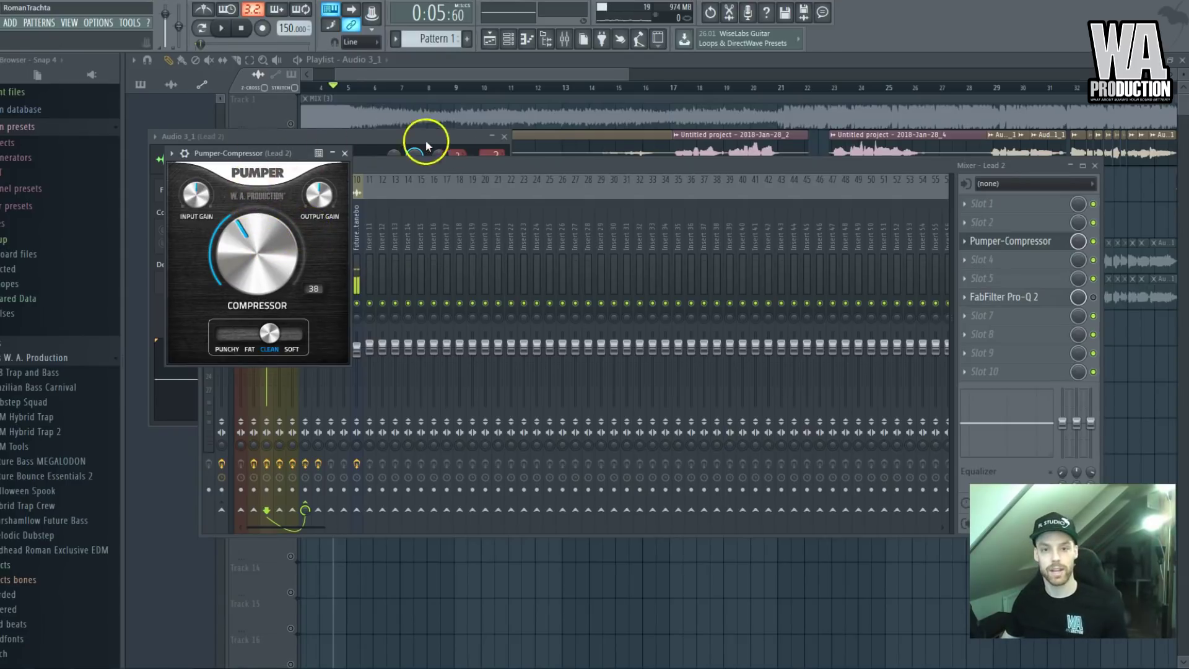
pyautogui.click(464, 144)
pyautogui.press('Escape')
pyautogui.press('F9')
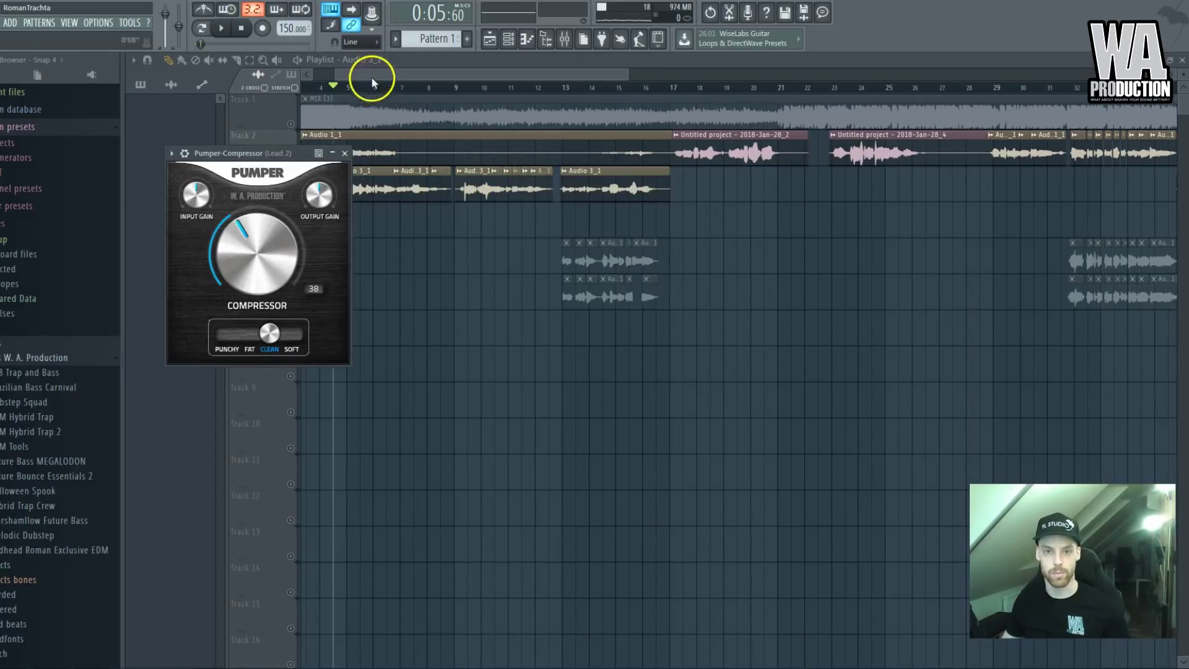
pyautogui.moveTo(379, 75); pyautogui.dragTo(374, 75)
pyautogui.press('space')
# Raise Lead 2's Pumper compression from 38 to 54
pyautogui.click(564, 40)
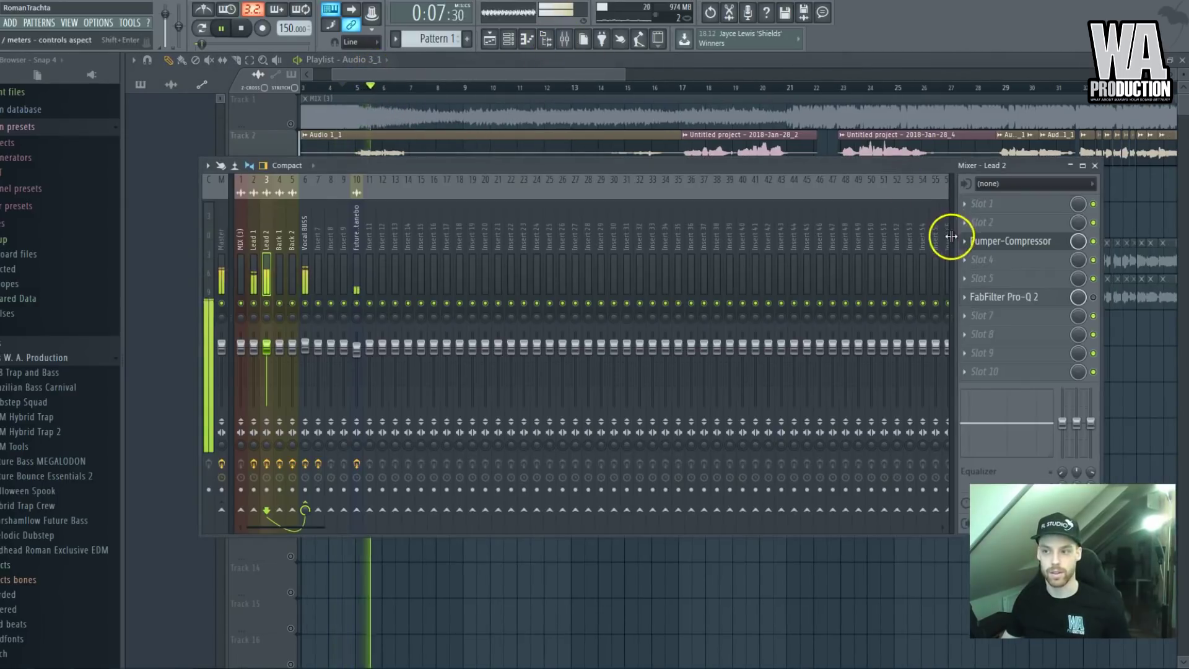
pyautogui.click(1011, 242)
pyautogui.moveTo(259, 273); pyautogui.dragTo(266, 213)
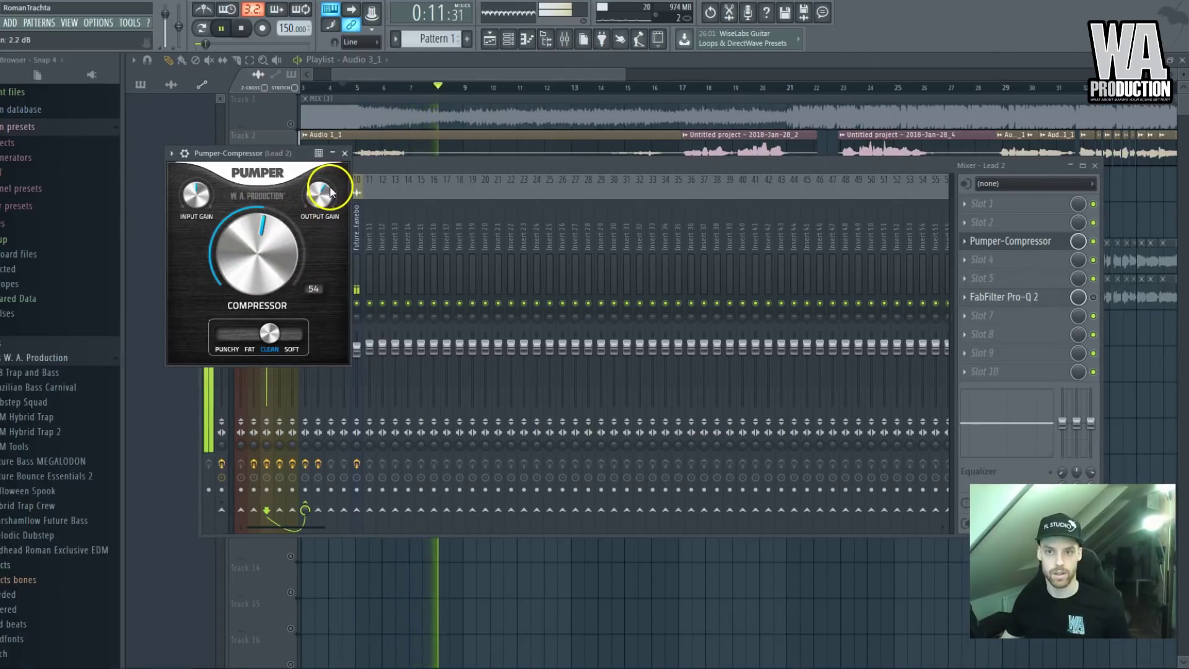
# Add a 36 dB/oct low cut at about 147 Hz in Lead 2's Pro-Q 2
pyautogui.click(1094, 298)
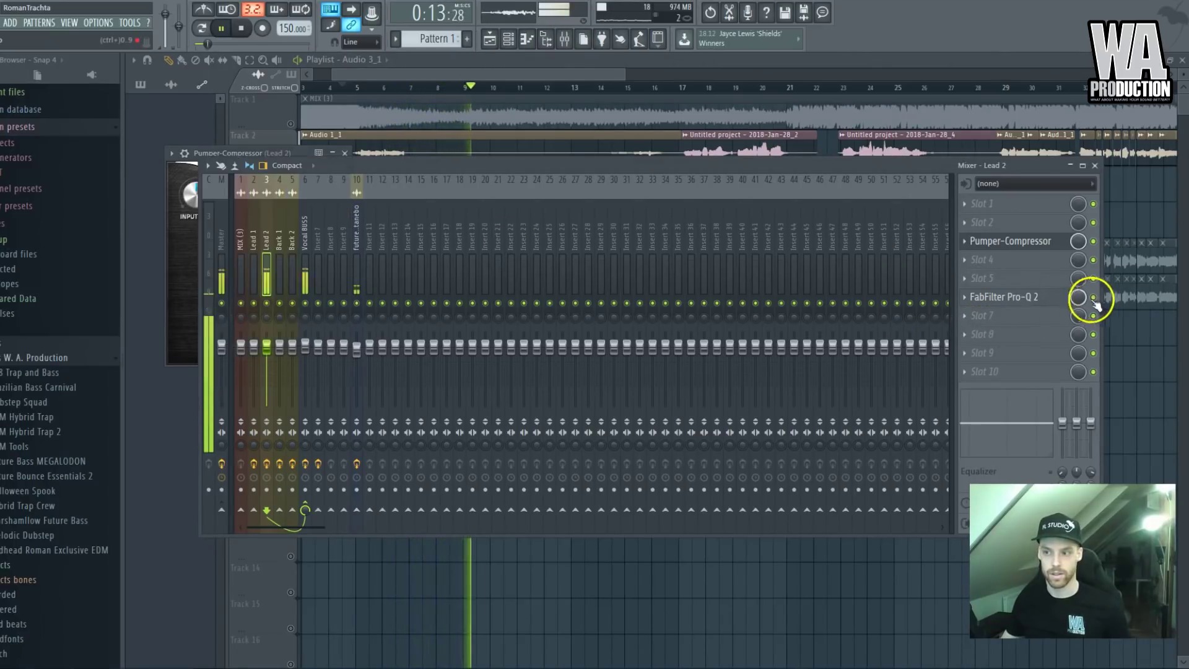
pyautogui.click(1003, 297)
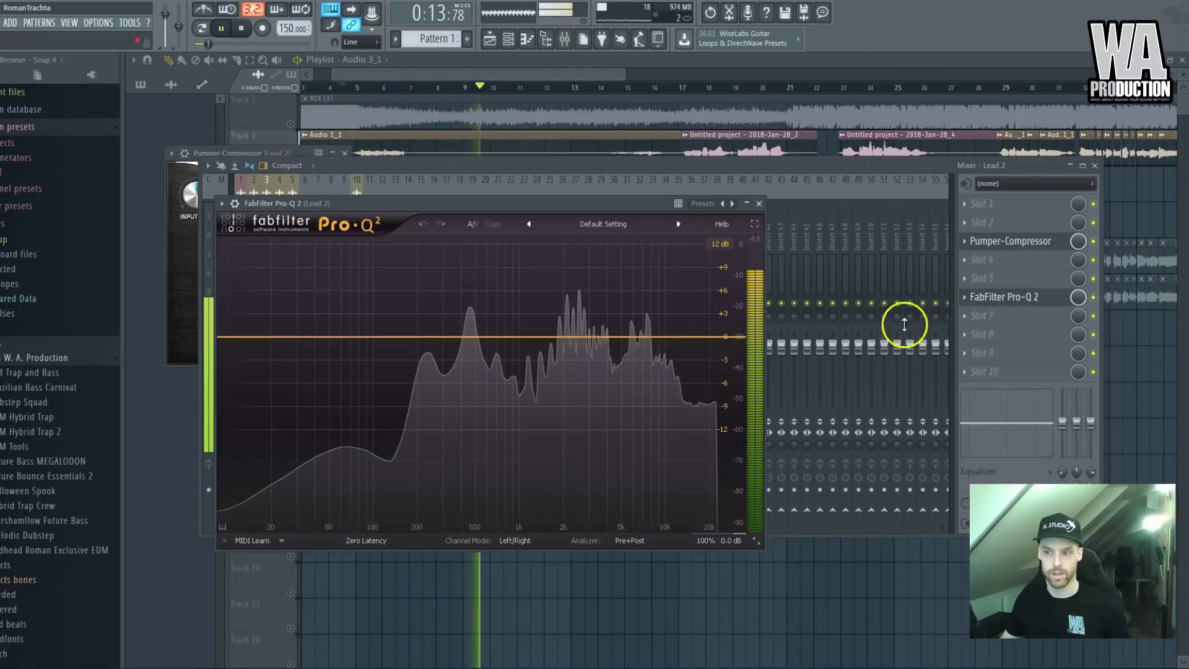
pyautogui.press('space')
pyautogui.click(381, 336)
pyautogui.click(268, 478)
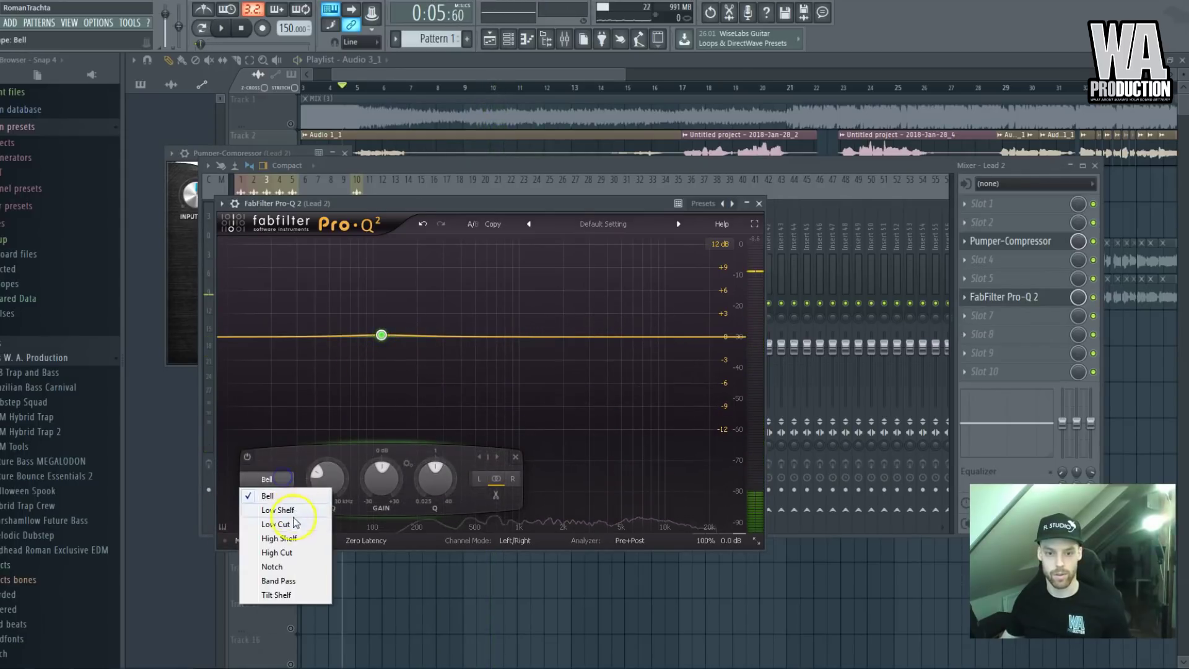
pyautogui.click(285, 524)
pyautogui.click(275, 495)
pyautogui.click(294, 580)
pyautogui.moveTo(382, 337); pyautogui.dragTo(398, 348)
# Select bars 5–16 as the playback range and play them
pyautogui.click(401, 77)
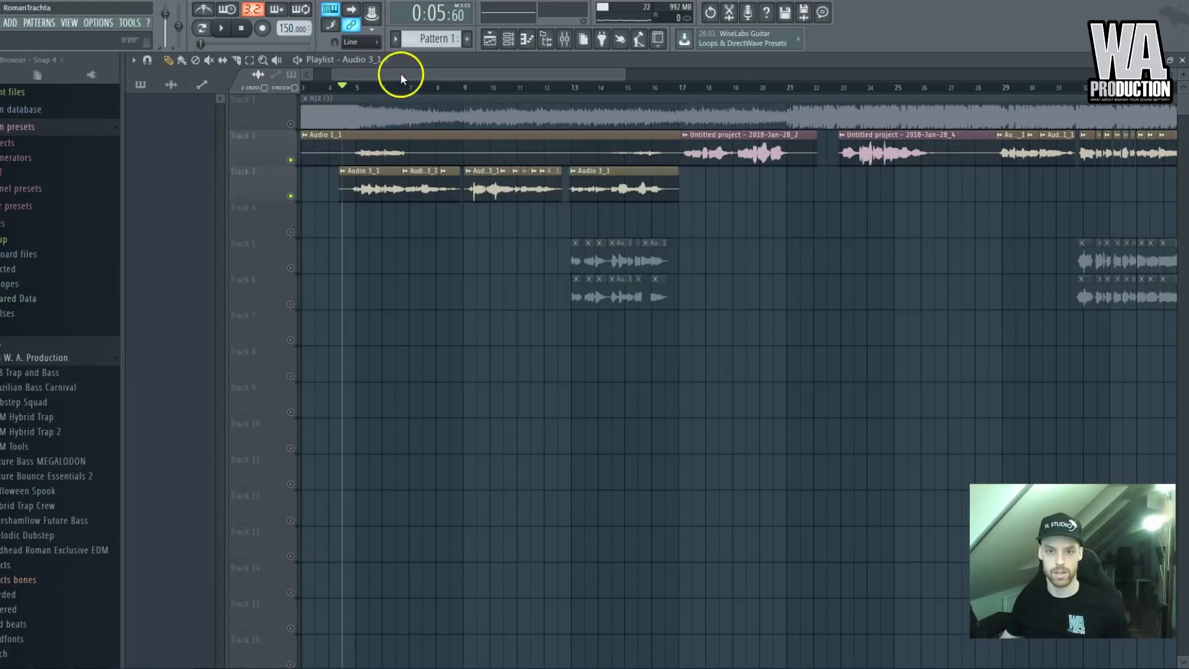
pyautogui.moveTo(372, 96); pyautogui.dragTo(656, 112)
pyautogui.press('space')
# Add a bell boost of about +1.6 dB at 1.9 kHz in Lead 2's Pro-Q 2
pyautogui.click(563, 38)
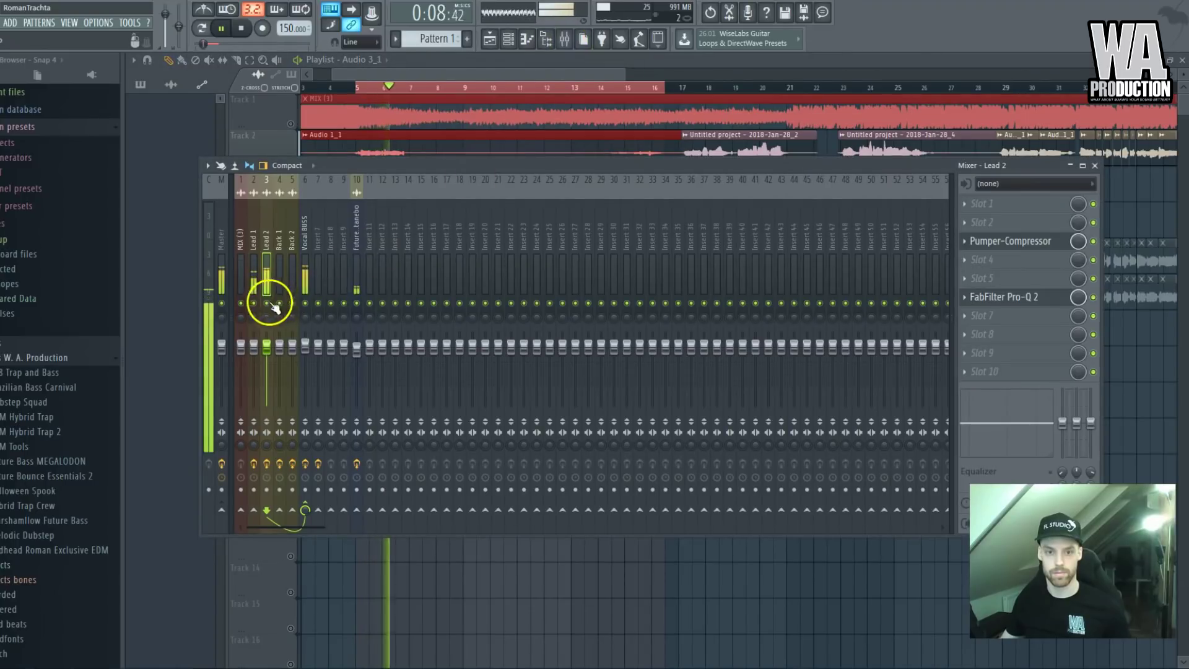
pyautogui.click(1009, 299)
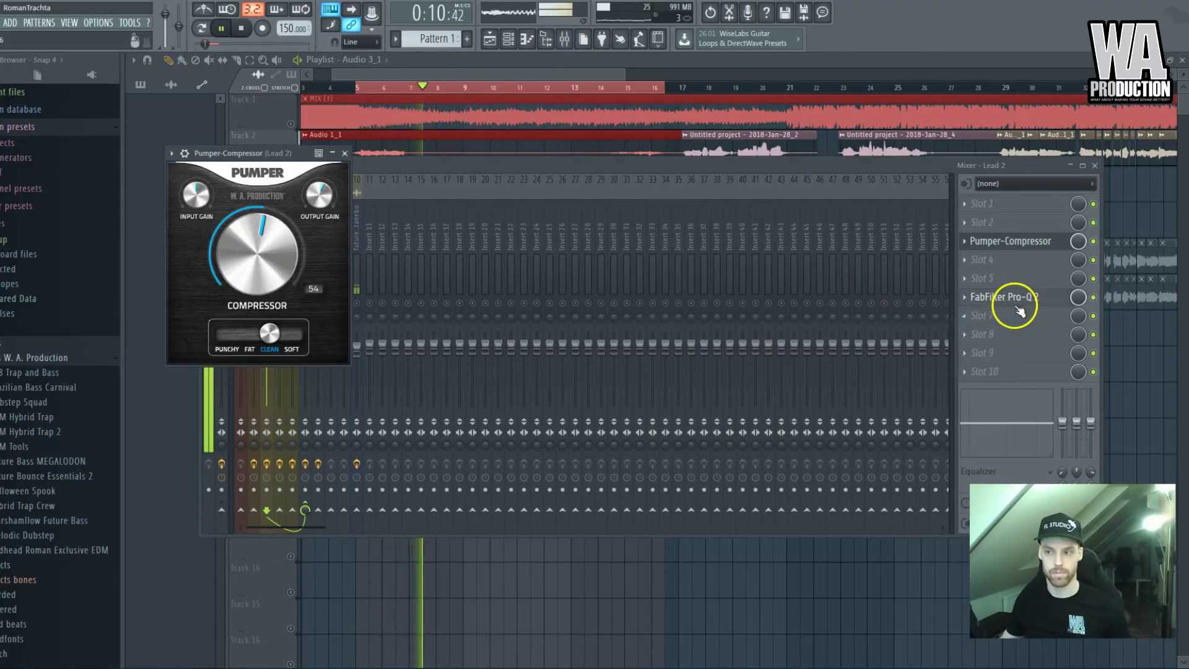
pyautogui.click(1018, 301)
pyautogui.moveTo(618, 335); pyautogui.dragTo(558, 325)
pyautogui.scroll(-4, 660, 285)
pyautogui.scroll(3, 663, 286)
pyautogui.moveTo(670, 336); pyautogui.dragTo(677, 328)
pyautogui.scroll(-4, 676, 329)
# Close the Pro-Q 2, Pumper-Compressor and mixer windows
pyautogui.press('Escape')
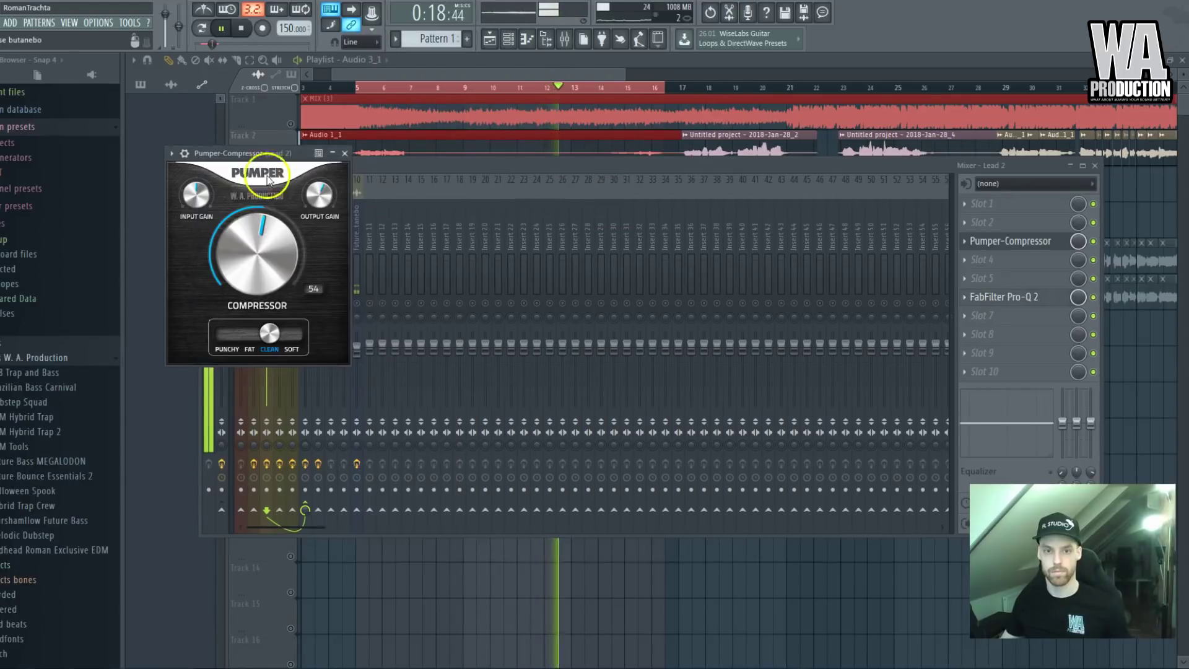
pyautogui.press('Escape')
pyautogui.click(345, 153)
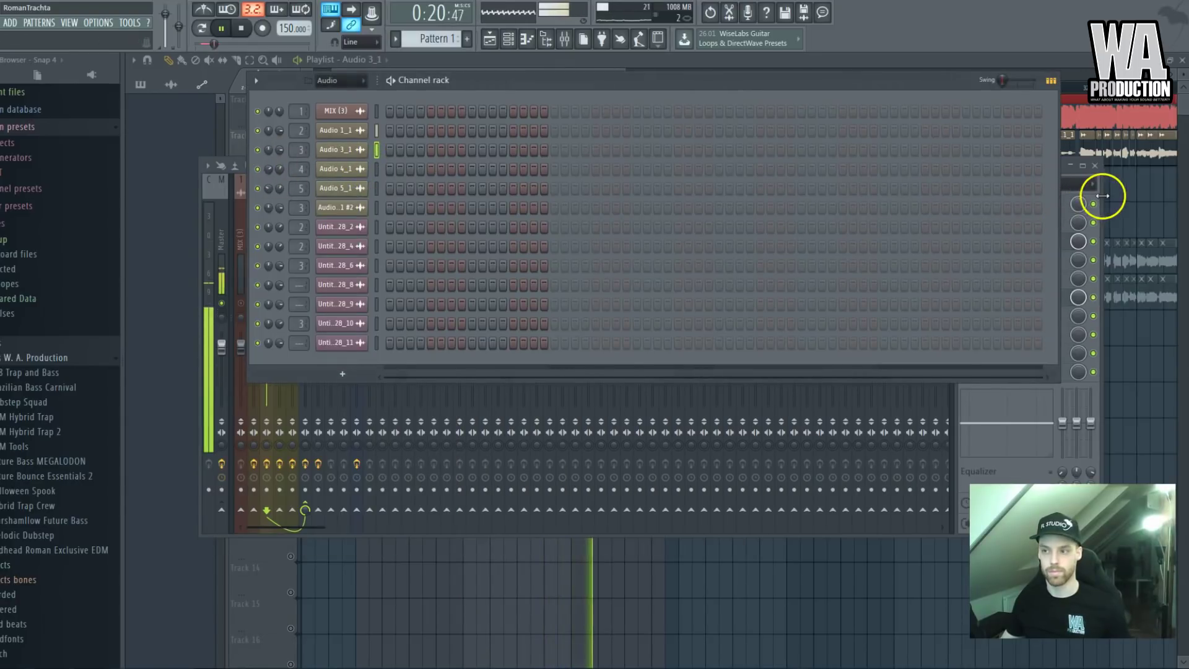
pyautogui.click(1096, 166)
# Zoom the playlist out to bars 1–42 and stop playback
pyautogui.click(730, 67)
pyautogui.scroll(3, 653, 159)
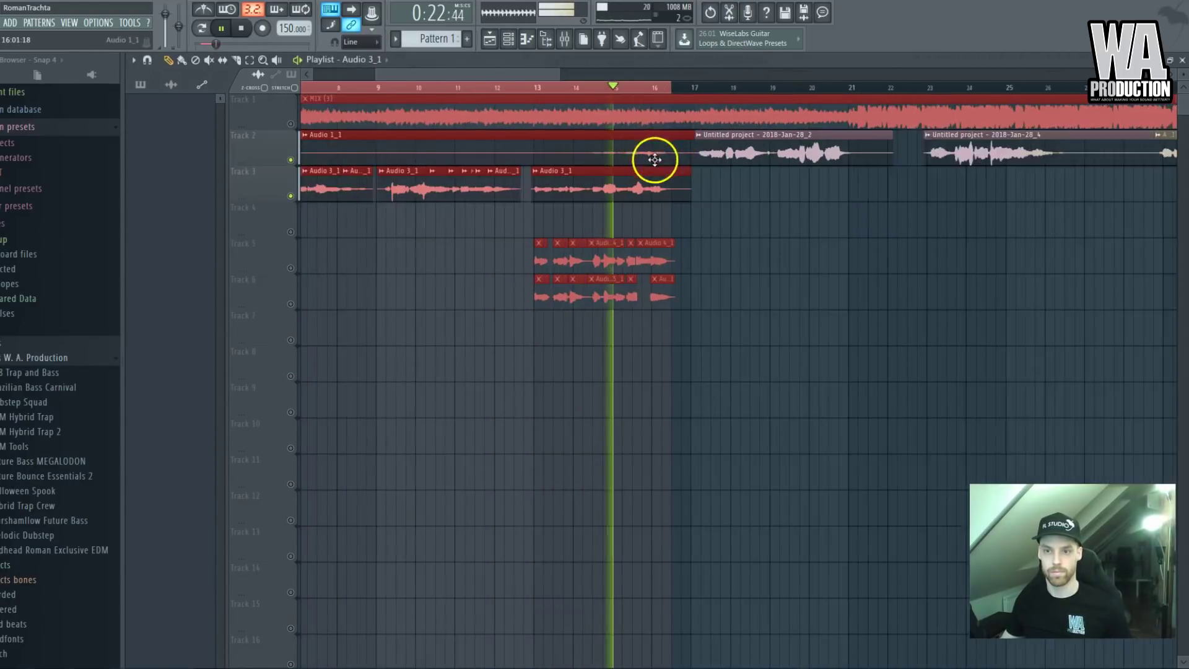
pyautogui.moveTo(649, 92); pyautogui.dragTo(584, 138)
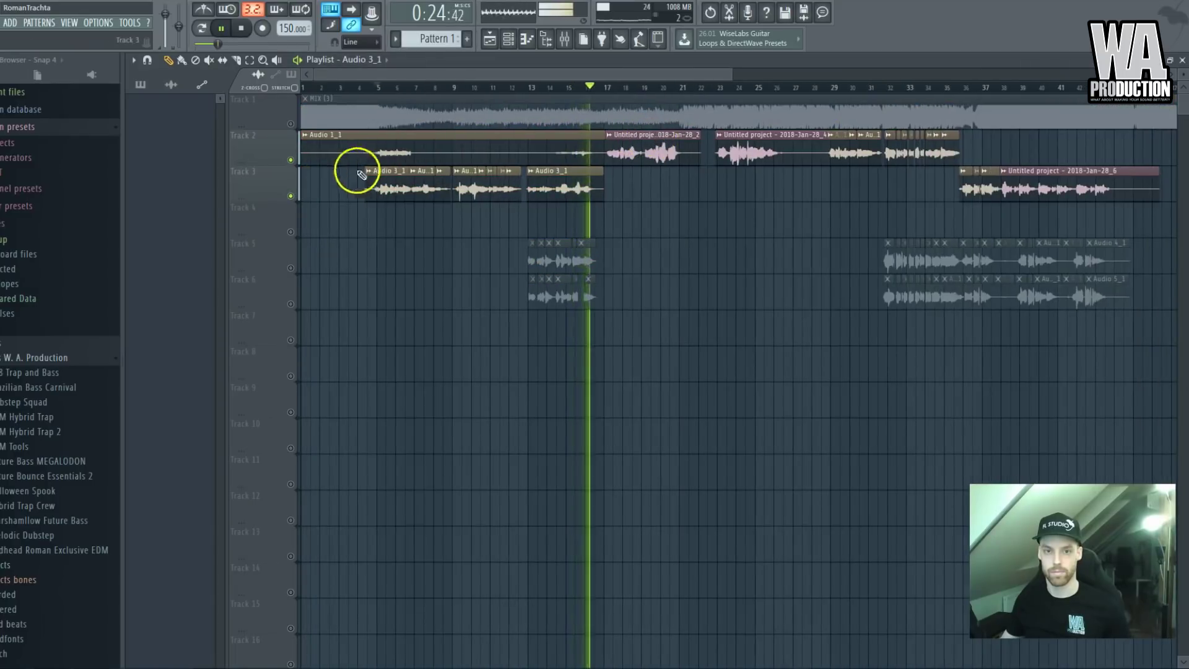
pyautogui.press('space')
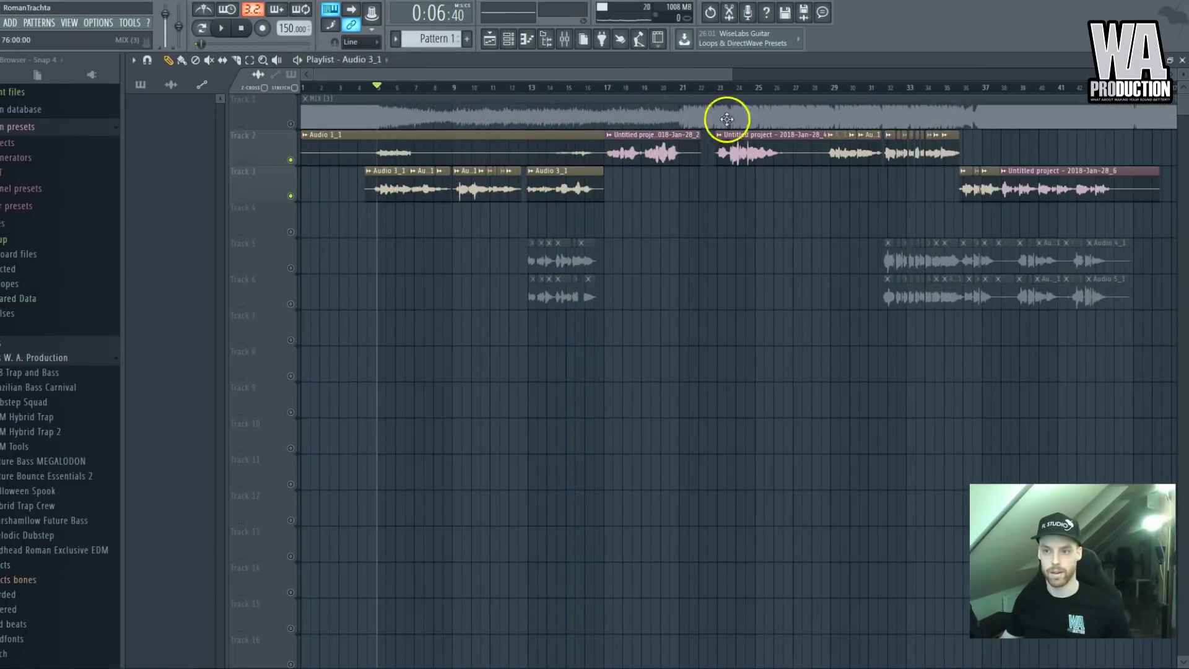
# Zoom in on bars 15–32 and select bars 29–36 as the playback range
pyautogui.moveTo(615, 78); pyautogui.dragTo(583, 94)
pyautogui.moveTo(584, 94); pyautogui.dragTo(736, 104)
pyautogui.moveTo(585, 94); pyautogui.dragTo(830, 94)
pyautogui.click(565, 39)
# Open Lead 1's Pumper-Compressor and try SOFT mode with compression at 42
pyautogui.click(254, 240)
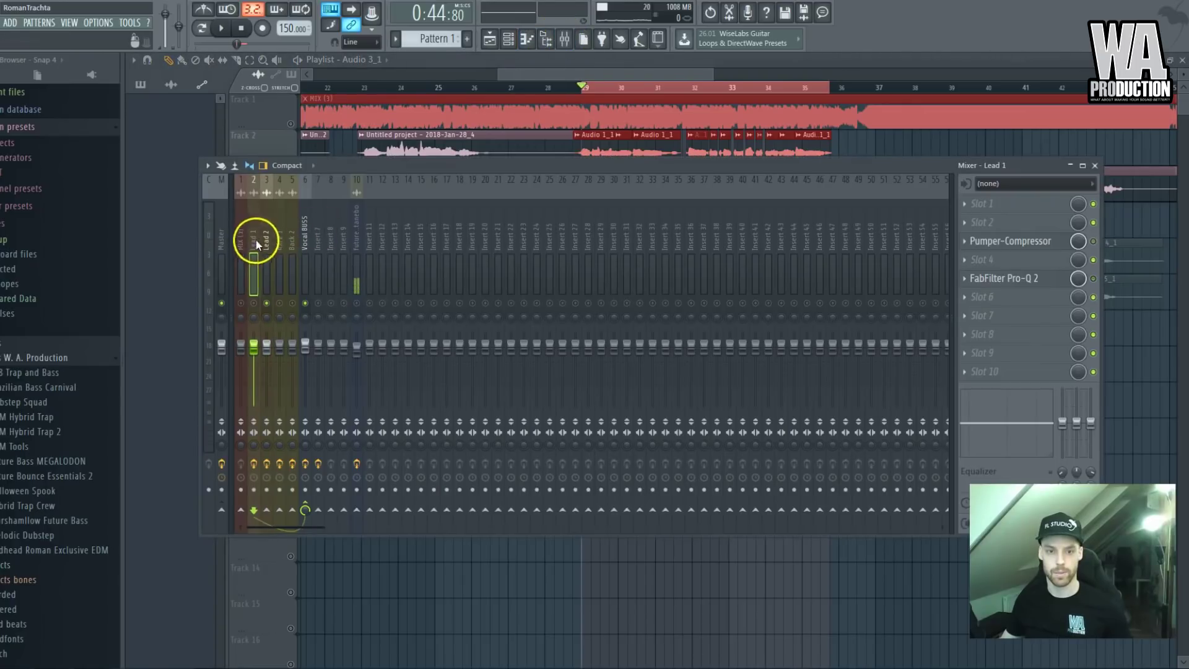
pyautogui.press('space')
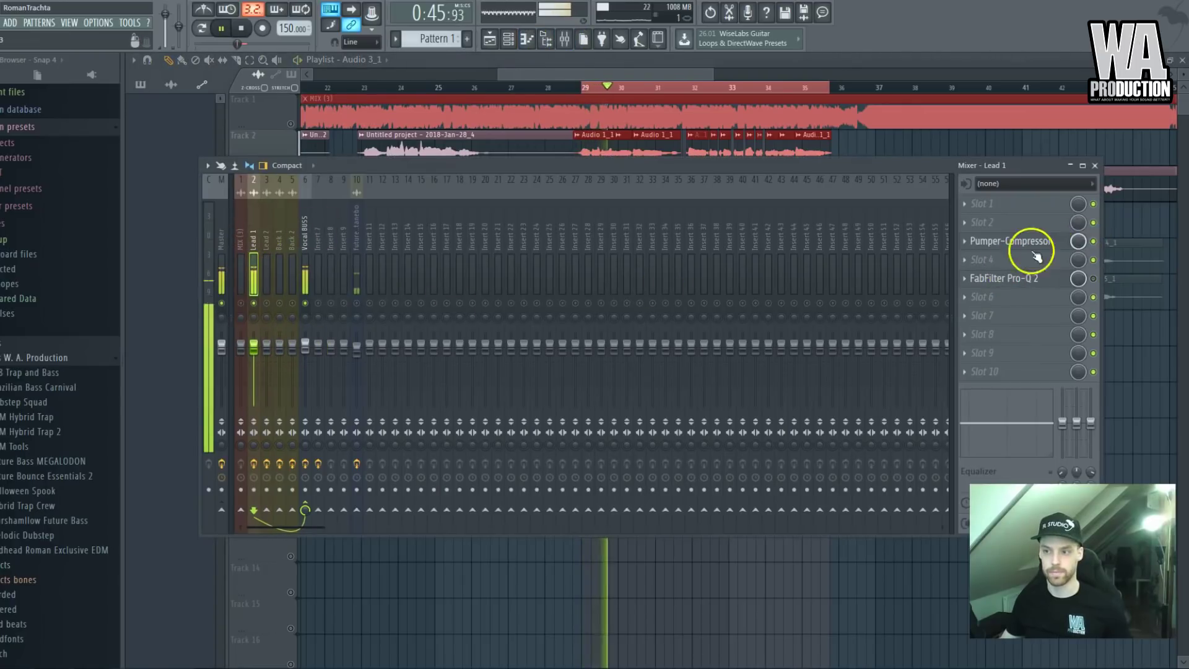
pyautogui.click(1016, 240)
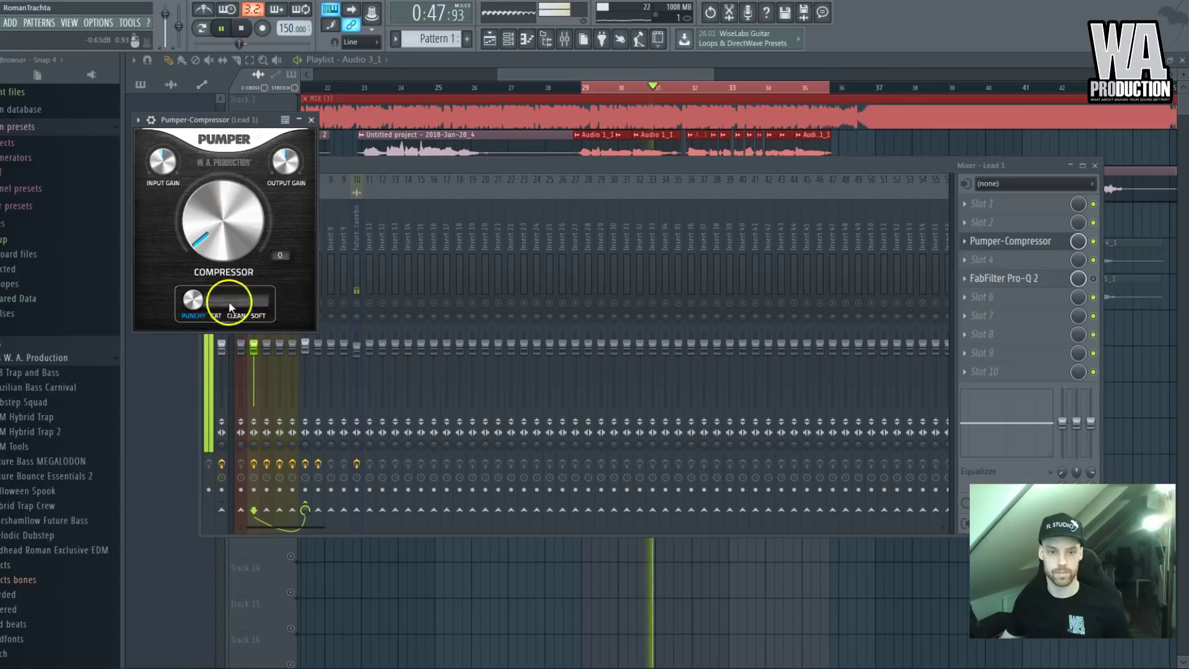
pyautogui.click(257, 300)
pyautogui.press('space')
pyautogui.moveTo(242, 211); pyautogui.dragTo(247, 78)
pyautogui.press('space')
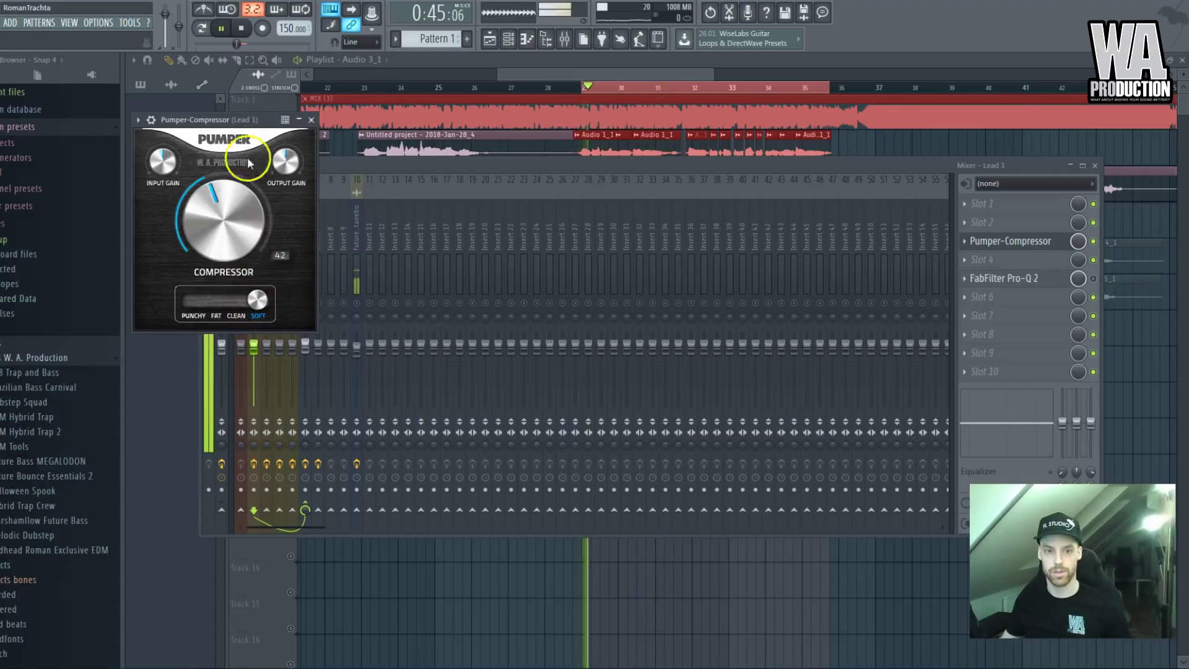
# Reposition the Pumper window and settle it on CLEAN mode at 64 compression
pyautogui.moveTo(249, 119); pyautogui.dragTo(438, 276)
pyautogui.moveTo(463, 397); pyautogui.dragTo(464, 242)
pyautogui.moveTo(457, 373); pyautogui.dragTo(444, 411)
pyautogui.click(442, 458)
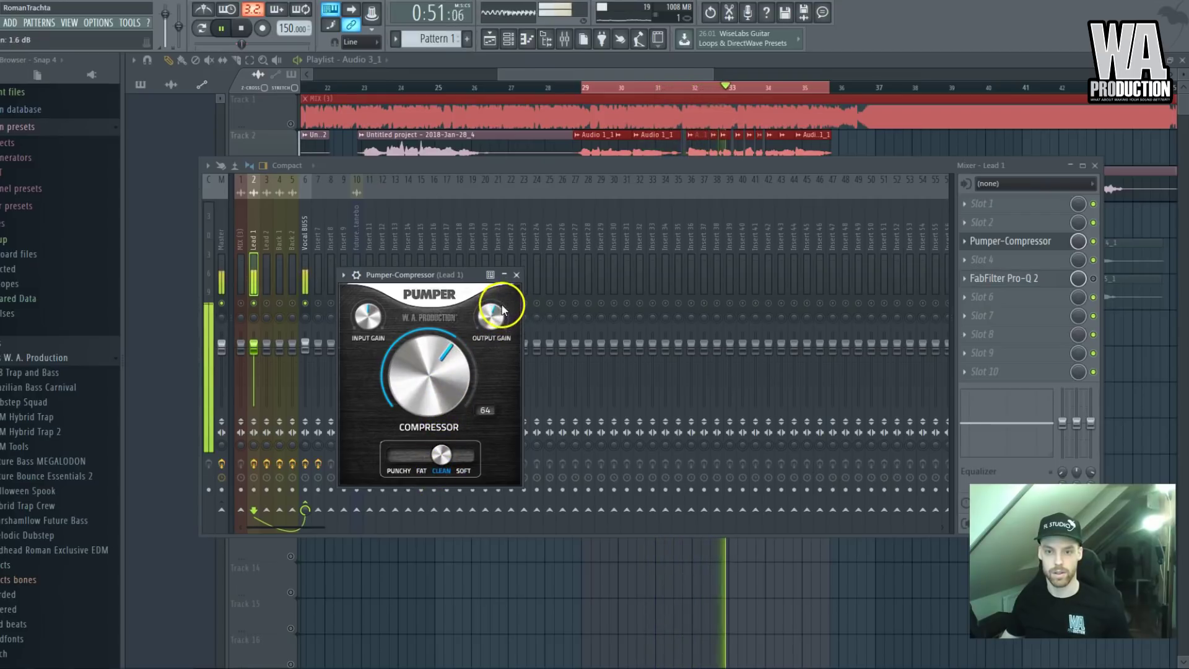
pyautogui.click(1076, 279)
# Add a 36 dB/oct low cut at about 75 Hz in Lead 1's Pro-Q 2
pyautogui.click(1051, 310)
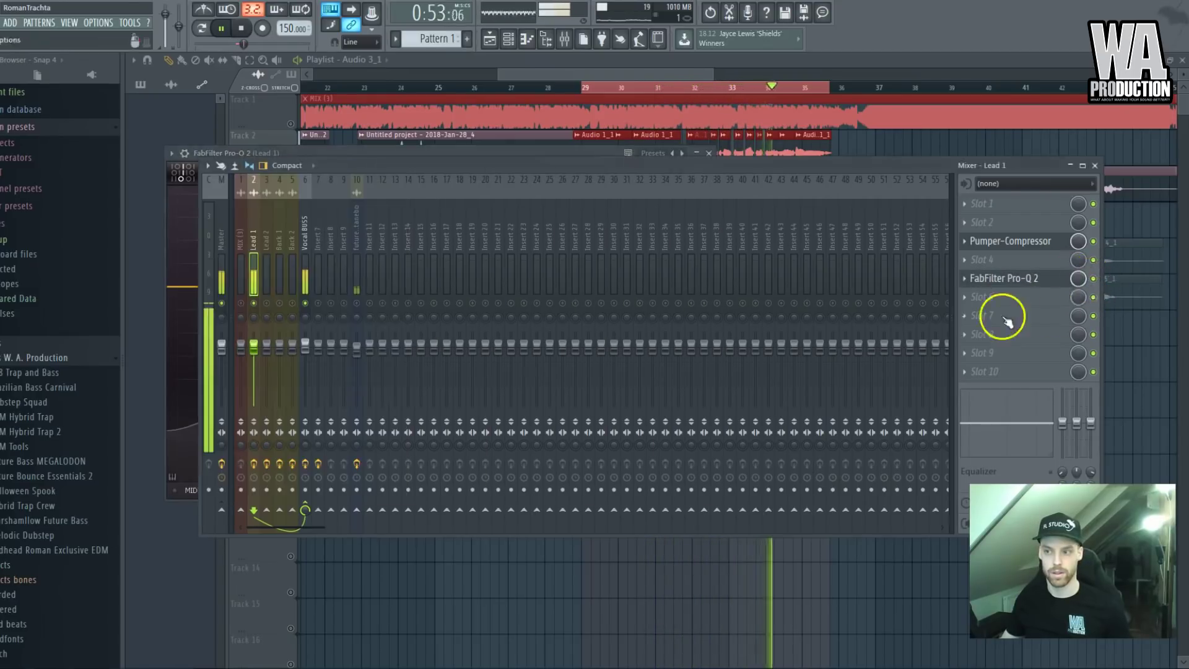
pyautogui.click(180, 200)
pyautogui.press('space')
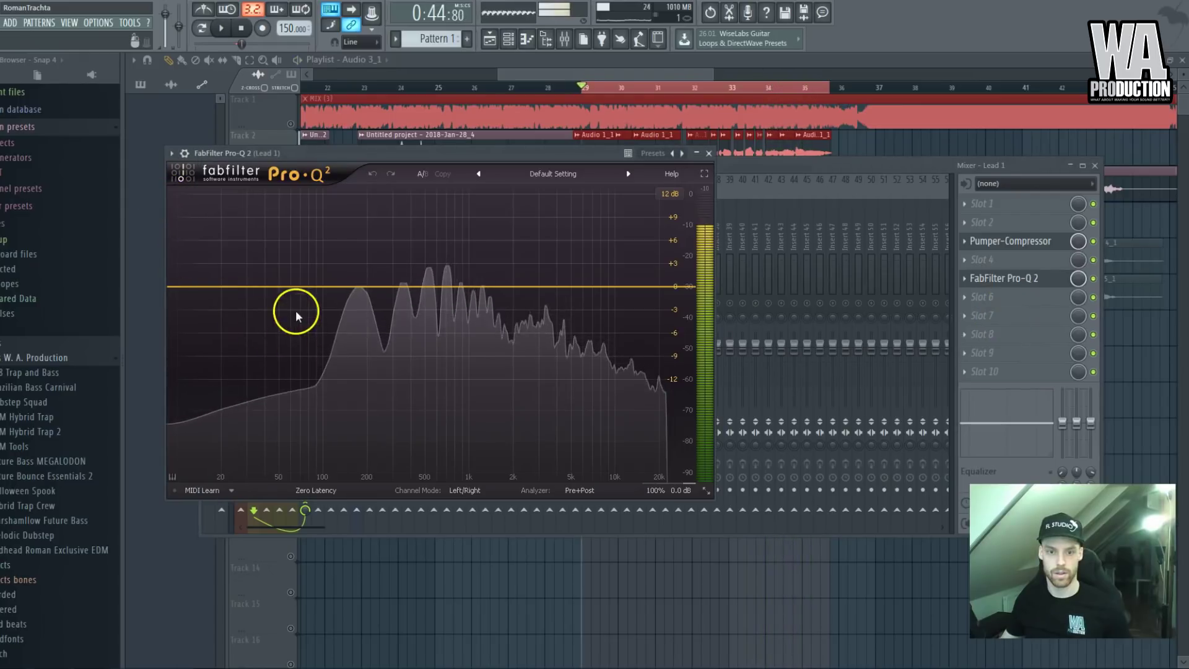
pyautogui.doubleClick(291, 287)
pyautogui.click(221, 429)
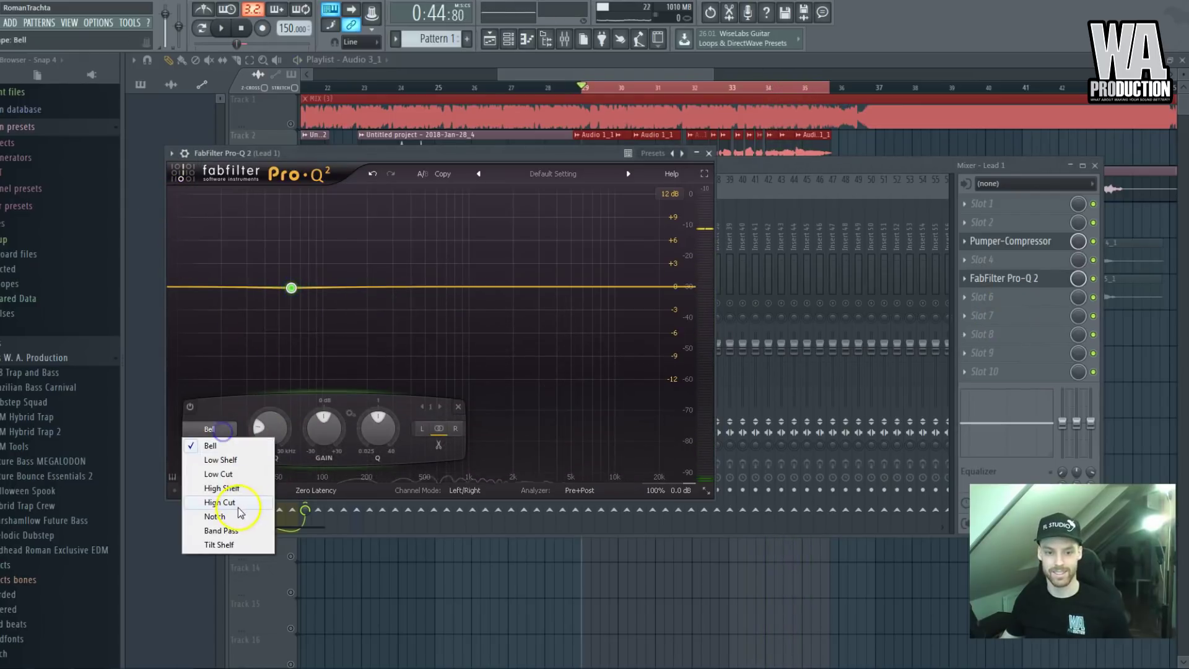
pyautogui.click(210, 445)
pyautogui.click(244, 531)
pyautogui.moveTo(291, 287); pyautogui.dragTo(306, 298)
# Add small bell boosts near 11.5 kHz and 2.3 kHz, then close Pro-Q 2
pyautogui.moveTo(537, 294); pyautogui.dragTo(623, 280)
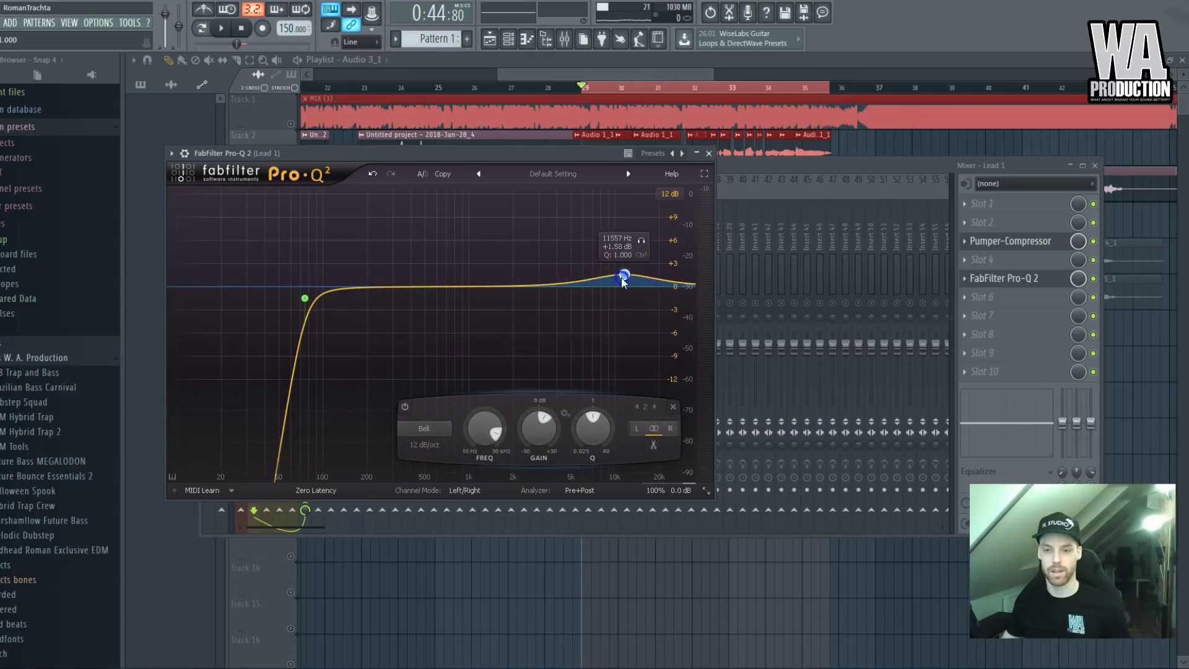
pyautogui.press('space')
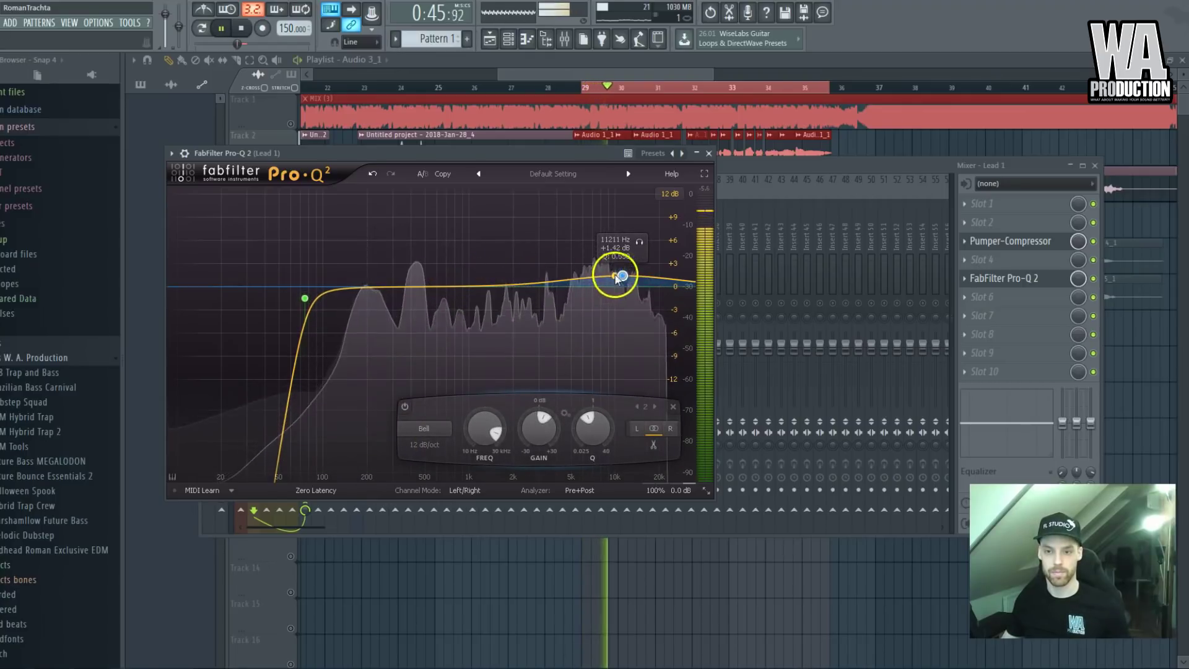
pyautogui.moveTo(494, 296)
pyautogui.mouseDown()
pyautogui.moveTo(477, 244)
pyautogui.moveTo(491, 264)
pyautogui.moveTo(524, 208)
pyautogui.moveTo(511, 282)
pyautogui.mouseUp()
pyautogui.click(708, 153)
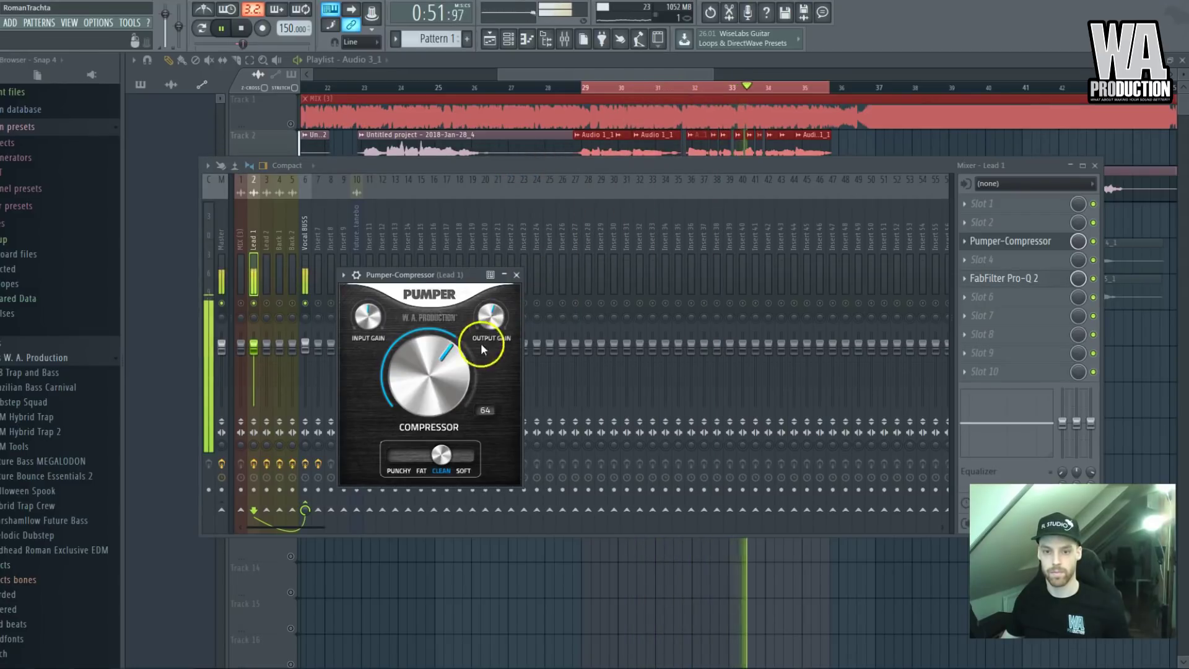
# Close the Pumper window, stop playback and clear the playlist time selection
pyautogui.click(517, 274)
pyautogui.click(636, 64)
pyautogui.press('space')
pyautogui.rightClick(644, 90)
pyautogui.scroll(-5, 575, 209)
# Unmute Tracks 5 and 6 and show the Vocal BUSS insert in the mixer
pyautogui.click(290, 268)
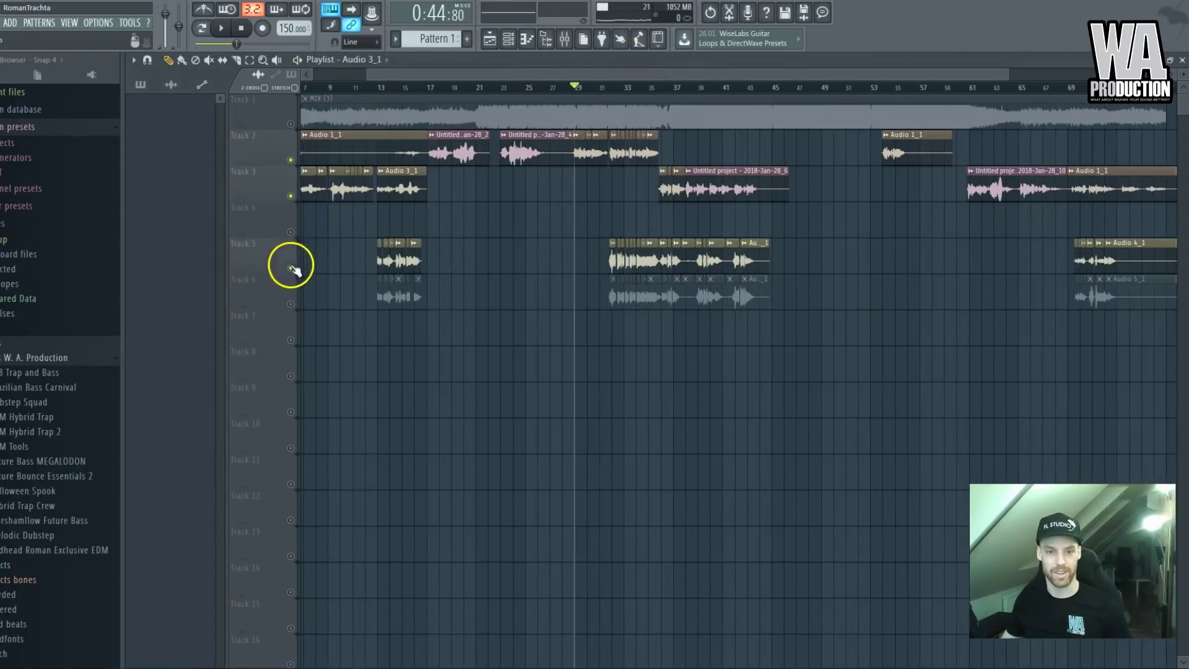
pyautogui.click(290, 304)
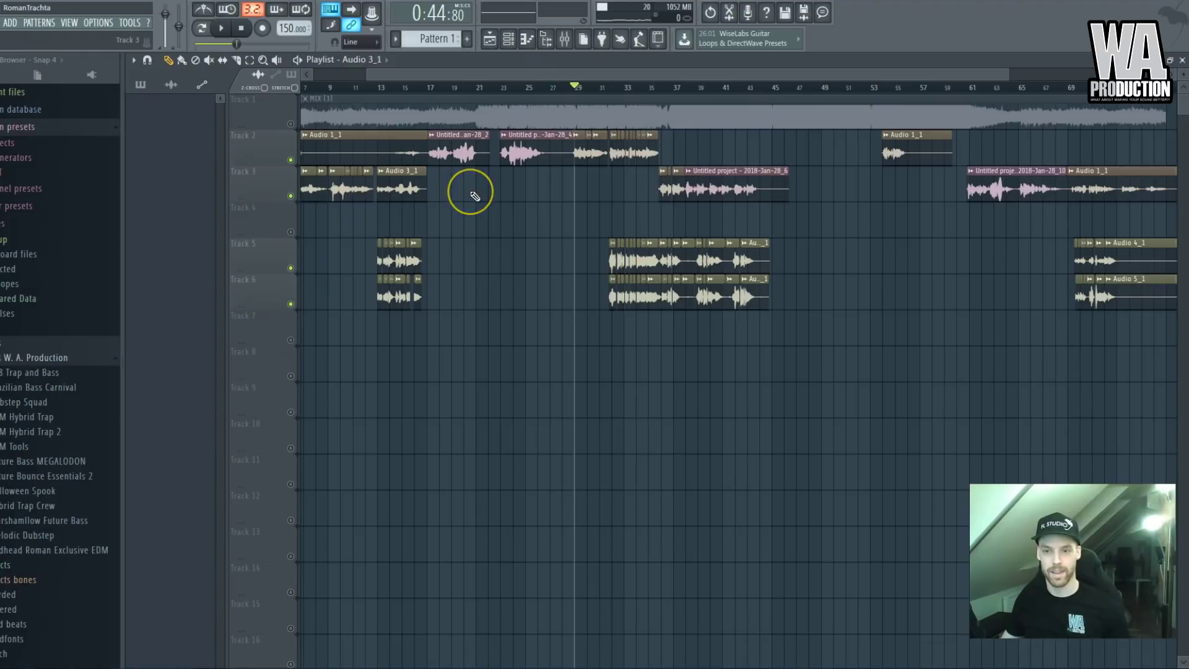
pyautogui.scroll(-2, 473, 195)
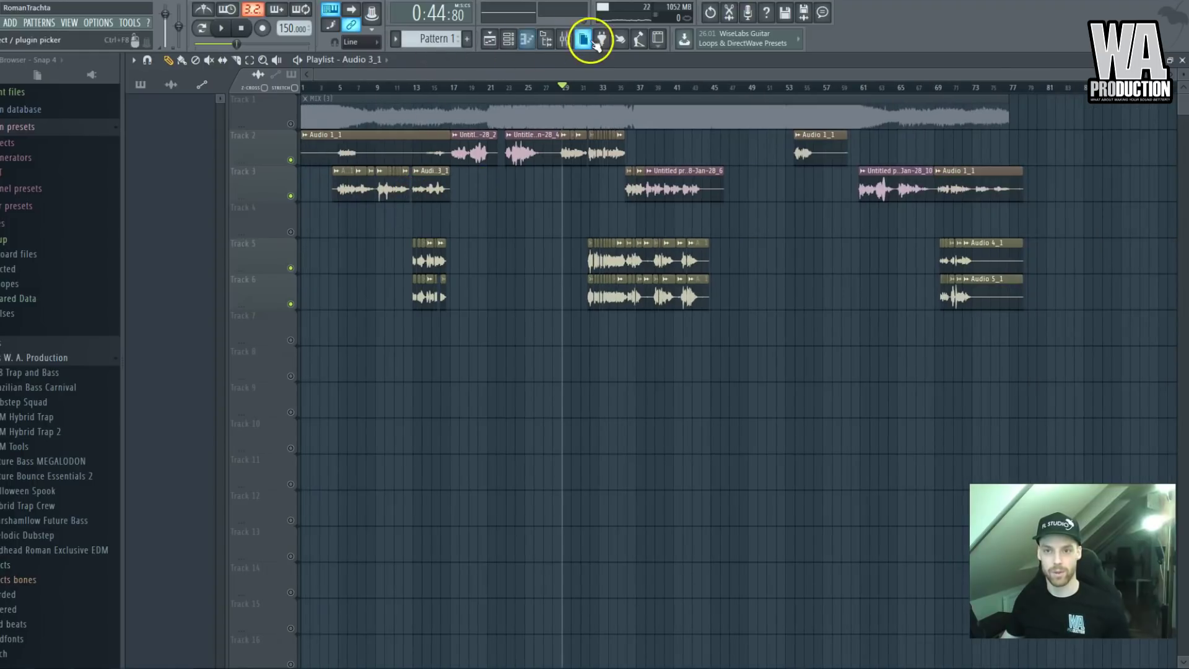
pyautogui.click(565, 38)
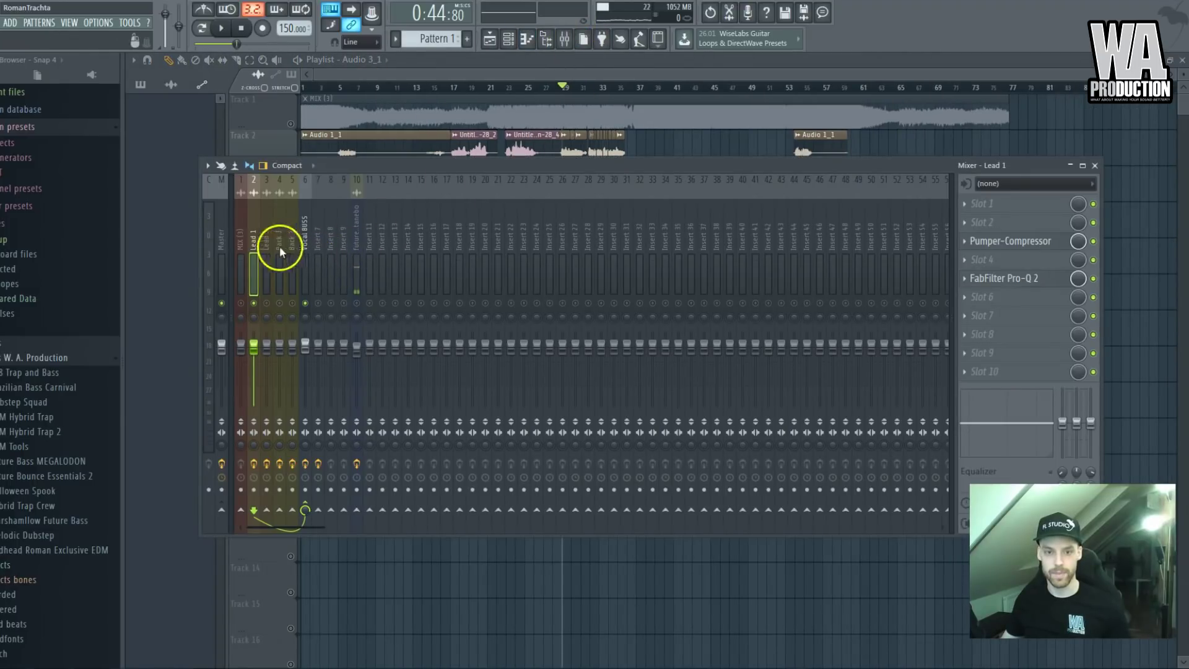
pyautogui.click(306, 245)
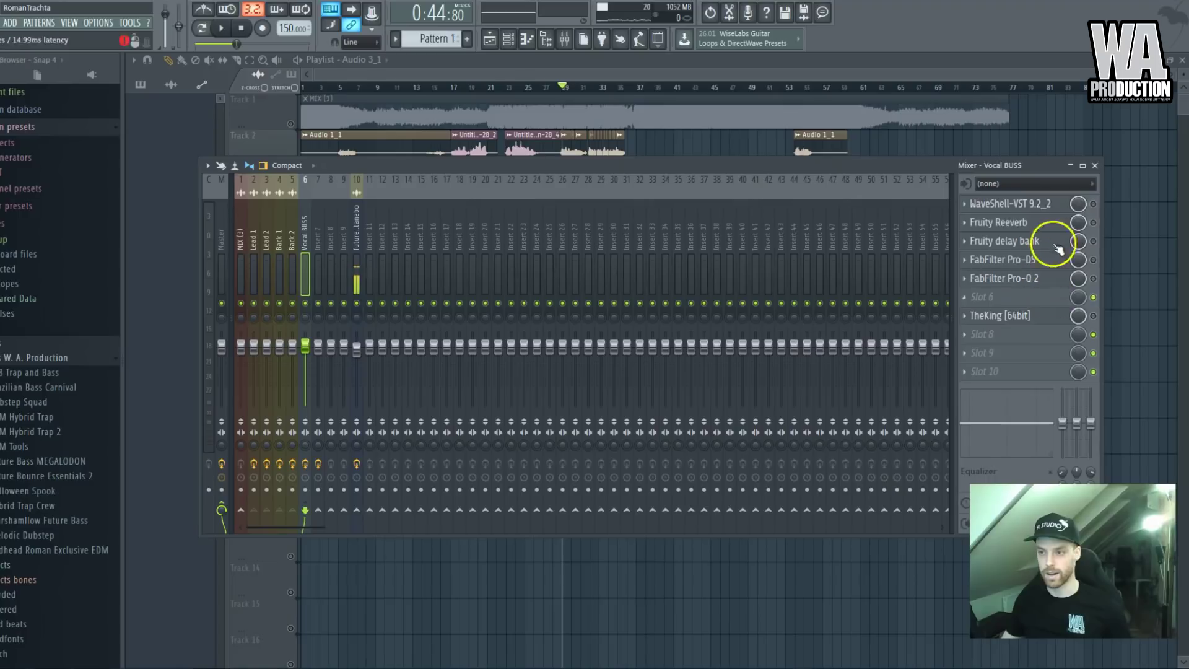
# Loop the playlist section from bar 4 to bar 17
pyautogui.click(526, 106)
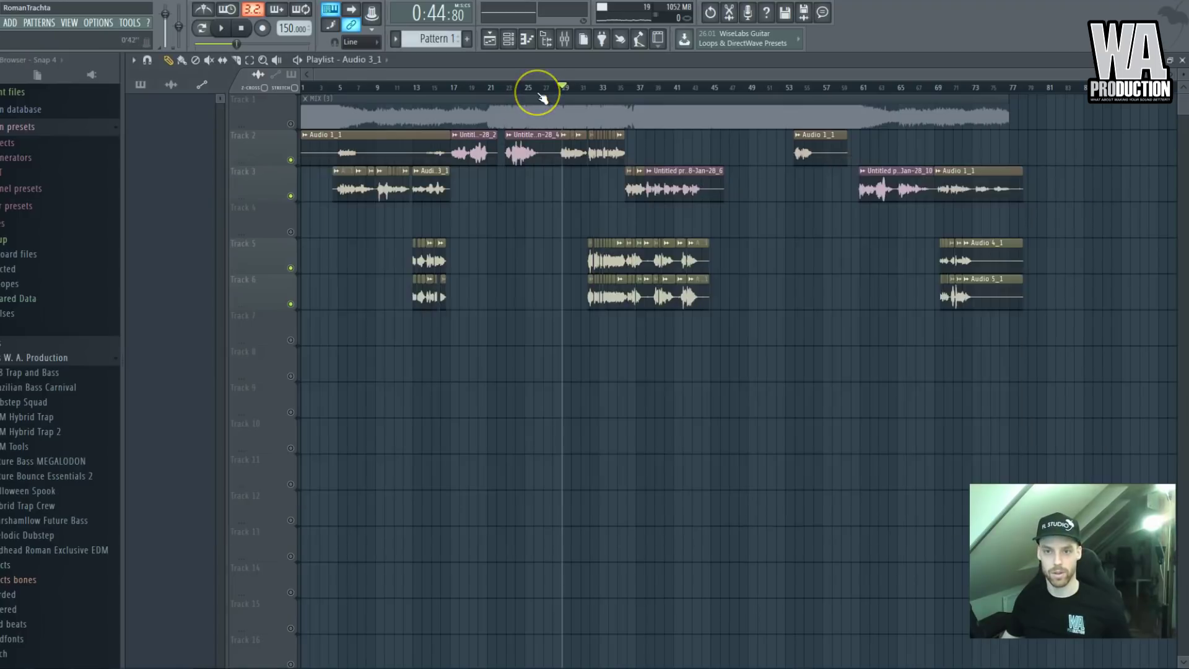
pyautogui.scroll(4, 539, 93)
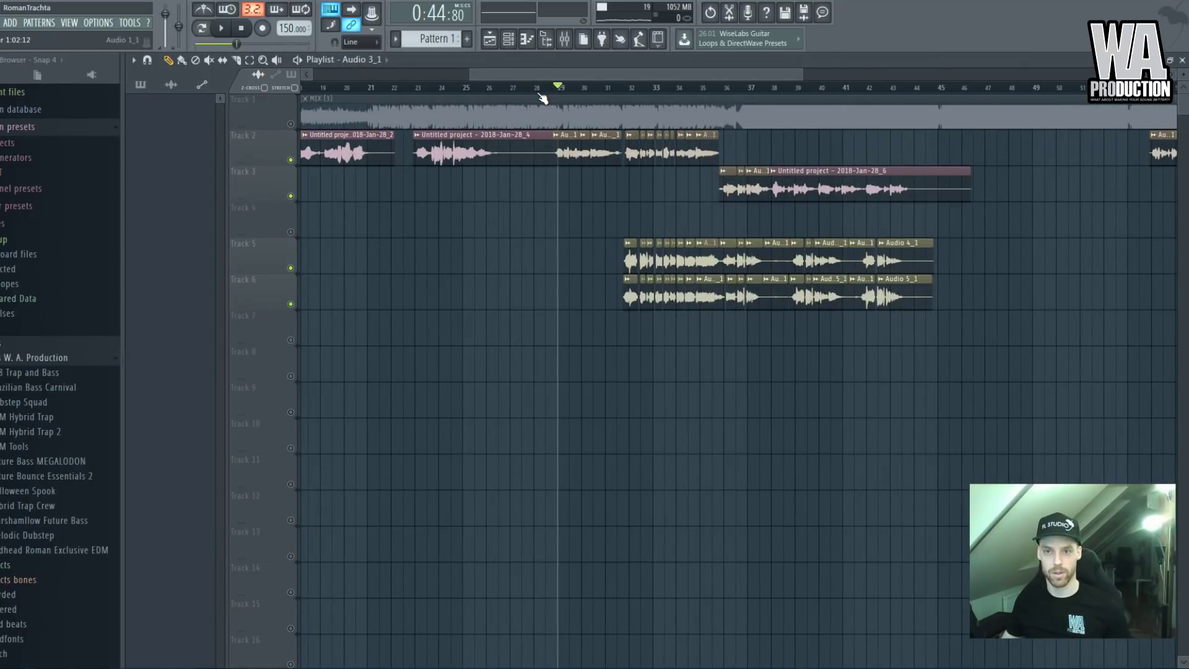
pyautogui.scroll(-4, 577, 135)
pyautogui.scroll(3, 324, 157)
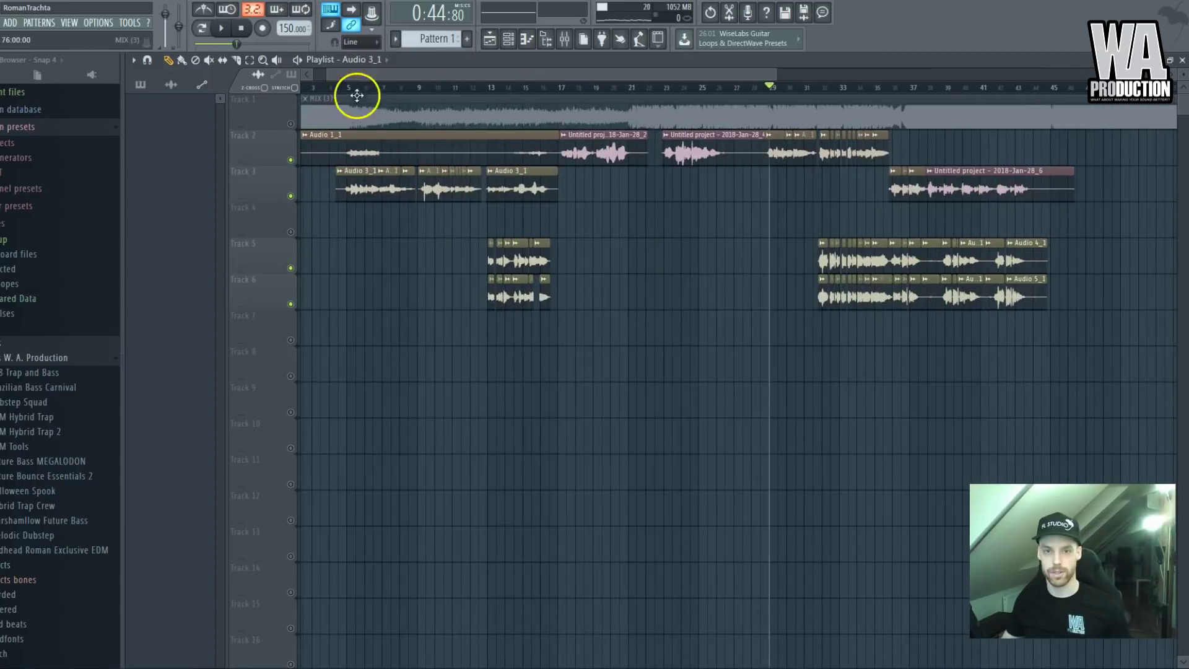
pyautogui.moveTo(349, 89); pyautogui.dragTo(557, 93)
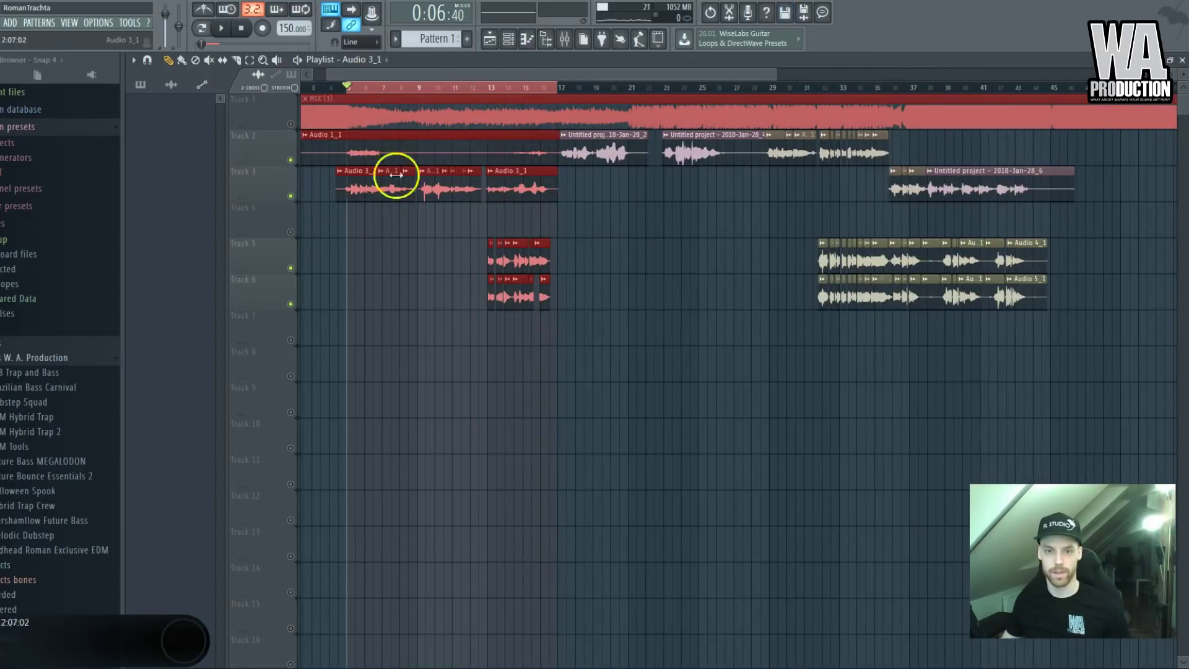
# Mute Tracks 5, 6 and 2 so only Track 3's vocal plays, and reopen the mixer
pyautogui.click(289, 269)
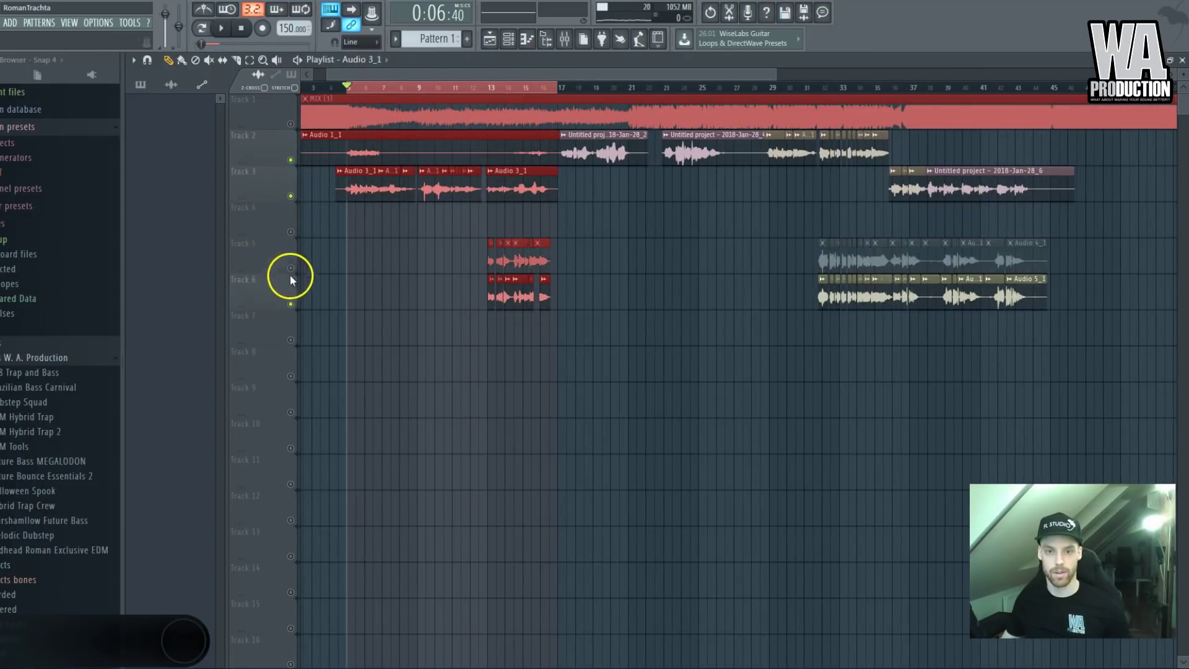
pyautogui.click(291, 303)
pyautogui.click(292, 161)
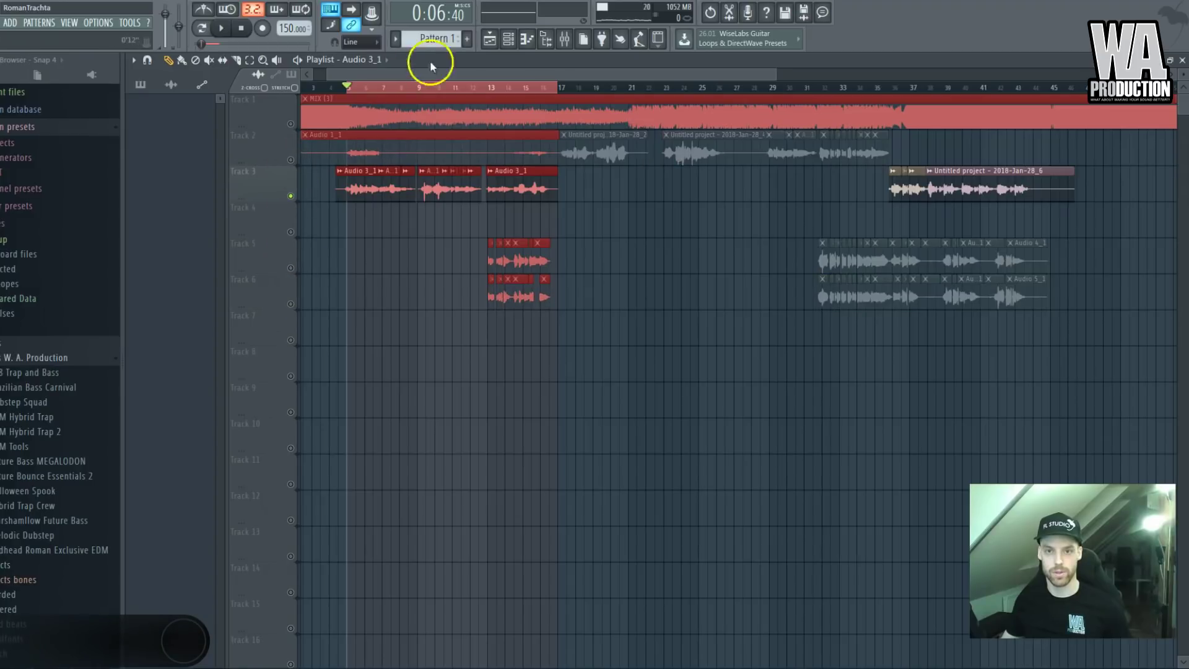
pyautogui.click(565, 39)
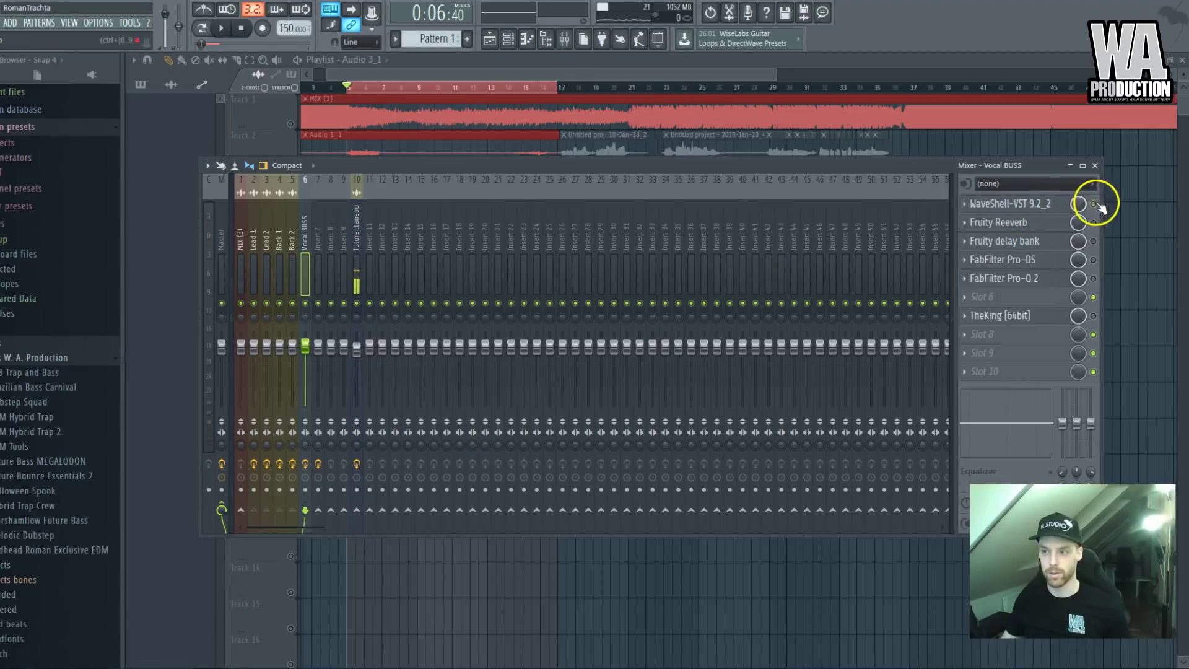
# Open the Vocal BUSS SSL compressor and set threshold, 3 ms attack and 3.4 make-up gain during playback
pyautogui.click(1024, 204)
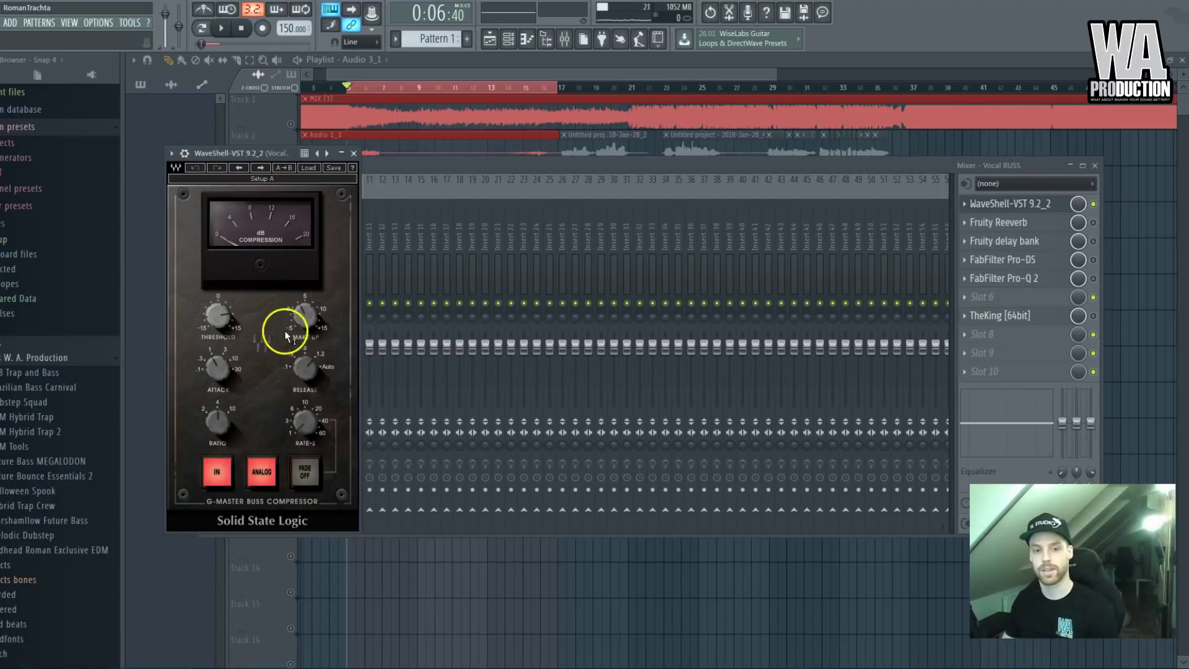
pyautogui.moveTo(285, 352)
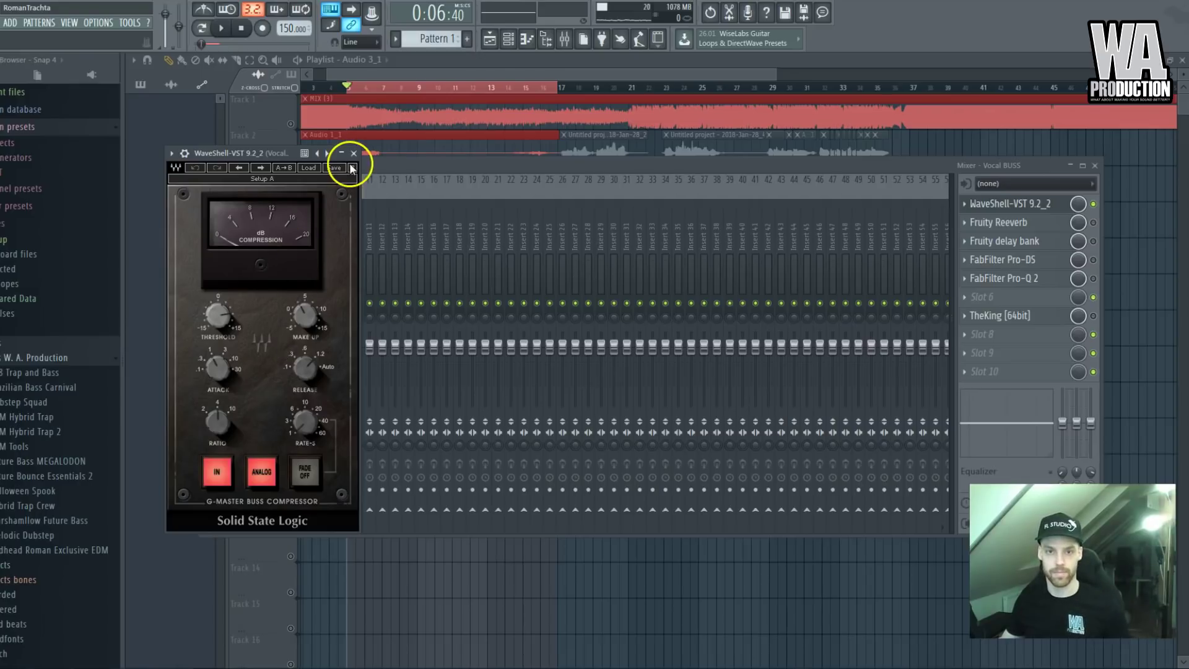
pyautogui.click(220, 28)
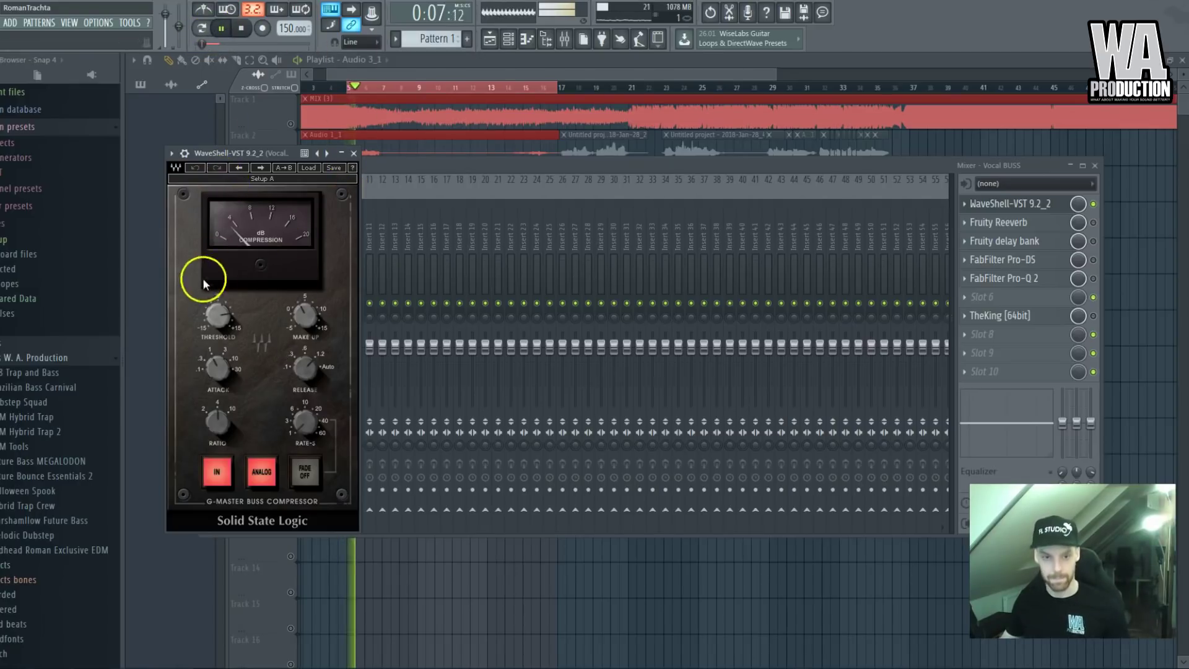
pyautogui.moveTo(207, 322); pyautogui.dragTo(215, 327)
pyautogui.moveTo(220, 374); pyautogui.dragTo(217, 298)
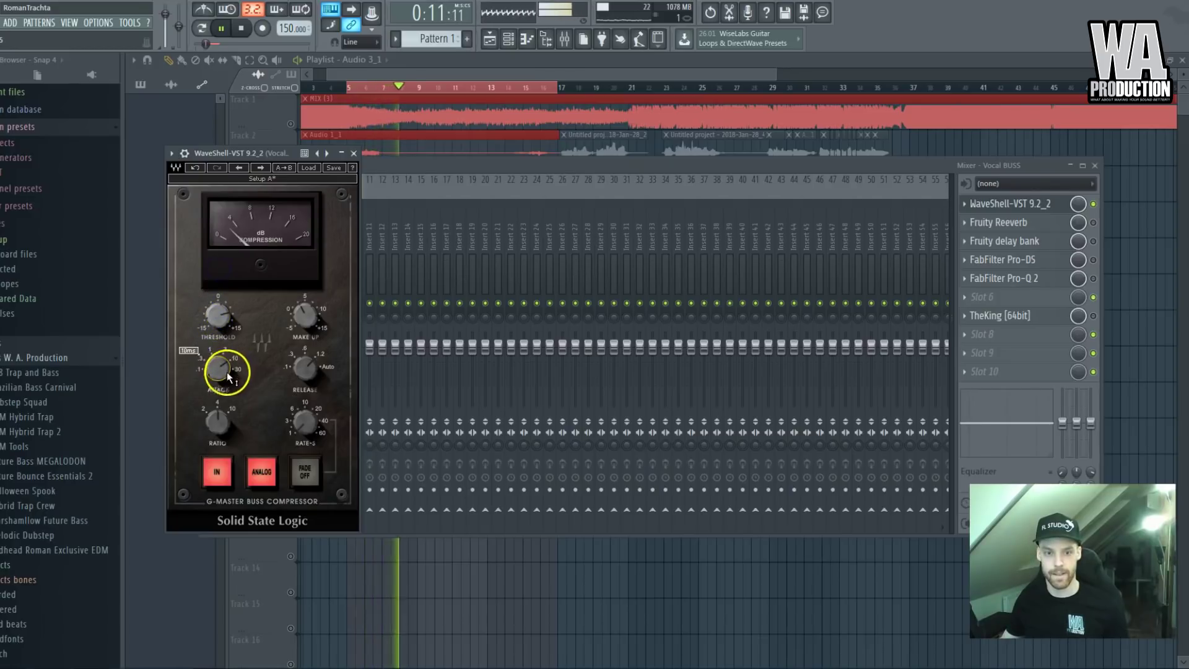
pyautogui.click(241, 30)
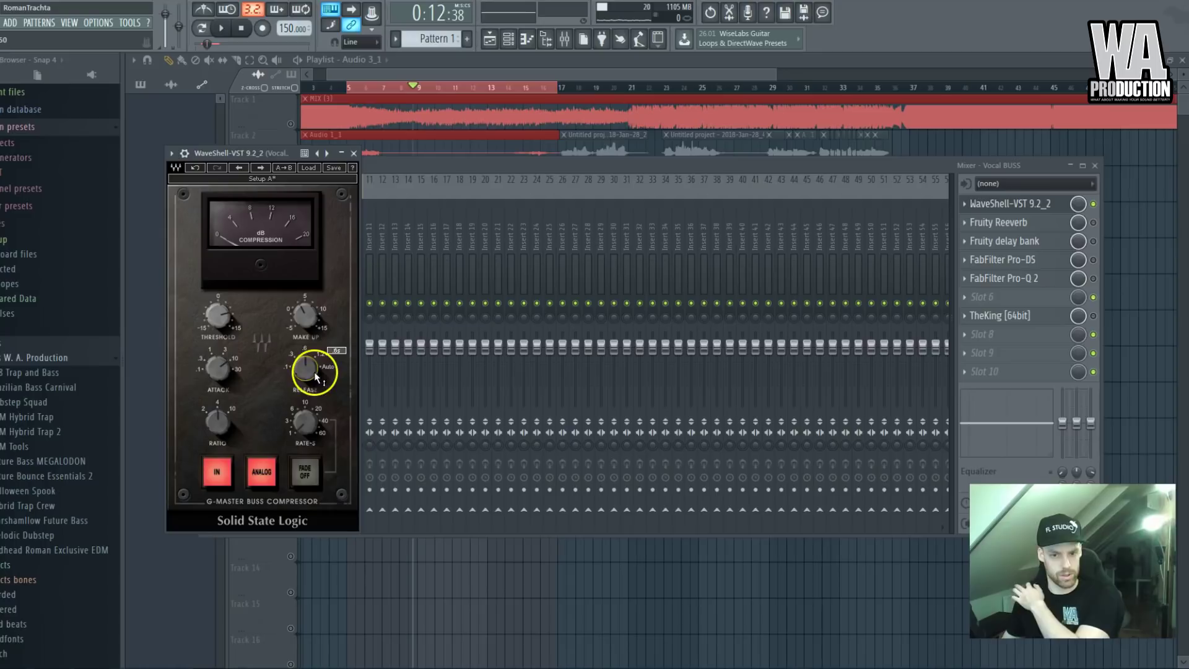
pyautogui.moveTo(305, 318); pyautogui.dragTo(304, 307)
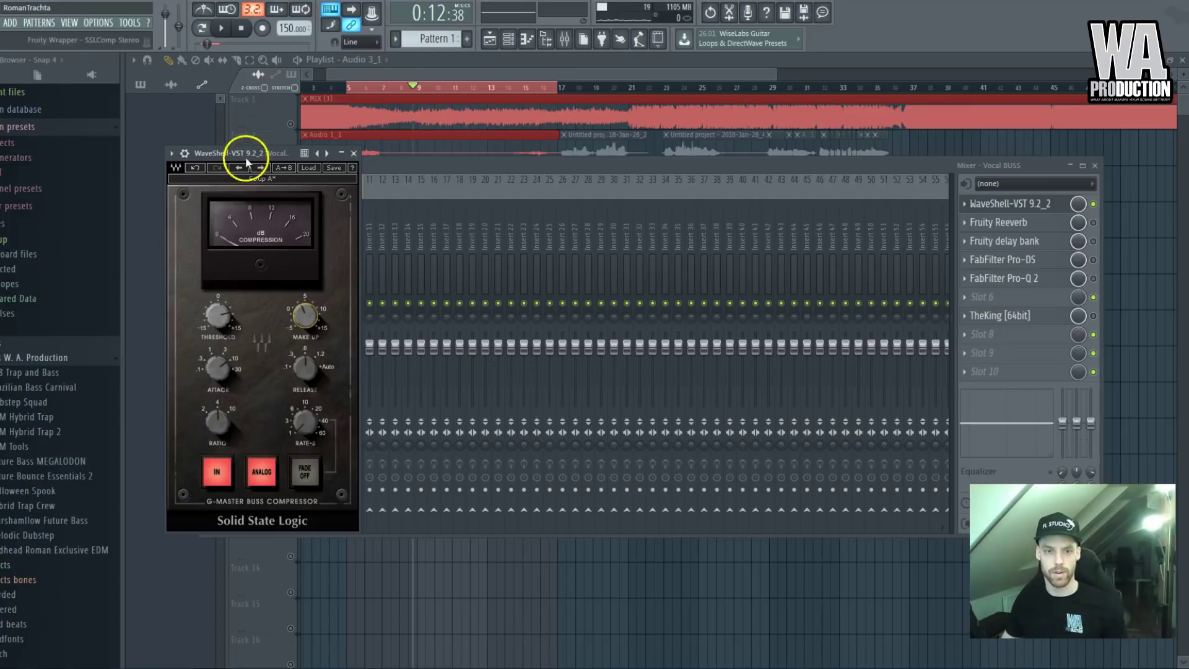
# Close the compressor, then enable Fruity Reeverb on the Vocal BUSS and show its settings
pyautogui.click(354, 153)
pyautogui.click(1048, 225)
pyautogui.click(1093, 223)
pyautogui.click(1016, 227)
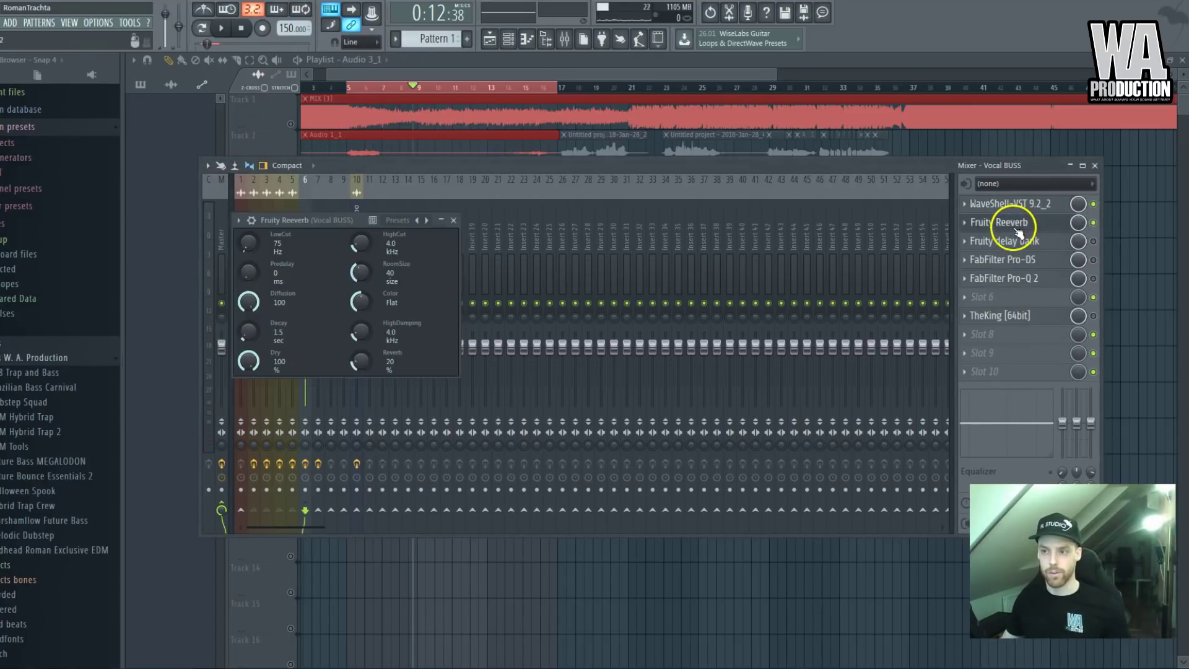
pyautogui.moveTo(266, 221); pyautogui.dragTo(280, 231)
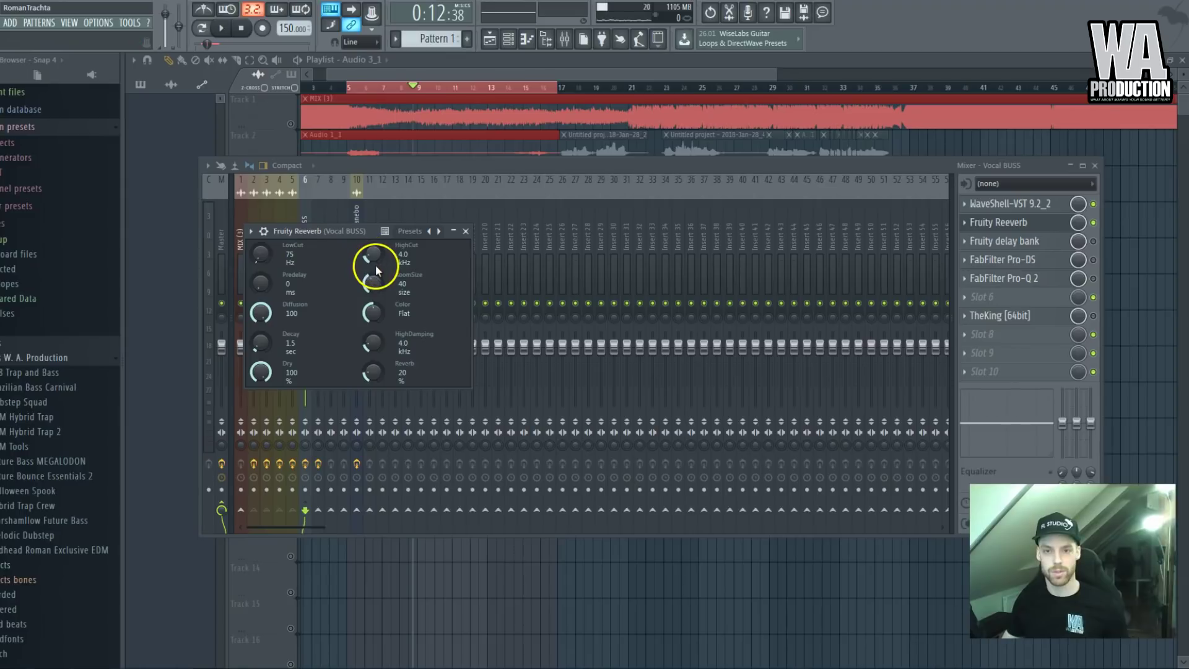
# Set the reverb to 439 Hz low cut, 14.2 kHz high cut and room size 59, then open Fruity delay bank
pyautogui.press('space')
pyautogui.scroll(3, 374, 364)
pyautogui.scroll(-6, 374, 371)
pyautogui.scroll(4, 373, 251)
pyautogui.scroll(5, 373, 254)
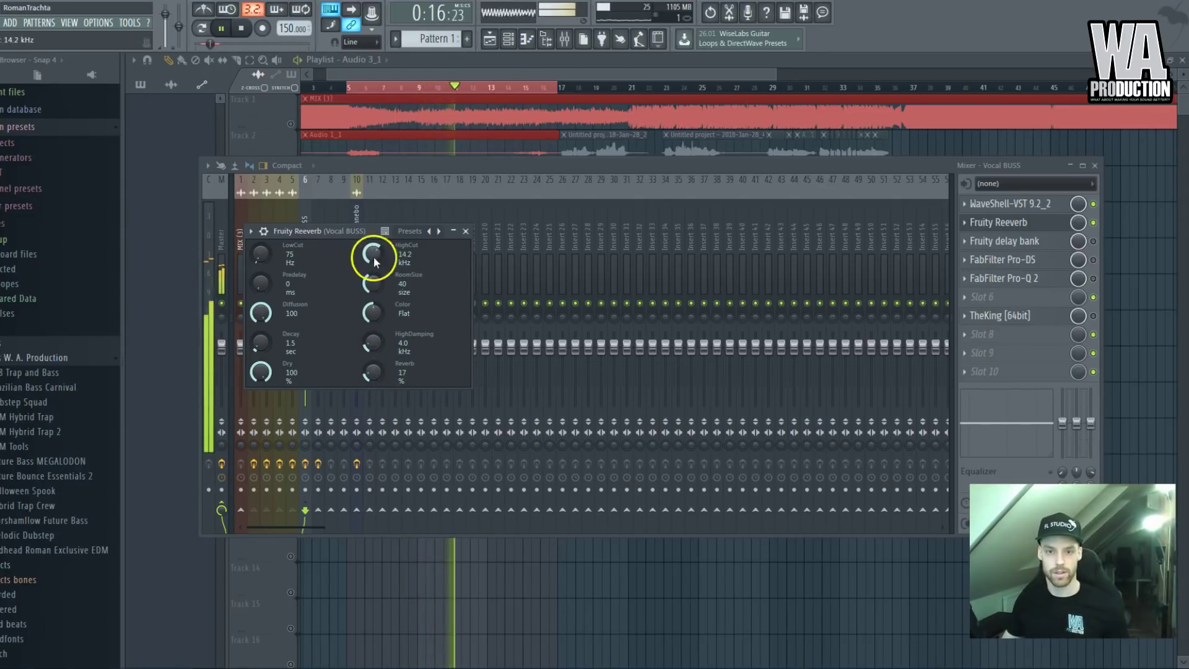
pyautogui.scroll(5, 263, 254)
pyautogui.scroll(2, 264, 252)
pyautogui.scroll(5, 369, 282)
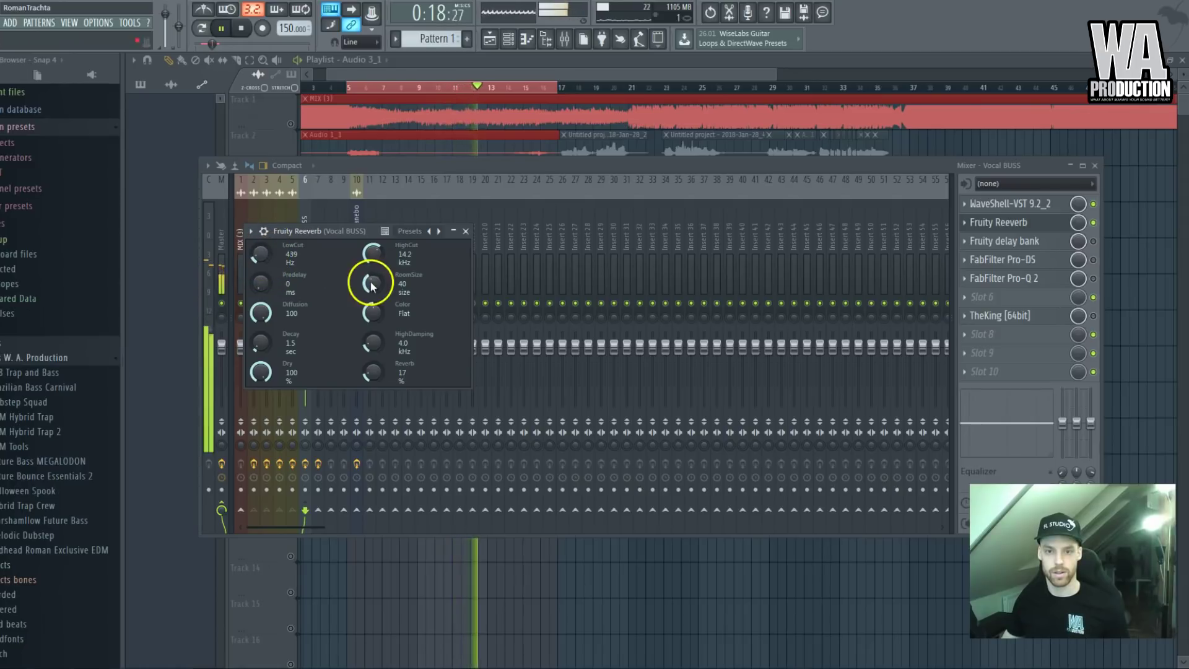
pyautogui.scroll(1, 376, 312)
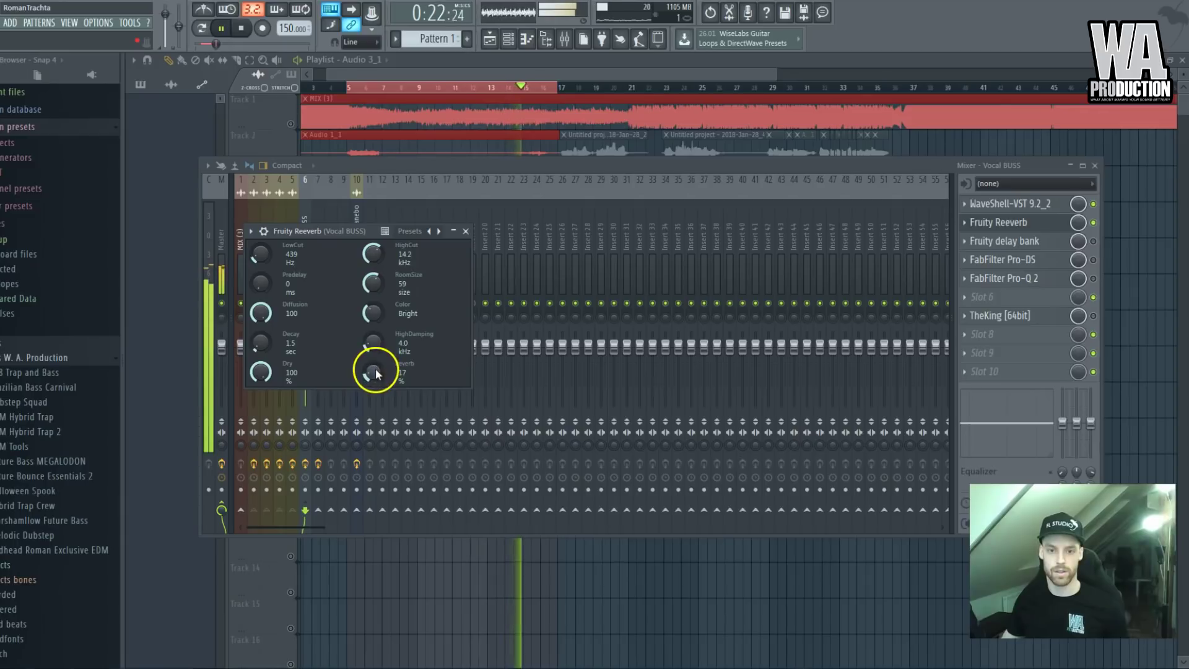
pyautogui.click(465, 233)
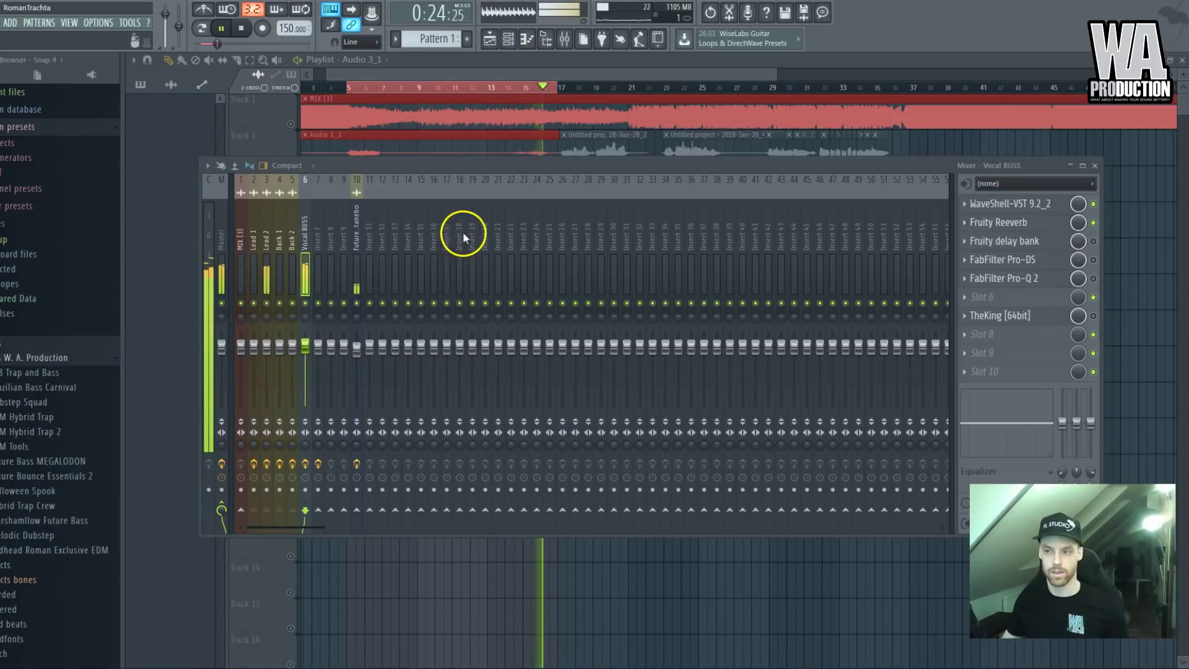
pyautogui.press('space')
pyautogui.click(1003, 241)
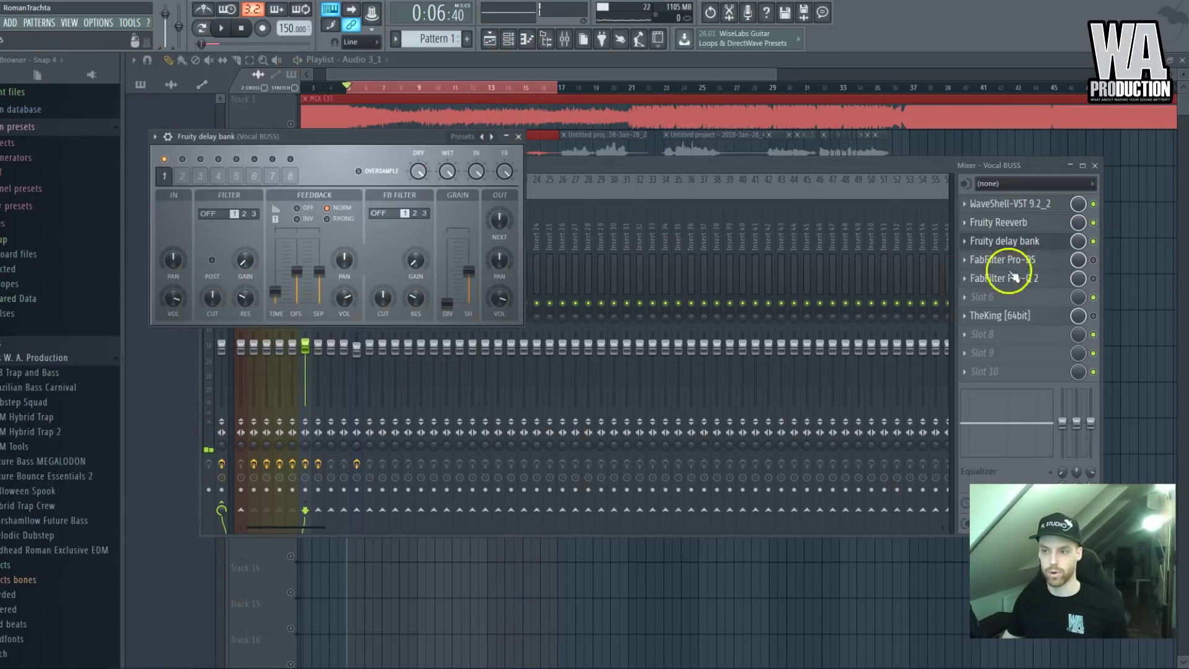
# Load the 'without you' delay bank preset and turn its wet level down, auditioning it over the loop
pyautogui.click(484, 137)
pyautogui.click(531, 433)
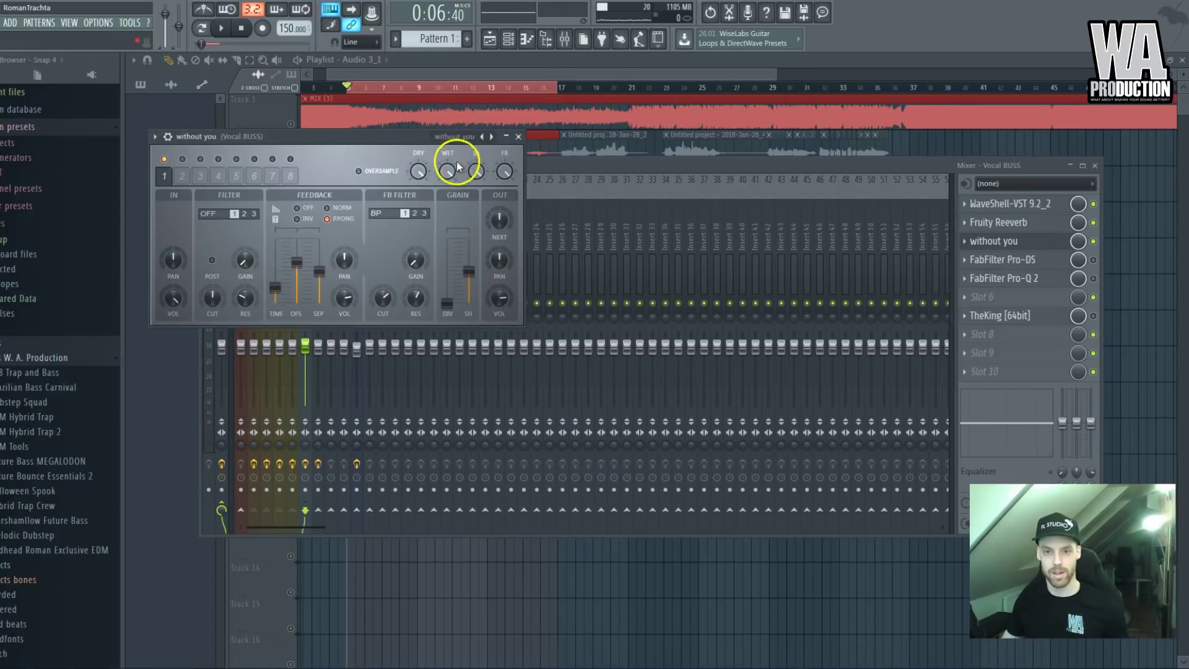
pyautogui.moveTo(447, 171); pyautogui.dragTo(448, 198)
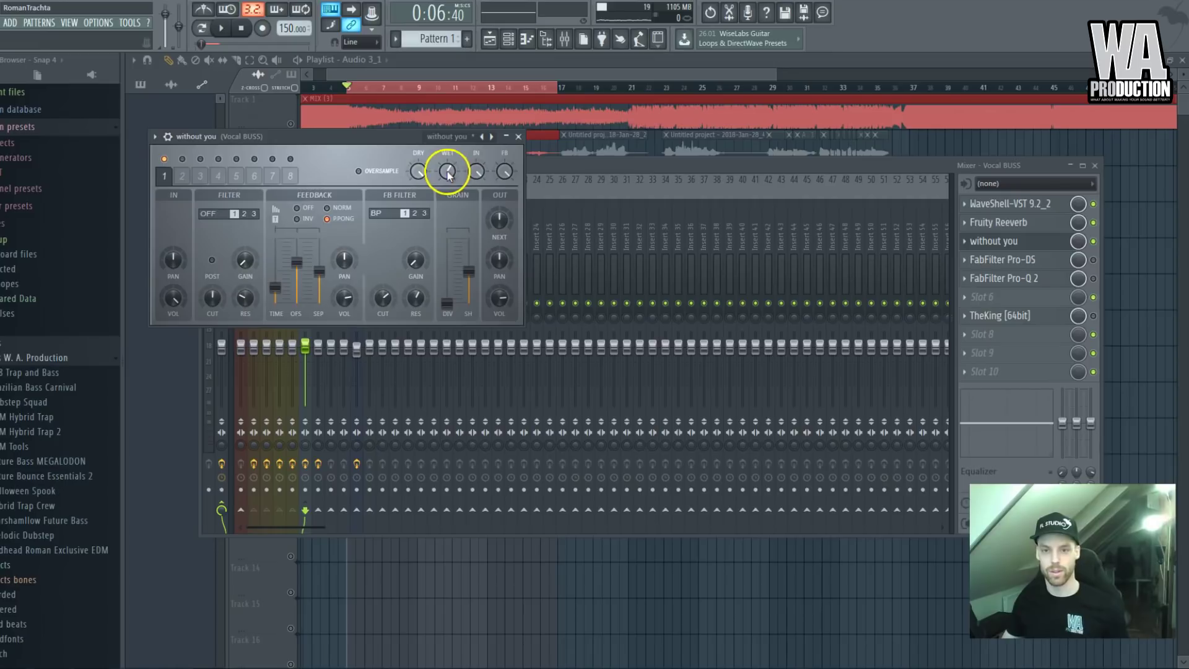
pyautogui.press('space')
pyautogui.moveTo(435, 147); pyautogui.dragTo(489, 192)
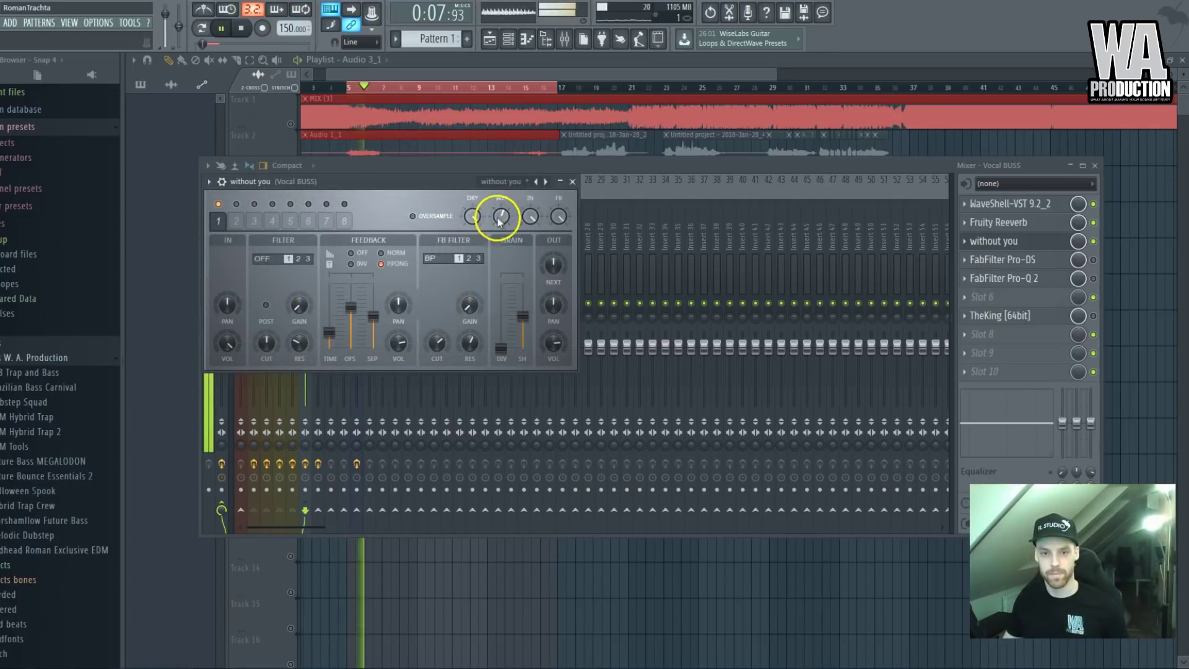
pyautogui.scroll(-5, 229, 307)
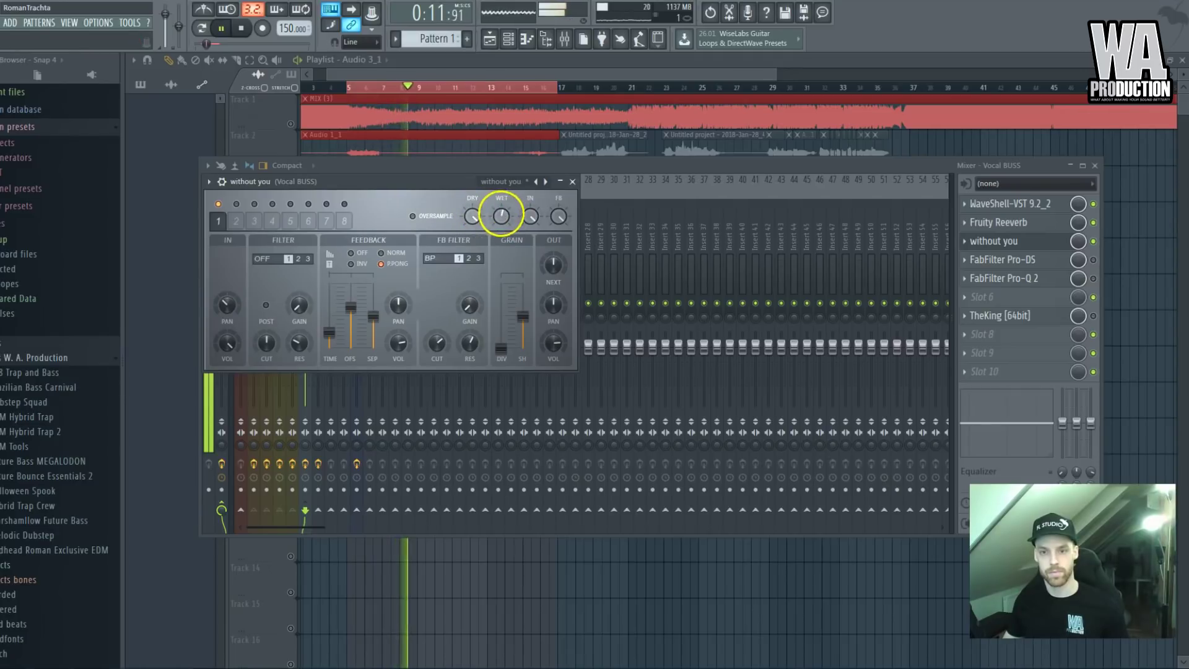
pyautogui.press('Escape')
pyautogui.press('space')
pyautogui.click(1044, 245)
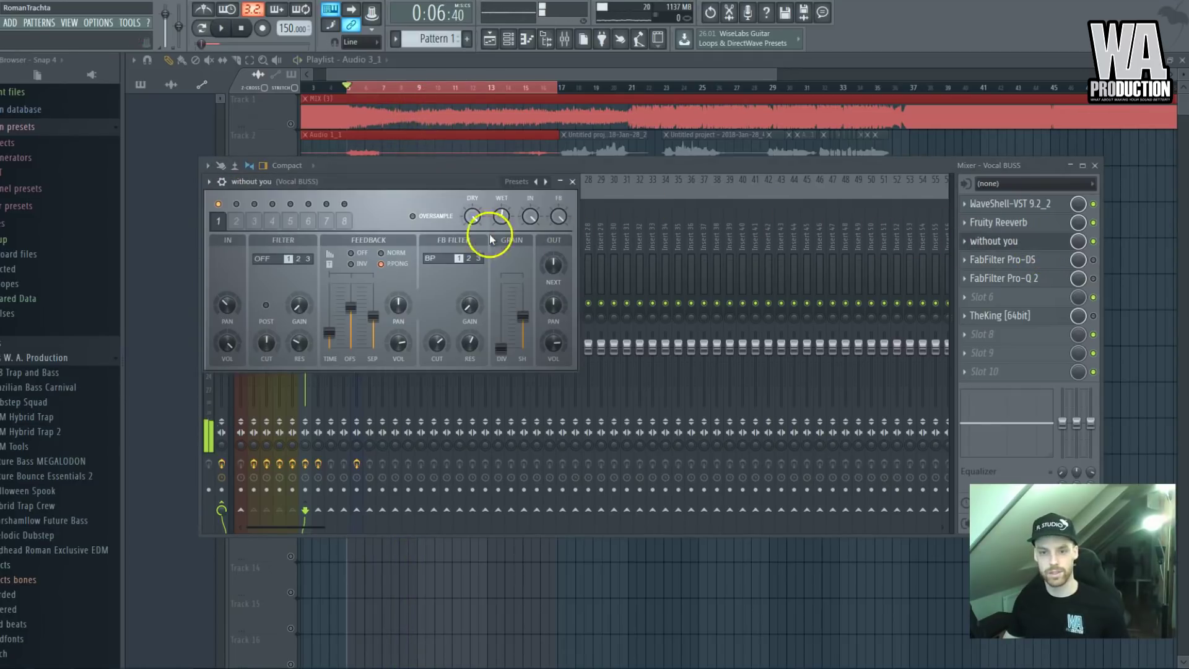
# Enable FabFilter Pro-DS and move it above Fruity Reeverb in the Vocal BUSS chain
pyautogui.press('Escape')
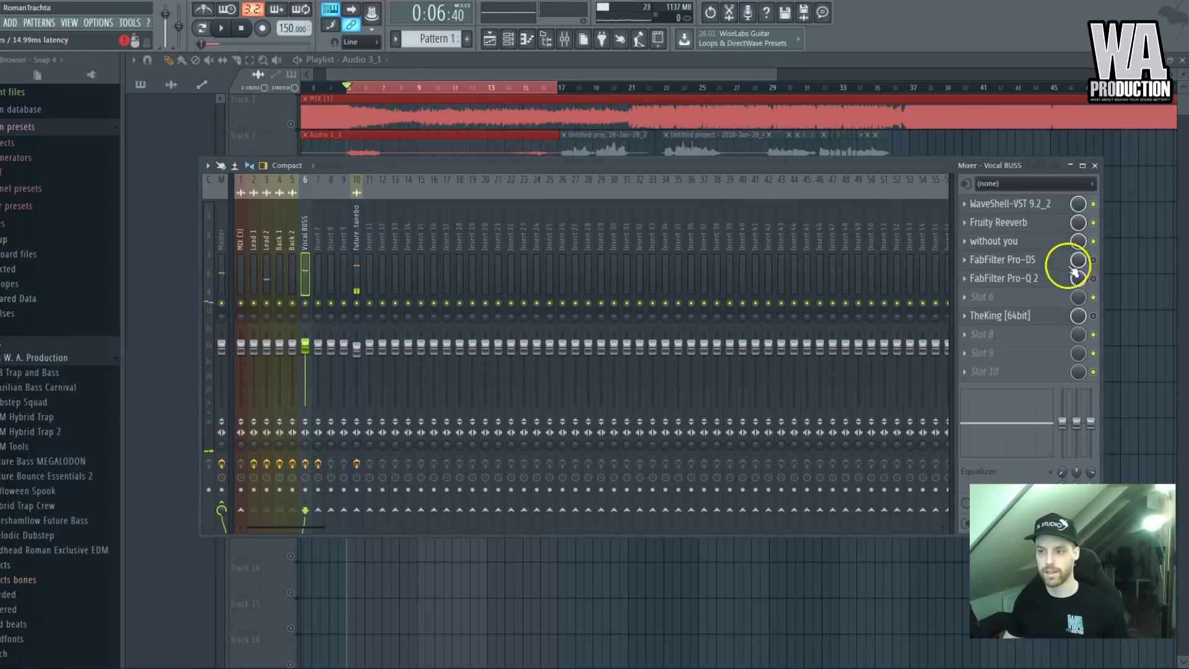
pyautogui.click(1050, 262)
pyautogui.click(1094, 261)
pyautogui.scroll(1, 1049, 260)
pyautogui.moveTo(1049, 229); pyautogui.dragTo(1036, 233)
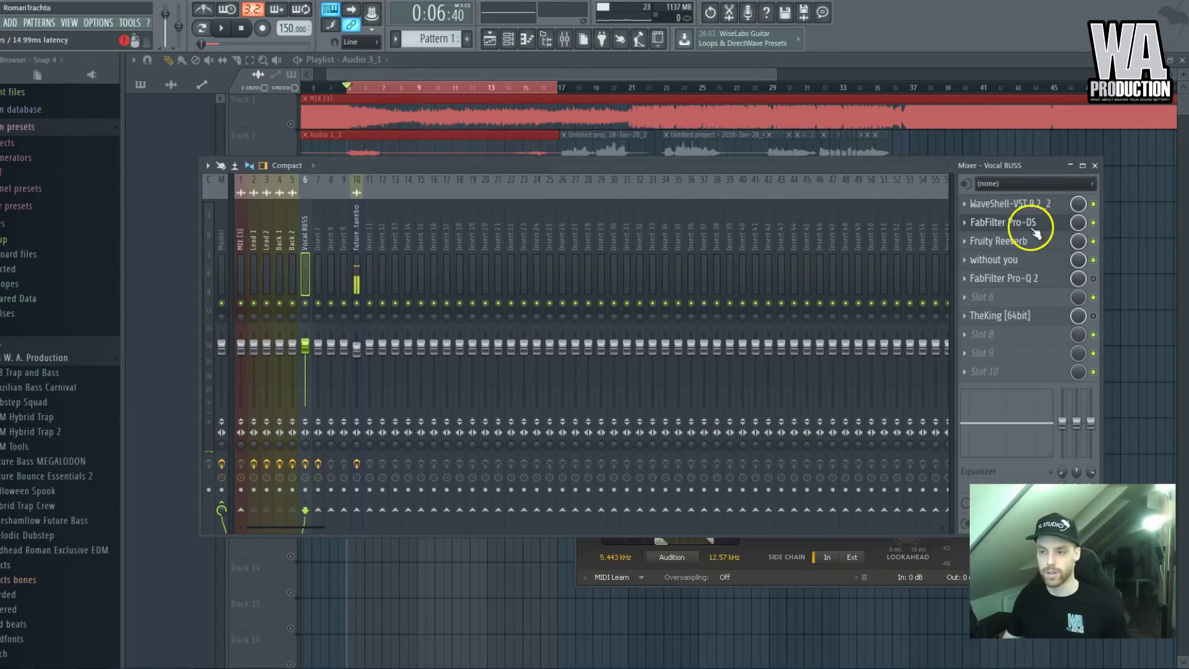
pyautogui.click(1029, 229)
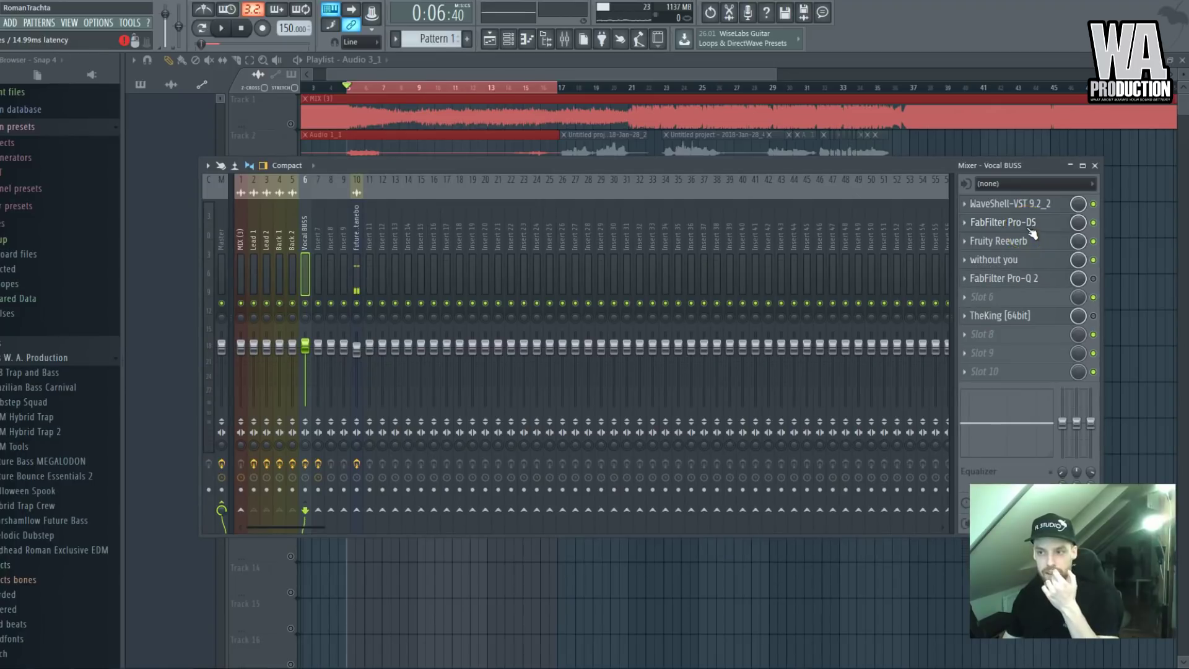
# Set the Pro-DS range to about 8.7 dB while playing, then open Pro-Q 2
pyautogui.click(1018, 226)
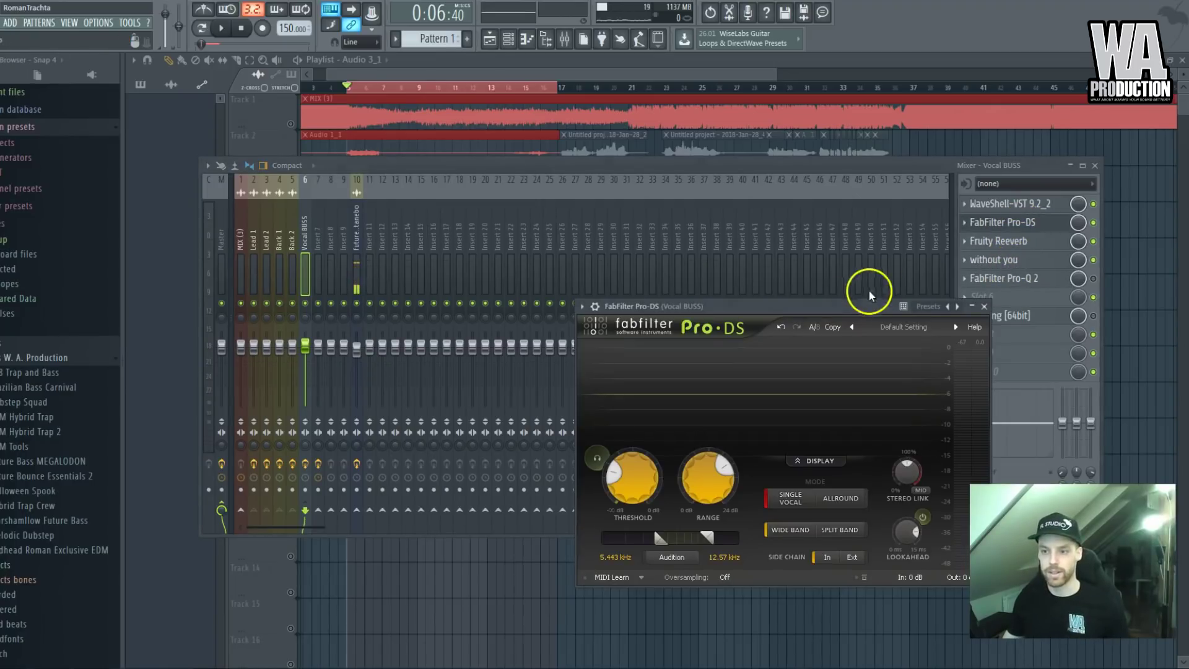
pyautogui.moveTo(712, 302); pyautogui.dragTo(528, 185)
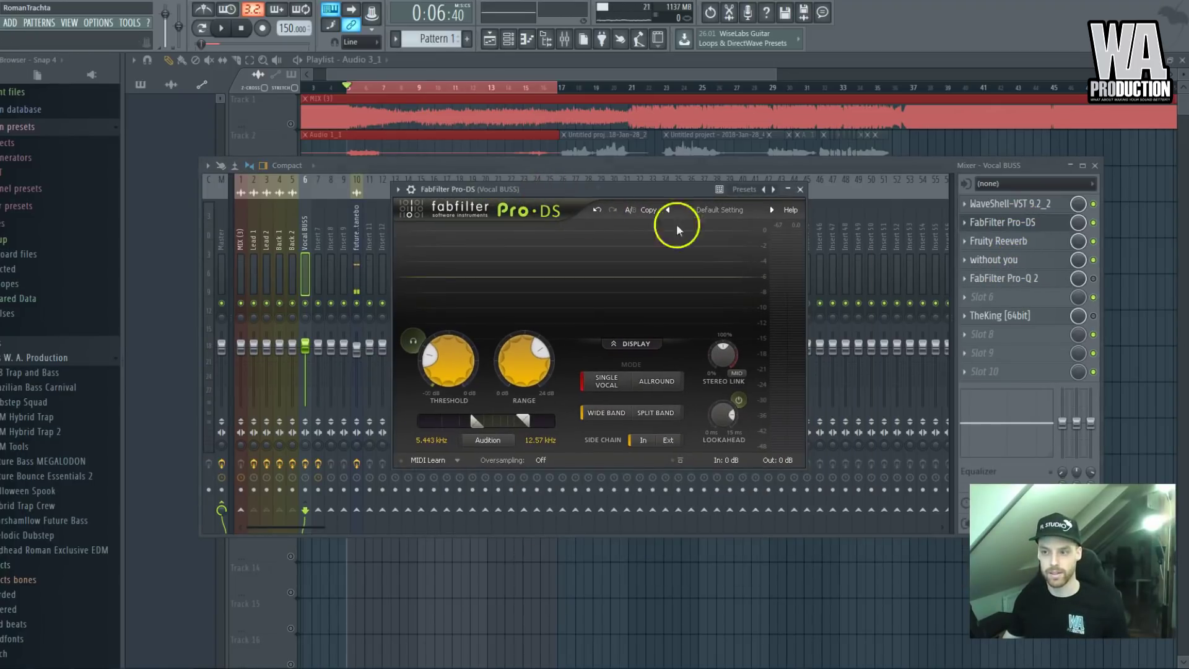
pyautogui.press('space')
pyautogui.click(518, 376)
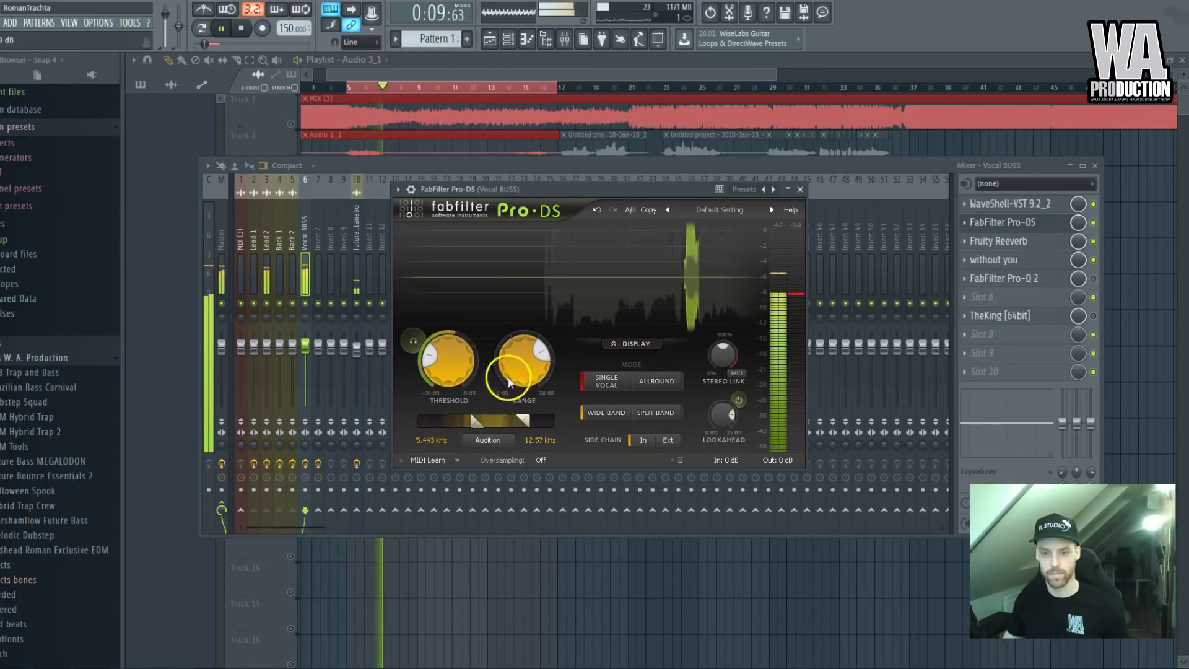
pyautogui.press('space')
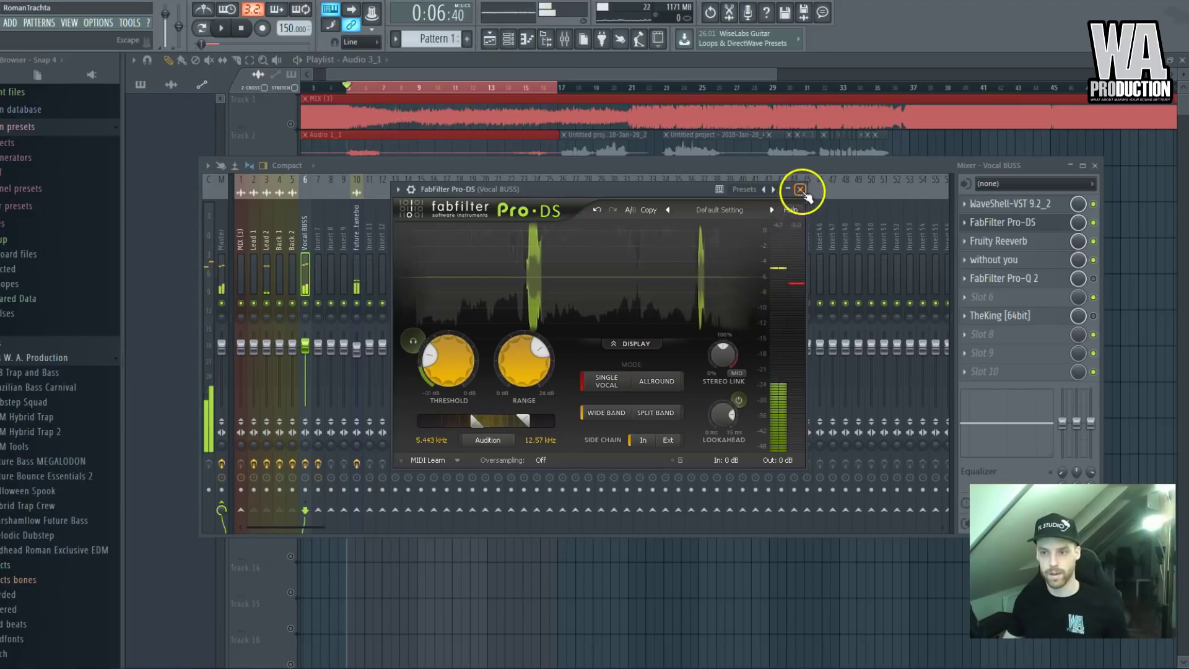
pyautogui.click(800, 189)
pyautogui.click(1057, 278)
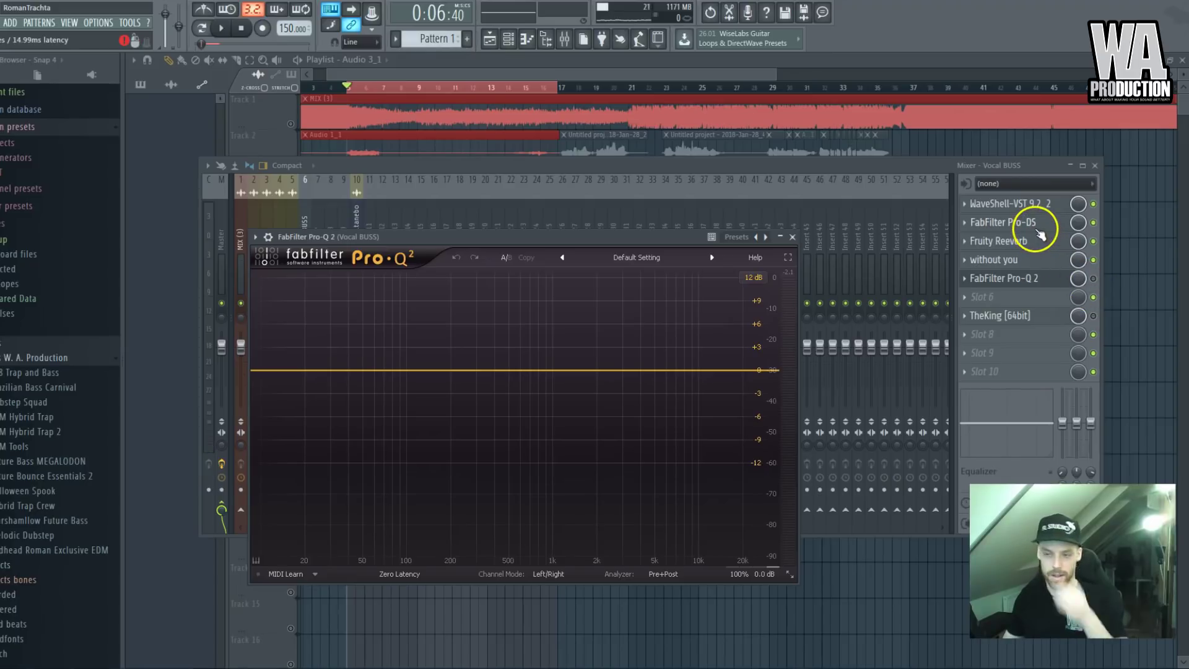
# Enable Pro-Q 2 and add a low-cut band near 97 Hz on the vocal EQ
pyautogui.click(1094, 280)
pyautogui.press('F9')
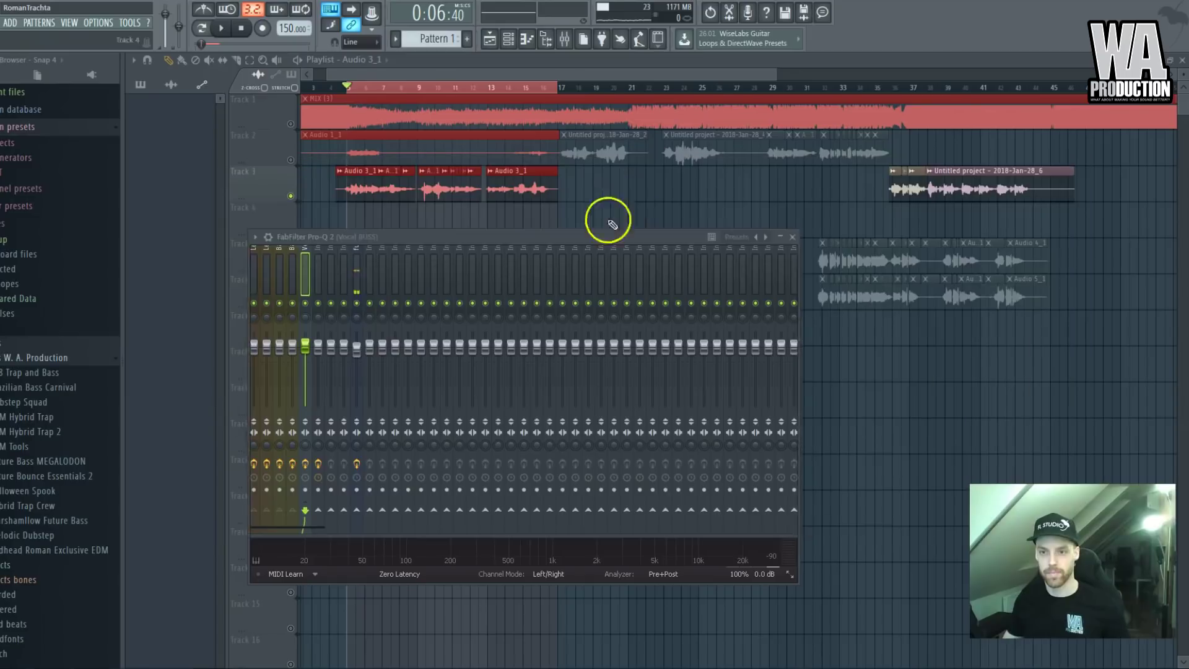
pyautogui.click(384, 374)
pyautogui.click(292, 513)
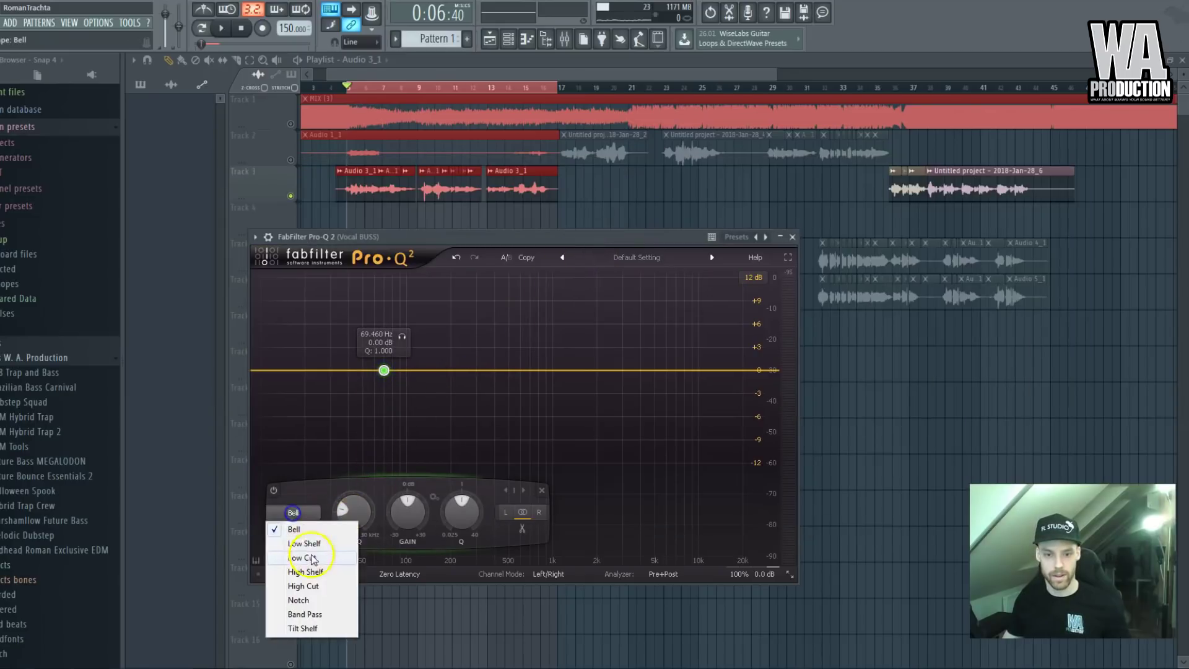
pyautogui.click(305, 544)
pyautogui.press('space')
pyautogui.moveTo(385, 371); pyautogui.dragTo(405, 368)
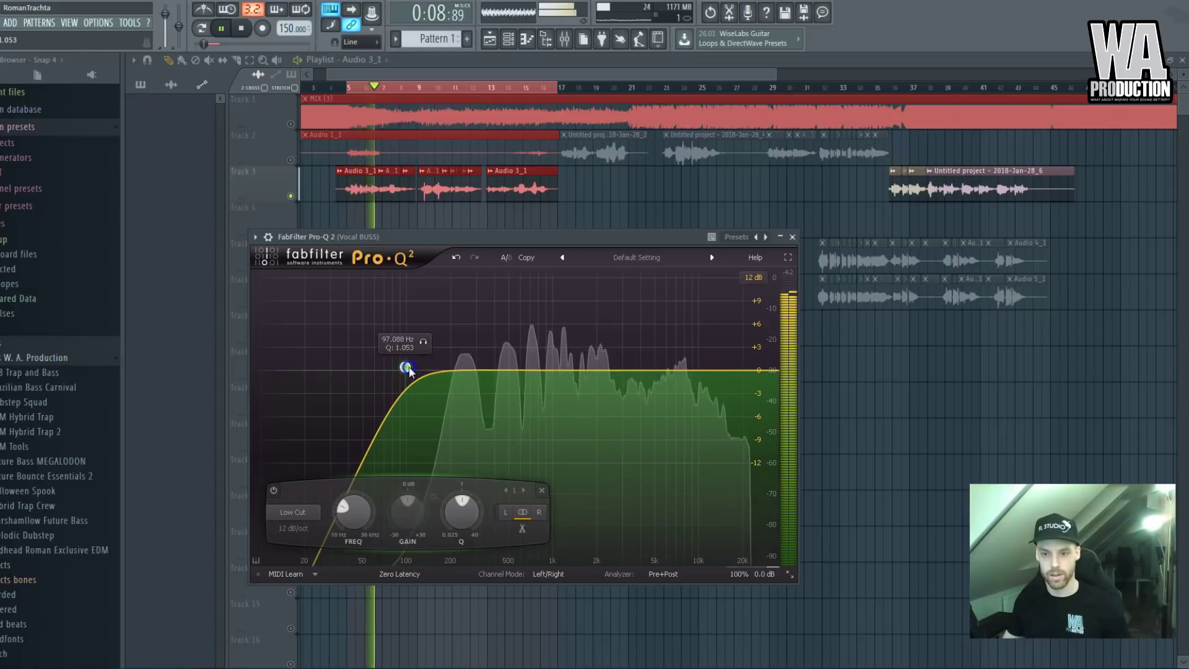
# Add a +1.8 dB high boost near 7.9 kHz, then close the EQ window
pyautogui.moveTo(638, 369); pyautogui.dragTo(684, 356)
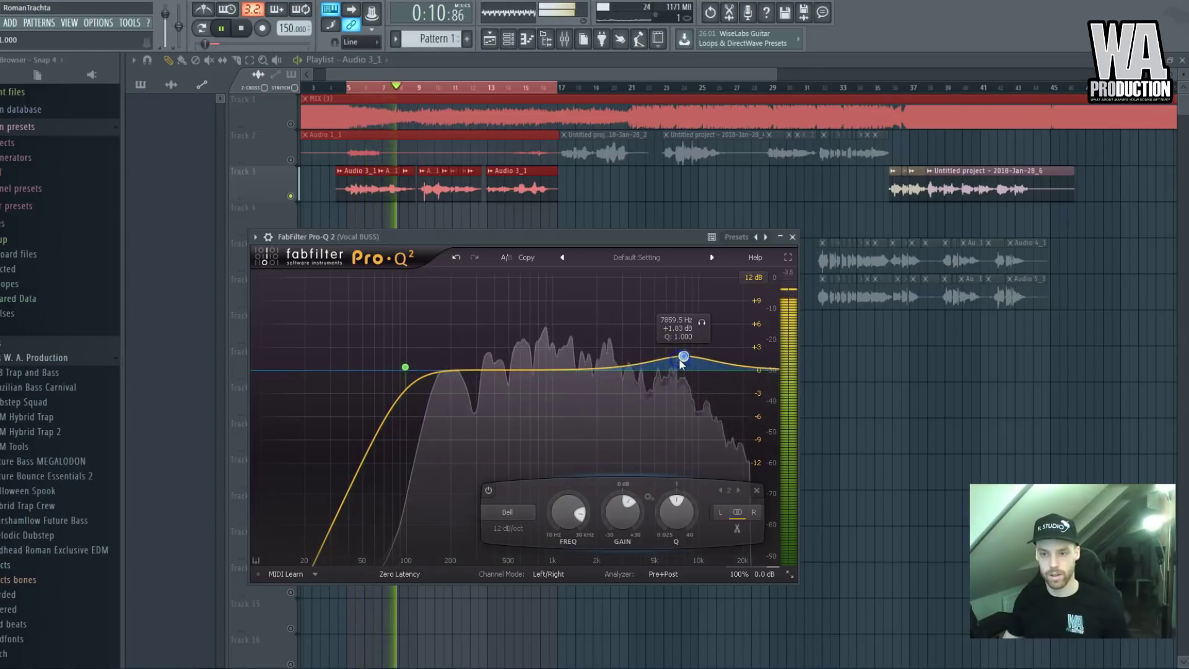
pyautogui.click(506, 163)
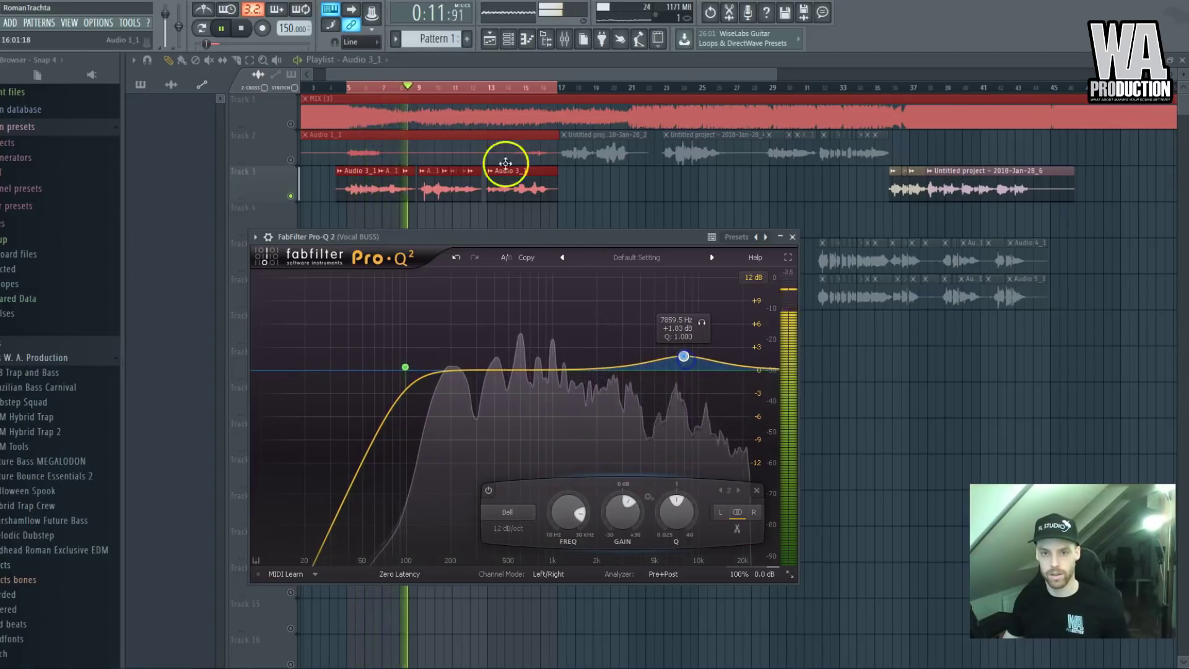
pyautogui.click(564, 38)
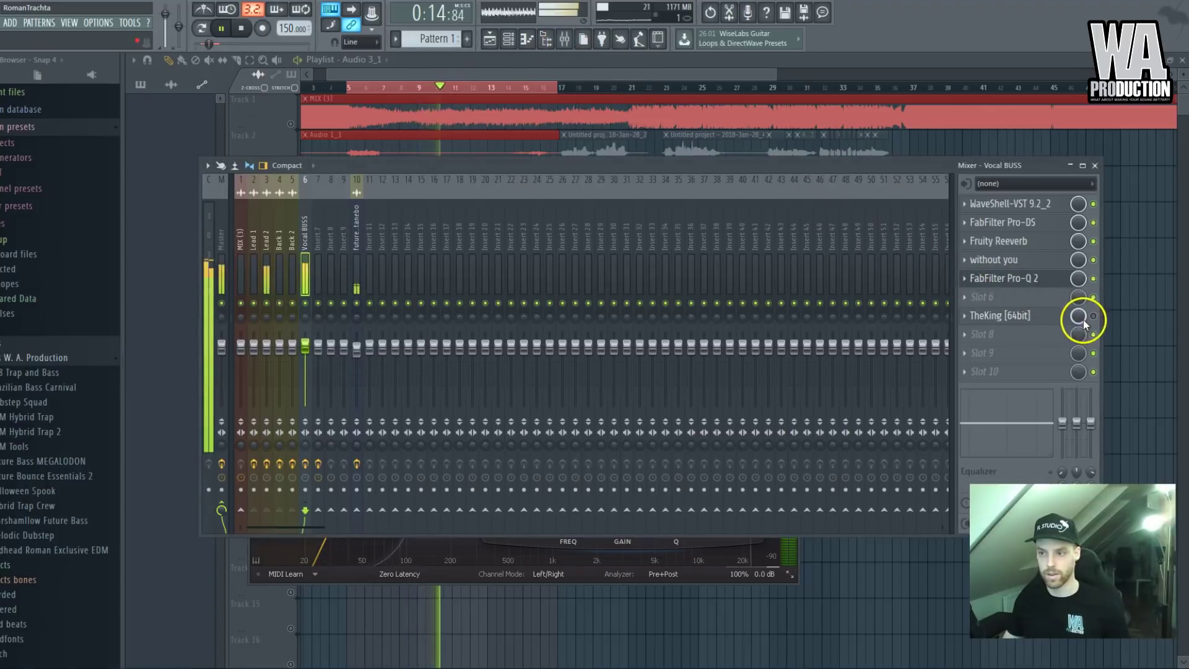
pyautogui.click(797, 558)
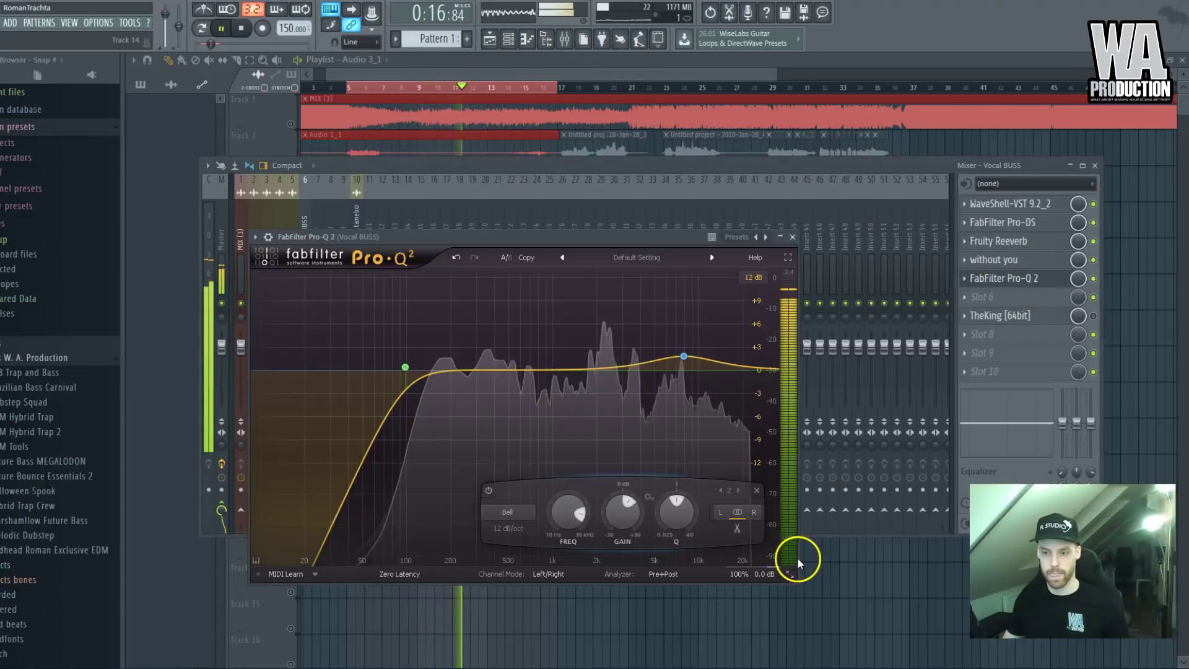
pyautogui.press('Escape')
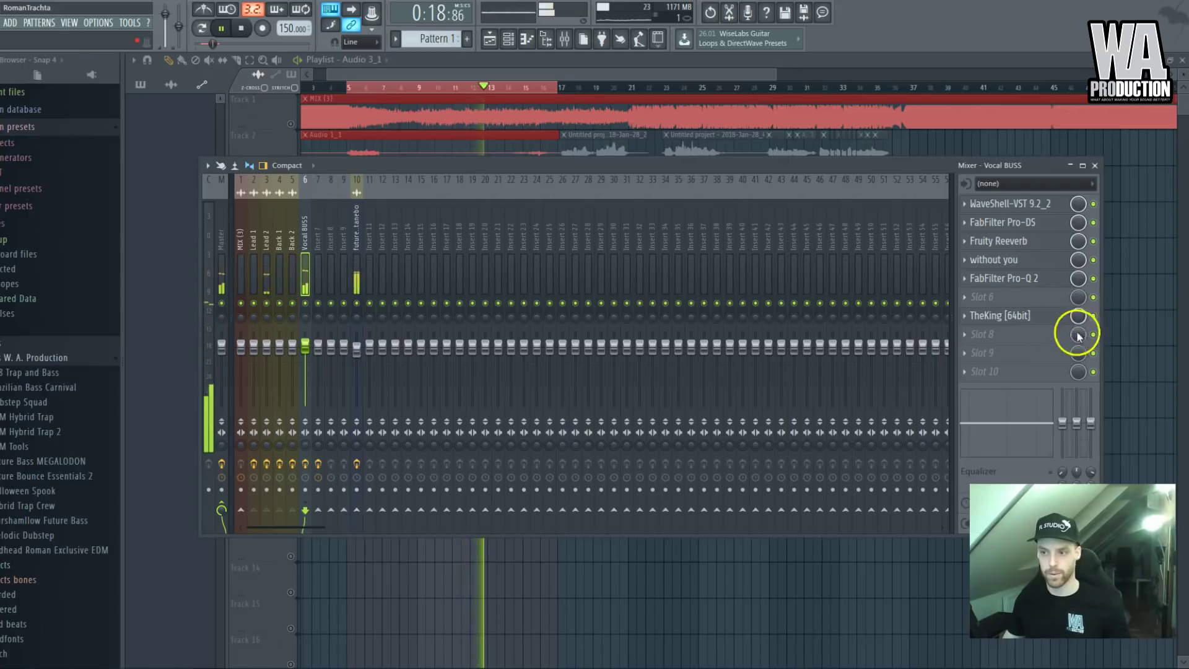
# Open TheKing on the Vocal BUSS, stop playback and bring its mix down to 32
pyautogui.click(1022, 316)
pyautogui.click(241, 28)
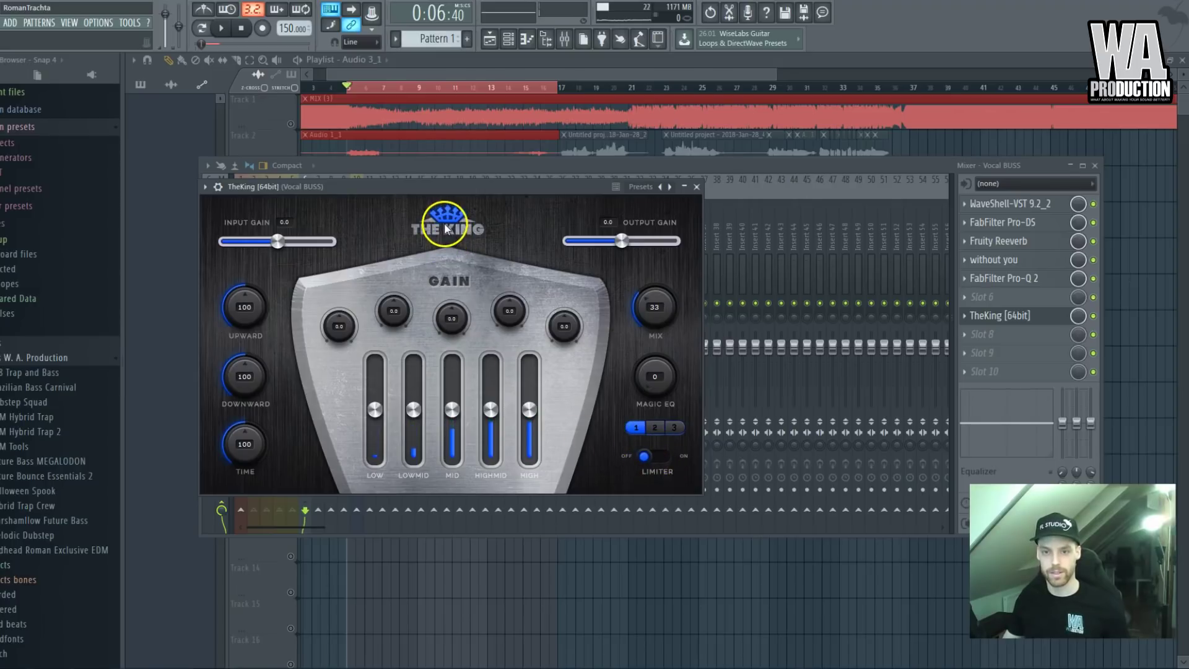
pyautogui.click(633, 189)
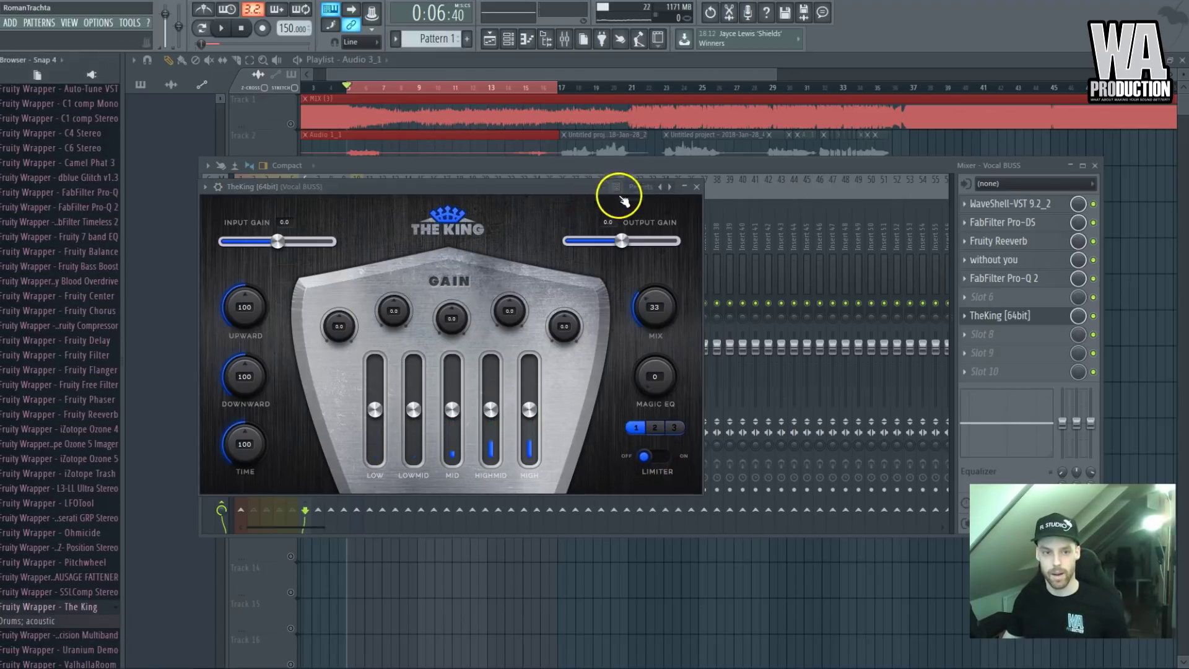
pyautogui.scroll(10, 59, 372)
pyautogui.click(9, 161)
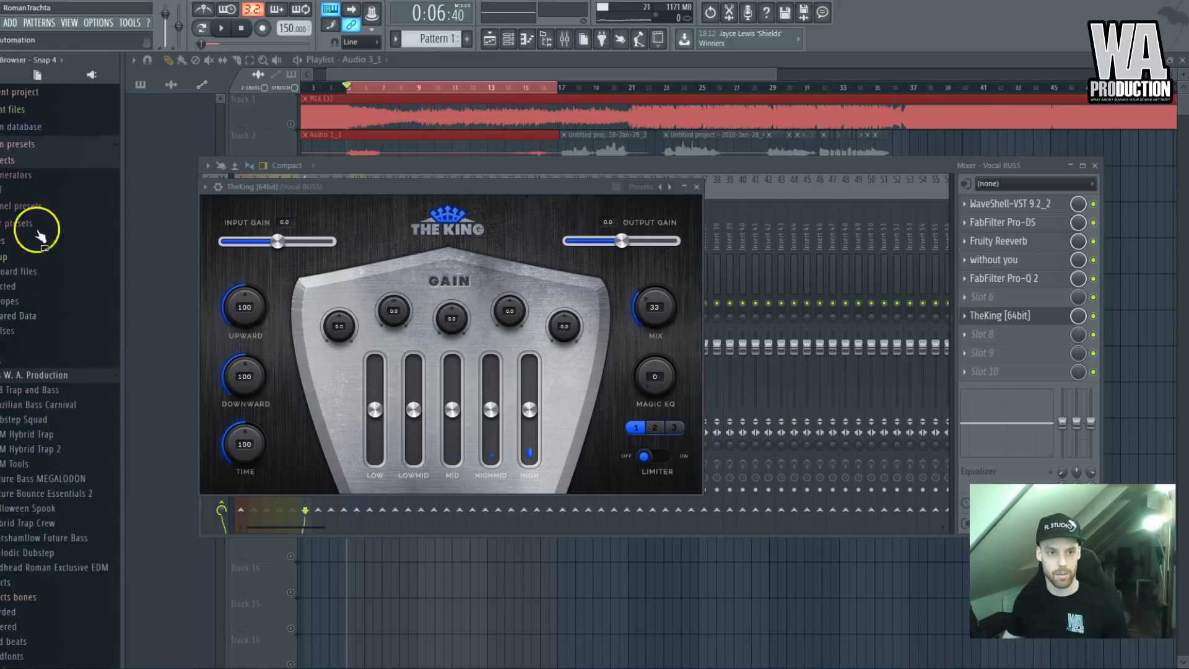
pyautogui.moveTo(654, 306)
pyautogui.mouseDown()
pyautogui.moveTo(658, 342)
pyautogui.moveTo(659, 305)
pyautogui.mouseUp()
pyautogui.click(445, 154)
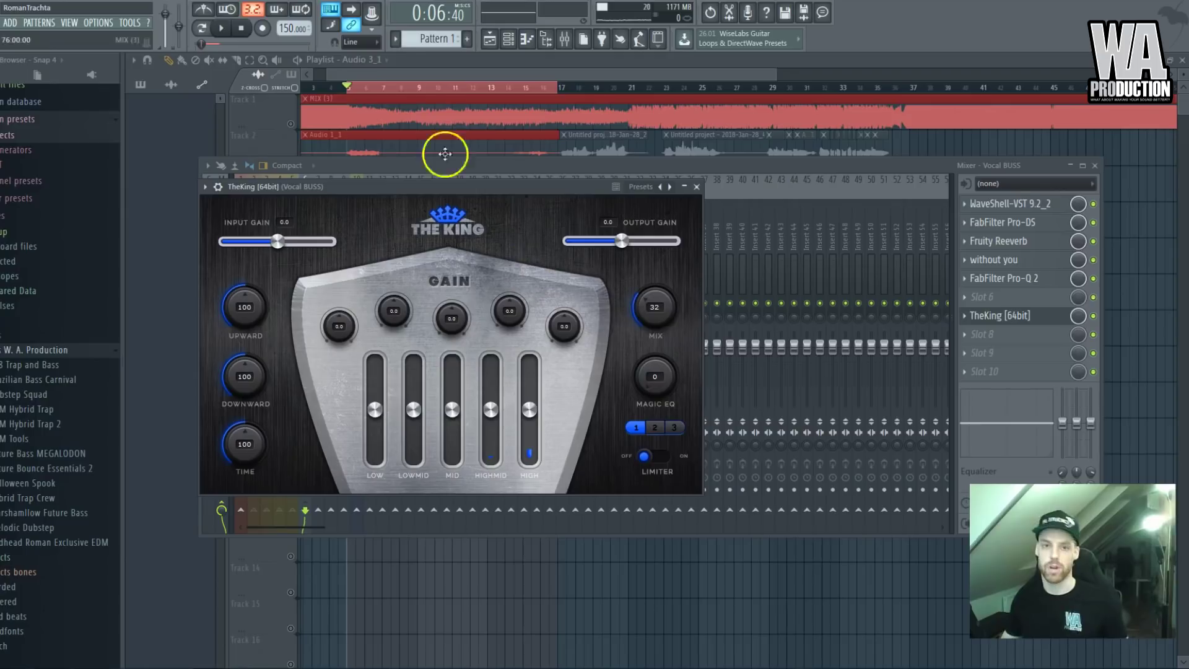
# Set TheKing's mix to 35, cut the low-mids, lift the highs and raise output gain to 1.2 dB
pyautogui.click(223, 29)
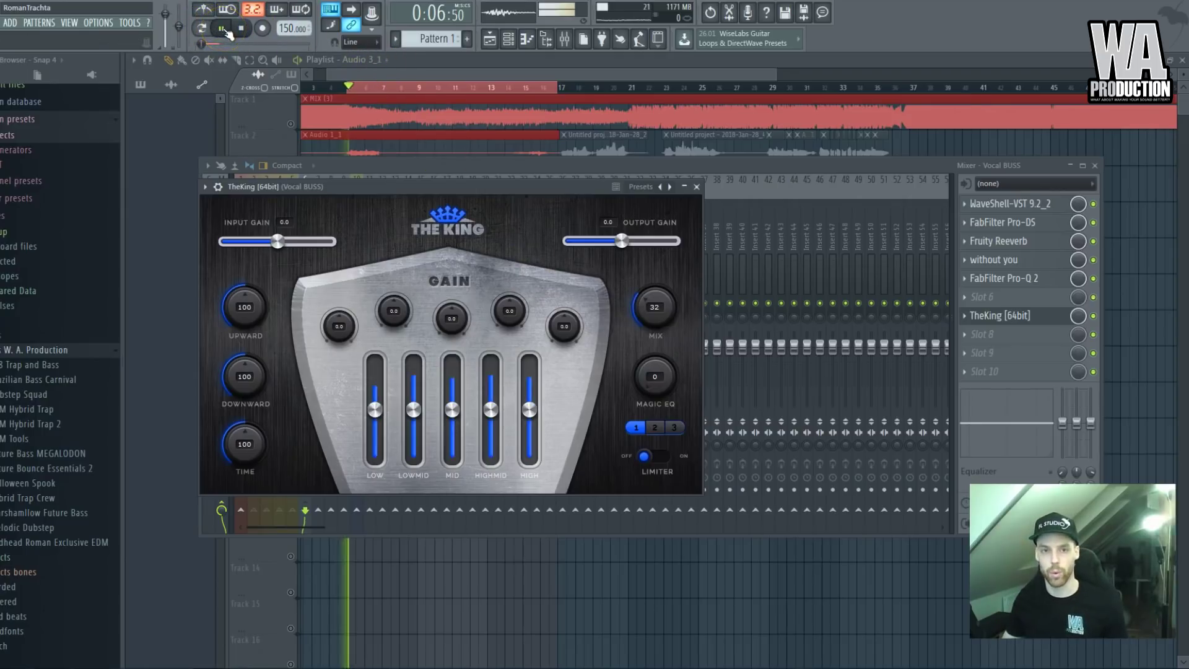
pyautogui.moveTo(651, 306); pyautogui.dragTo(685, 273)
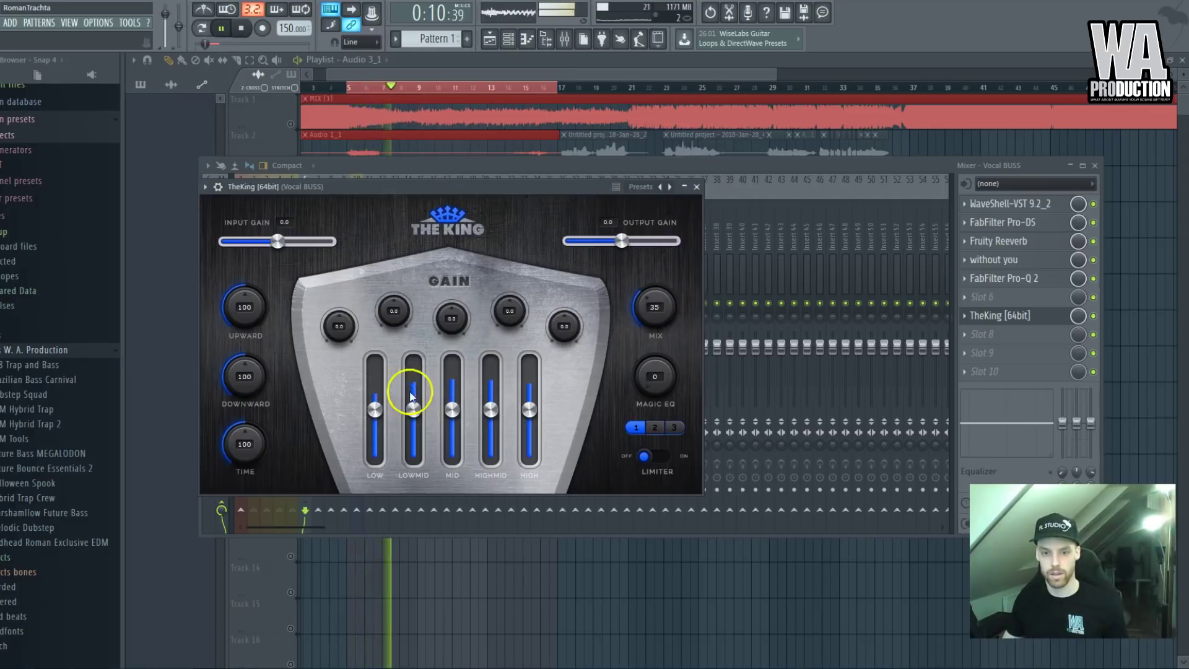
pyautogui.moveTo(414, 409); pyautogui.dragTo(431, 436)
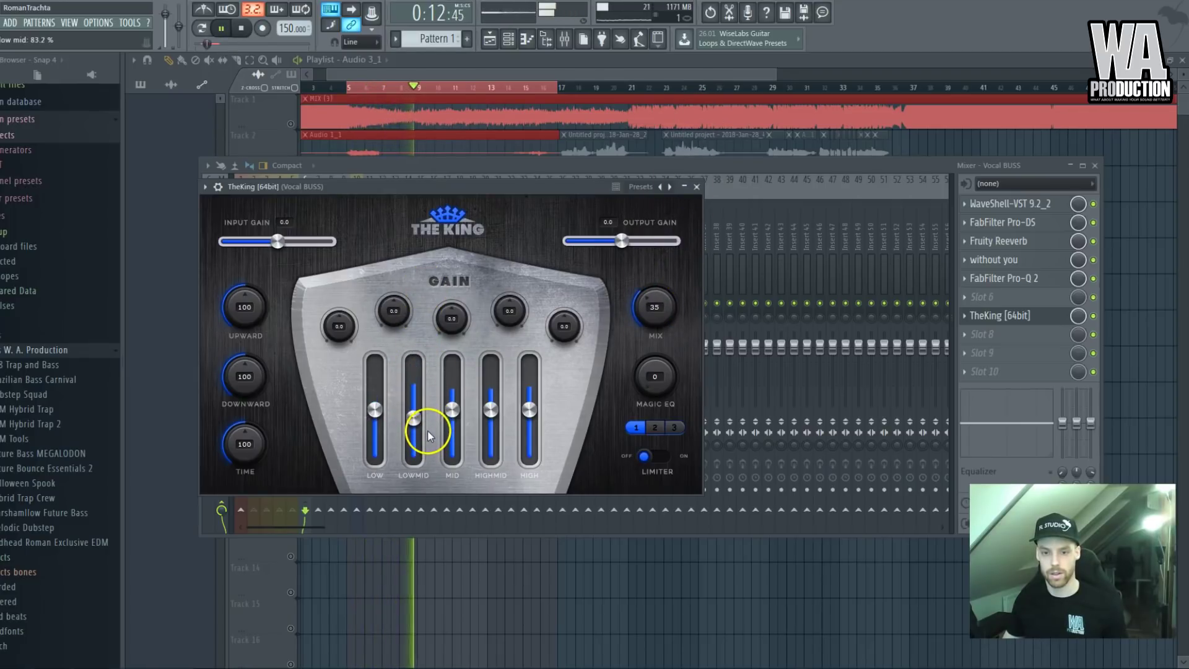
pyautogui.moveTo(529, 414); pyautogui.dragTo(531, 403)
pyautogui.moveTo(414, 412)
pyautogui.mouseDown()
pyautogui.moveTo(411, 398)
pyautogui.moveTo(417, 417)
pyautogui.mouseUp()
pyautogui.moveTo(625, 242); pyautogui.dragTo(632, 246)
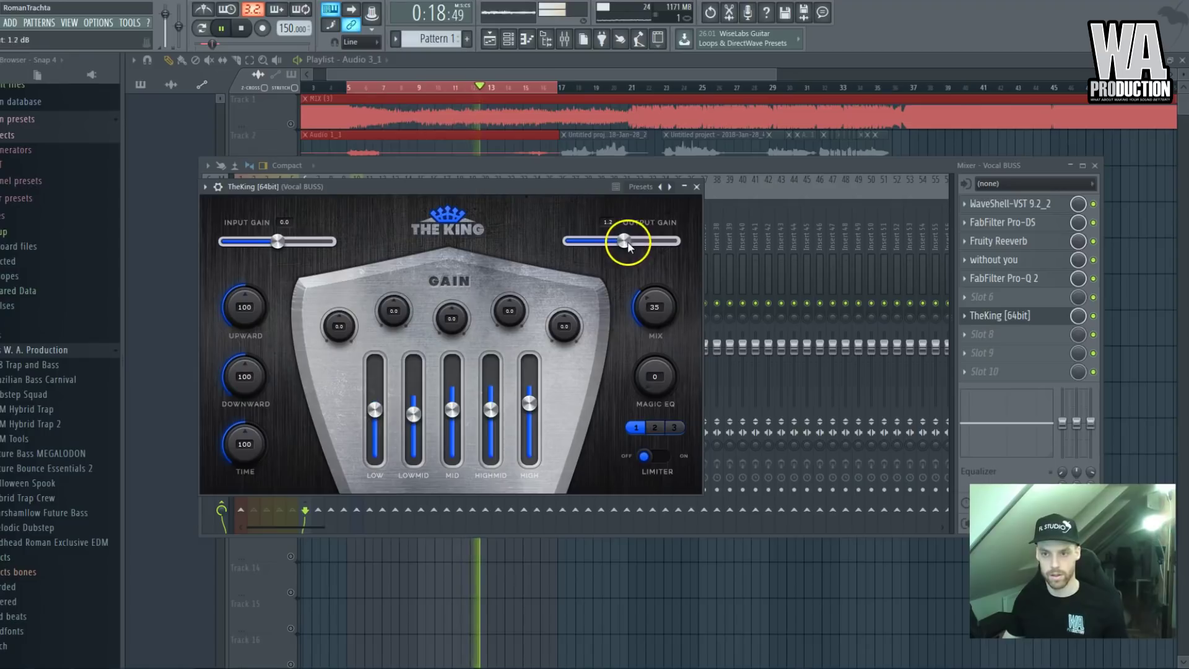
pyautogui.click(696, 187)
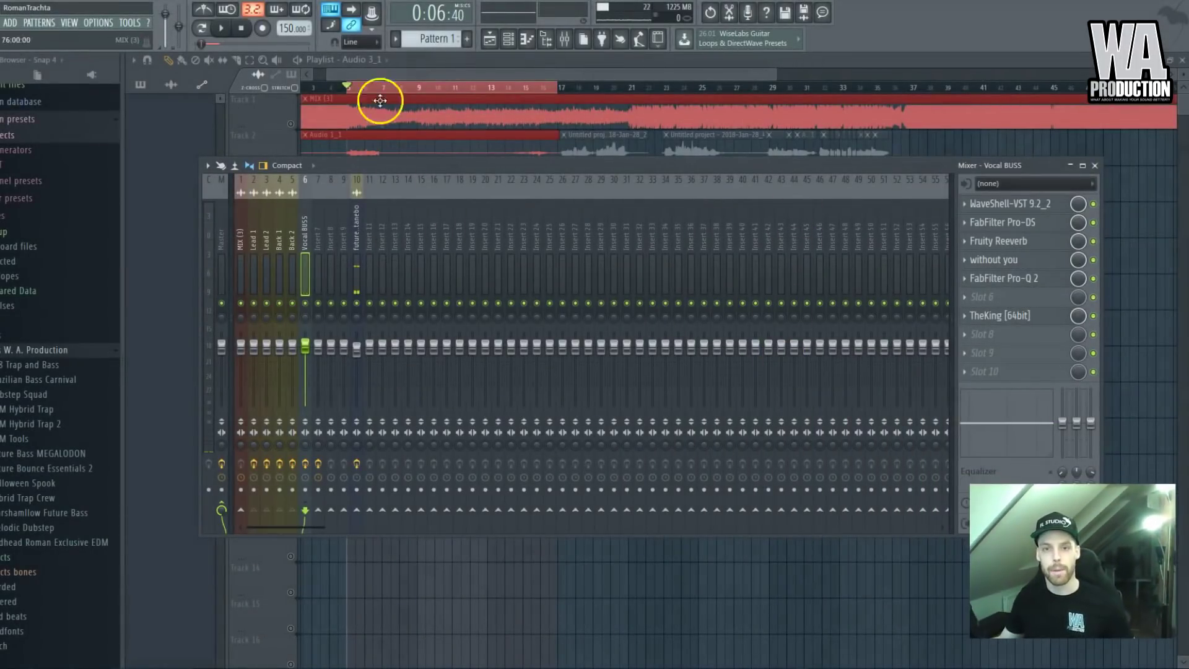
# Unsolo Track 3 and open Audio 4_1's settings to reach its mixer insert 4 (Back 1)
pyautogui.click(400, 57)
pyautogui.keyDown('ctrl'); pyautogui.scroll(3, 341, 178); pyautogui.keyUp('ctrl')
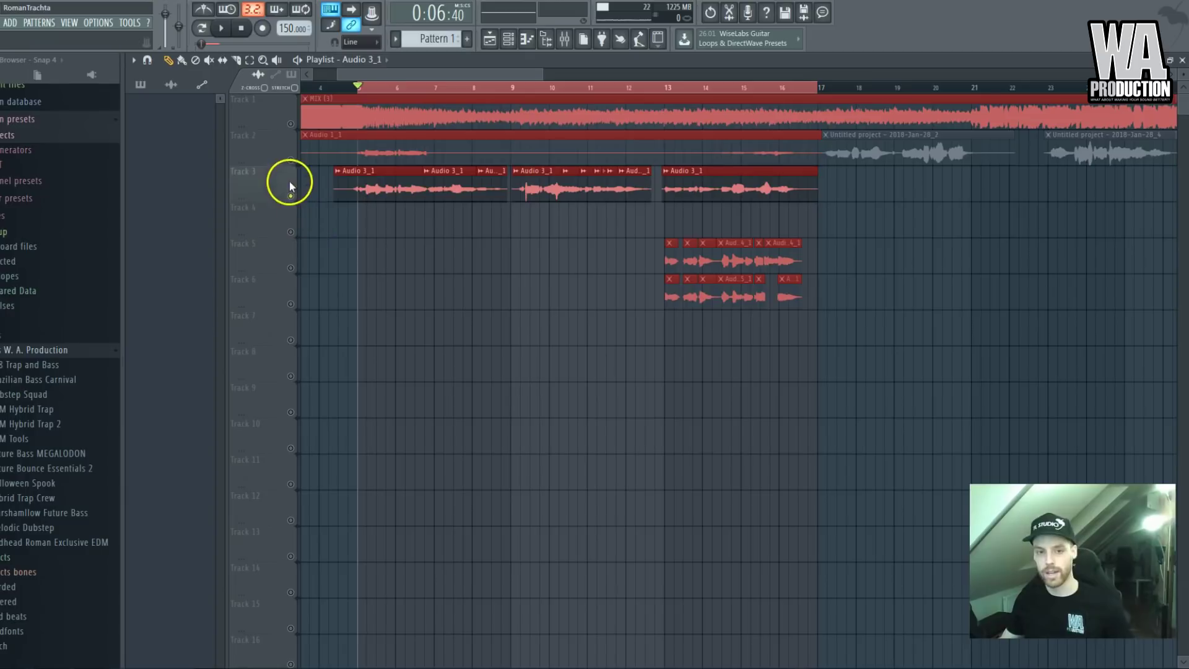
pyautogui.rightClick(293, 197)
pyautogui.keyDown('ctrl'); pyautogui.scroll(-3, 562, 184); pyautogui.keyUp('ctrl')
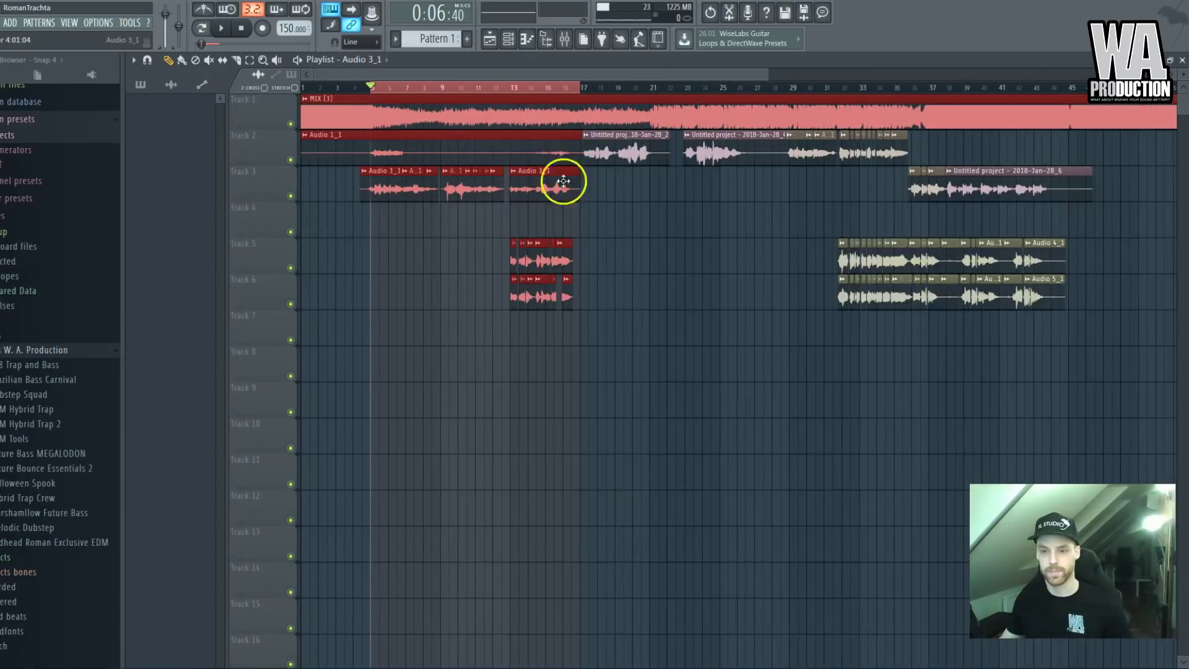
pyautogui.doubleClick(527, 253)
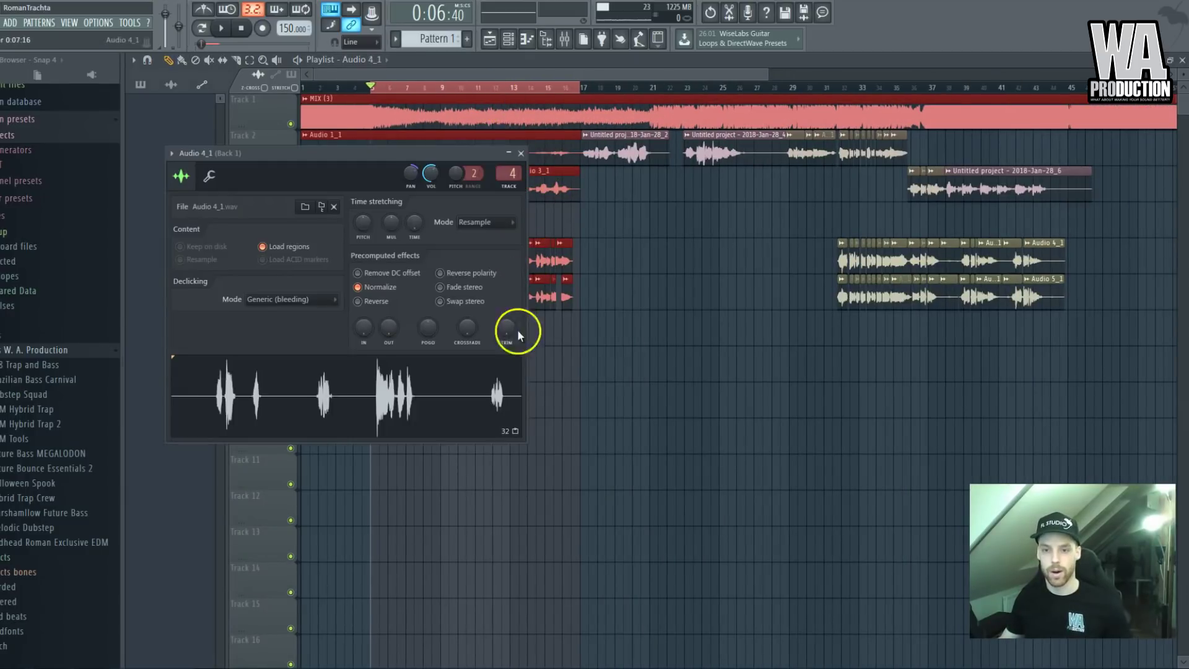
pyautogui.click(497, 179)
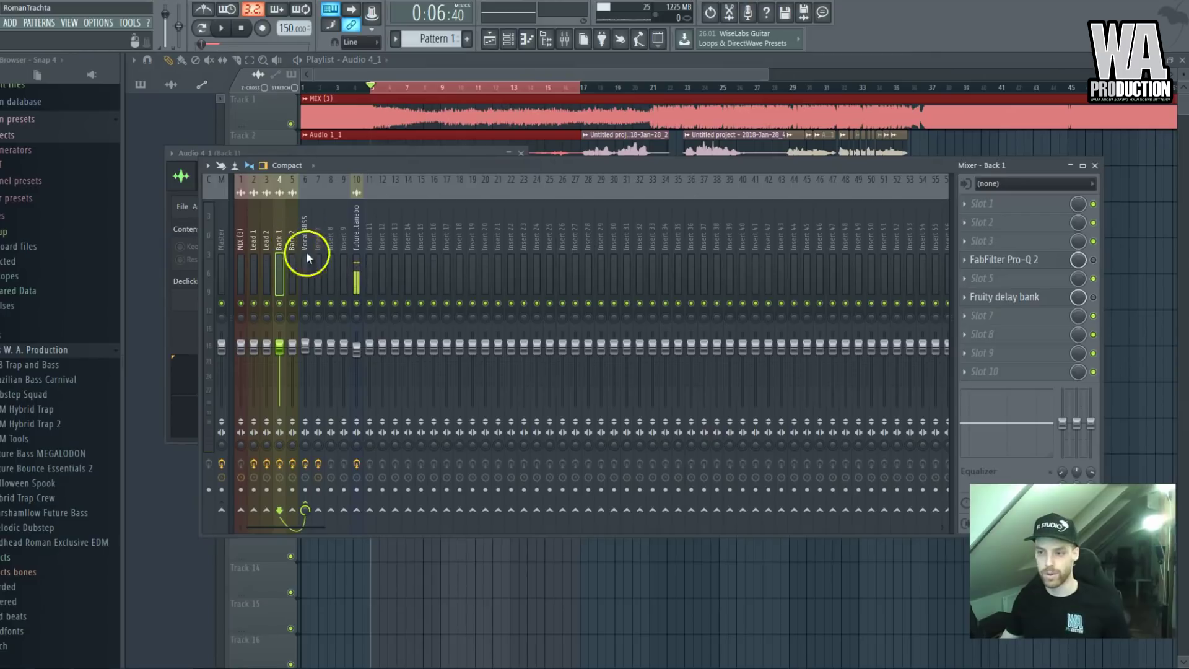
pyautogui.click(1004, 304)
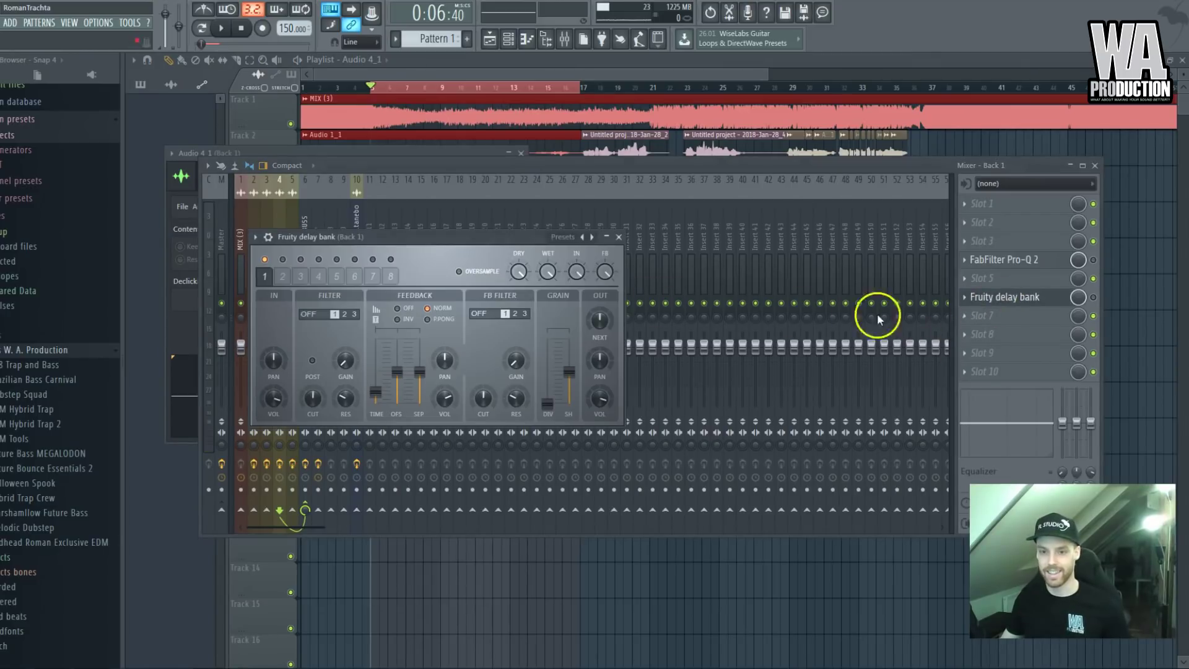
pyautogui.click(588, 242)
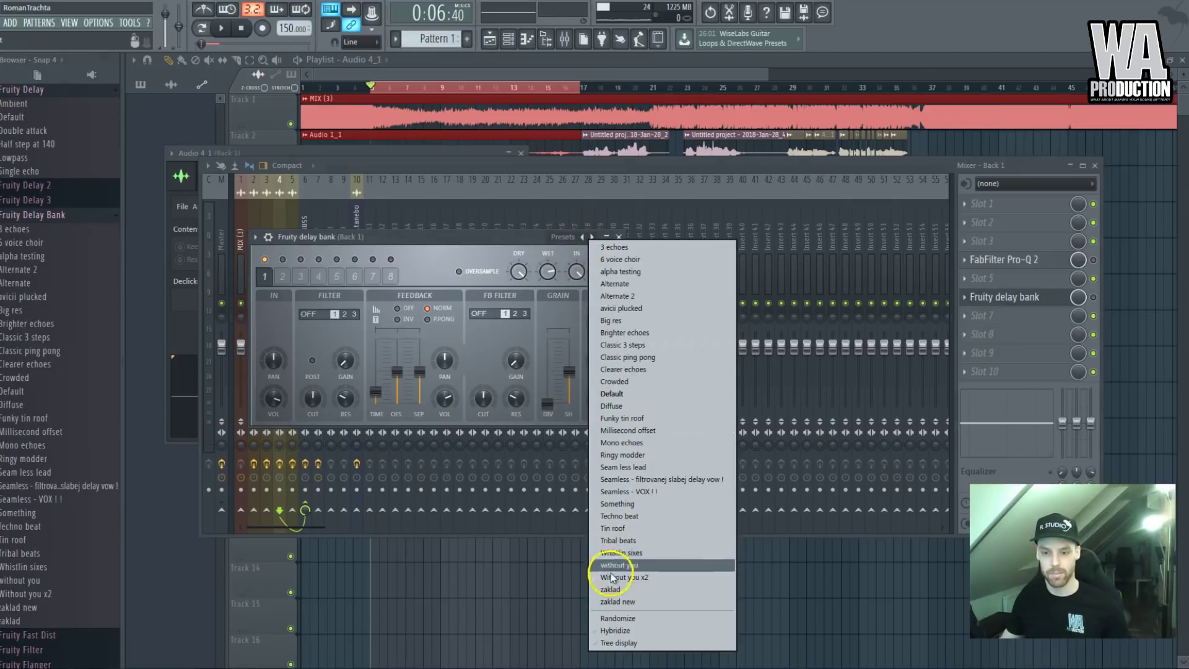
pyautogui.click(634, 566)
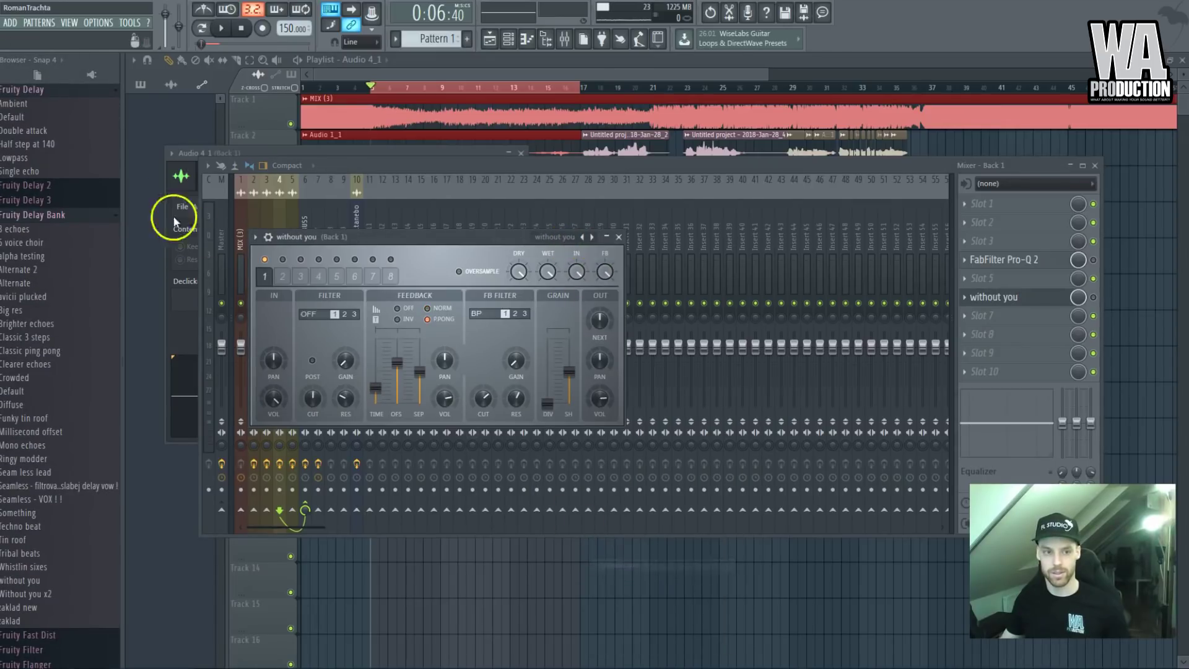
pyautogui.click(66, 218)
pyautogui.click(17, 160)
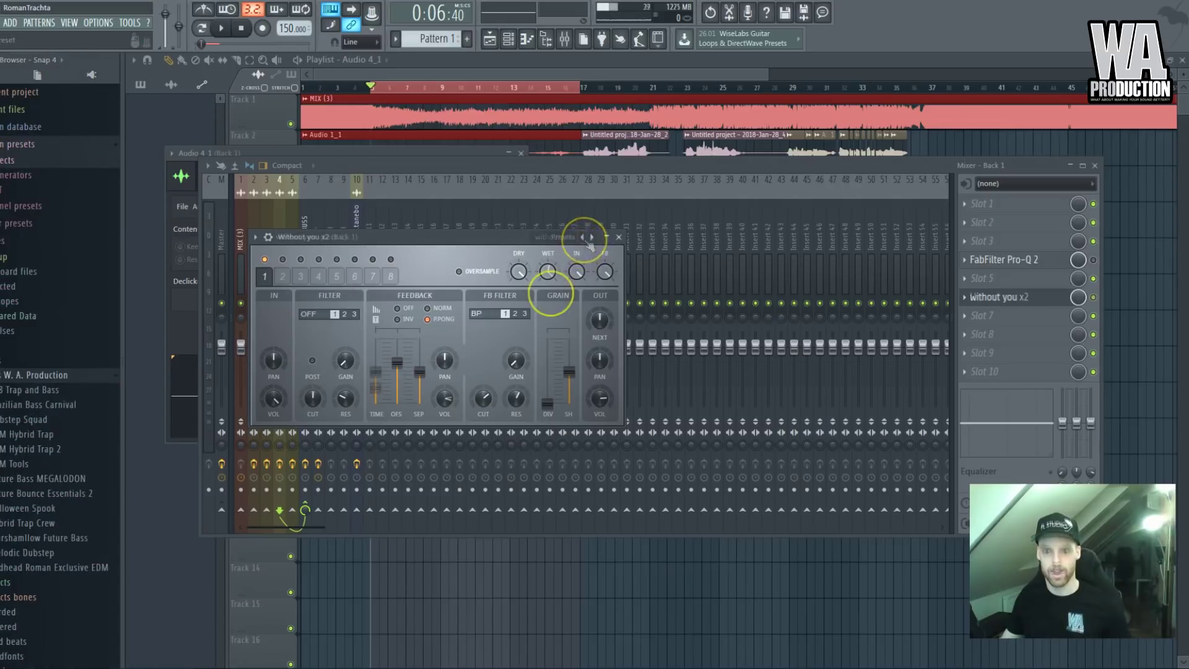
pyautogui.press('Escape')
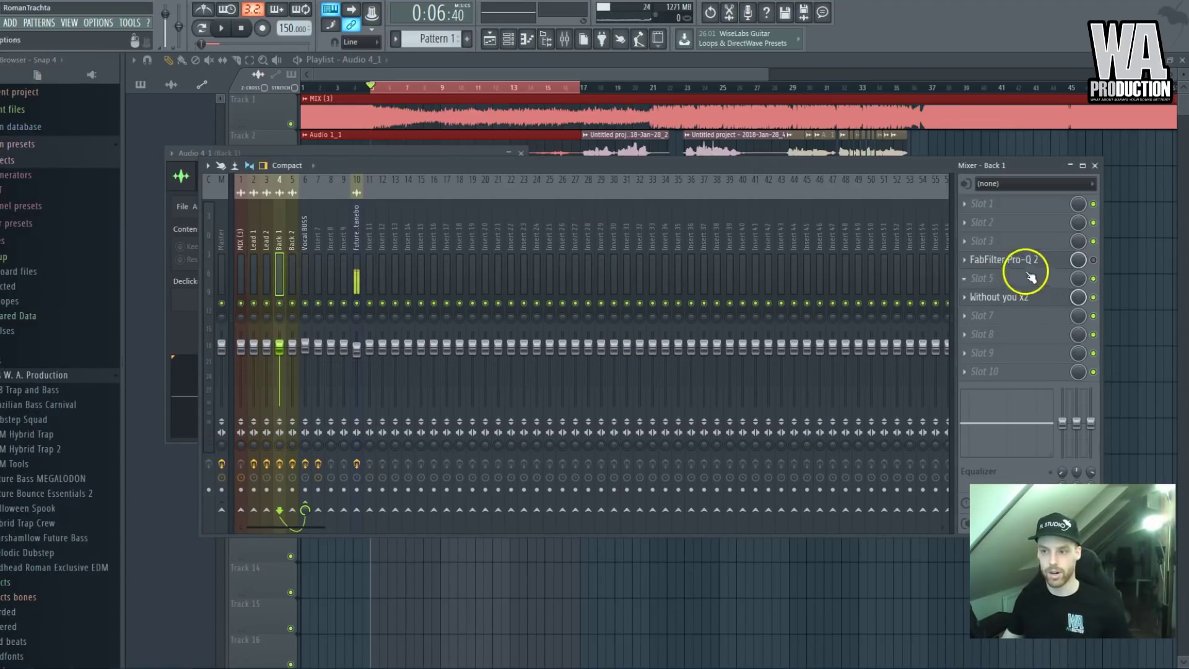
pyautogui.click(291, 243)
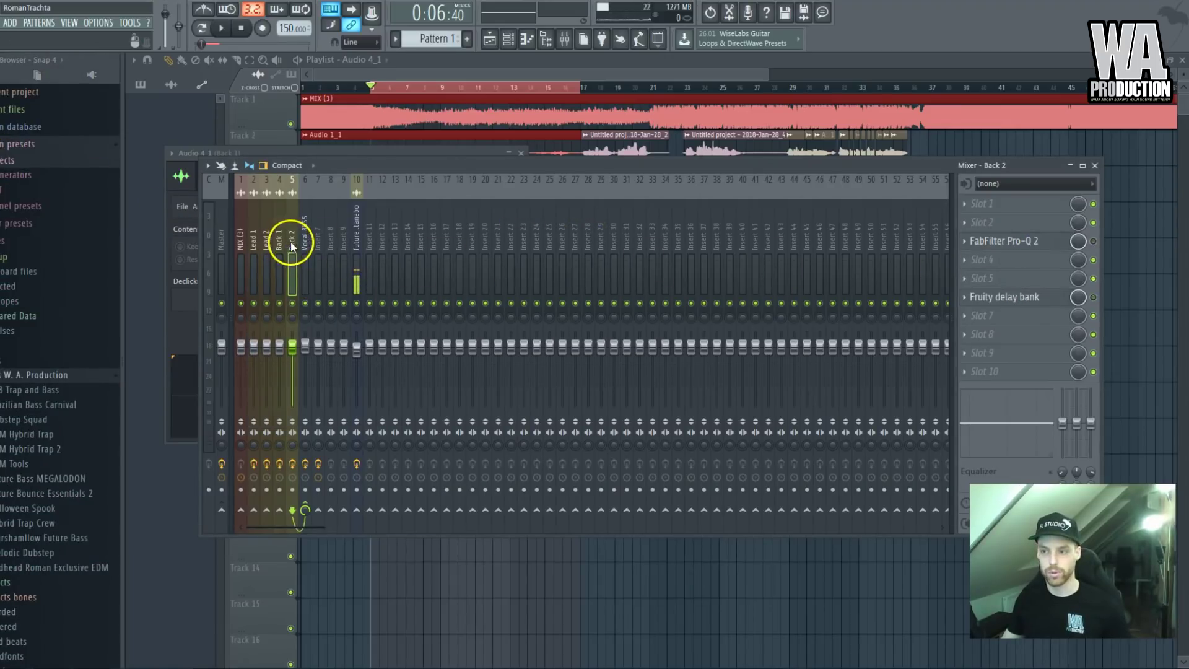
pyautogui.click(1013, 298)
pyautogui.click(499, 149)
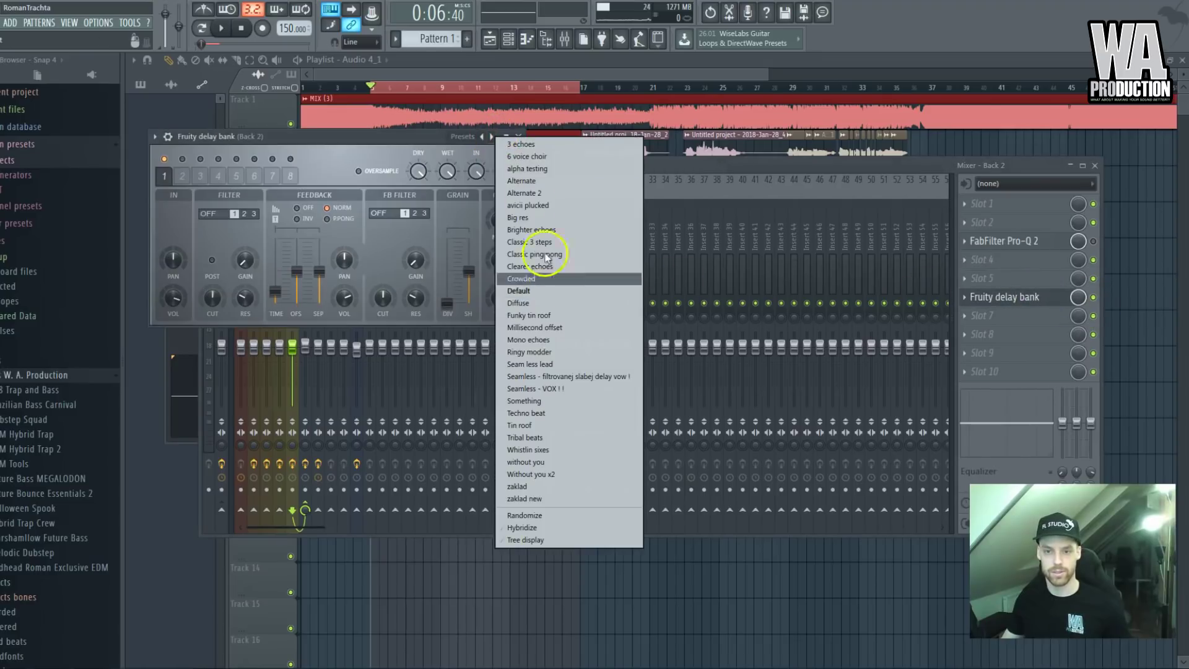
pyautogui.click(593, 476)
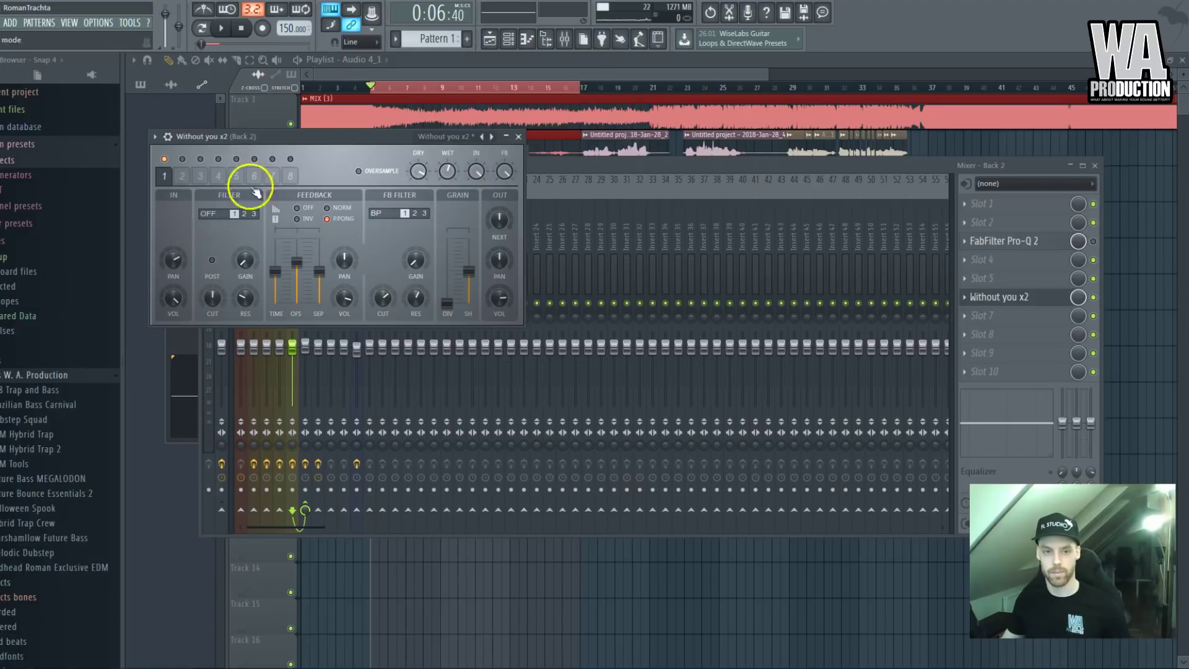
pyautogui.click(305, 123)
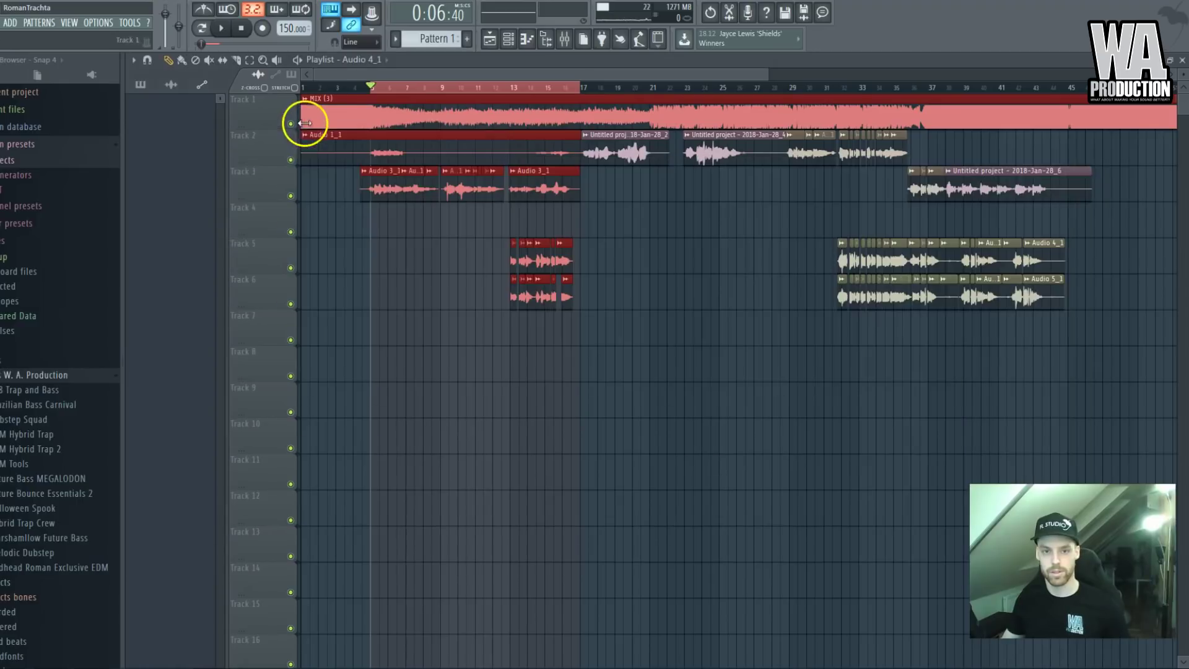
pyautogui.click(567, 41)
pyautogui.click(1001, 298)
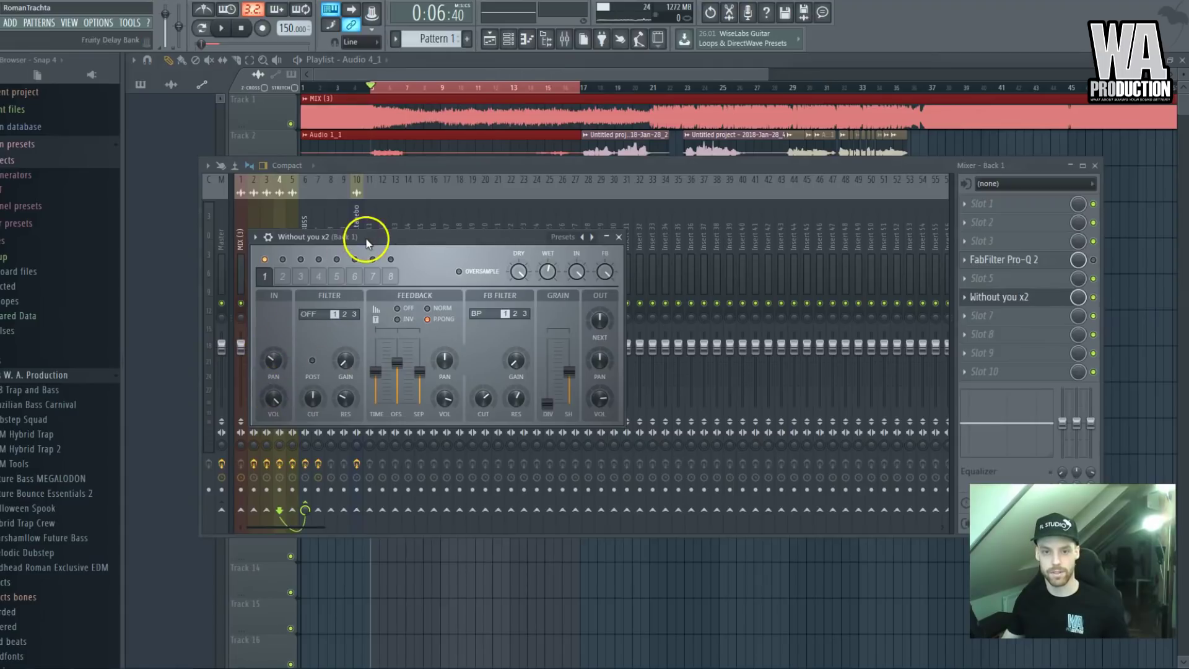
pyautogui.click(398, 165)
pyautogui.click(402, 133)
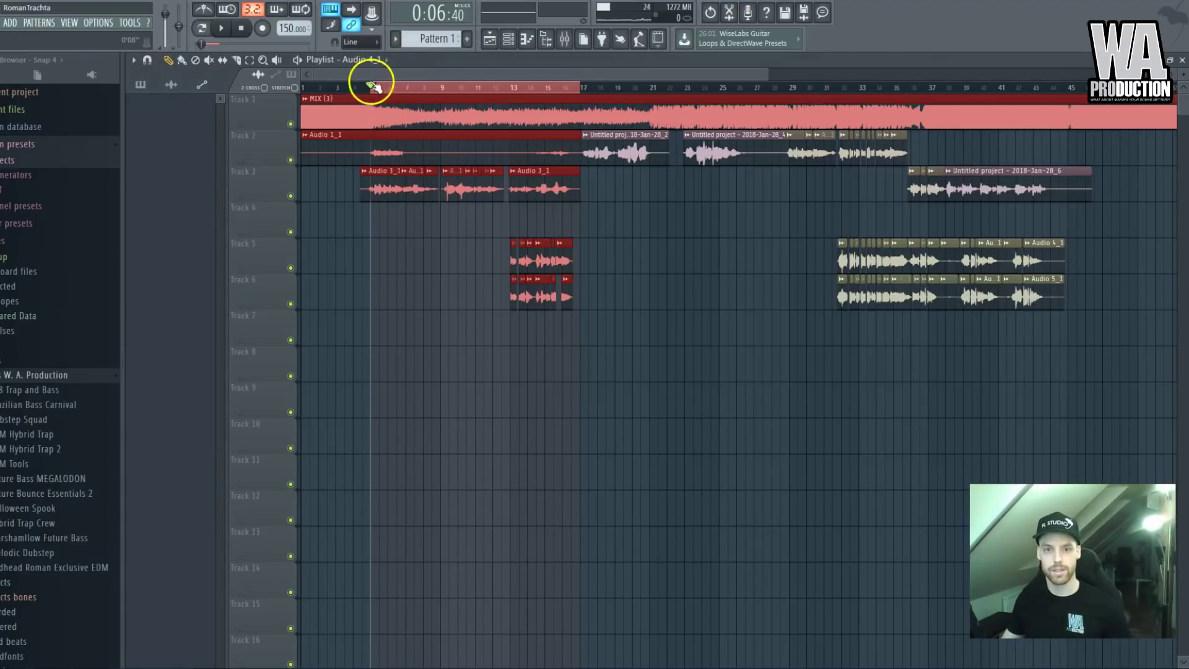
pyautogui.scroll(5, 374, 87)
pyautogui.press('space')
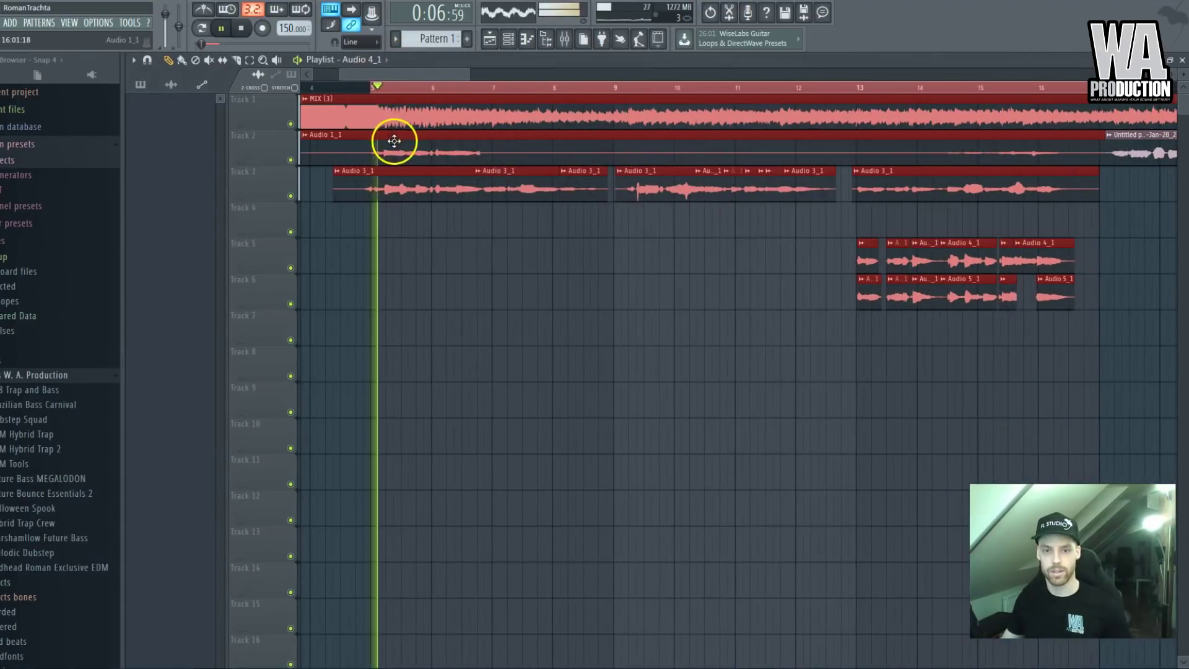
pyautogui.click(564, 41)
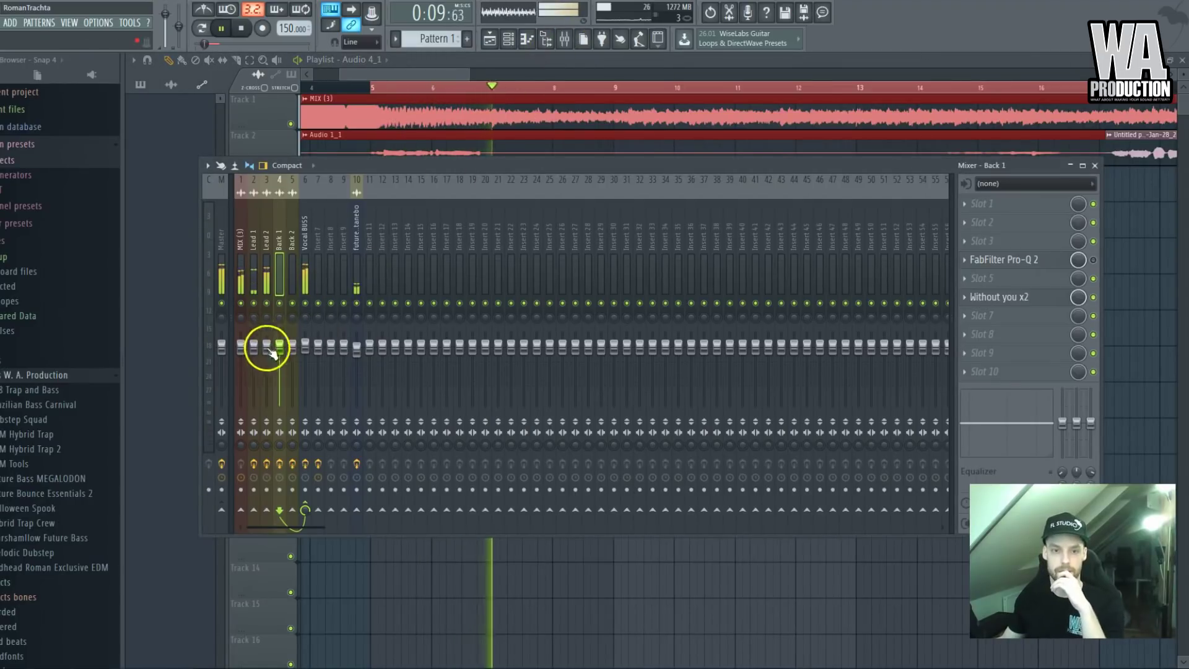
pyautogui.click(241, 341)
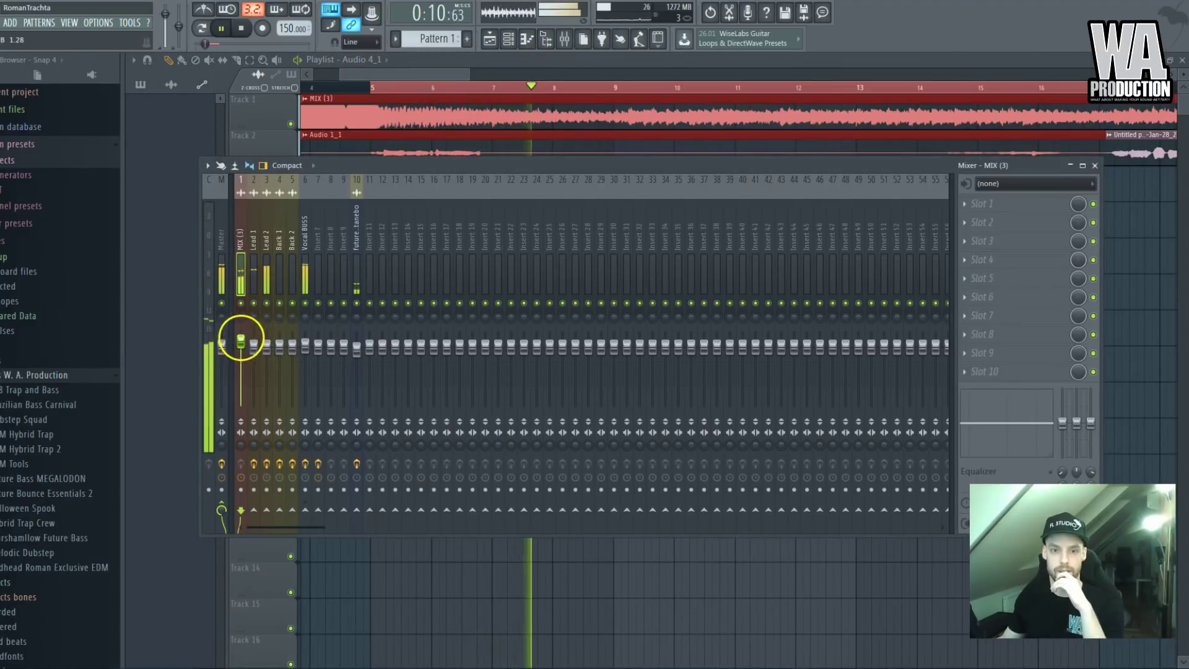
pyautogui.click(308, 236)
pyautogui.click(1001, 316)
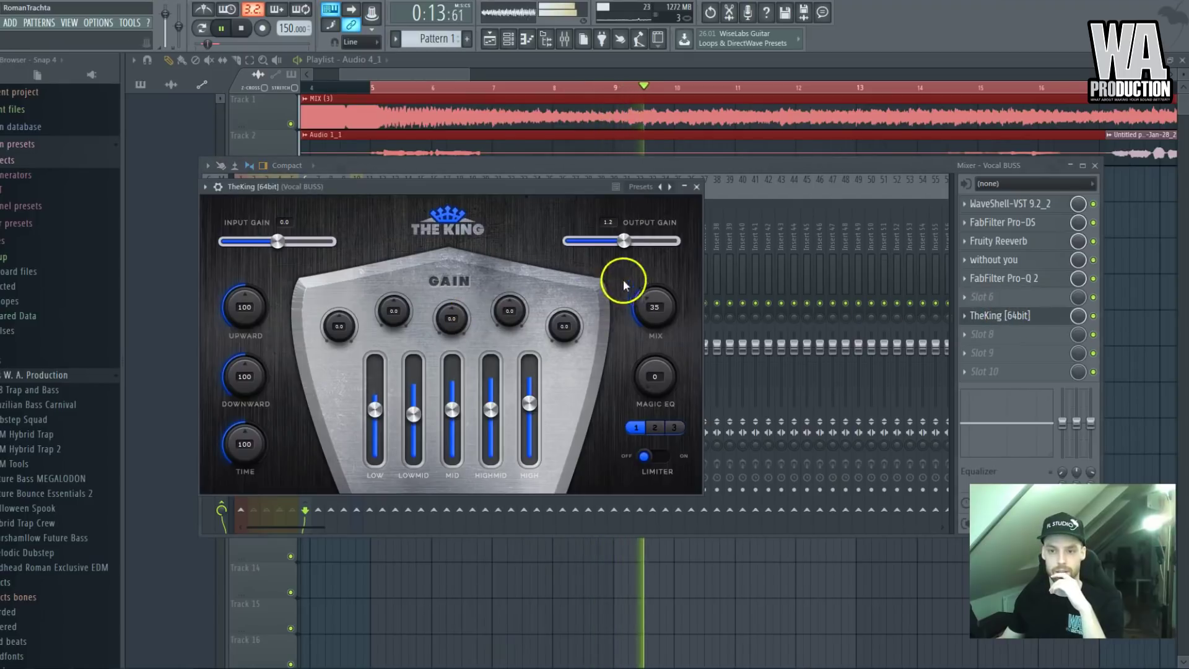
pyautogui.click(586, 59)
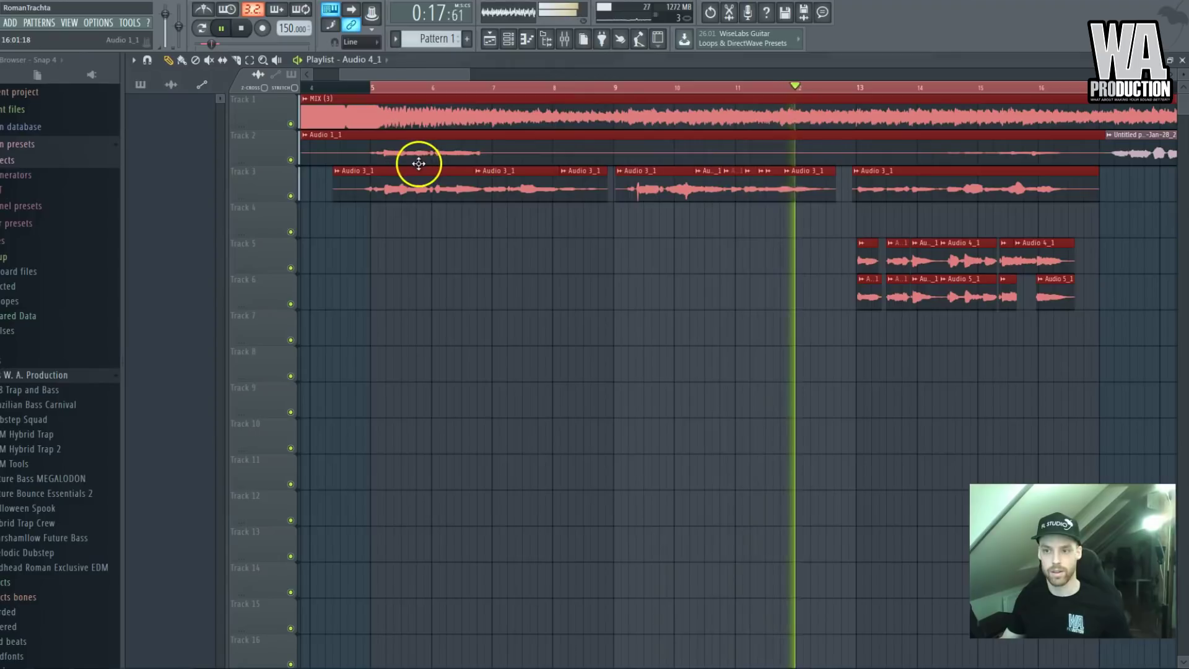
# Stop playback and shorten the Track 2 Audio 1_1 clip to end at bar 15
pyautogui.scroll(-3, 490, 211)
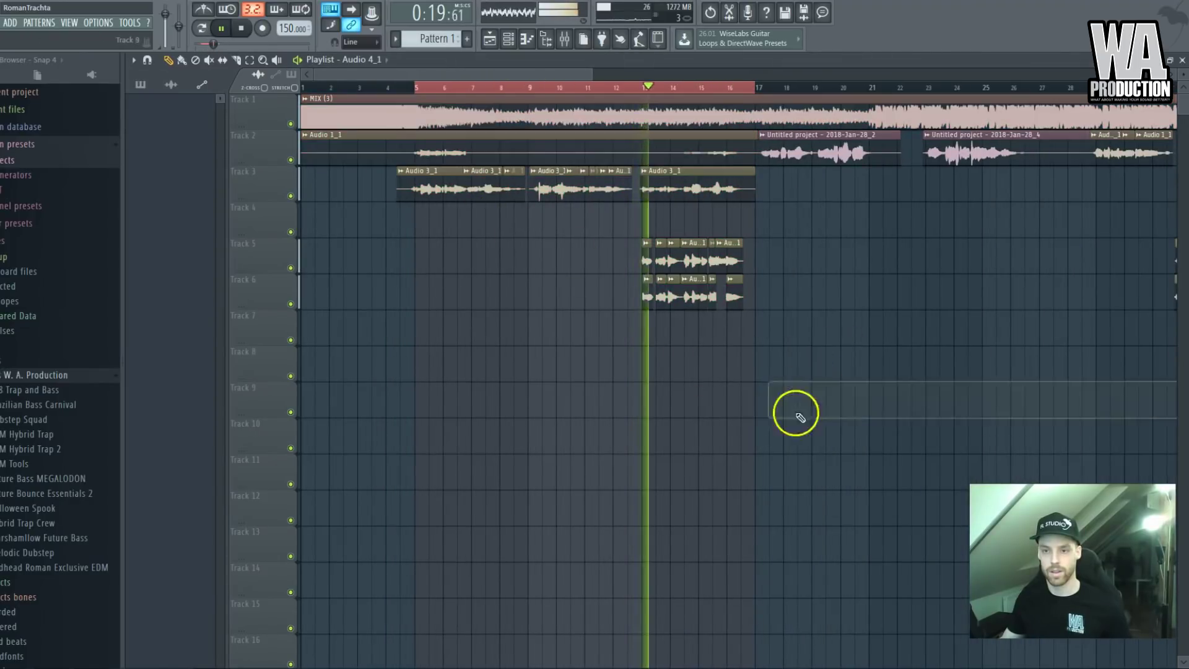
pyautogui.scroll(2, 458, 266)
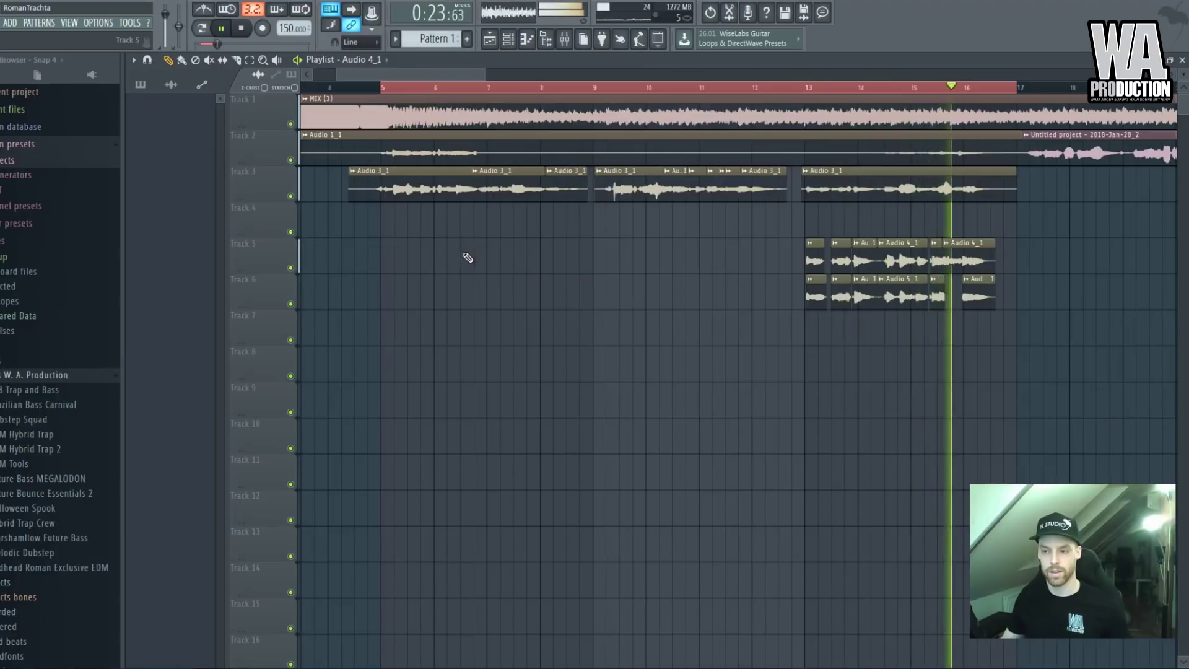
pyautogui.scroll(4, 999, 249)
pyautogui.press('space')
pyautogui.scroll(-2, 927, 194)
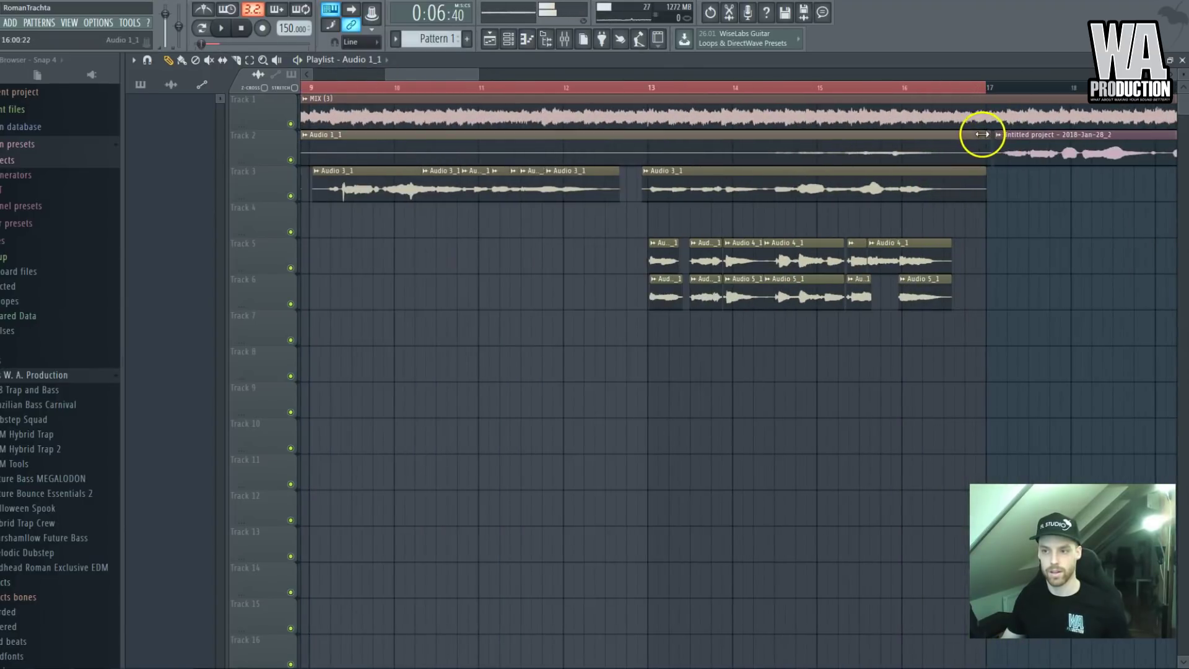
pyautogui.moveTo(983, 135); pyautogui.dragTo(817, 135)
# Trim the Track 3 vocal clips near bar 9 to leave a gap between them while playing
pyautogui.scroll(-4, 698, 181)
pyautogui.scroll(3, 322, 188)
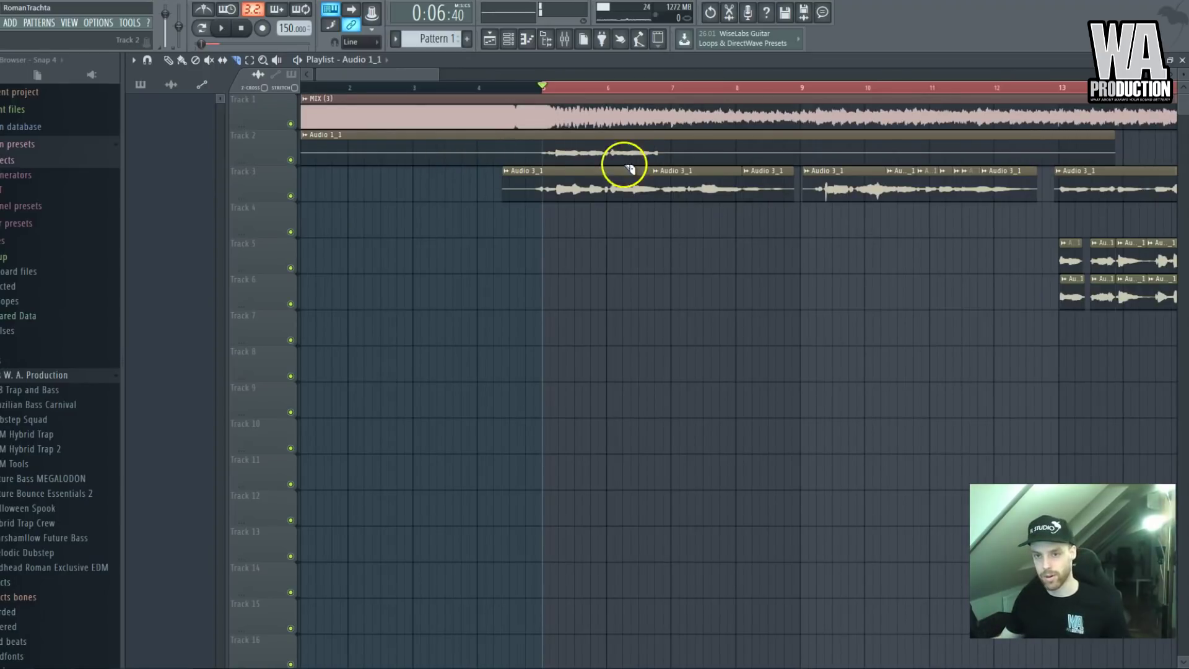
pyautogui.scroll(3, 553, 224)
pyautogui.scroll(2, 527, 174)
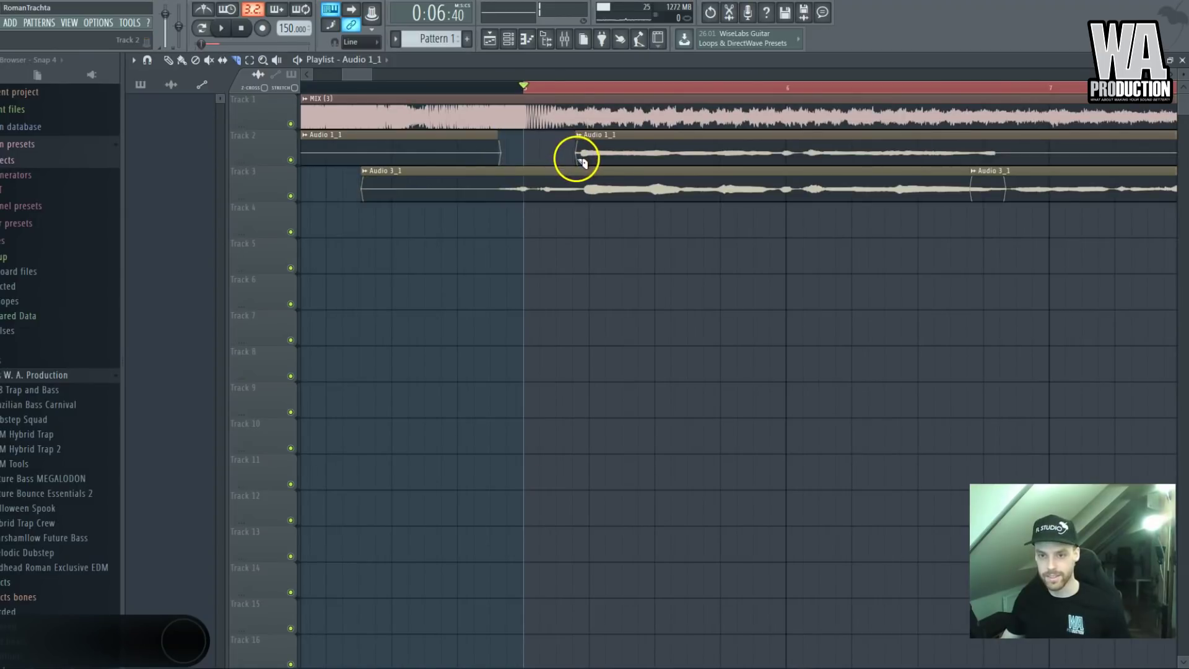
pyautogui.scroll(-4, 579, 158)
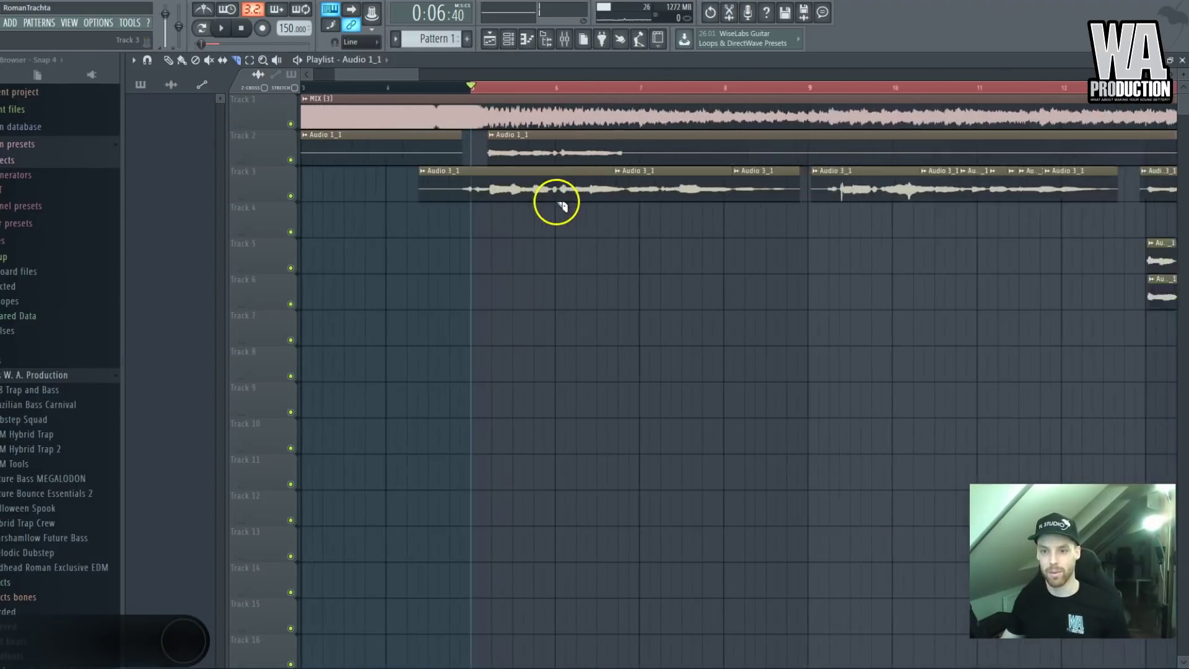
pyautogui.scroll(-3, 741, 202)
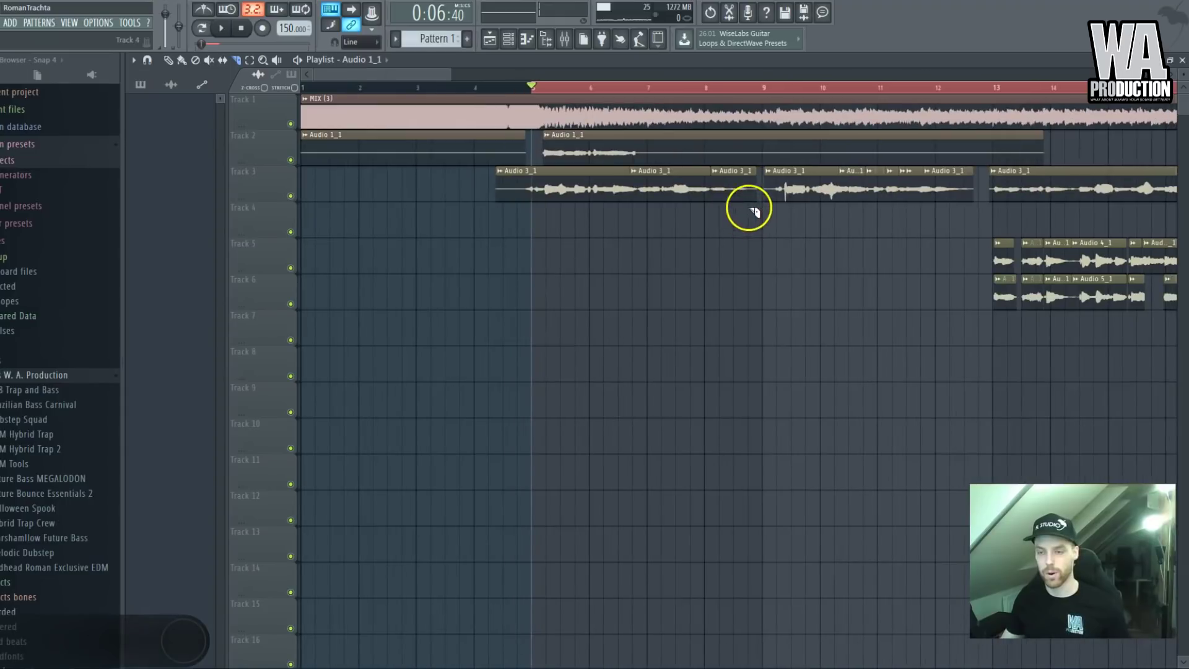
pyautogui.scroll(3, 694, 214)
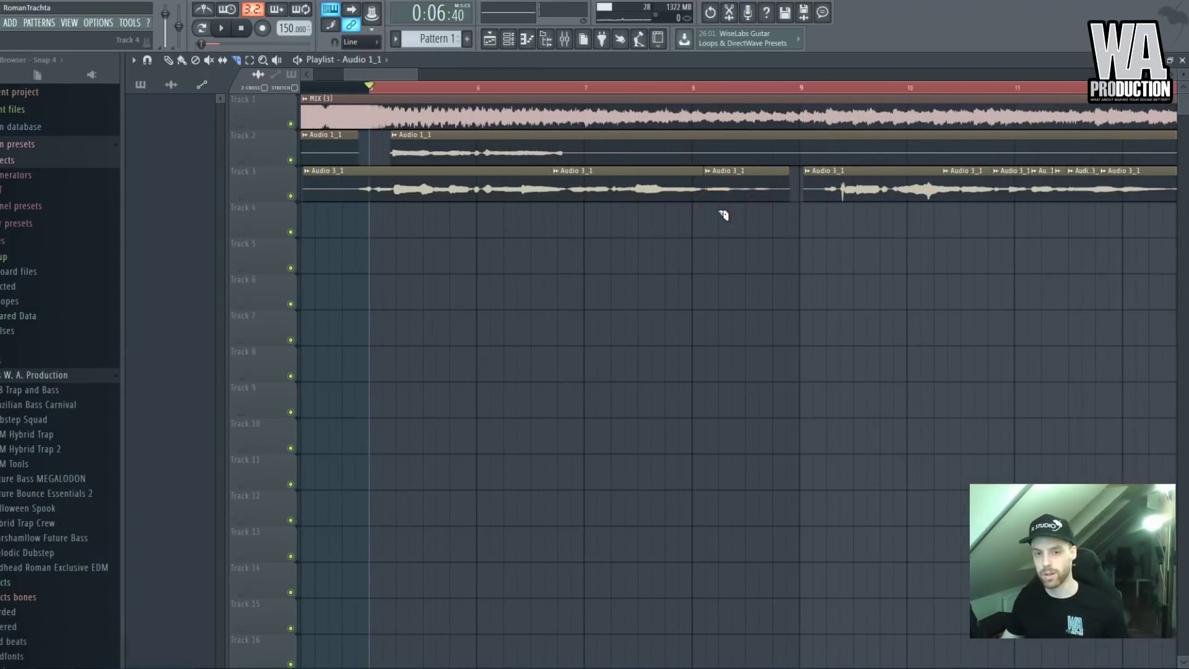
pyautogui.press('space')
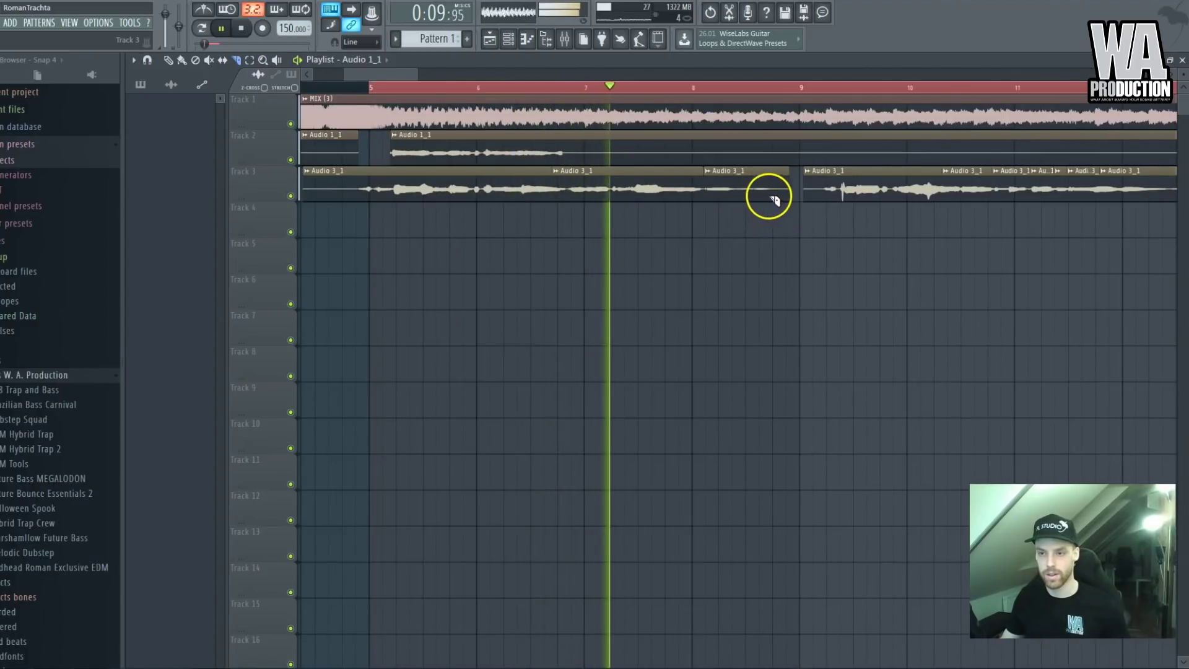
pyautogui.moveTo(772, 193); pyautogui.dragTo(823, 212)
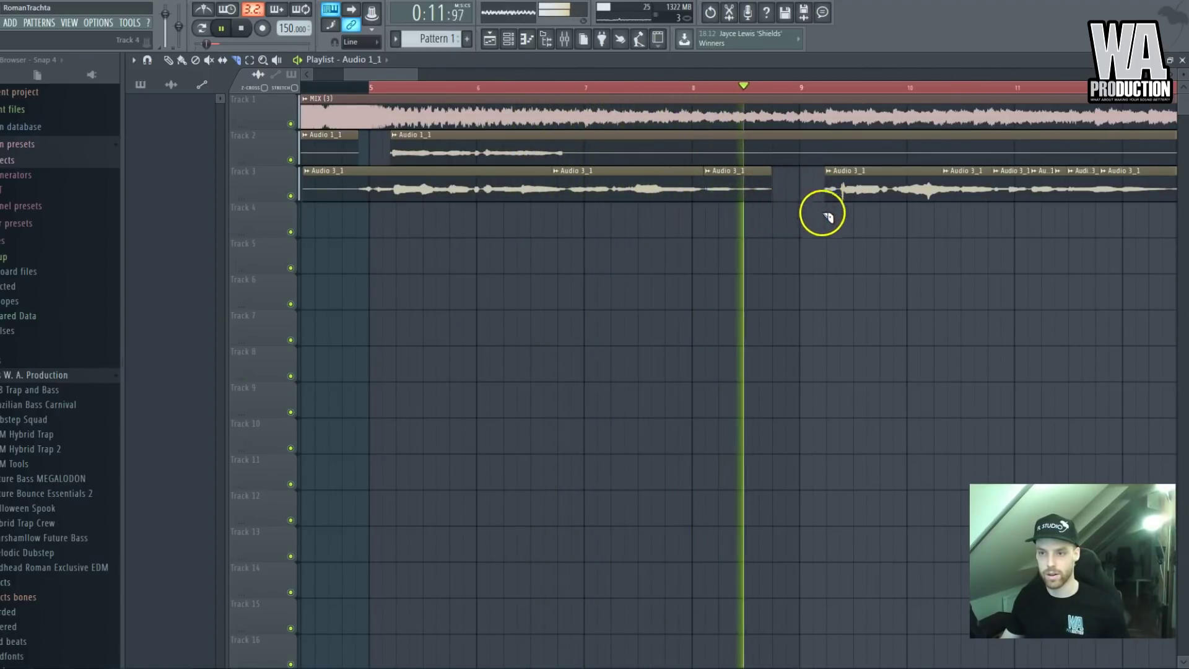
pyautogui.scroll(-3, 807, 223)
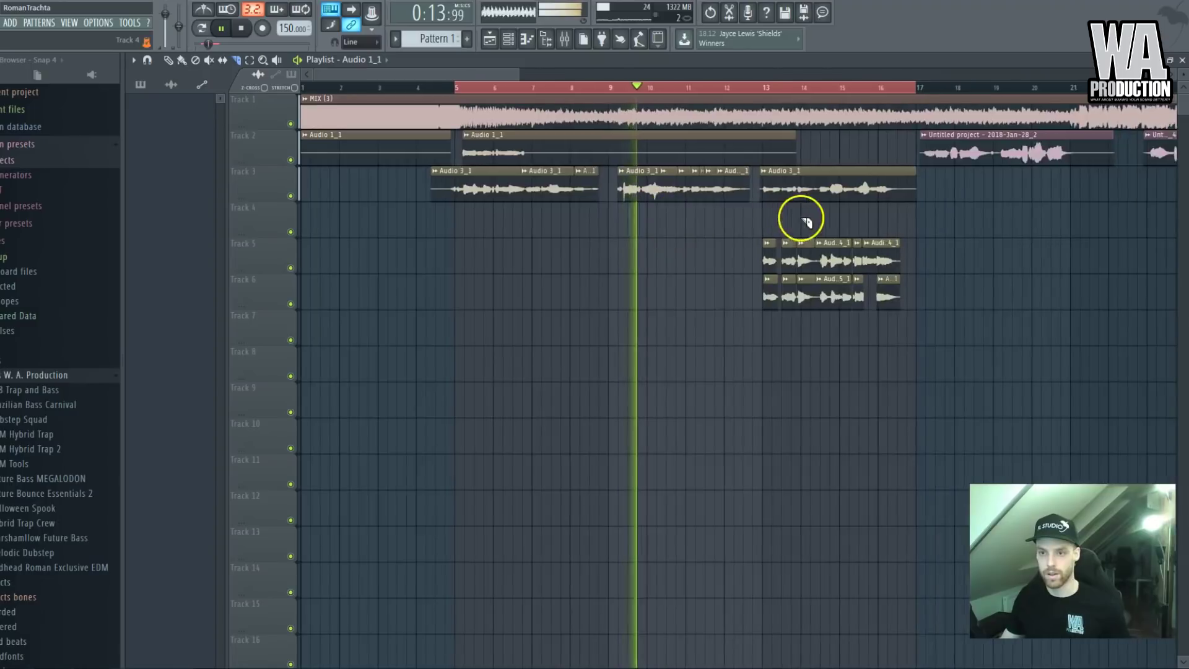
pyautogui.scroll(5, 685, 207)
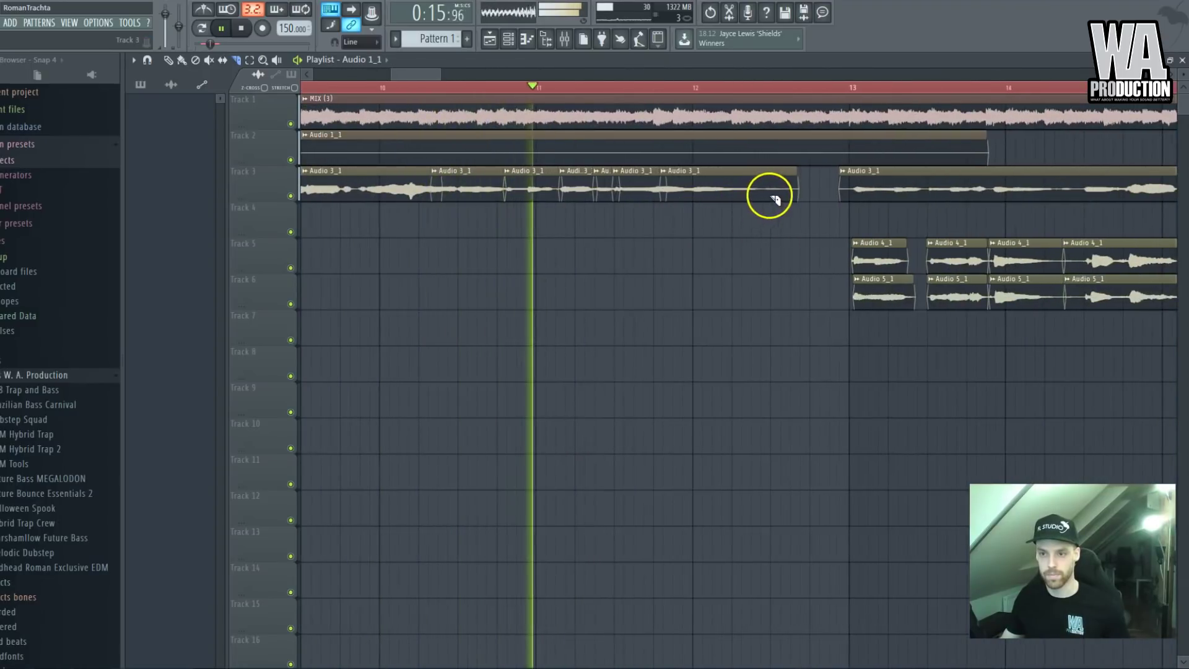
pyautogui.scroll(2, 565, 217)
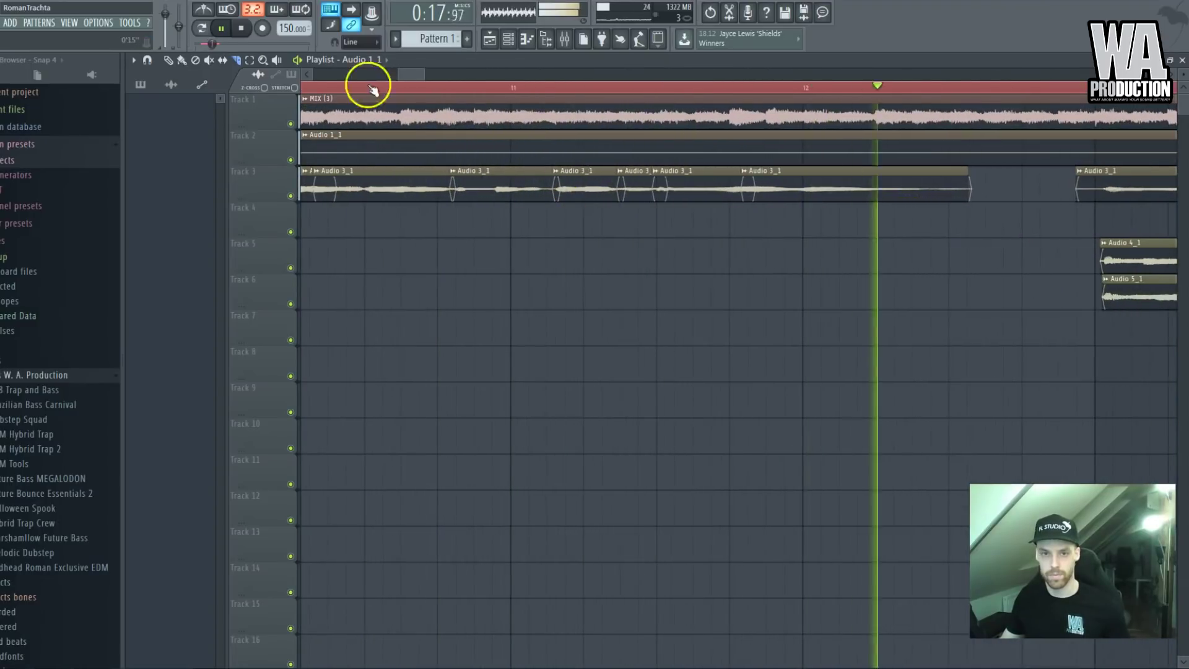
# Marquee-select four clips on Track 3 and shift them left to an earlier position
pyautogui.click(688, 187)
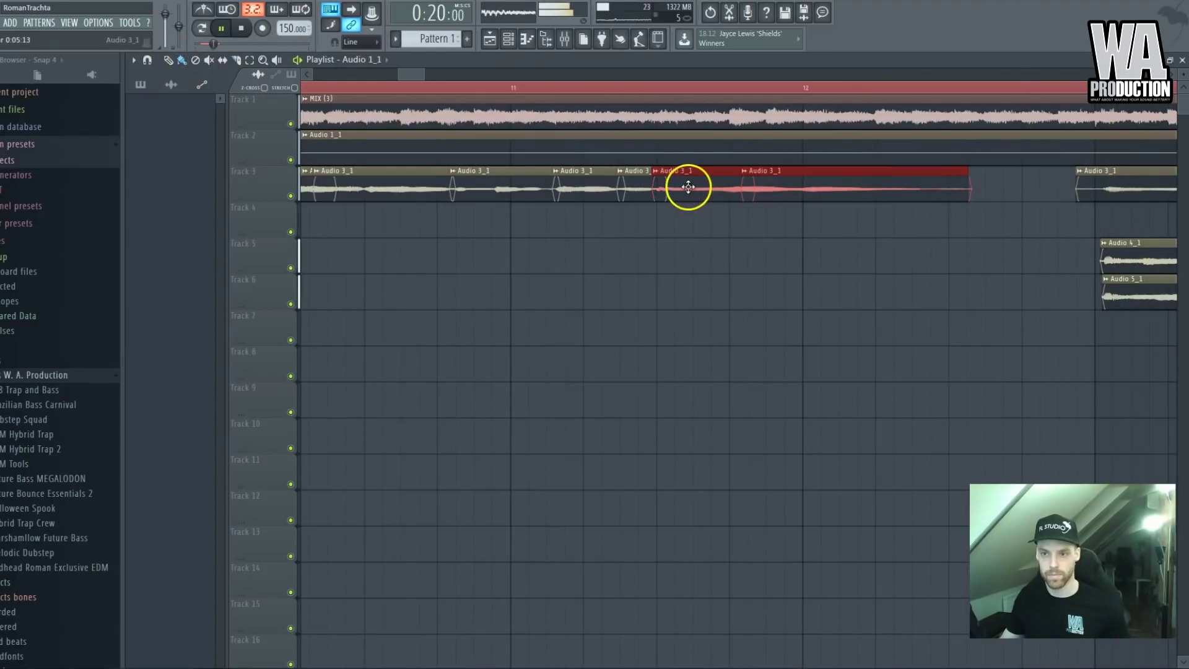
pyautogui.click(397, 91)
pyautogui.press('space')
pyautogui.press('space')
pyautogui.moveTo(902, 222); pyautogui.dragTo(587, 191)
pyautogui.hotkey('ctrl', 'space')
pyautogui.press('space')
pyautogui.press('space')
pyautogui.press('space')
pyautogui.moveTo(907, 225); pyautogui.dragTo(752, 178)
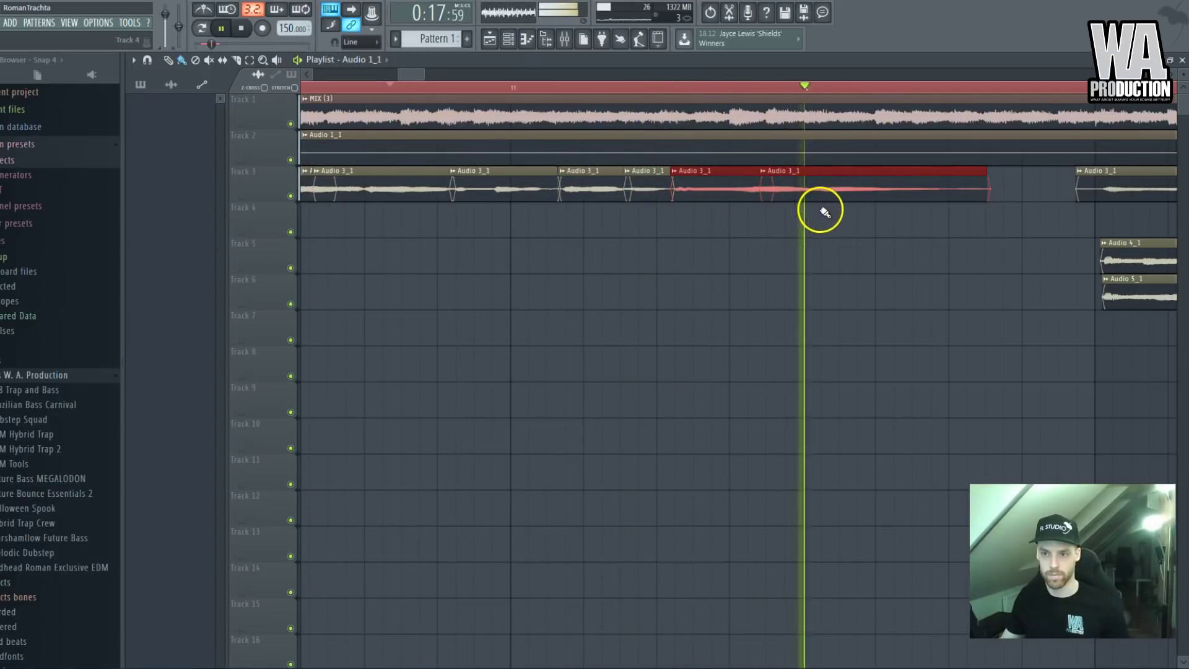
pyautogui.moveTo(834, 194); pyautogui.dragTo(882, 198)
# Delete the stray clip from Track 4, clear the timeline selection, and audition the passage
pyautogui.scroll(-3, 830, 192)
pyautogui.press('space')
pyautogui.press('space')
pyautogui.click(902, 214)
pyautogui.rightClick(902, 215)
pyautogui.press('space')
pyautogui.scroll(4, 880, 210)
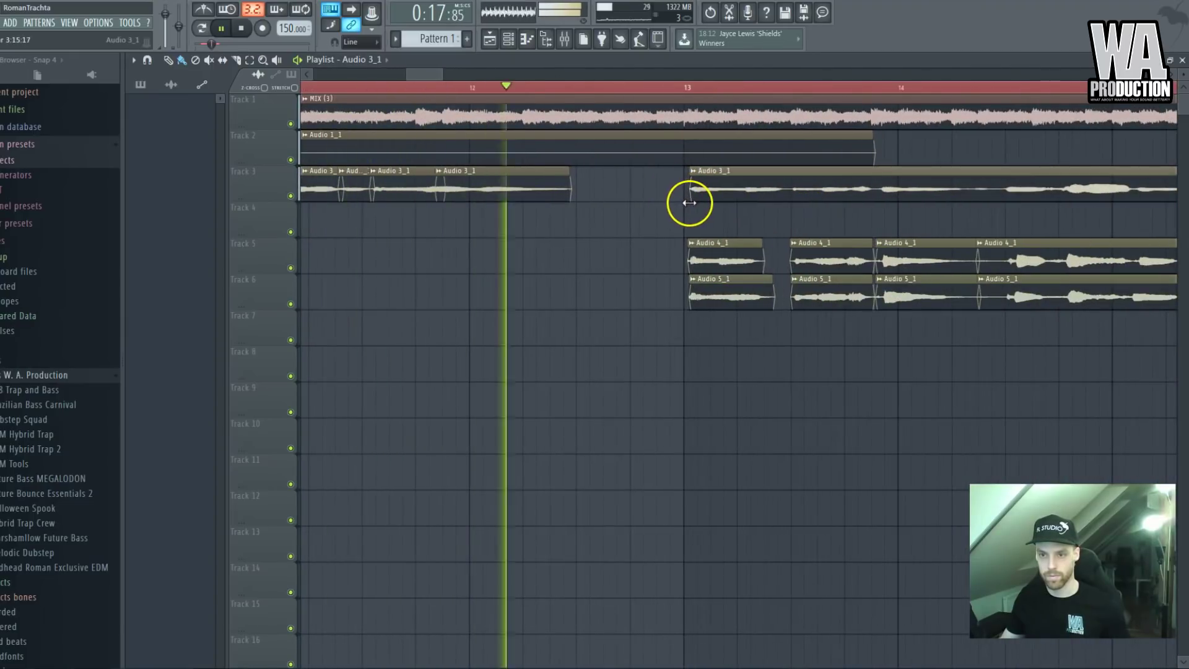
pyautogui.scroll(-4, 706, 219)
pyautogui.scroll(3, 921, 214)
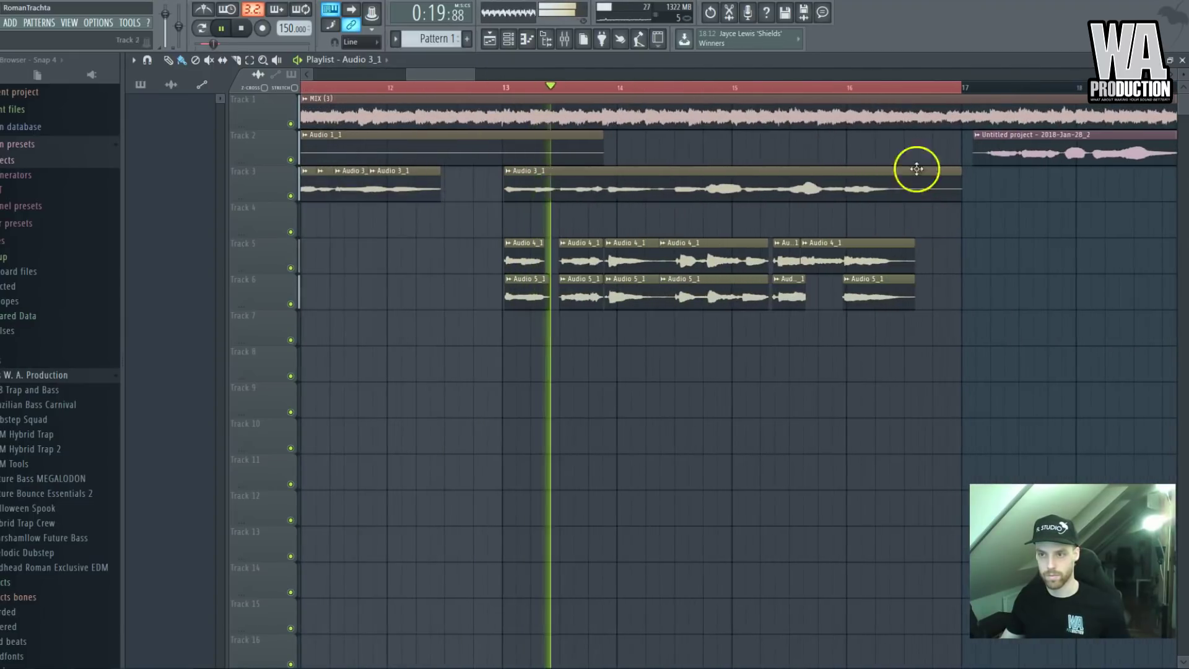
pyautogui.keyDown('ctrl'); pyautogui.click(935, 88); pyautogui.keyUp('ctrl')
pyautogui.scroll(1, 683, 188)
pyautogui.scroll(3, 682, 187)
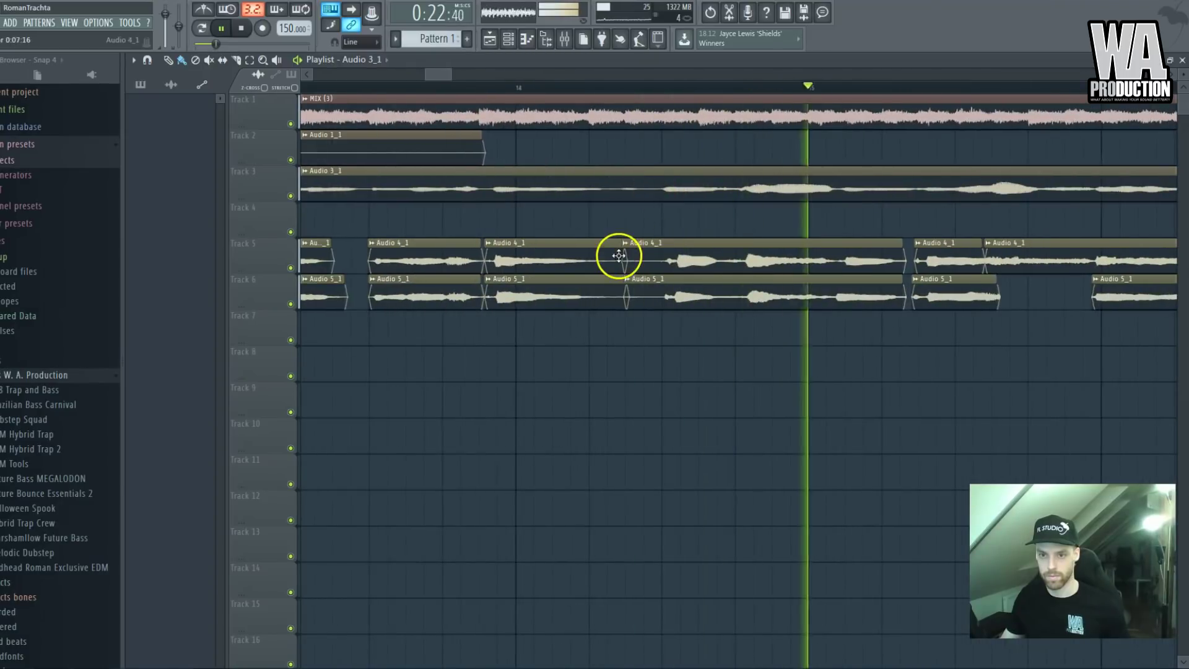
pyautogui.press('space')
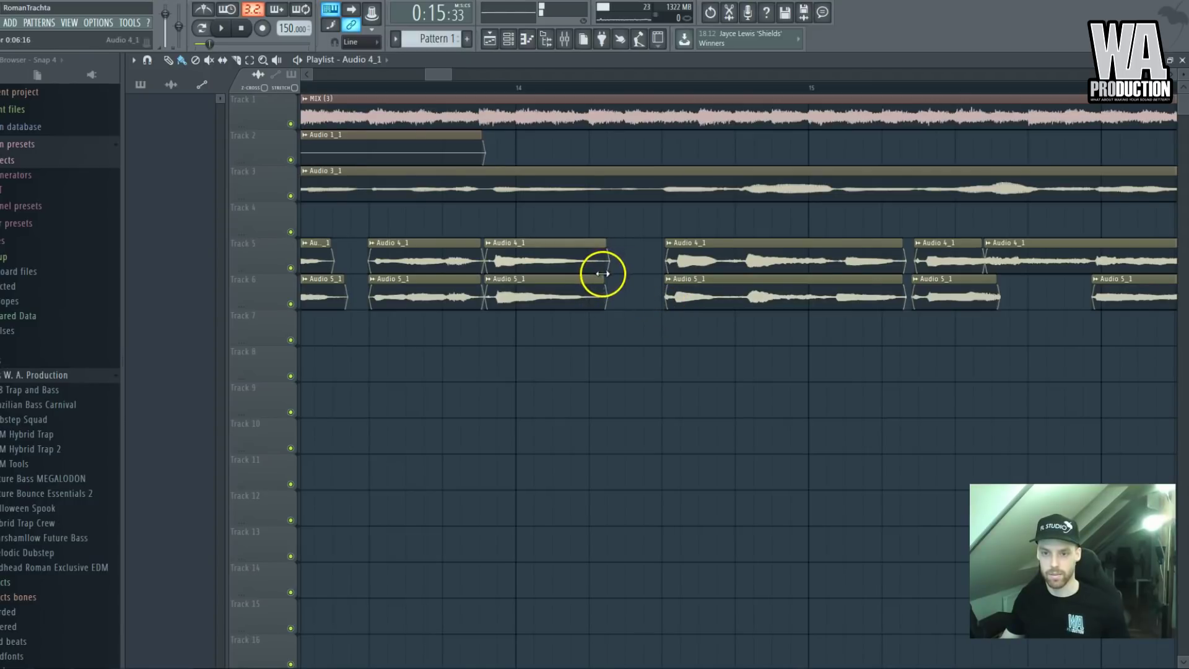
# Trim the right end of the Audio 3_1 clip on Track 3
pyautogui.scroll(-3, 568, 200)
pyautogui.scroll(3, 486, 169)
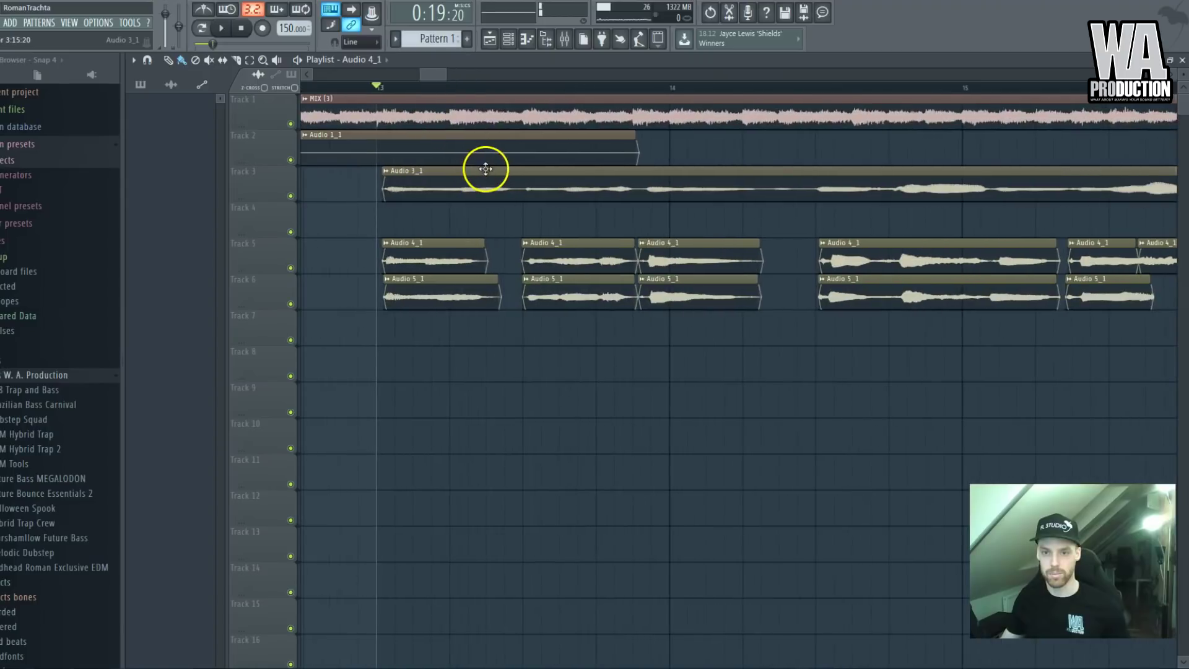
pyautogui.scroll(-3, 681, 270)
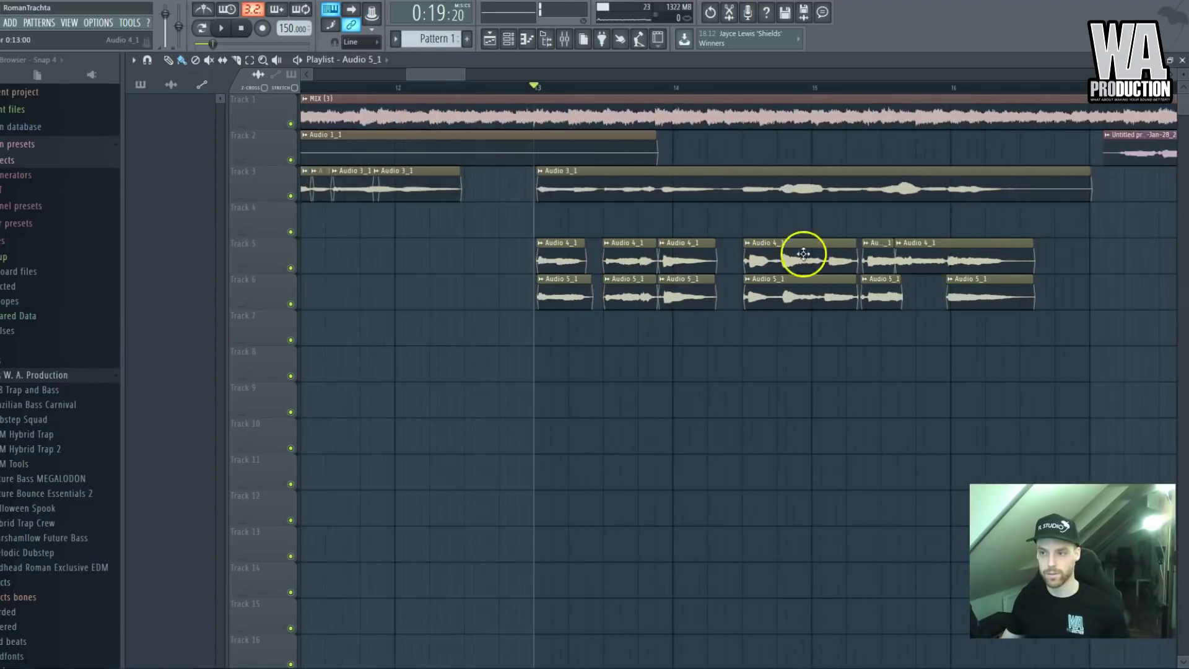
pyautogui.scroll(3, 963, 271)
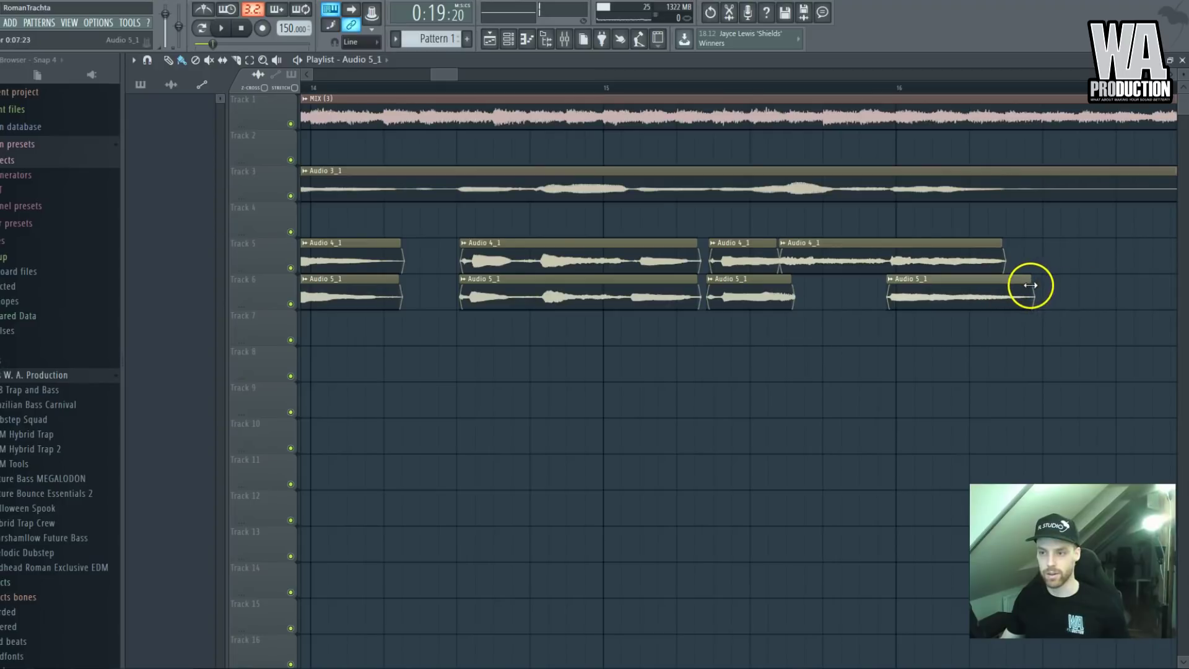
pyautogui.press('space')
pyautogui.scroll(-3, 815, 223)
pyautogui.scroll(2, 775, 226)
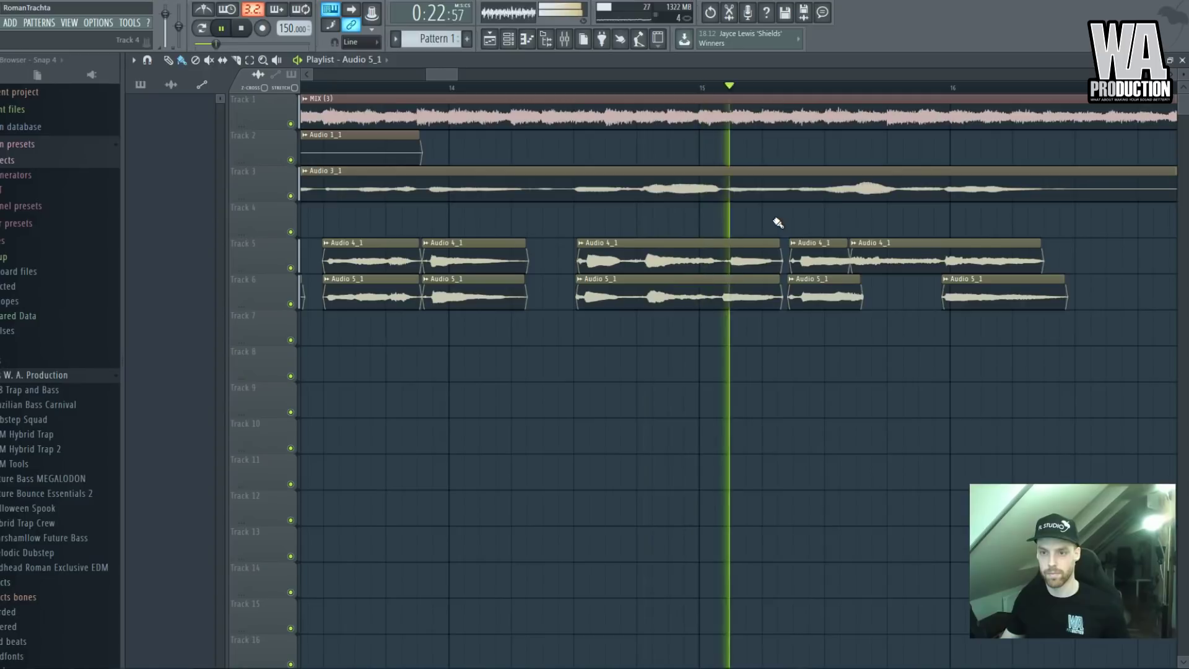
pyautogui.scroll(-3, 777, 223)
pyautogui.scroll(3, 923, 191)
pyautogui.moveTo(946, 168); pyautogui.dragTo(828, 175)
# Trim the start of the Untitled project clip on Track 2
pyautogui.scroll(-3, 770, 152)
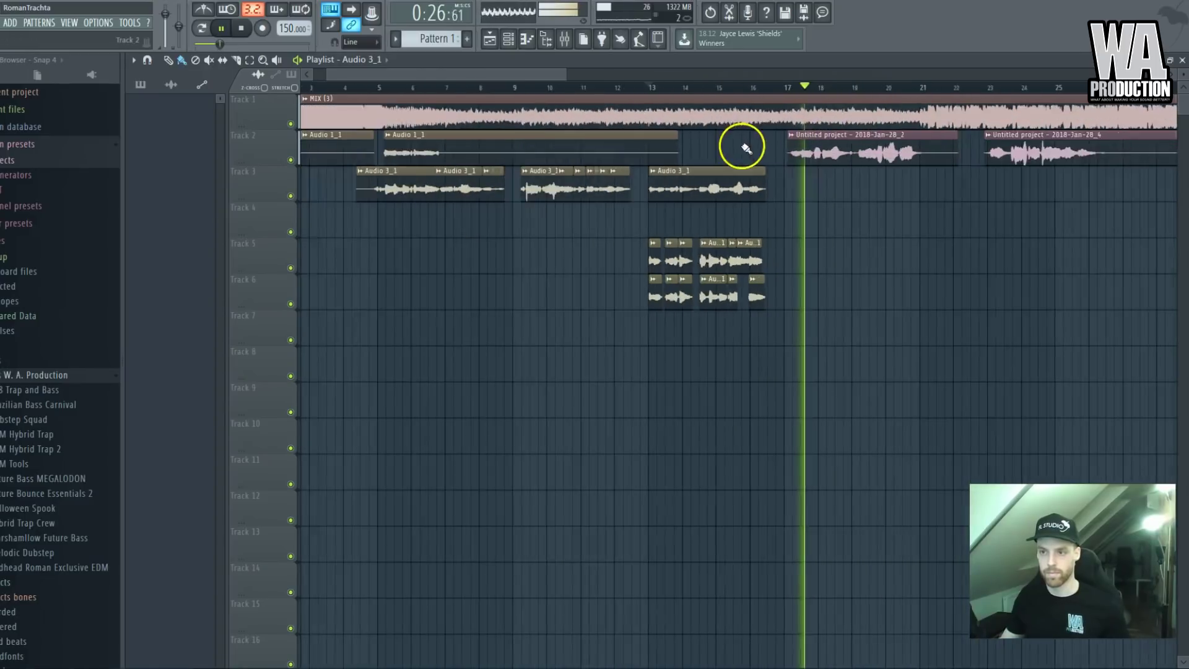
pyautogui.scroll(3, 775, 150)
pyautogui.moveTo(671, 161); pyautogui.dragTo(696, 161)
pyautogui.scroll(-3, 697, 160)
# Set the Untitled project clip's declicking to Generic (bleeding) and trim its end near bar 21
pyautogui.doubleClick(882, 149)
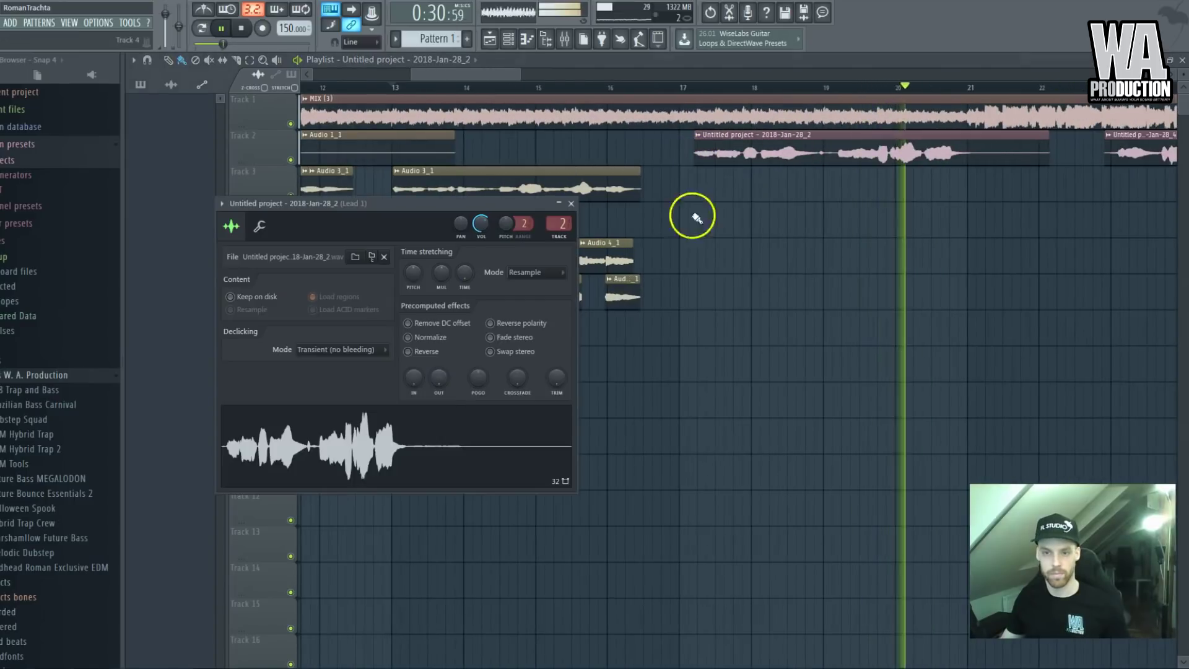
pyautogui.click(329, 349)
pyautogui.click(341, 399)
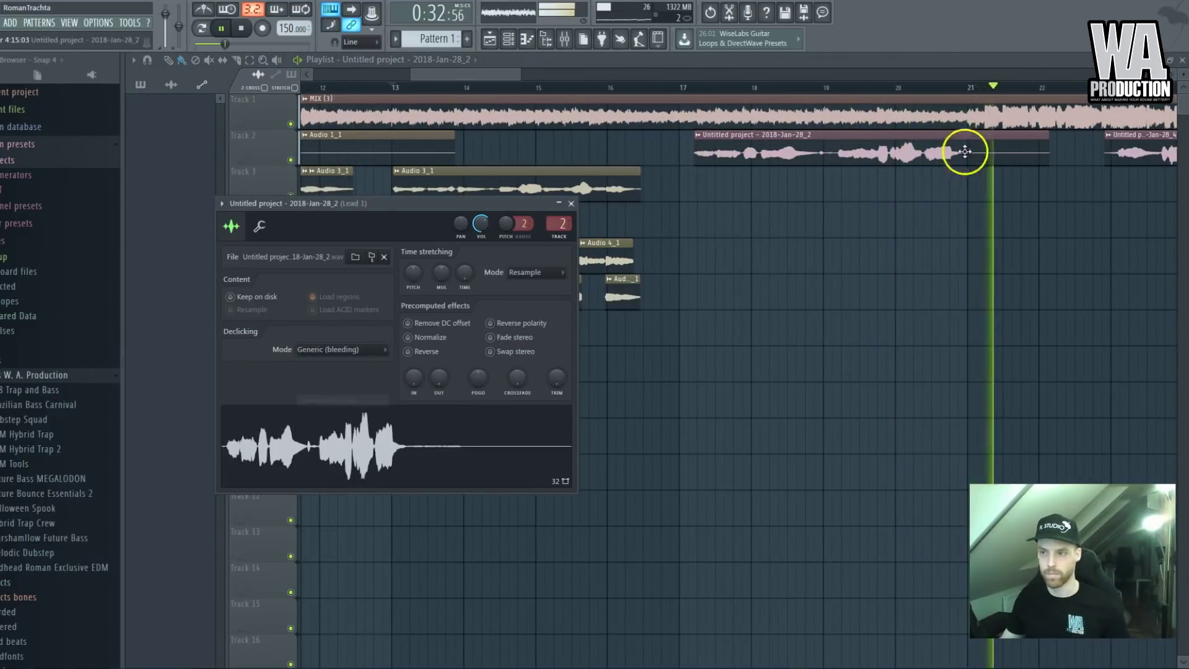
pyautogui.moveTo(1057, 137); pyautogui.dragTo(977, 139)
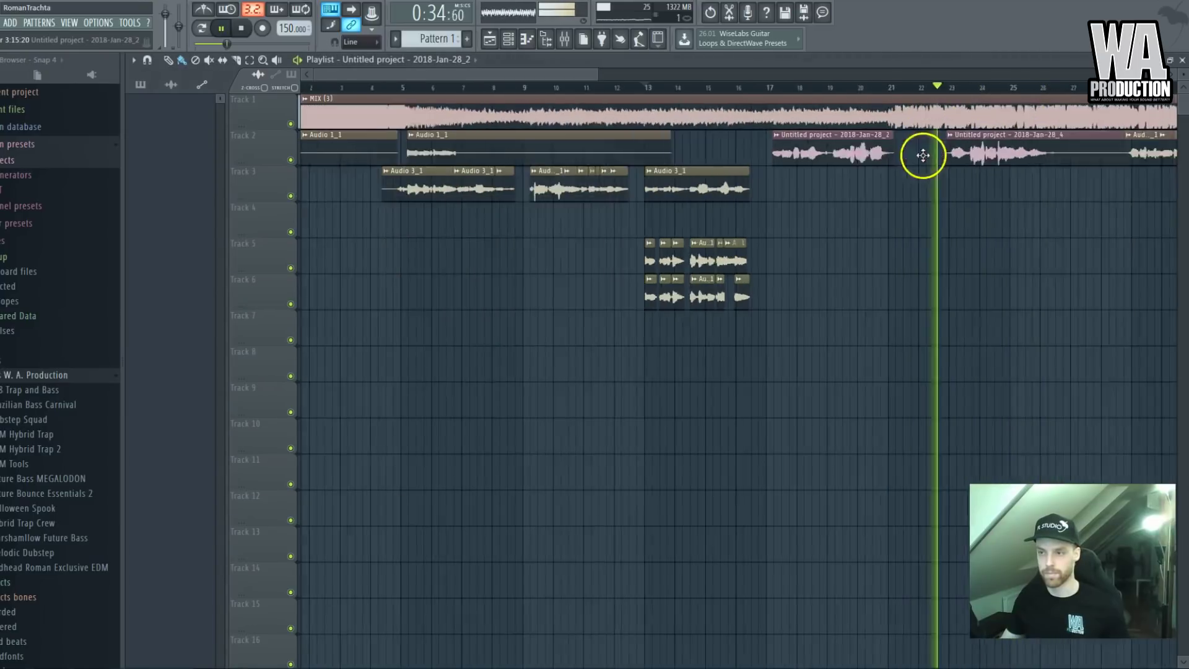
pyautogui.scroll(2, 987, 169)
# Trim the 2018-Jan-28_4 clip's end to about bar 27 and set its declicking mode
pyautogui.keyDown('ctrl'); pyautogui.click(1095, 151); pyautogui.keyUp('ctrl')
pyautogui.moveTo(1135, 138); pyautogui.dragTo(901, 141)
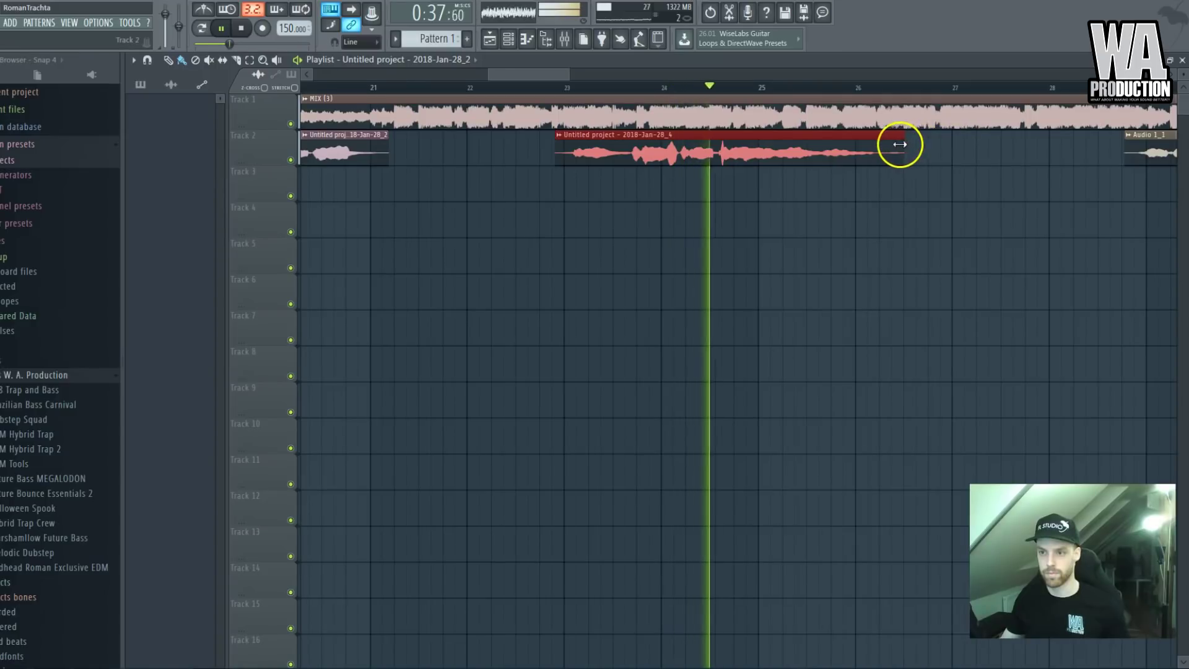
pyautogui.doubleClick(831, 152)
pyautogui.click(340, 368)
pyautogui.click(364, 418)
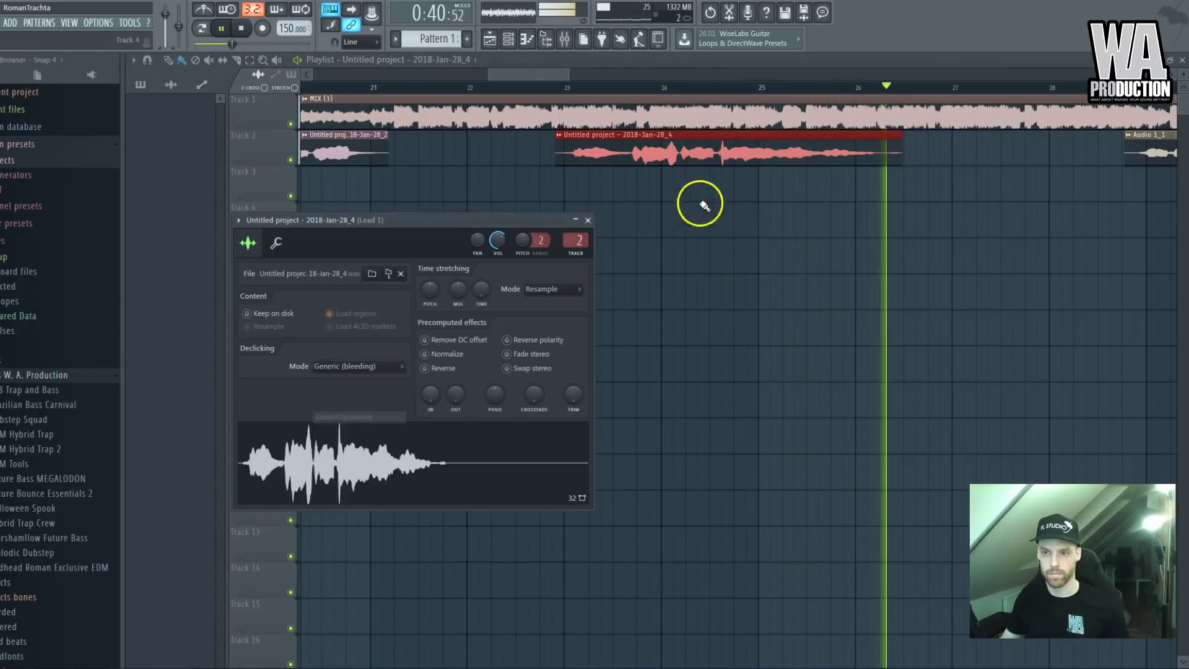
pyautogui.click(703, 150)
# Delete the stray clip copy on Track 4
pyautogui.click(735, 221)
pyautogui.rightClick(737, 224)
pyautogui.scroll(-3, 700, 268)
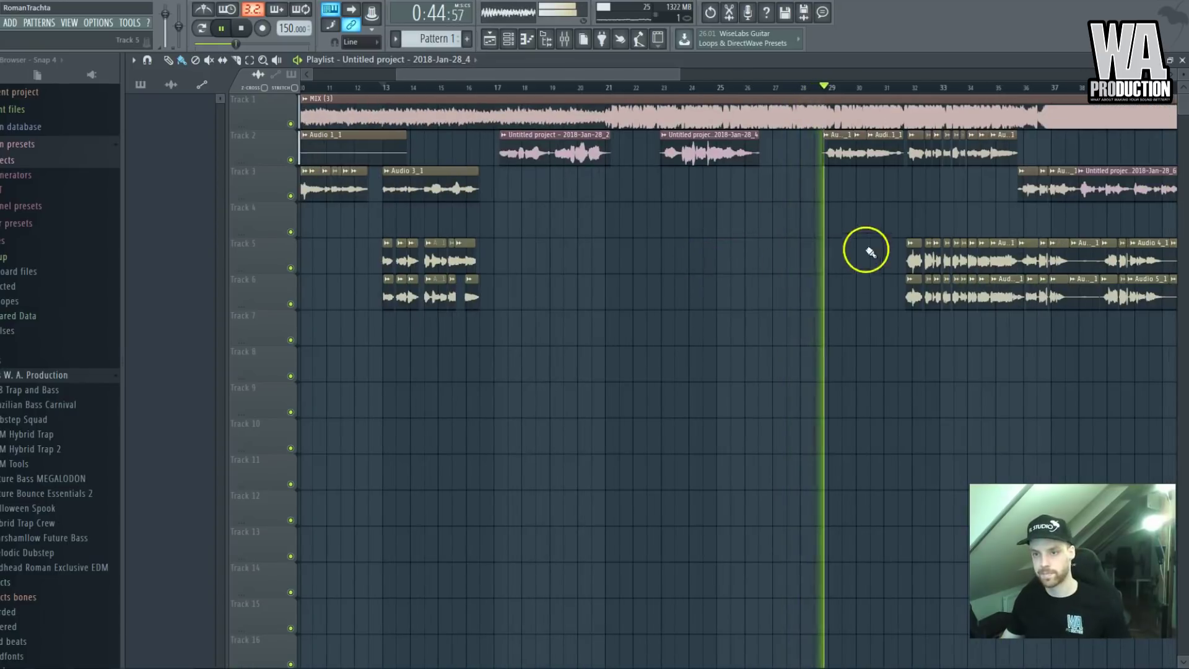
# Inspect a Track 2 clip's sample settings, then close them
pyautogui.scroll(1, 865, 252)
pyautogui.doubleClick(715, 160)
pyautogui.click(576, 231)
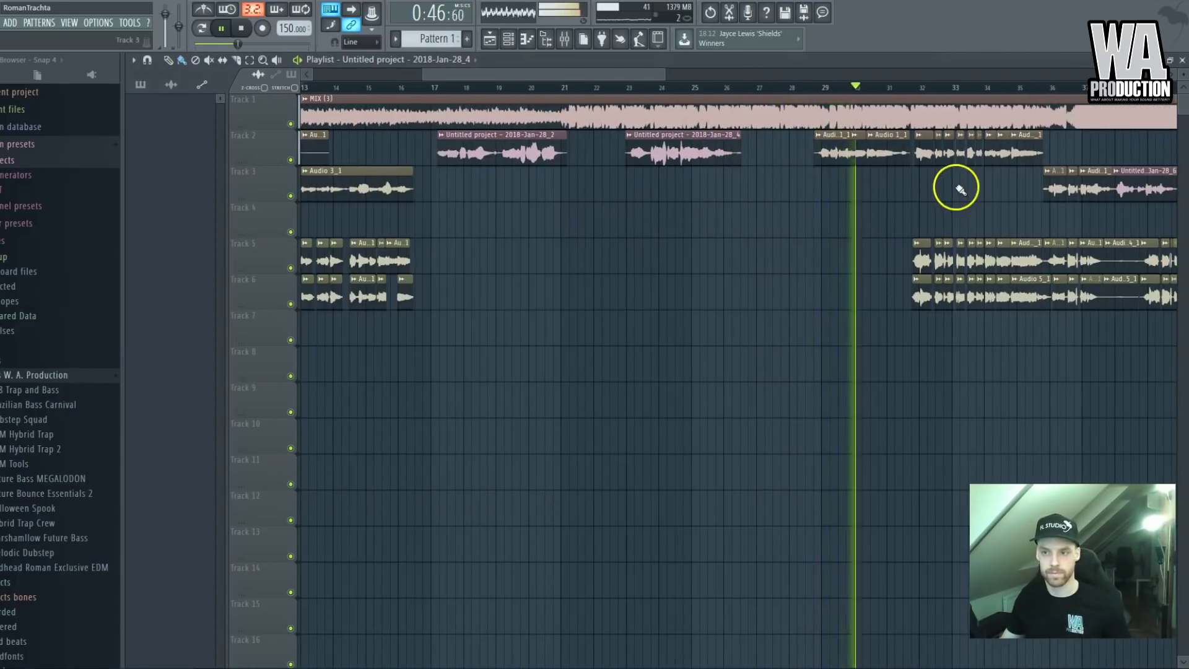
# Move the playhead back to about 0:48 and shorten the Audio 1_1 clip on Track 2
pyautogui.scroll(3, 936, 205)
pyautogui.scroll(2, 858, 199)
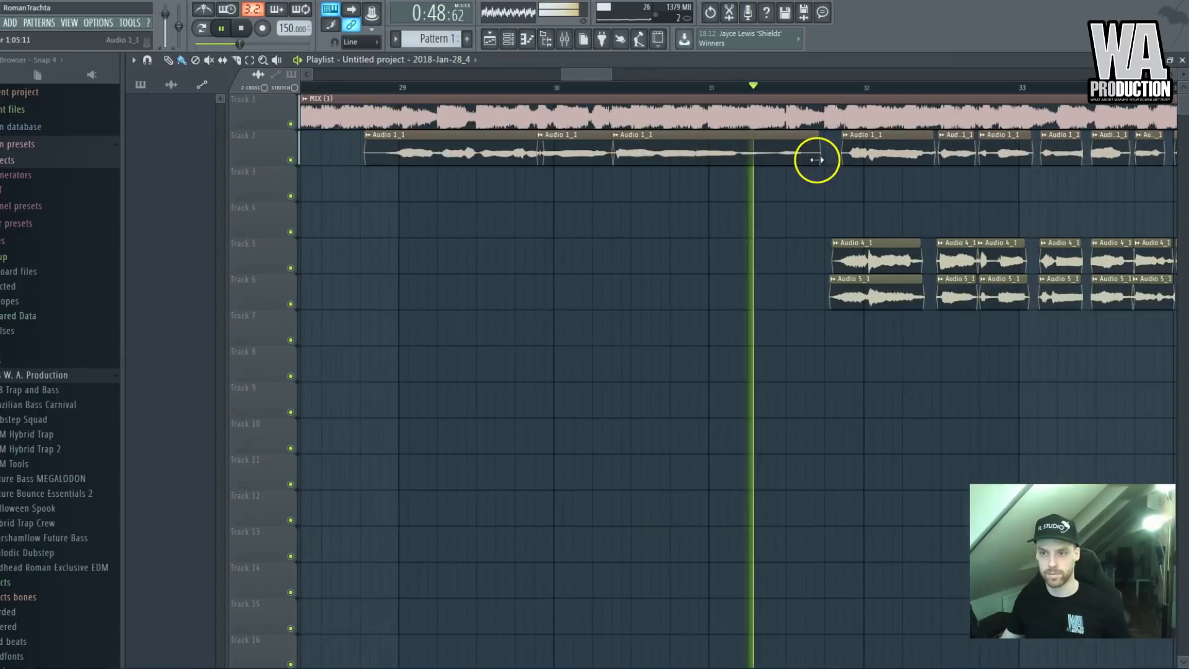
pyautogui.scroll(3, 911, 217)
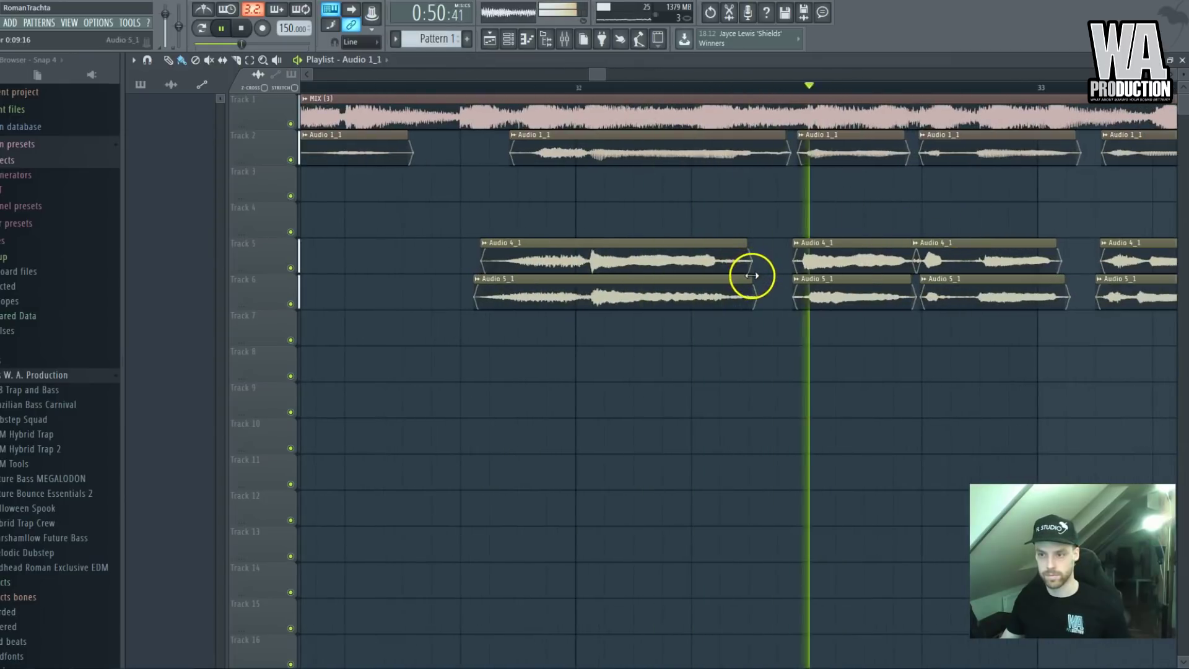
pyautogui.scroll(-4, 889, 273)
pyautogui.scroll(3, 892, 272)
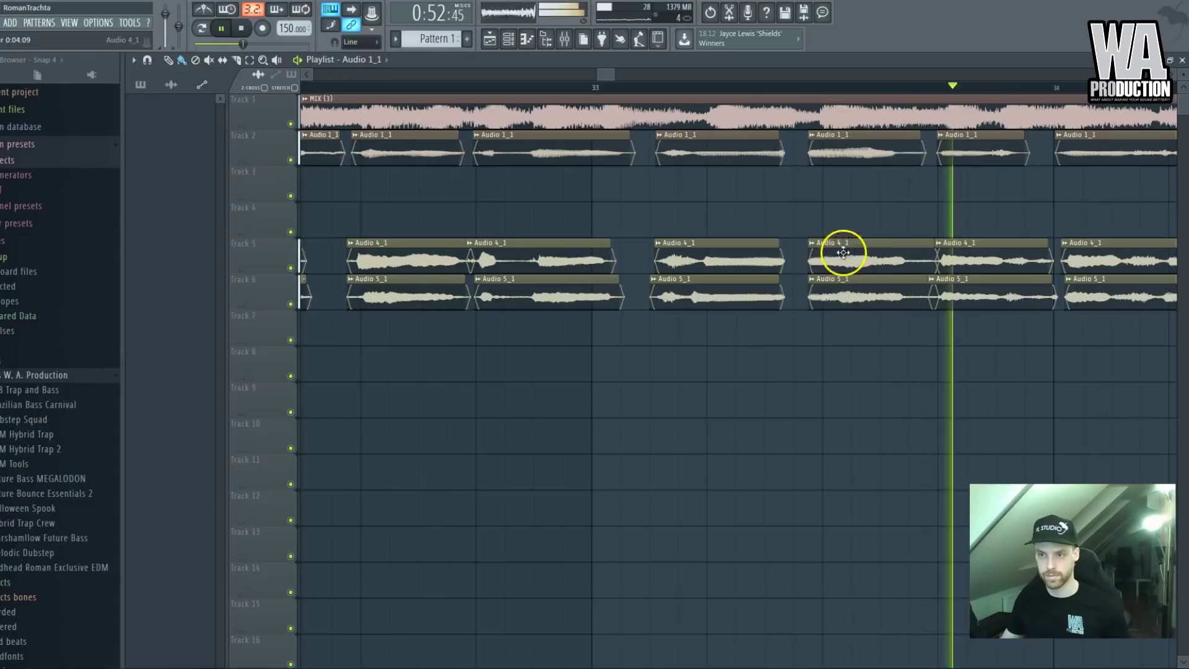
pyautogui.scroll(-2, 861, 169)
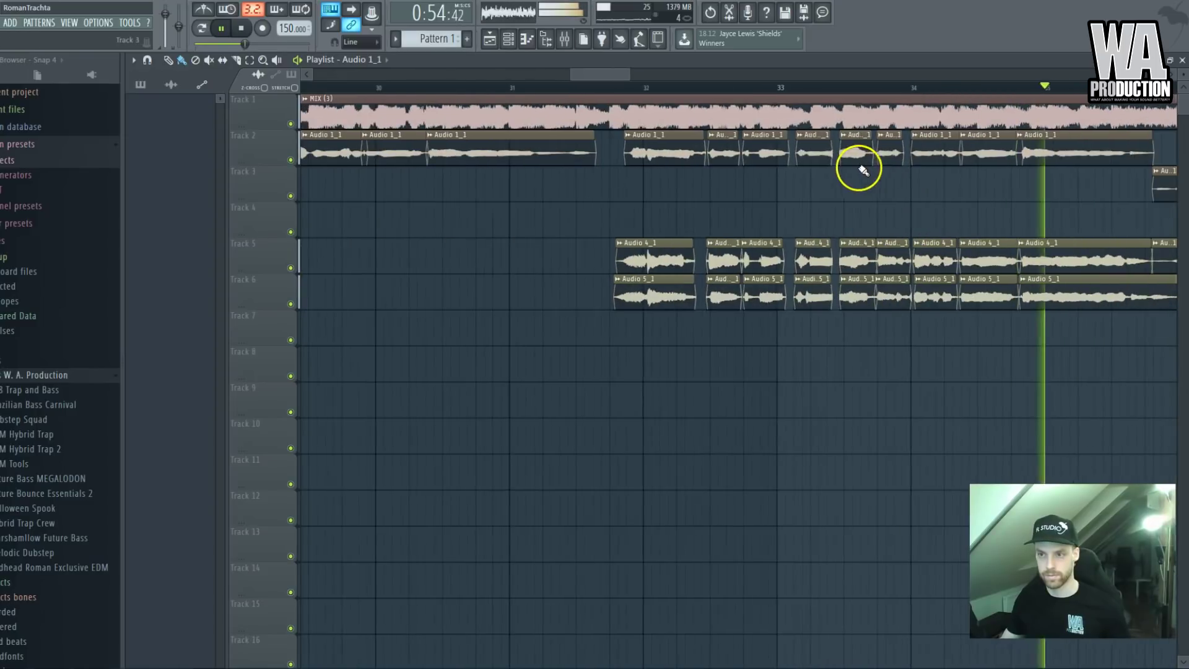
pyautogui.click(589, 87)
pyautogui.scroll(5, 633, 160)
pyautogui.scroll(2, 633, 160)
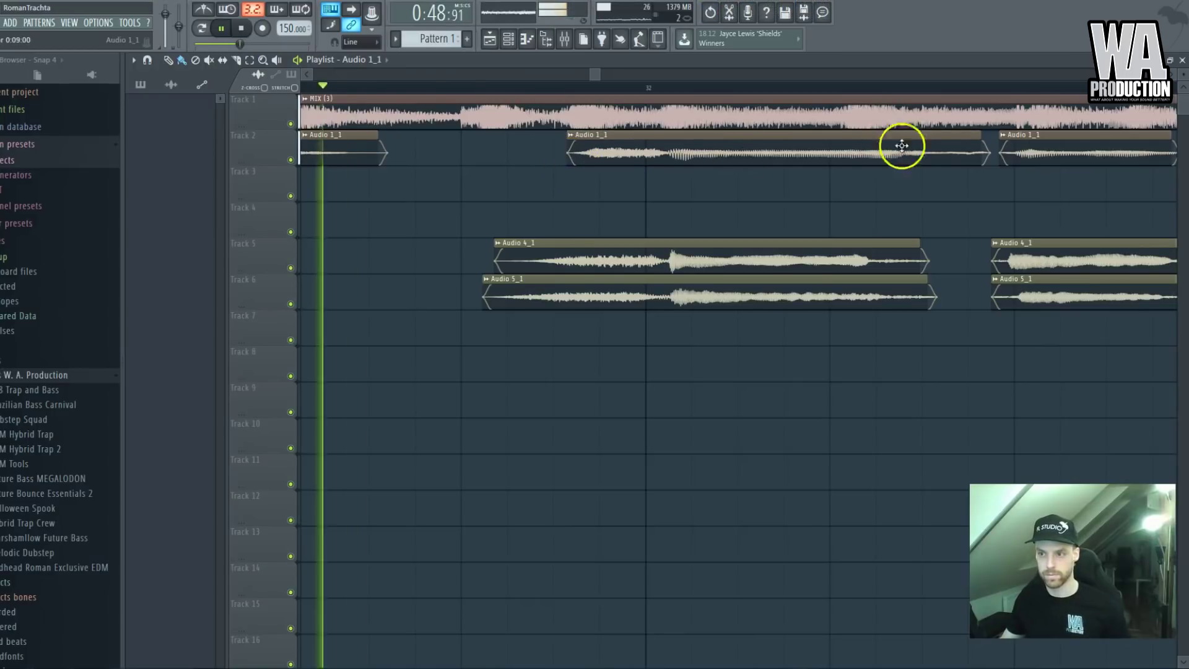
pyautogui.moveTo(979, 139); pyautogui.dragTo(925, 140)
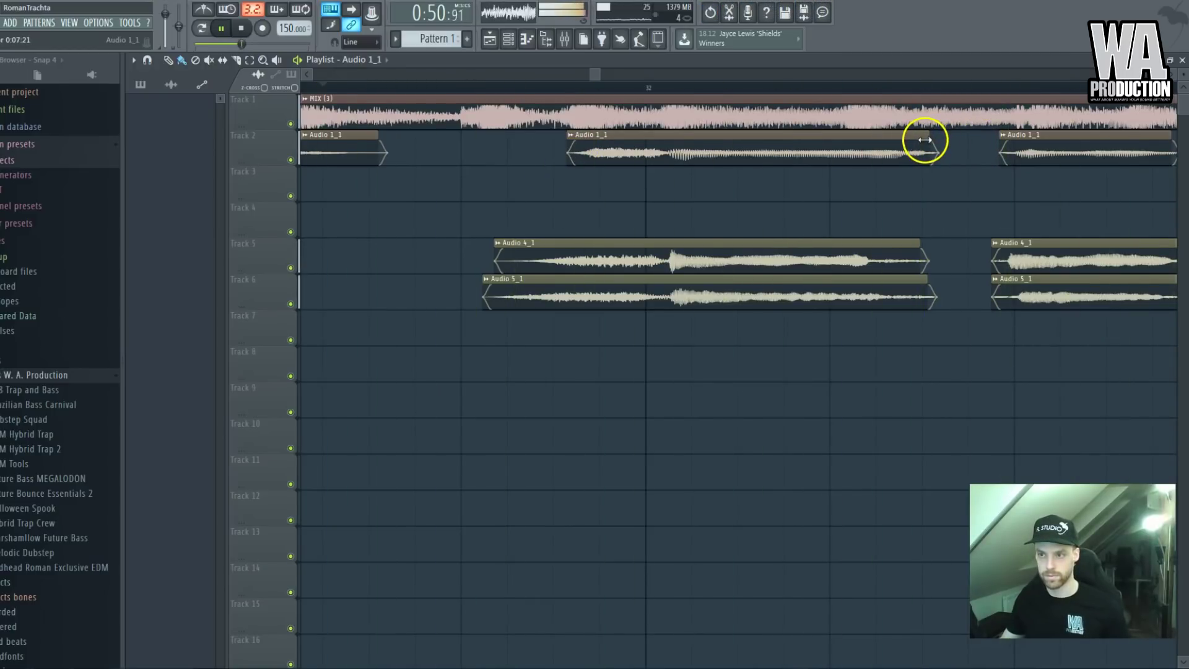
# Play the passage to hear the shortened Audio 1_1 clip
pyautogui.press('space')
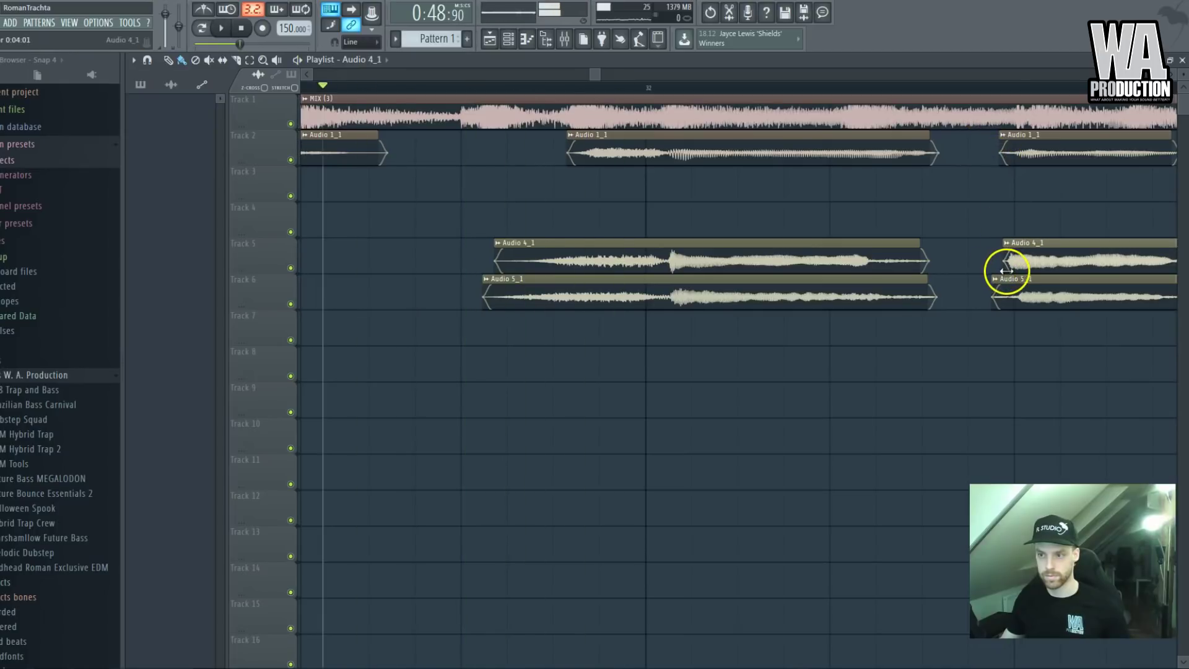
pyautogui.scroll(-3, 922, 295)
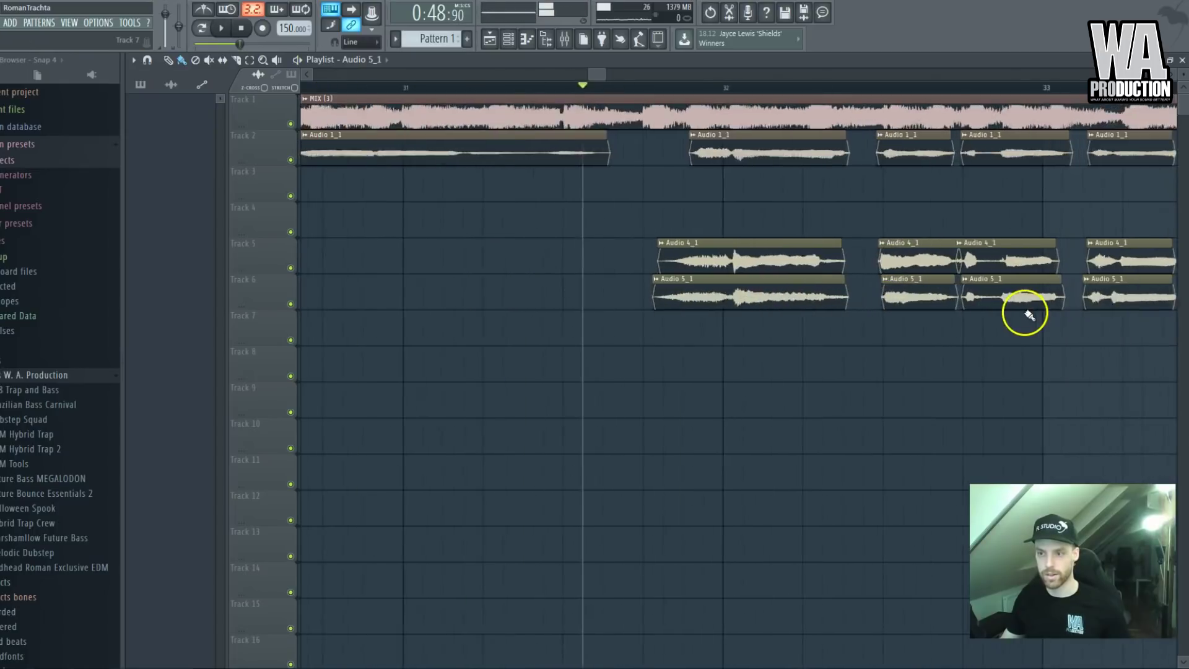
pyautogui.scroll(2, 1015, 309)
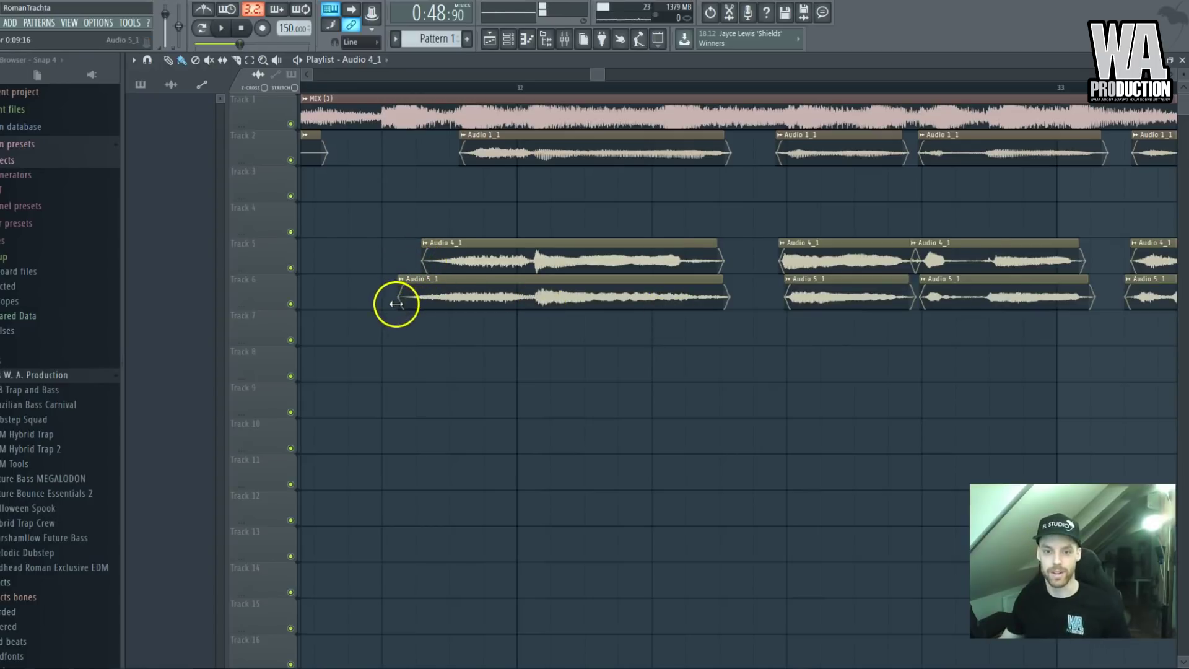
pyautogui.keyDown('ctrl'); pyautogui.scroll(-3, 730, 282); pyautogui.keyUp('ctrl')
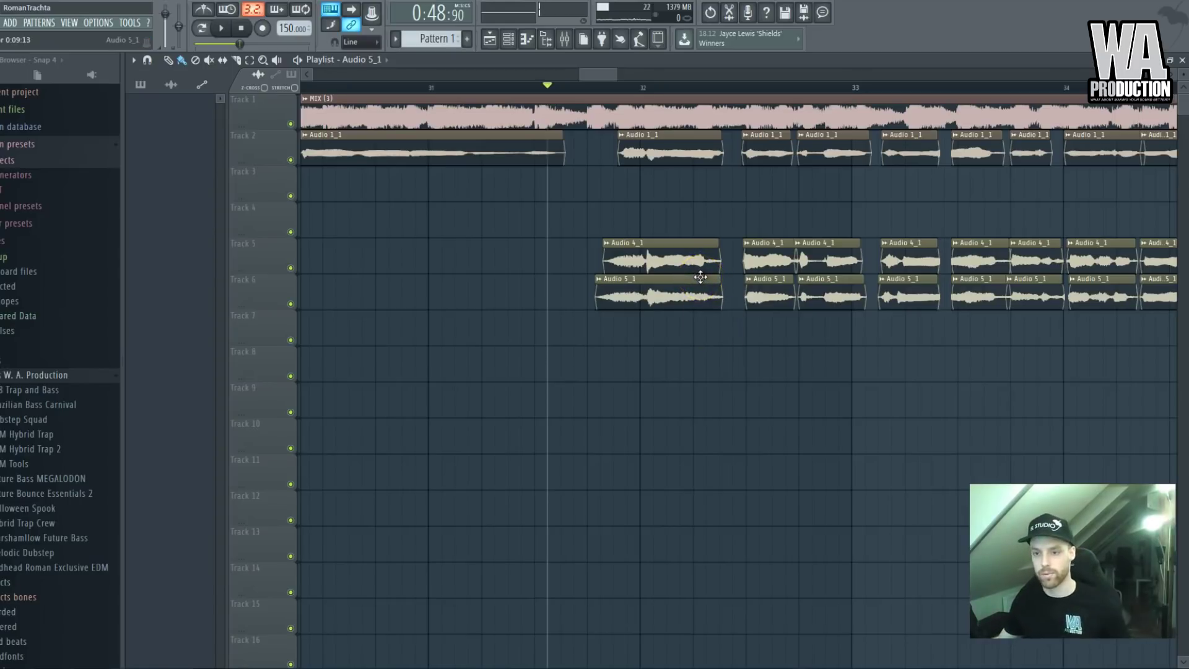
pyautogui.keyDown('ctrl'); pyautogui.scroll(3, 755, 258); pyautogui.keyUp('ctrl')
pyautogui.keyDown('ctrl'); pyautogui.scroll(-2, 566, 196); pyautogui.keyUp('ctrl')
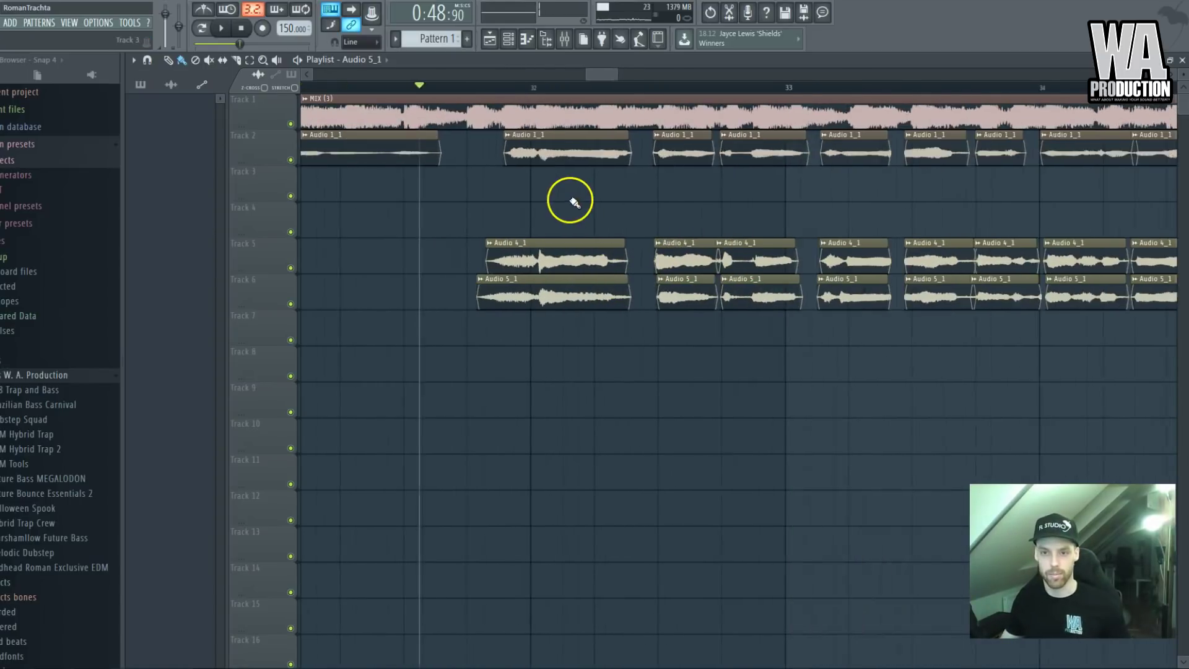
pyautogui.press('space')
pyautogui.keyDown('ctrl'); pyautogui.scroll(3, 565, 204); pyautogui.keyUp('ctrl')
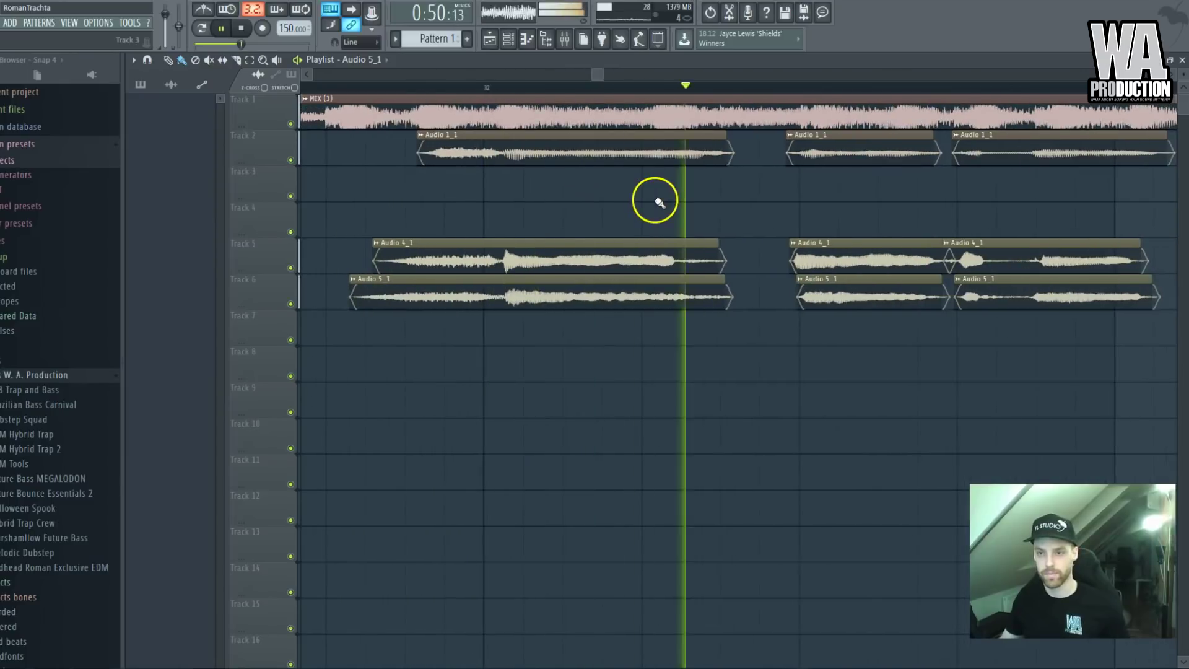
pyautogui.keyDown('ctrl'); pyautogui.scroll(-2, 868, 193); pyautogui.keyUp('ctrl')
pyautogui.keyDown('ctrl'); pyautogui.scroll(2, 903, 186); pyautogui.keyUp('ctrl')
pyautogui.press('space')
pyautogui.keyDown('ctrl'); pyautogui.scroll(2, 772, 247); pyautogui.keyUp('ctrl')
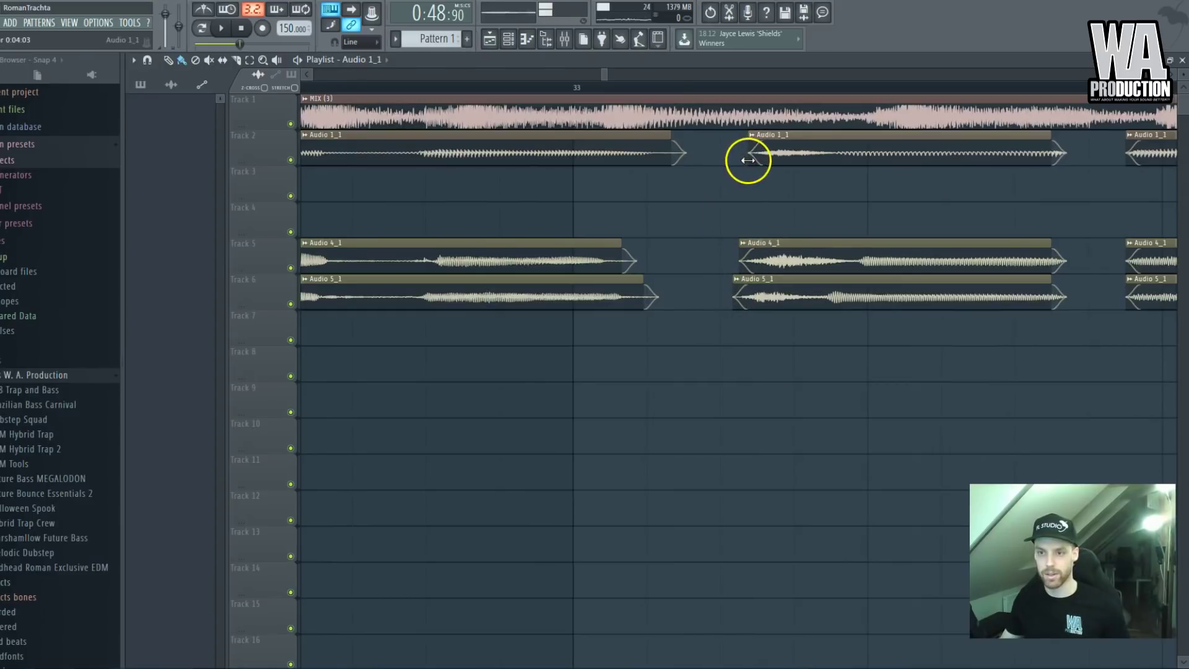
pyautogui.keyDown('ctrl'); pyautogui.scroll(-2, 836, 155); pyautogui.keyUp('ctrl')
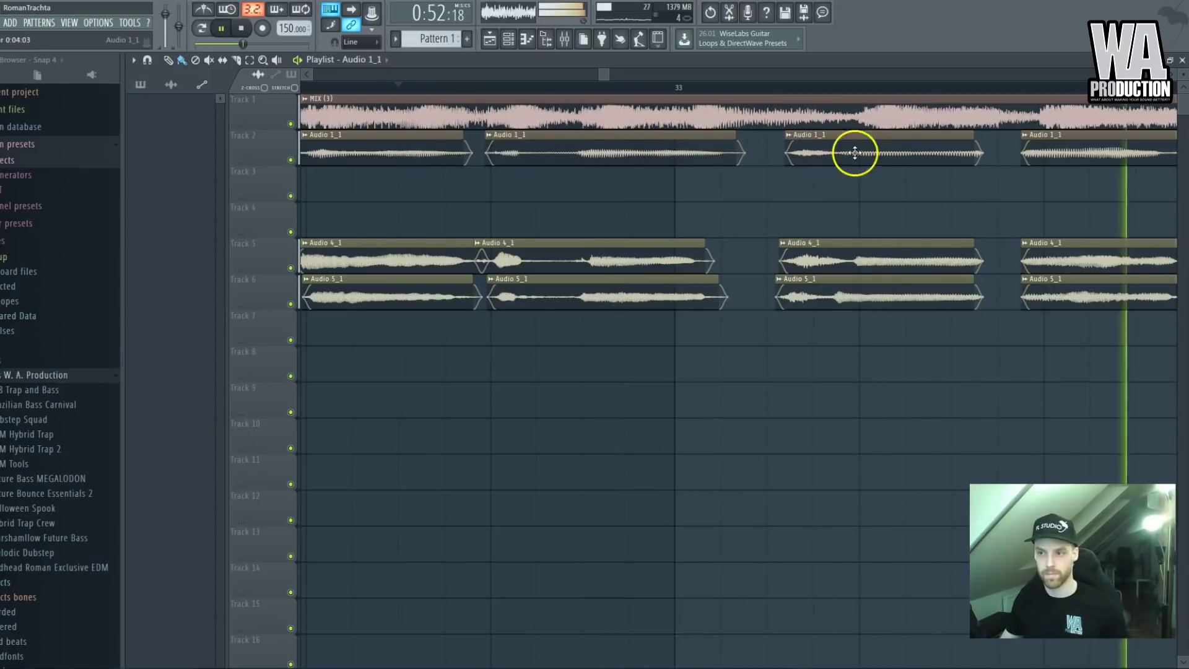
pyautogui.scroll(-1, 881, 162)
pyautogui.keyDown('ctrl'); pyautogui.scroll(-2, 883, 163); pyautogui.keyUp('ctrl')
pyautogui.keyDown('ctrl'); pyautogui.scroll(-1, 874, 170); pyautogui.keyUp('ctrl')
pyautogui.keyDown('ctrl'); pyautogui.scroll(3, 1058, 180); pyautogui.keyUp('ctrl')
pyautogui.scroll(1, 876, 164)
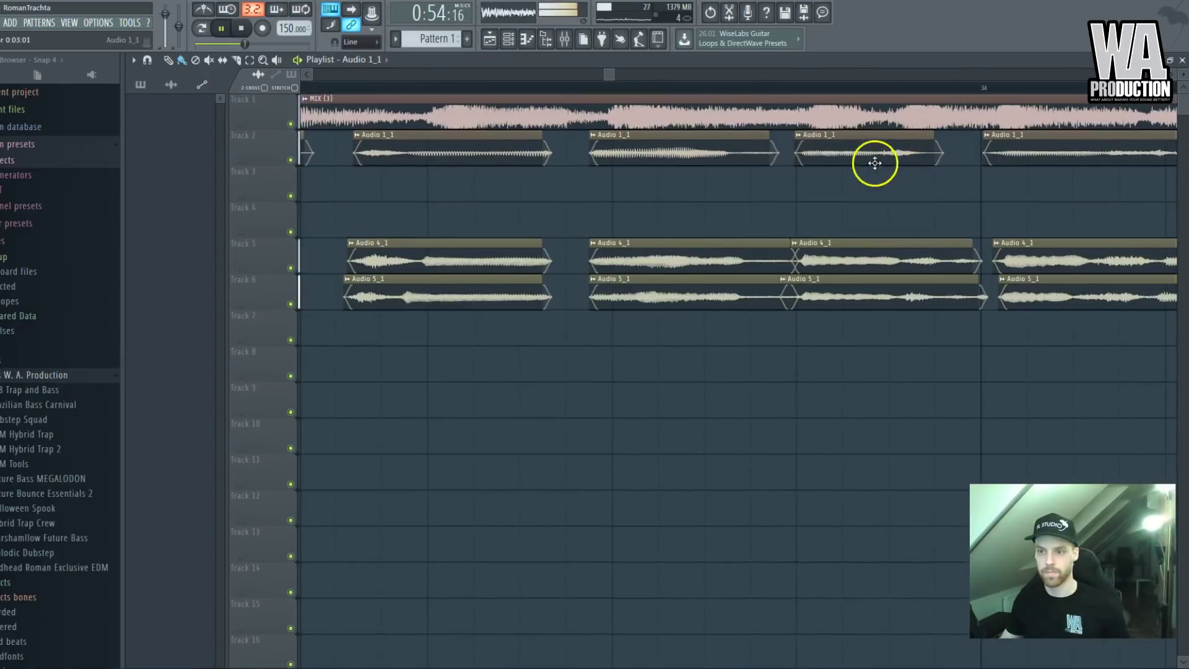
# Audition the vocal chops again from about 0:49, restarting playback several times
pyautogui.press('space')
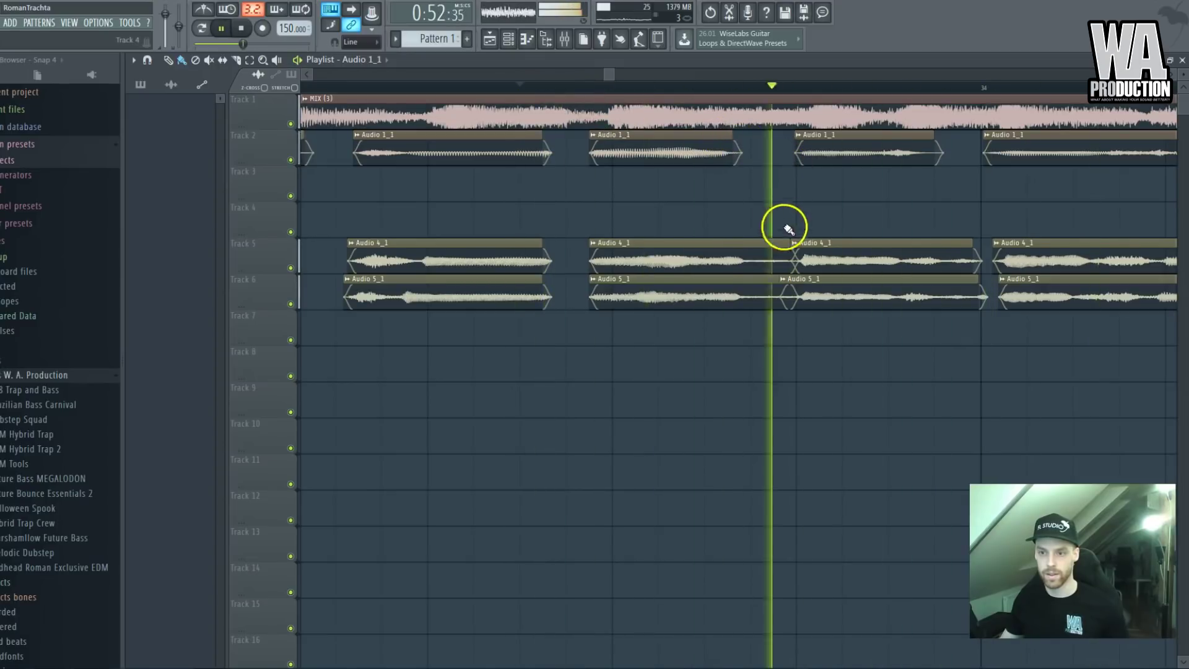
pyautogui.keyDown('ctrl'); pyautogui.scroll(-2, 781, 217); pyautogui.keyUp('ctrl')
pyautogui.keyDown('ctrl'); pyautogui.scroll(2, 492, 112); pyautogui.keyUp('ctrl')
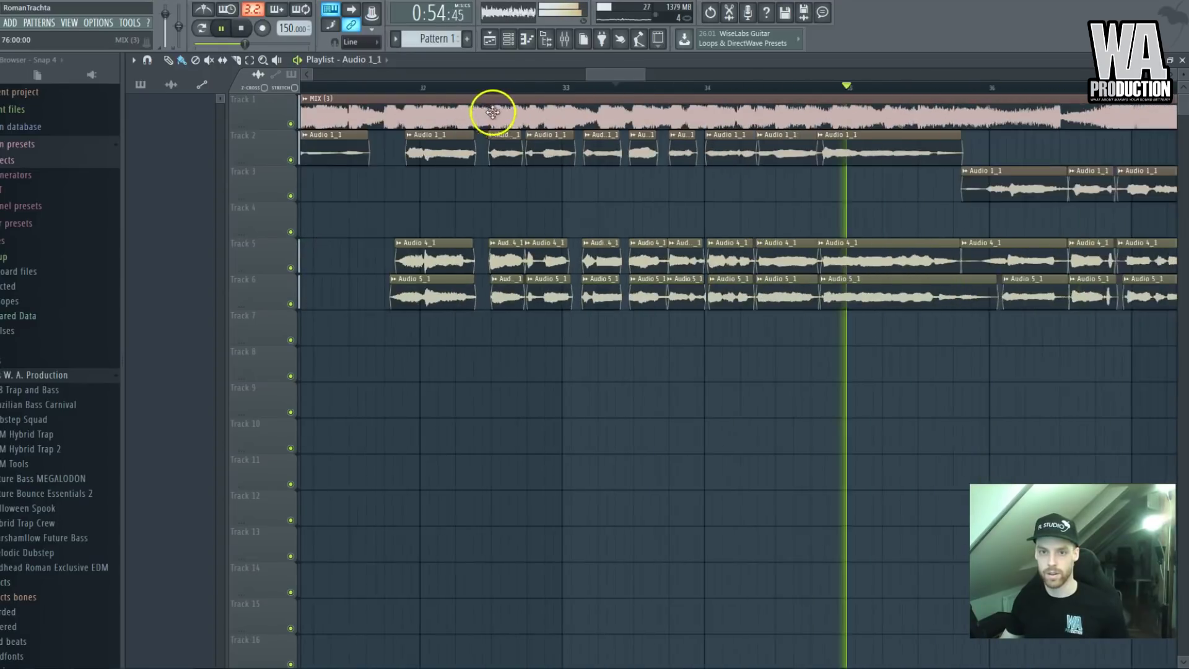
pyautogui.click(399, 87)
pyautogui.keyDown('ctrl'); pyautogui.scroll(3, 455, 121); pyautogui.keyUp('ctrl')
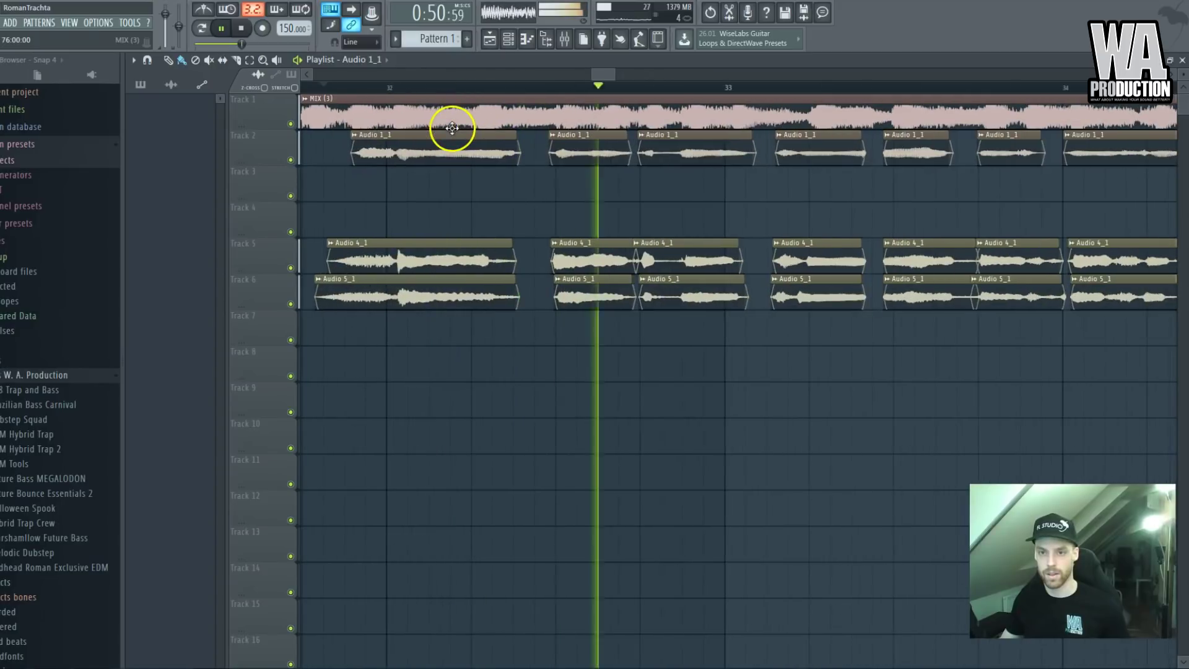
pyautogui.press('space')
pyautogui.keyDown('ctrl'); pyautogui.scroll(3, 645, 218); pyautogui.keyUp('ctrl')
pyautogui.press('space')
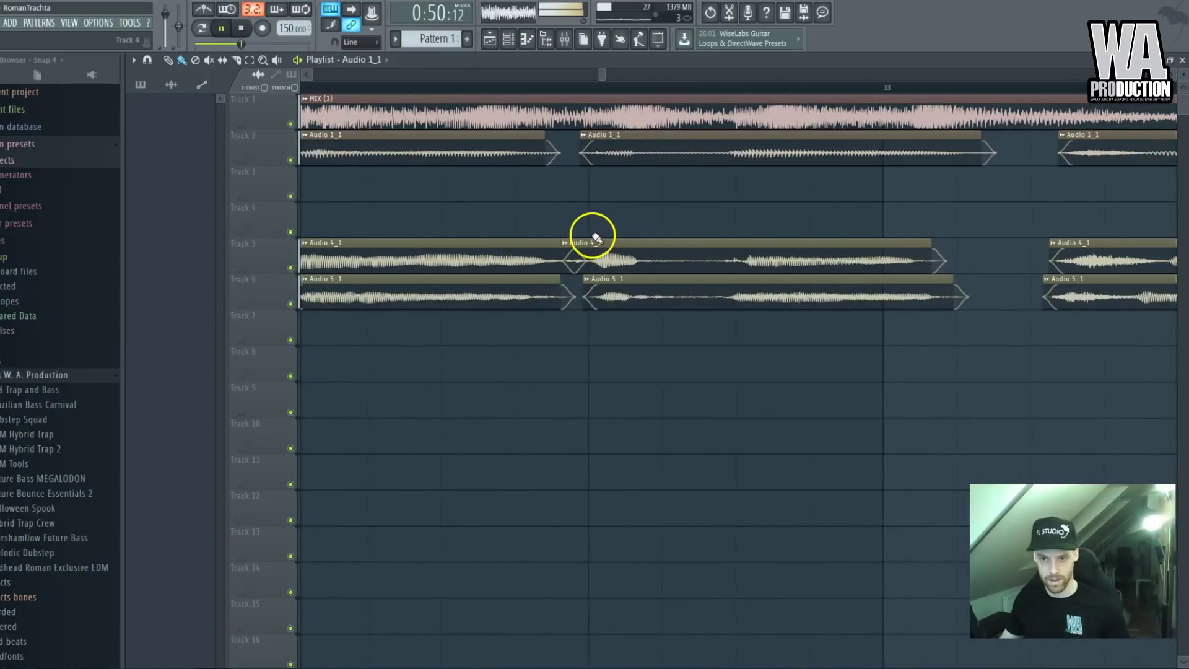
pyautogui.press('space')
pyautogui.keyDown('ctrl'); pyautogui.scroll(-1, 594, 236); pyautogui.keyUp('ctrl')
pyautogui.press('space')
pyautogui.keyDown('ctrl'); pyautogui.scroll(1, 464, 223); pyautogui.keyUp('ctrl')
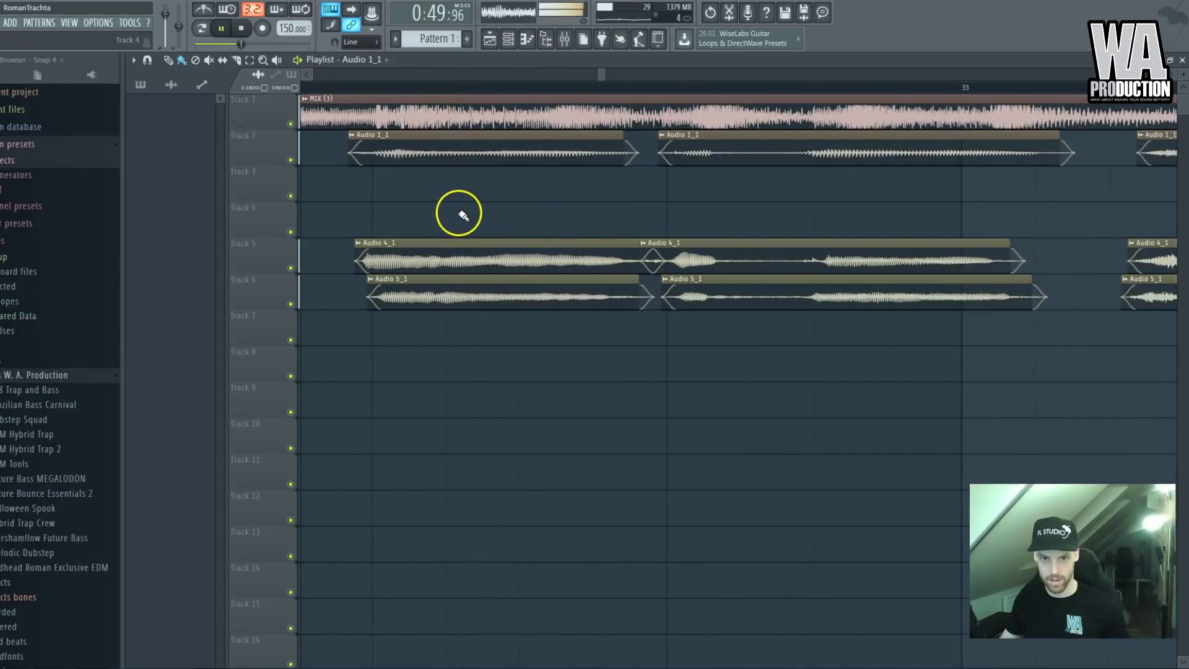
# Solo Track 5, then Track 2, to audition them, and unsolo so all tracks play
pyautogui.press('space')
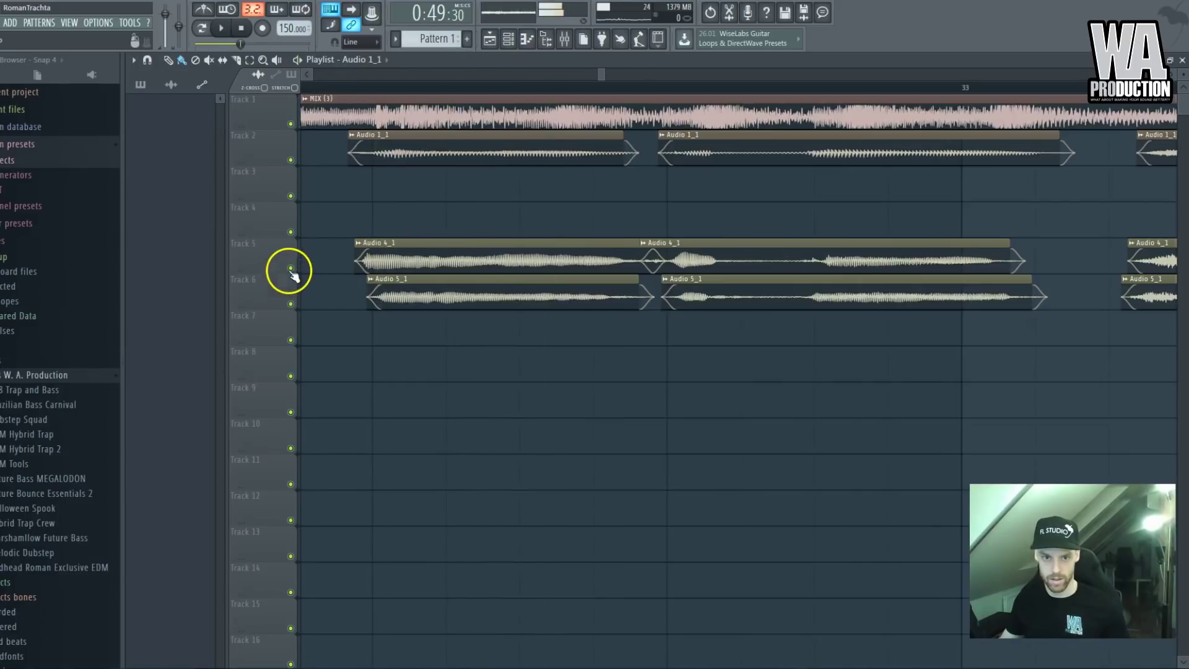
pyautogui.rightClick(291, 268)
pyautogui.press('space')
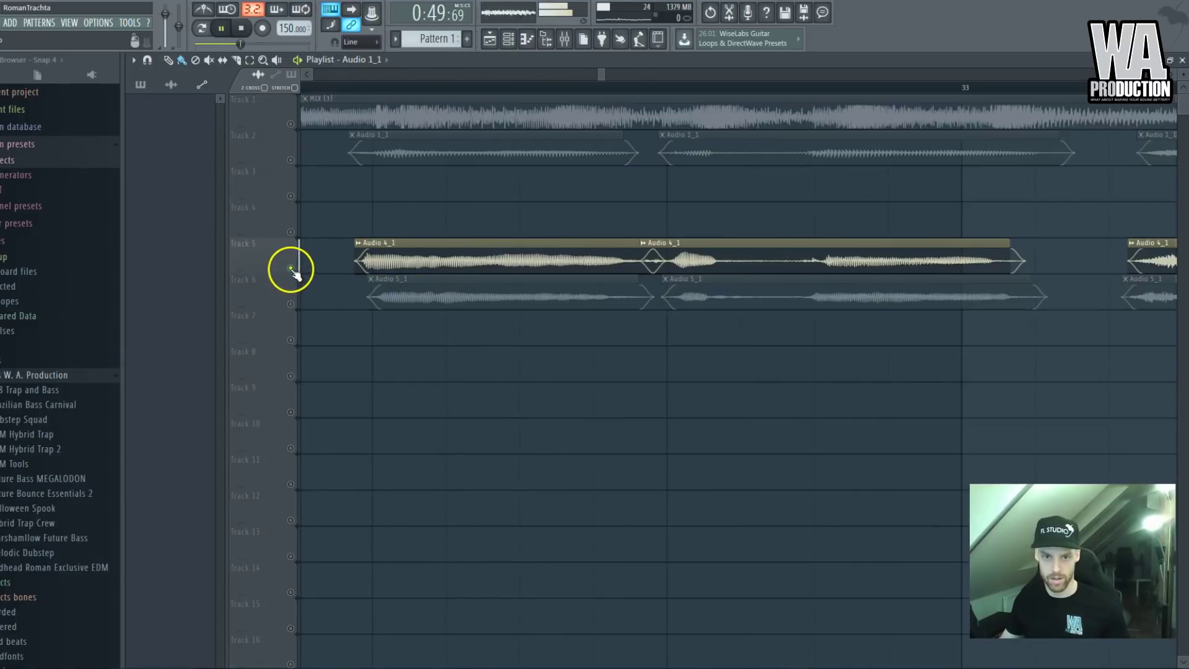
pyautogui.rightClick(290, 160)
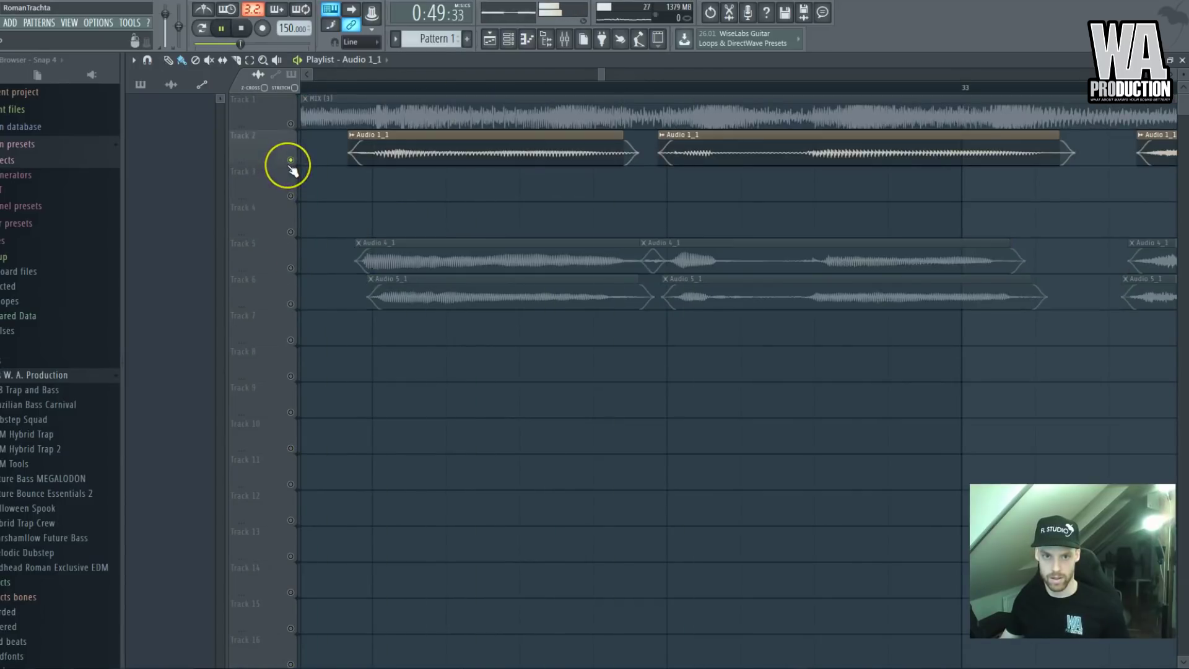
pyautogui.press('space')
pyautogui.rightClick(291, 160)
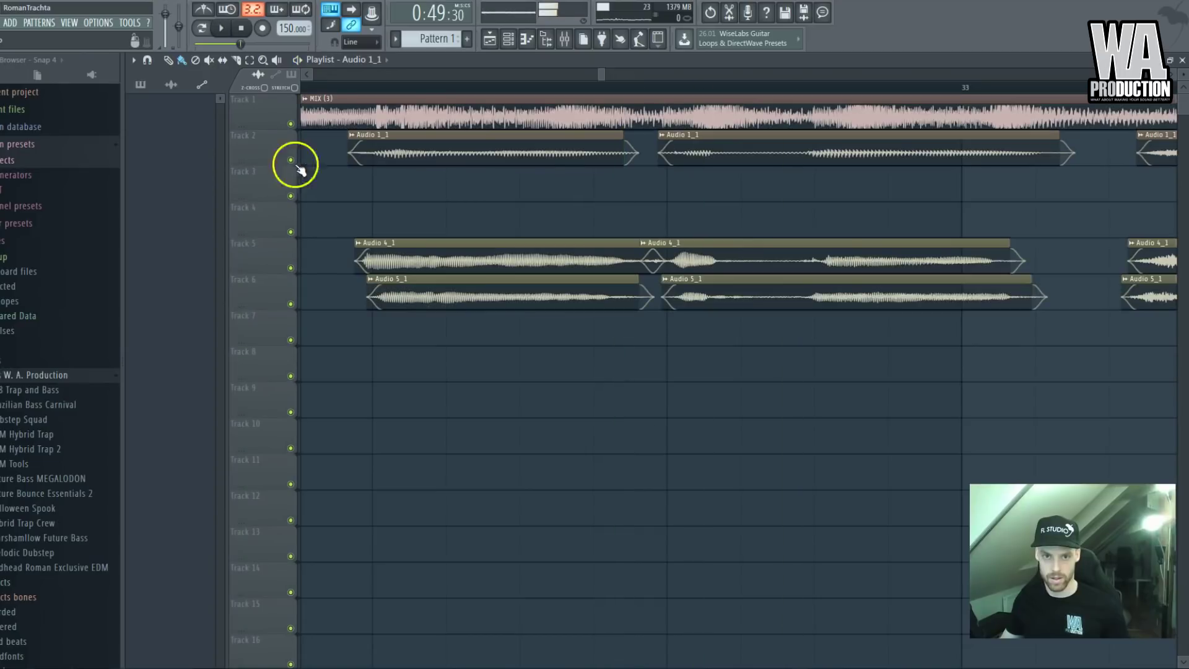
pyautogui.scroll(-8, 373, 166)
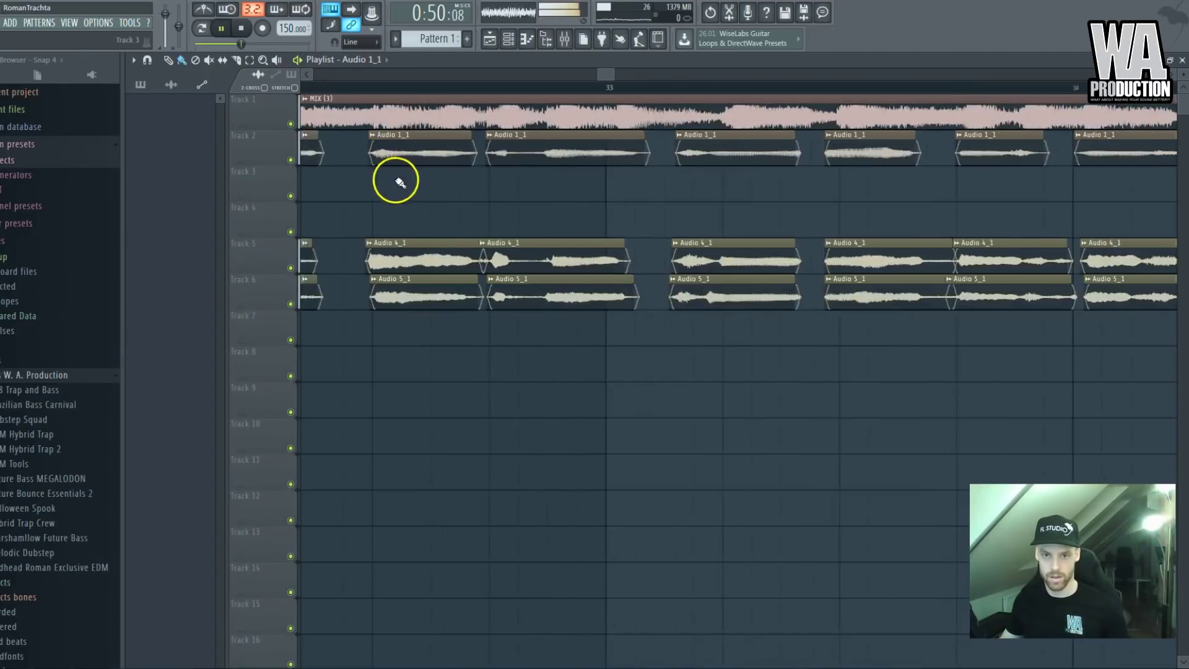
pyautogui.scroll(4, 380, 198)
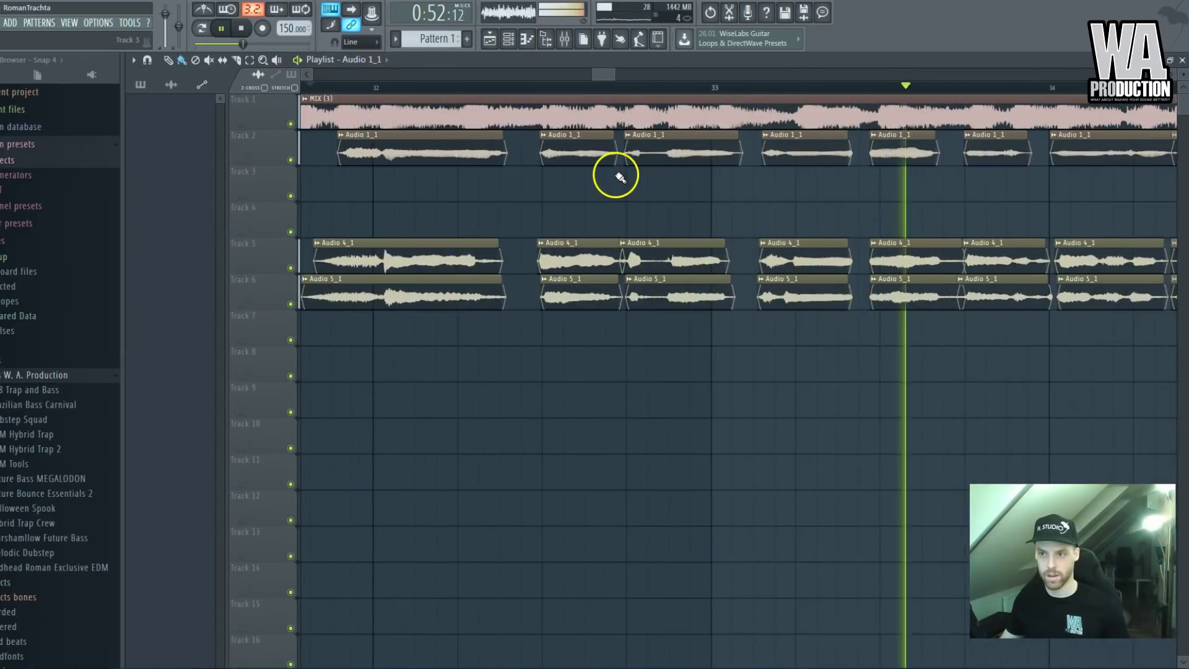
pyautogui.scroll(3, 582, 188)
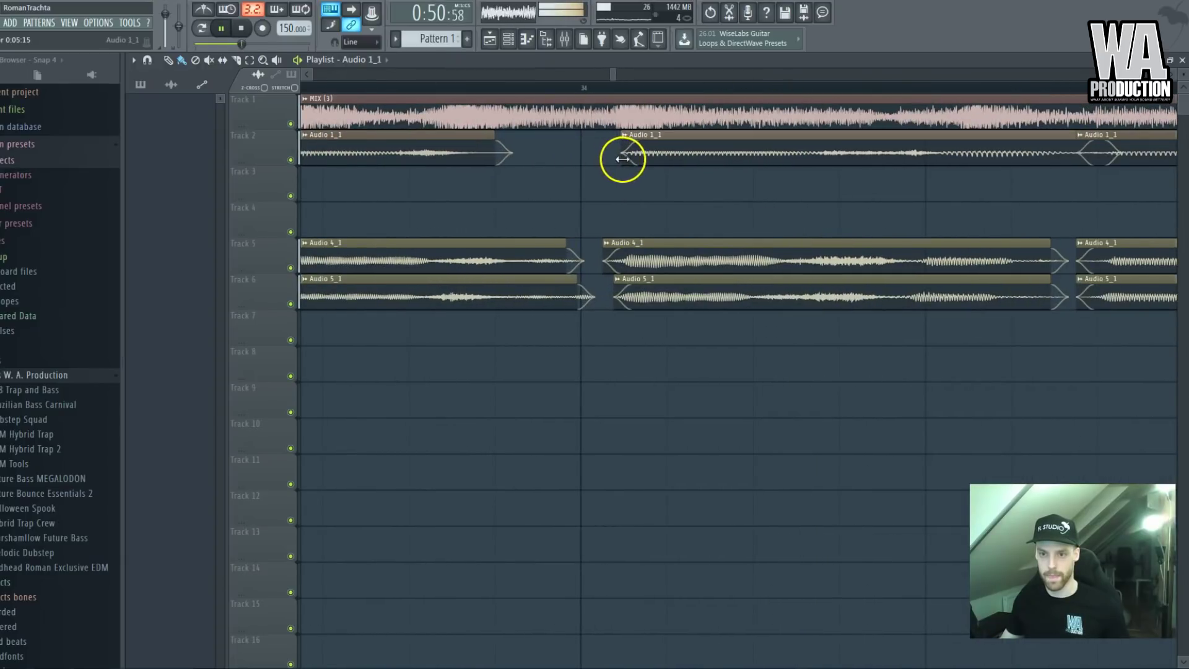
pyautogui.scroll(-2, 622, 244)
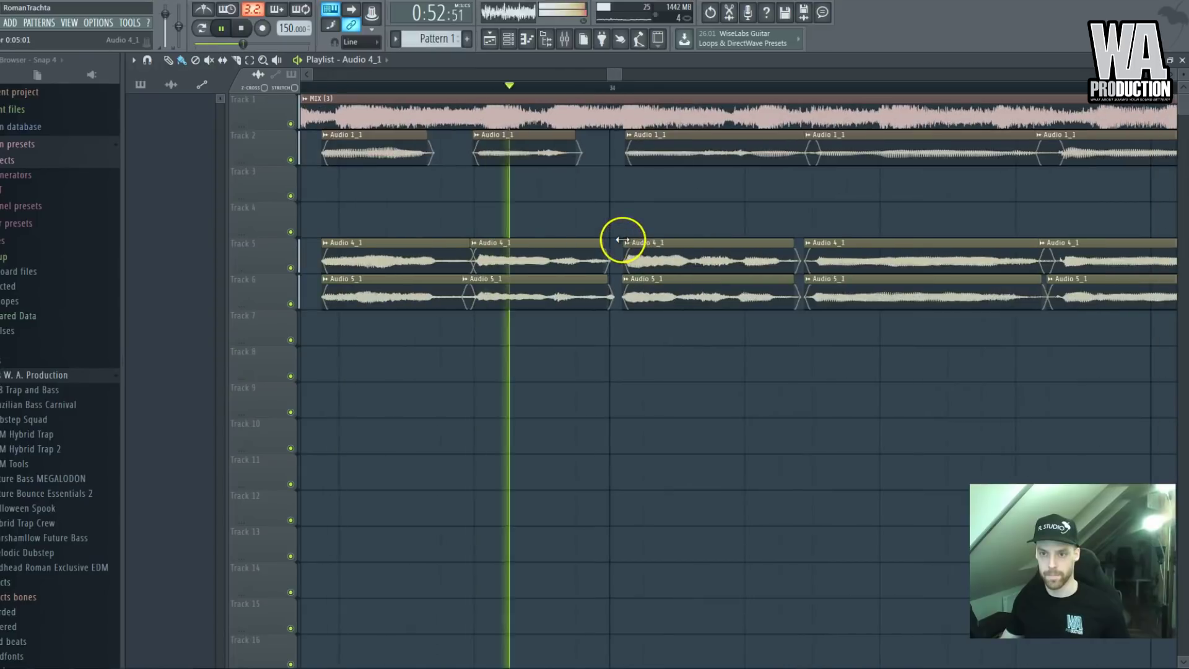
pyautogui.scroll(-3, 625, 245)
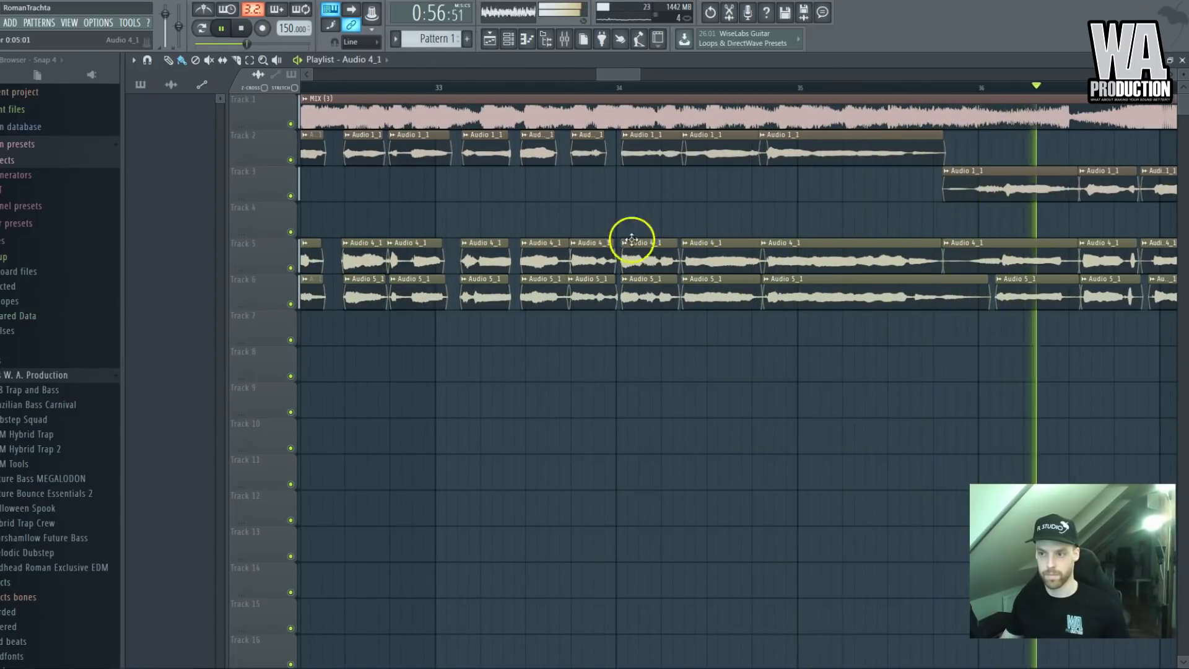
pyautogui.scroll(-3, 823, 244)
pyautogui.scroll(1, 866, 247)
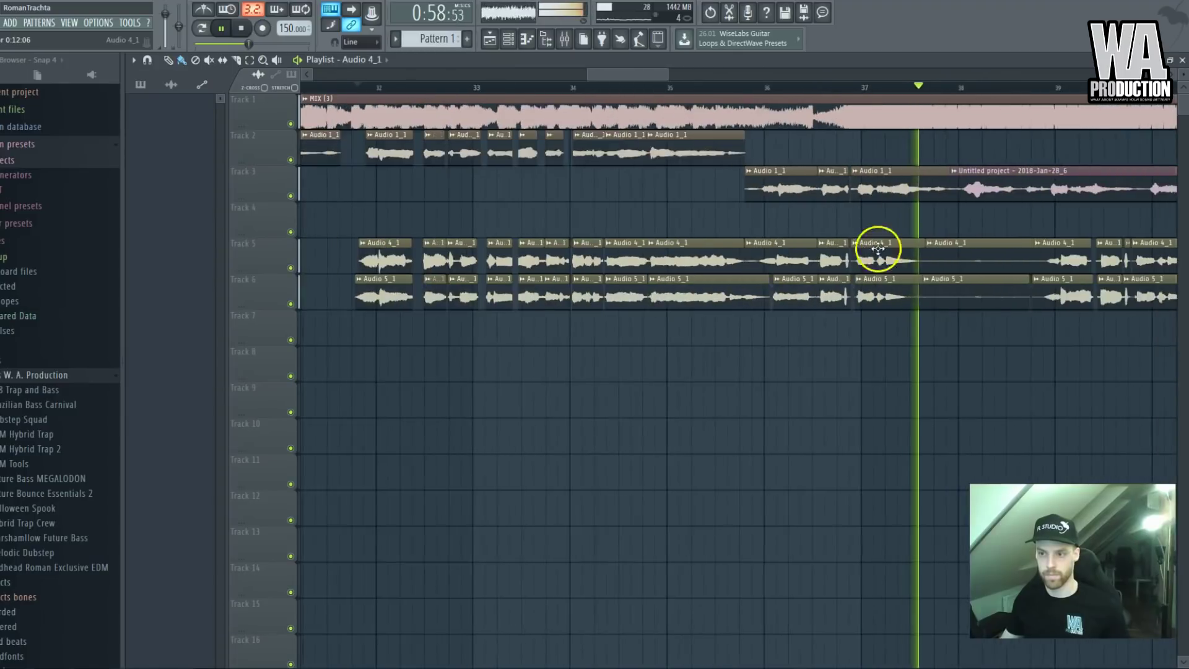
pyautogui.scroll(3, 879, 248)
# With the slice tool, delete four near-silent Audio 4_1/5_1 sections on Tracks 5–6
pyautogui.click(237, 60)
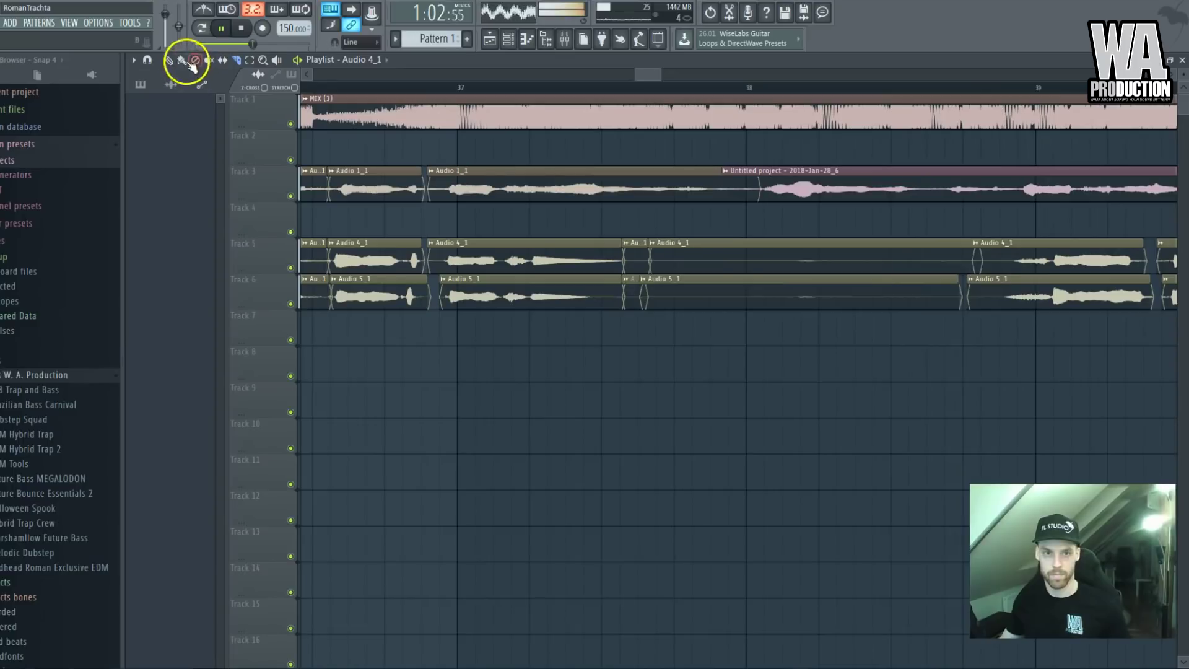
pyautogui.rightClick(695, 266)
pyautogui.rightClick(643, 265)
pyautogui.rightClick(633, 298)
pyautogui.rightClick(654, 302)
pyautogui.scroll(-9, 704, 316)
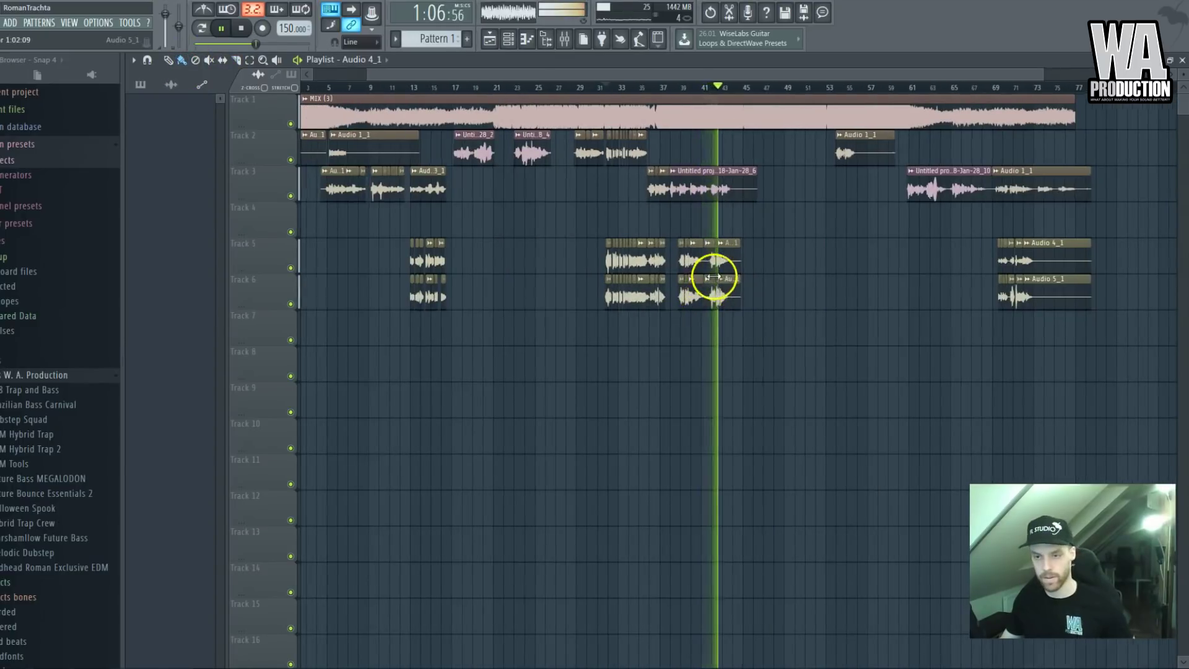
# Set the play position near bar 35 and move the Untitled project clip later to bar 45
pyautogui.scroll(4, 813, 291)
pyautogui.scroll(-1, 792, 295)
pyautogui.click(648, 191)
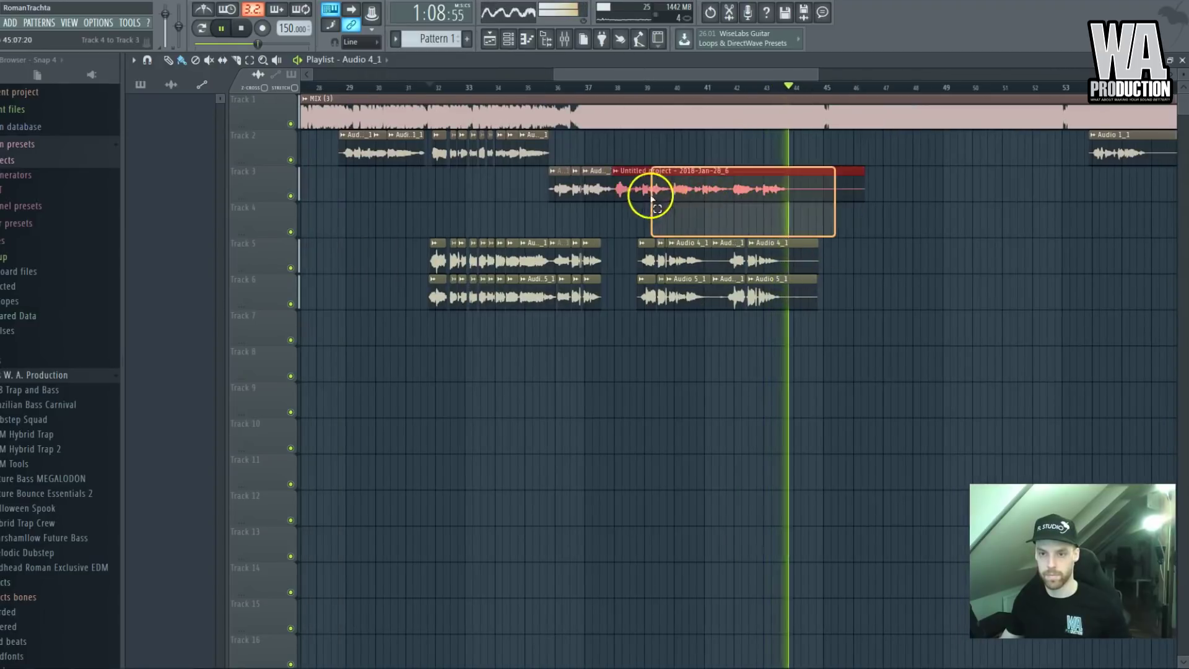
pyautogui.click(539, 88)
pyautogui.scroll(3, 646, 209)
pyautogui.press('space')
pyautogui.scroll(4, 646, 210)
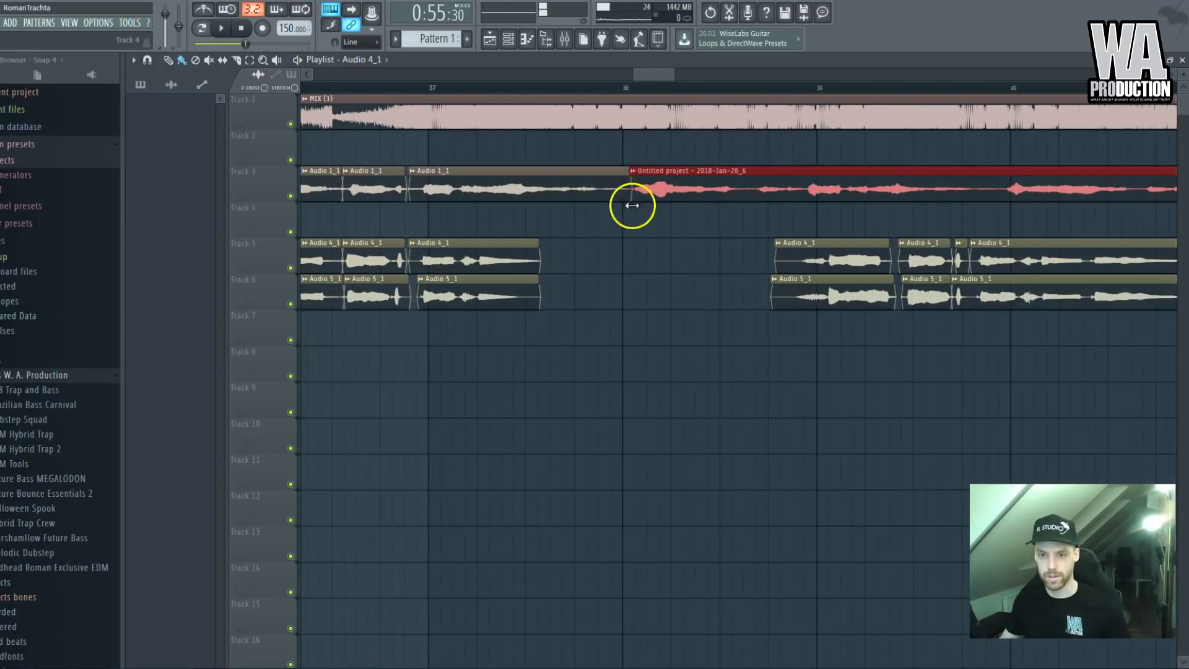
pyautogui.scroll(-5, 626, 210)
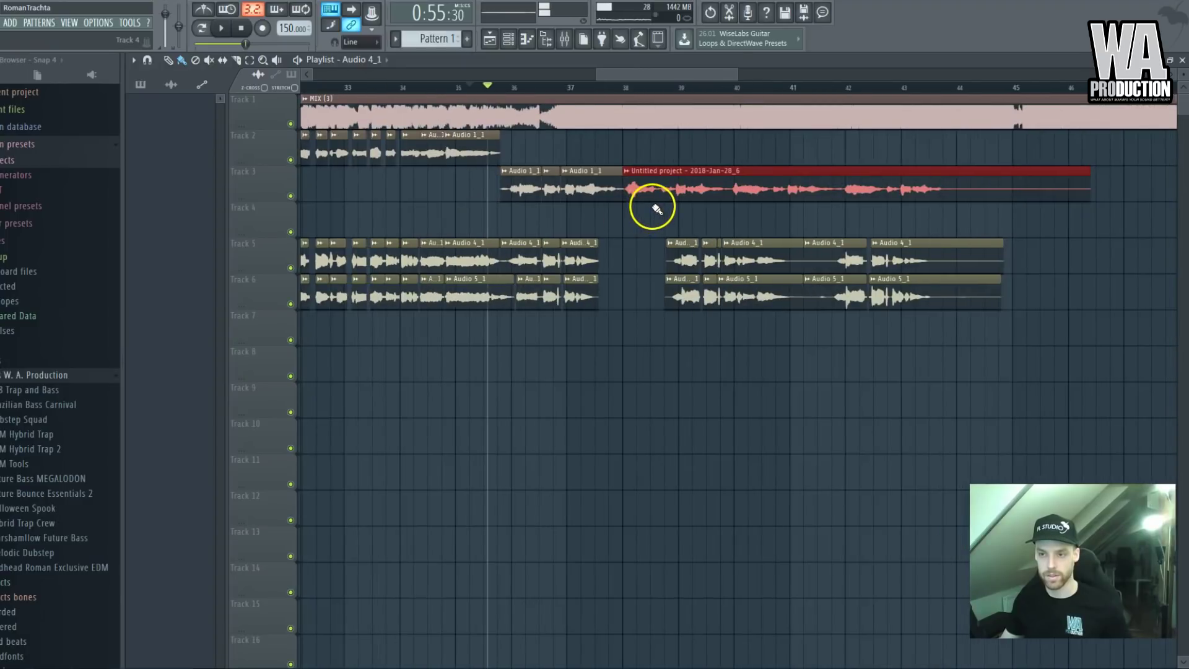
pyautogui.moveTo(652, 194); pyautogui.dragTo(1074, 189)
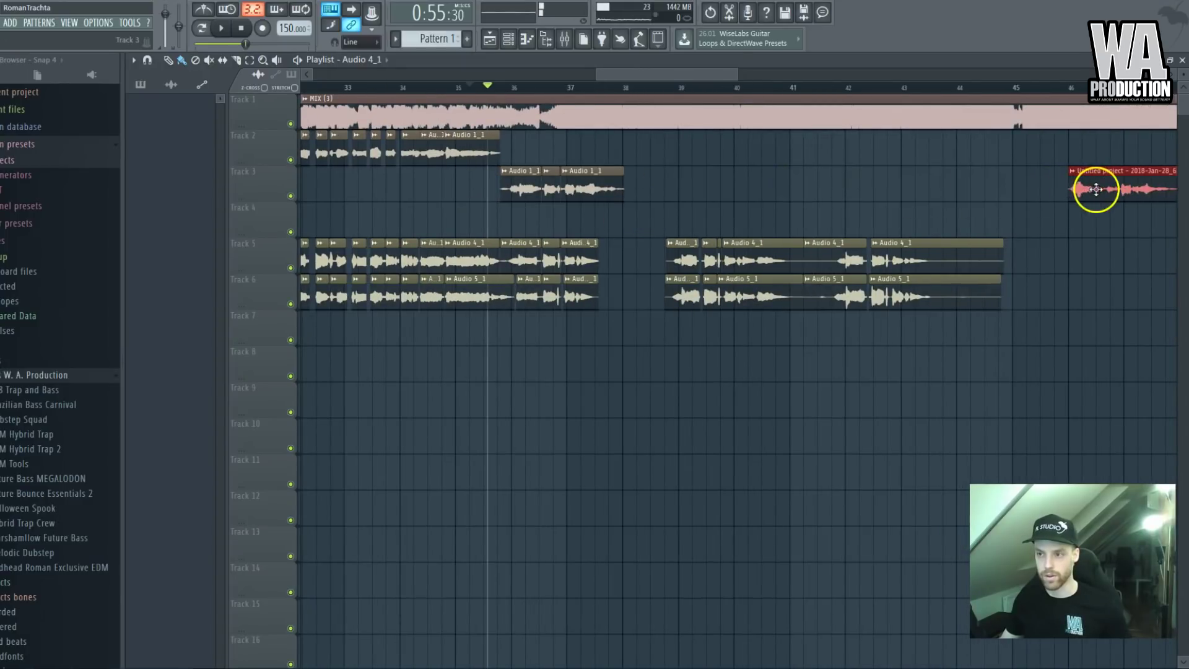
# Select the Audio 4_1 and Audio 5_1 clips near bar 41 and trim their start
pyautogui.press('space')
pyautogui.scroll(-6, 1004, 204)
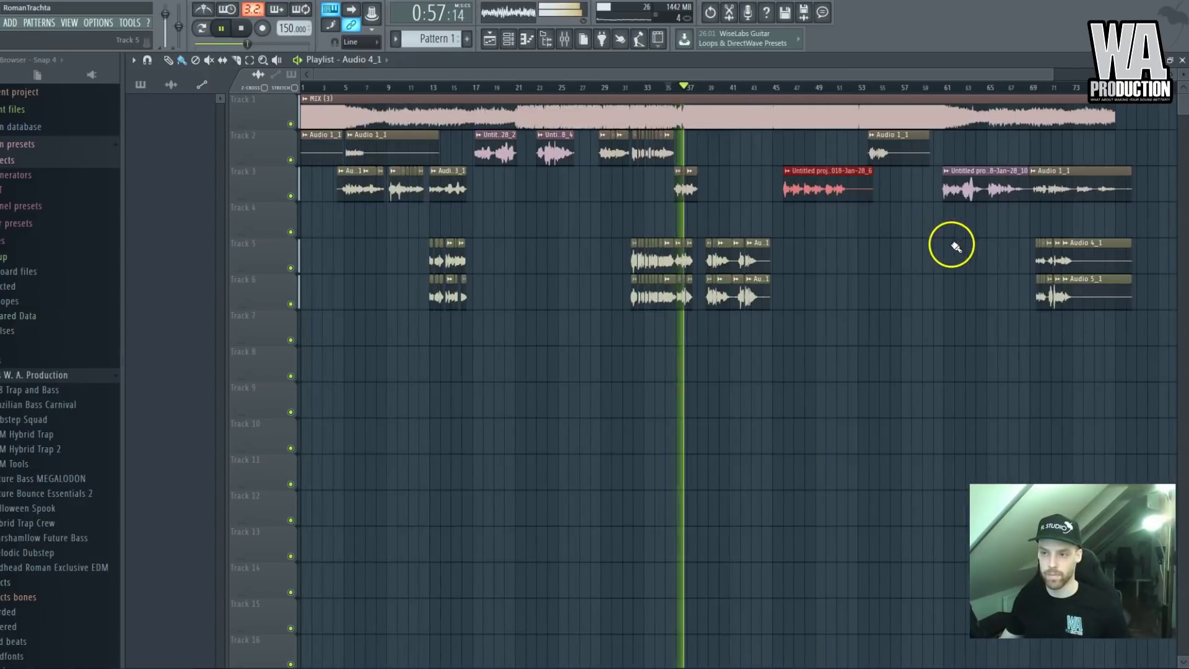
pyautogui.scroll(8, 499, 253)
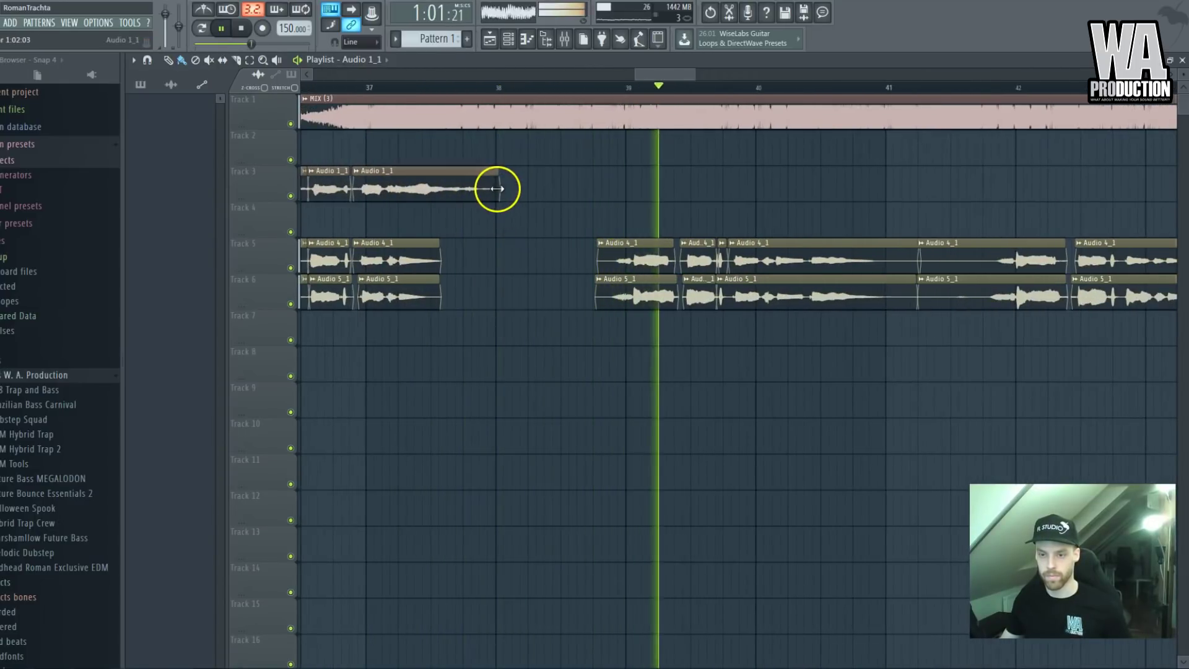
pyautogui.scroll(-5, 597, 226)
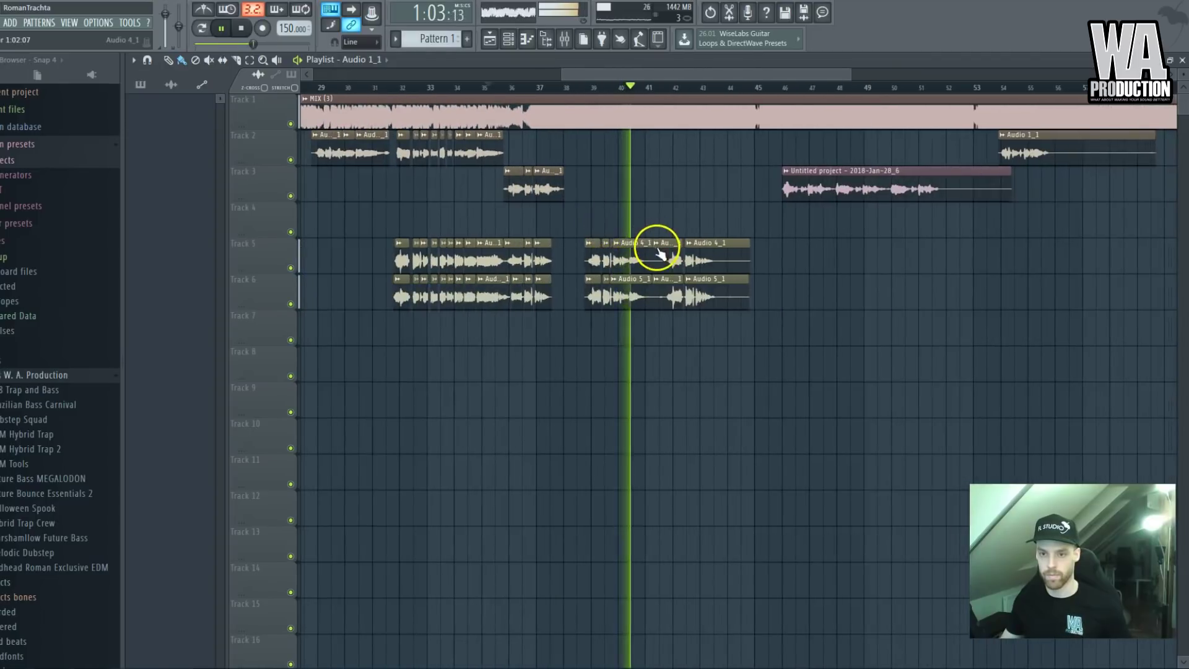
pyautogui.scroll(4, 658, 249)
pyautogui.keyDown('ctrl'); pyautogui.keyDown('shift'); pyautogui.click(651, 279); pyautogui.keyUp('shift'); pyautogui.keyUp('ctrl')
pyautogui.keyDown('ctrl'); pyautogui.keyDown('shift'); pyautogui.click(650, 262); pyautogui.keyUp('shift'); pyautogui.keyUp('ctrl')
pyautogui.moveTo(638, 256); pyautogui.dragTo(613, 244)
# Move the Untitled project clip down onto Track 4 near bar 38
pyautogui.click(629, 240)
pyautogui.scroll(-2, 613, 244)
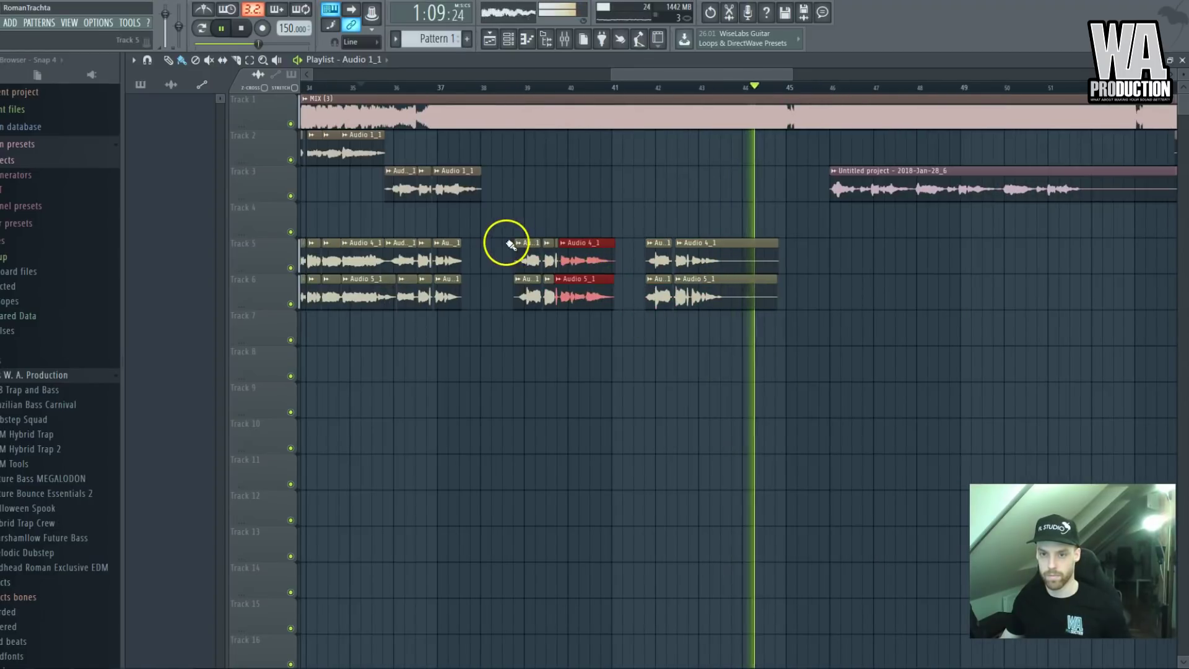
pyautogui.moveTo(806, 378); pyautogui.dragTo(762, 258)
pyautogui.scroll(2, 614, 258)
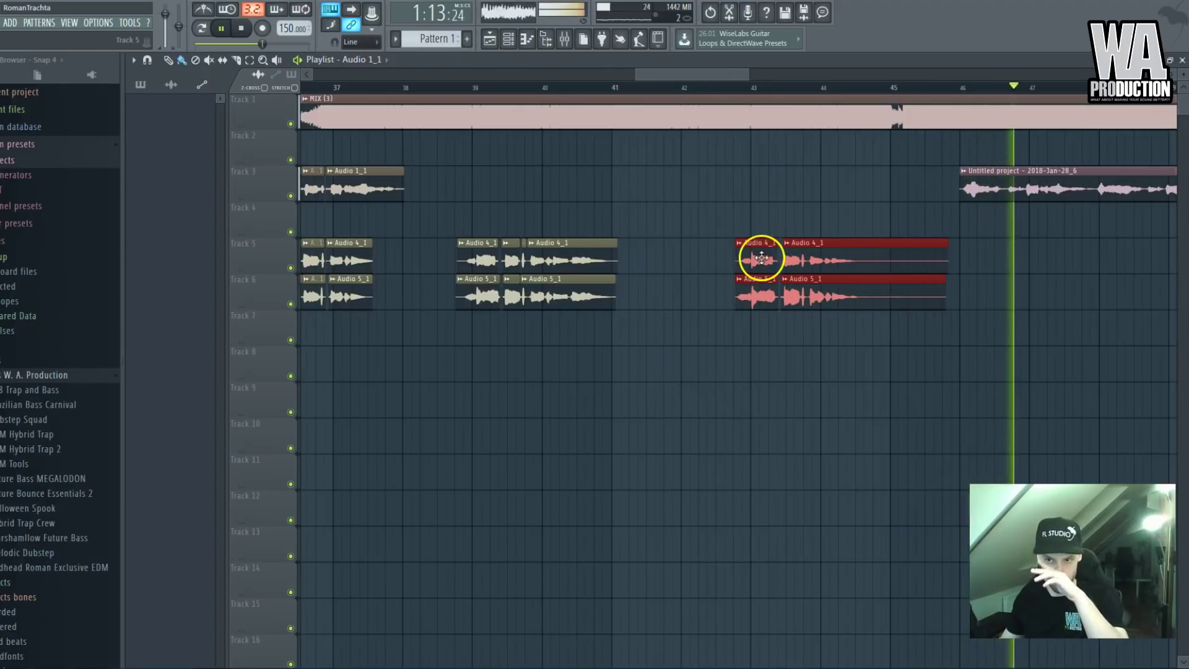
pyautogui.press('space')
pyautogui.scroll(-3, 669, 161)
pyautogui.click(934, 211)
pyautogui.scroll(3, 651, 213)
pyautogui.moveTo(967, 189); pyautogui.dragTo(500, 227)
# Check the Untitled project clip's settings while auditioning playback from bar 37
pyautogui.scroll(-2, 496, 228)
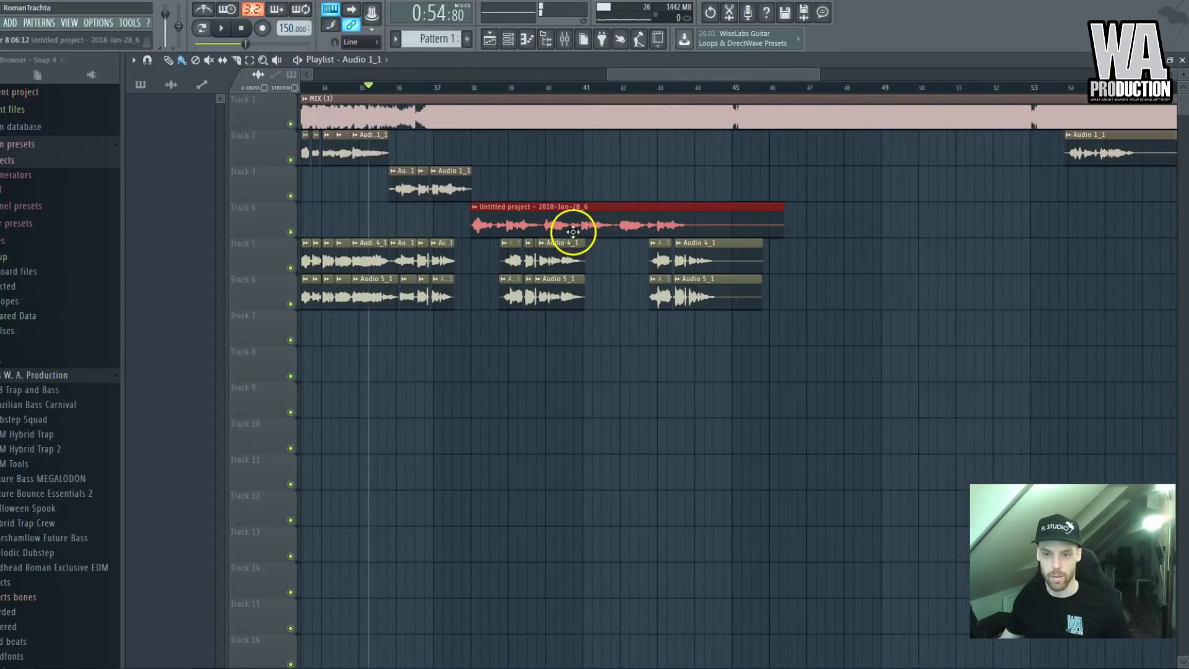
pyautogui.doubleClick(575, 223)
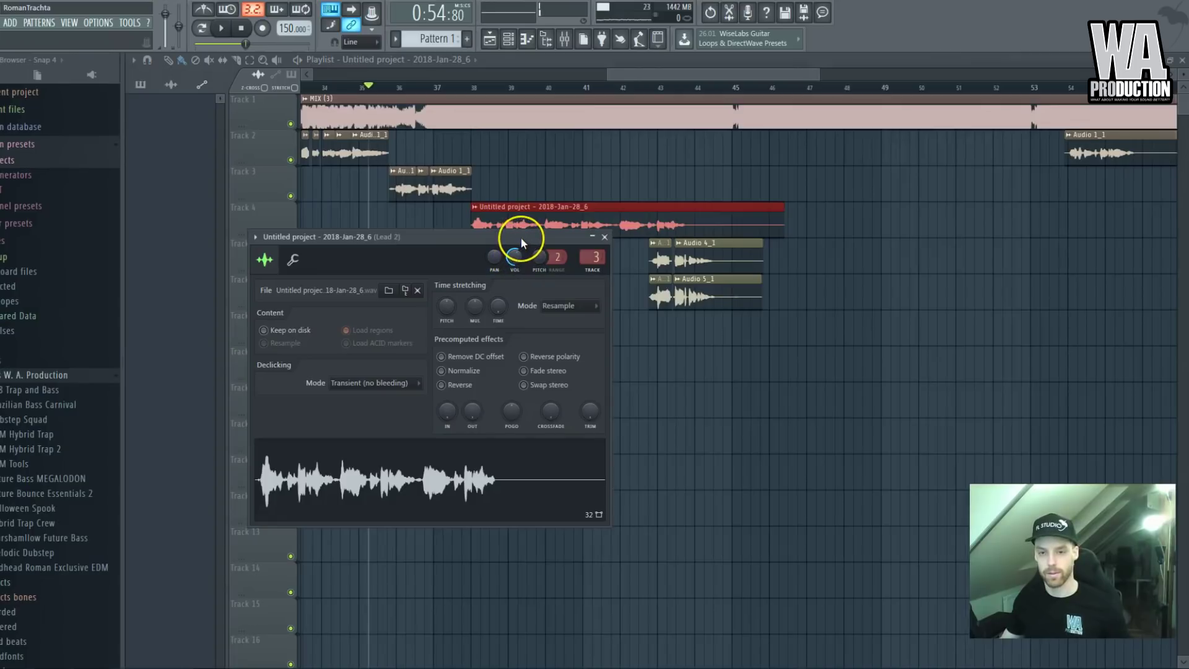
pyautogui.press('Escape')
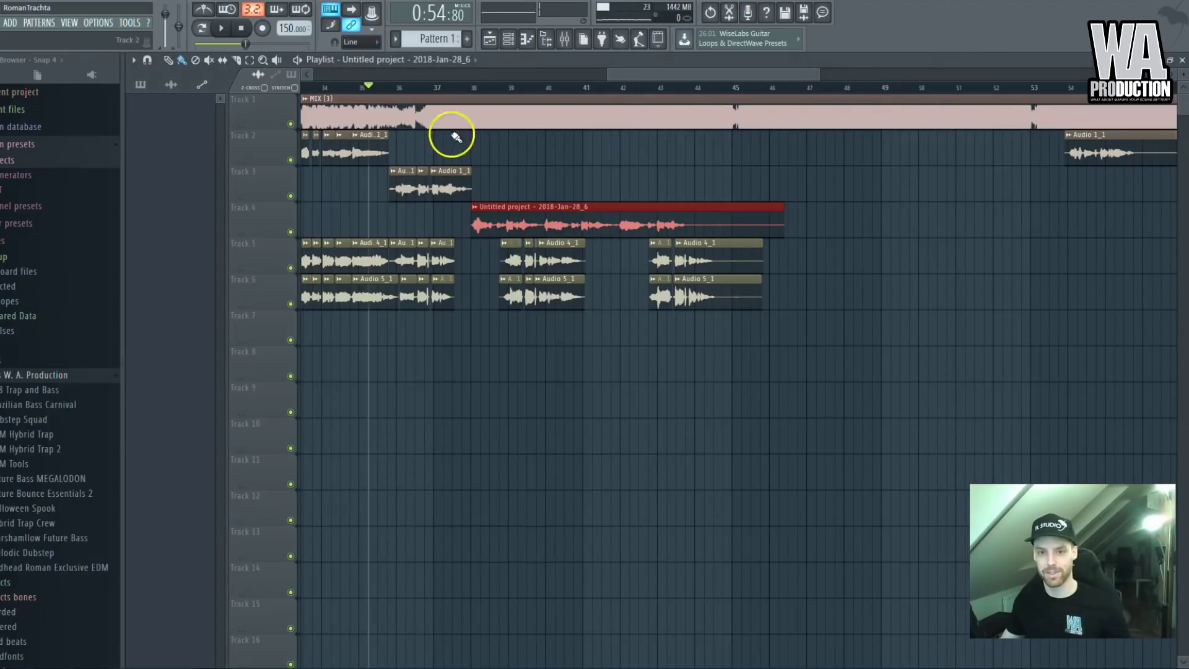
pyautogui.press('space')
pyautogui.click(431, 89)
pyautogui.scroll(3, 471, 186)
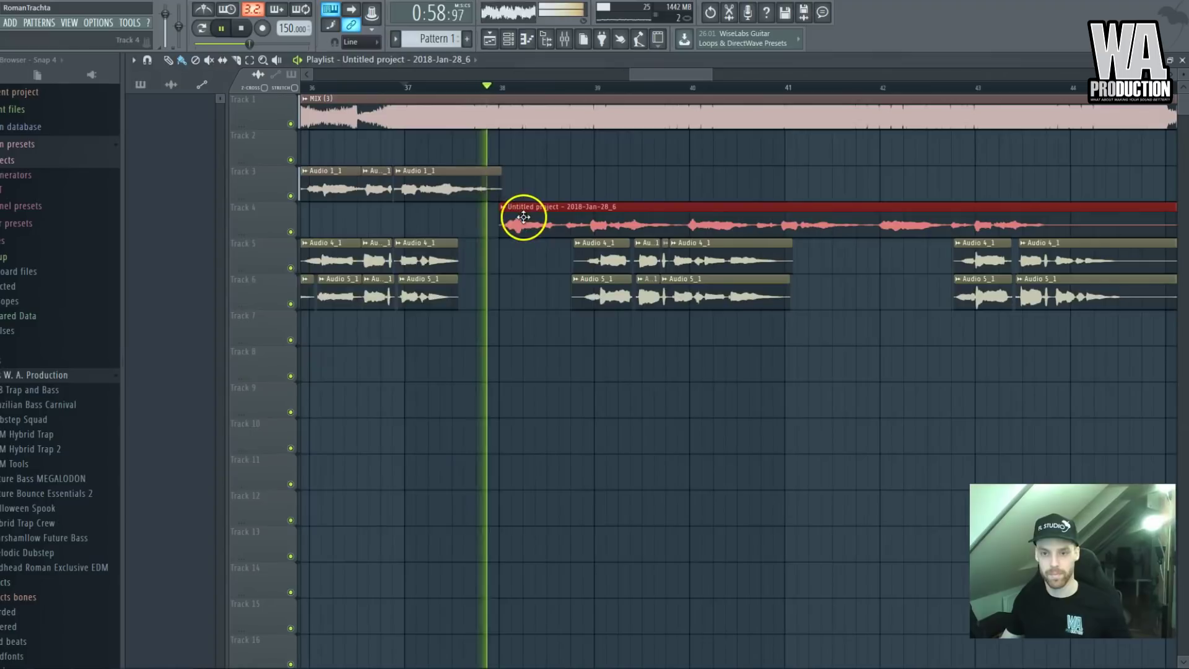
pyautogui.doubleClick(526, 216)
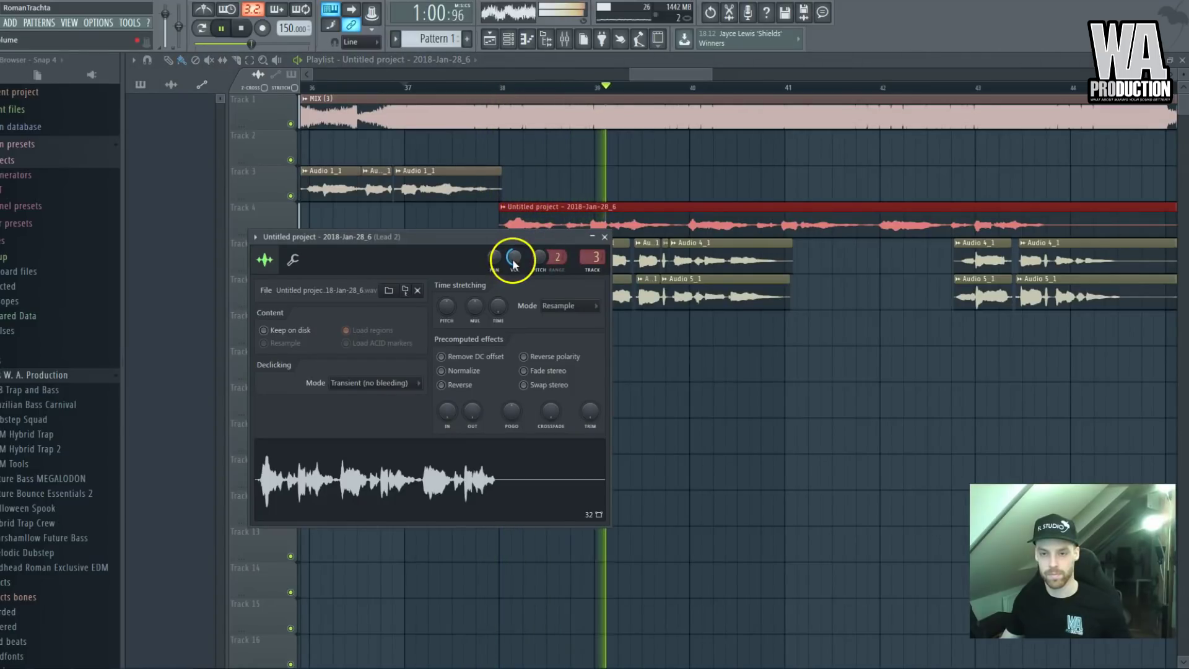
pyautogui.click(625, 176)
pyautogui.press('space')
# Delete the stray clip copy on Track 3 and move the Track 4 clip to bar 42
pyautogui.click(634, 171)
pyautogui.click(561, 187)
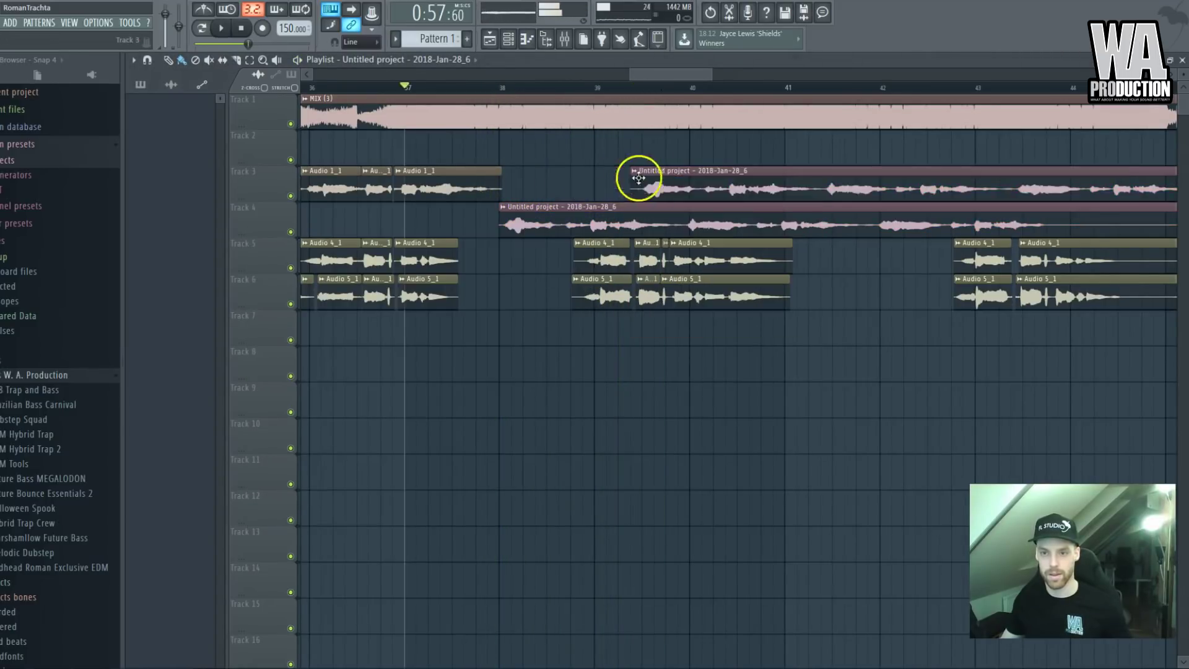
pyautogui.rightClick(639, 178)
pyautogui.moveTo(531, 223); pyautogui.dragTo(918, 225)
pyautogui.scroll(-3, 775, 244)
pyautogui.press('space')
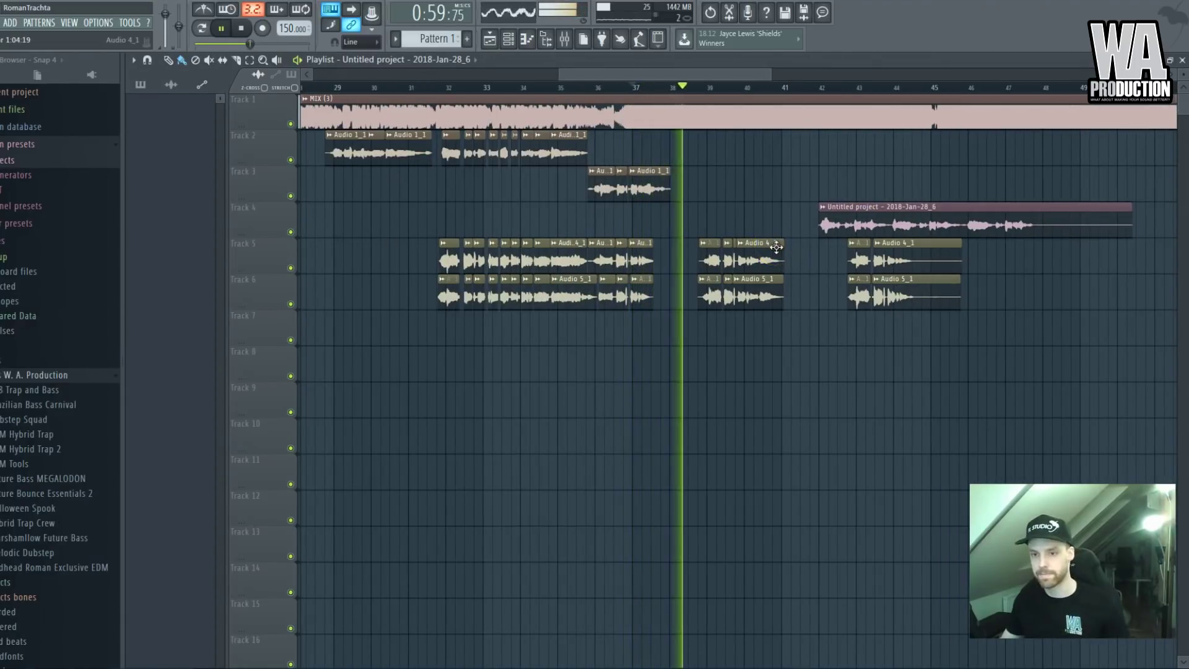
# Drag the Track 4 vocal clip back so it starts at bar 39
pyautogui.scroll(3, 796, 244)
pyautogui.press('space')
pyautogui.press('space')
pyautogui.moveTo(887, 225); pyautogui.dragTo(643, 226)
pyautogui.scroll(1, 636, 257)
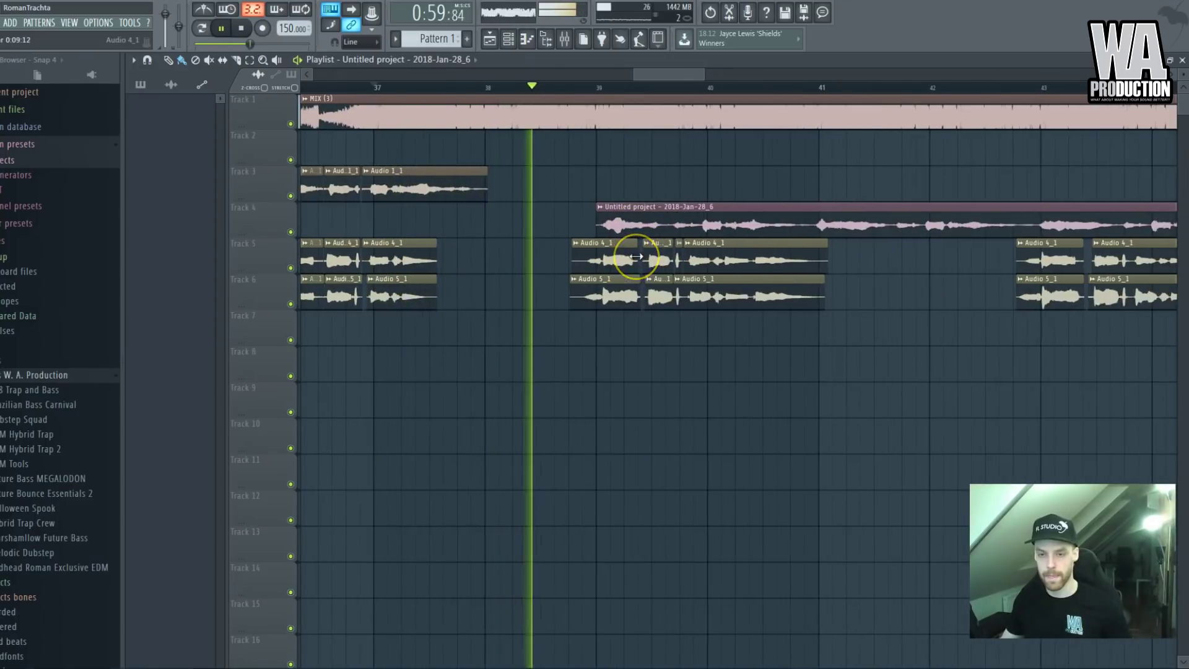
pyautogui.scroll(-3, 636, 257)
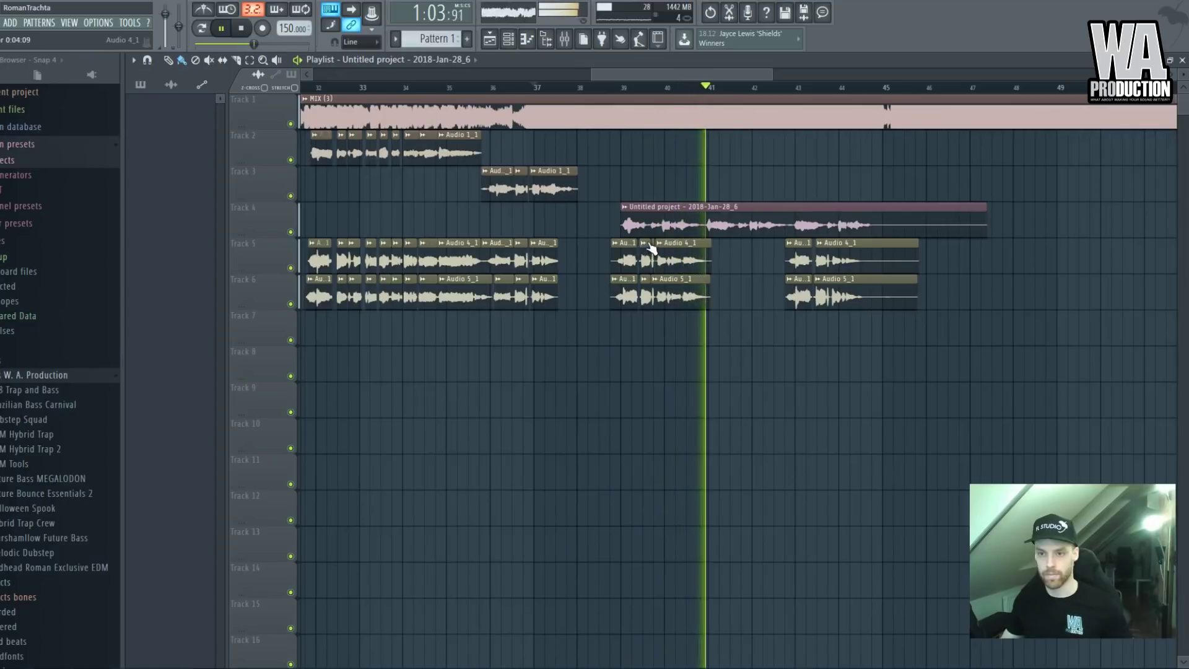
# Check the clip's settings and delete the stray clip placed on Track 3
pyautogui.doubleClick(656, 231)
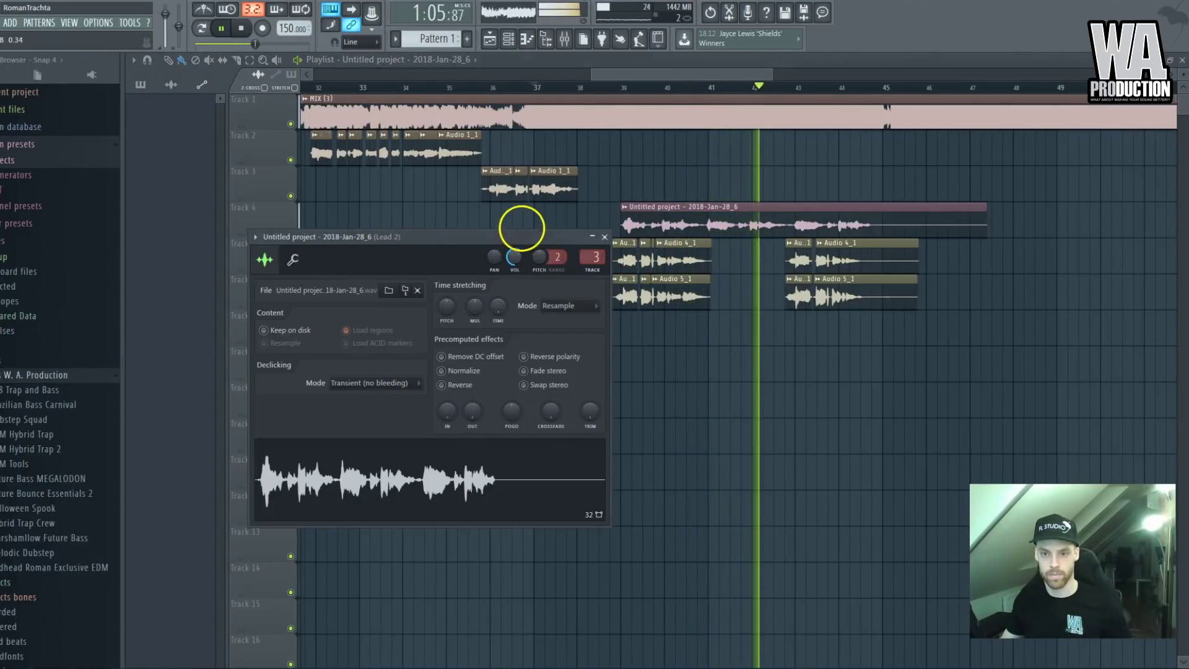
pyautogui.press('space')
pyautogui.click(642, 179)
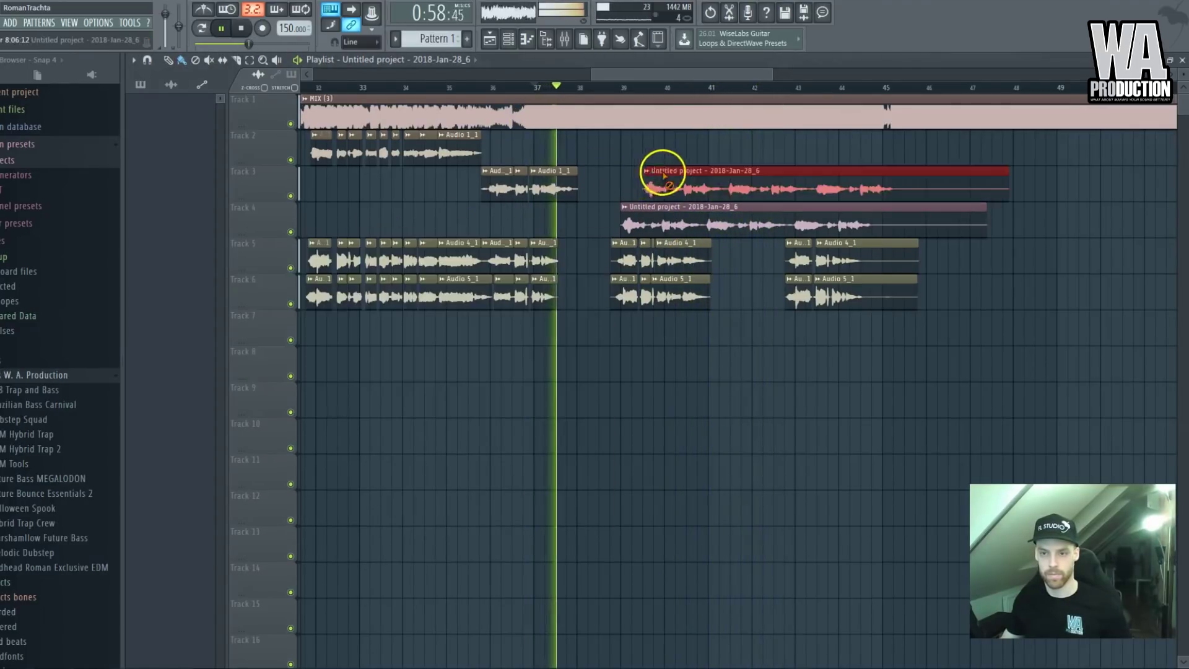
pyautogui.rightClick(661, 177)
pyautogui.scroll(2, 614, 210)
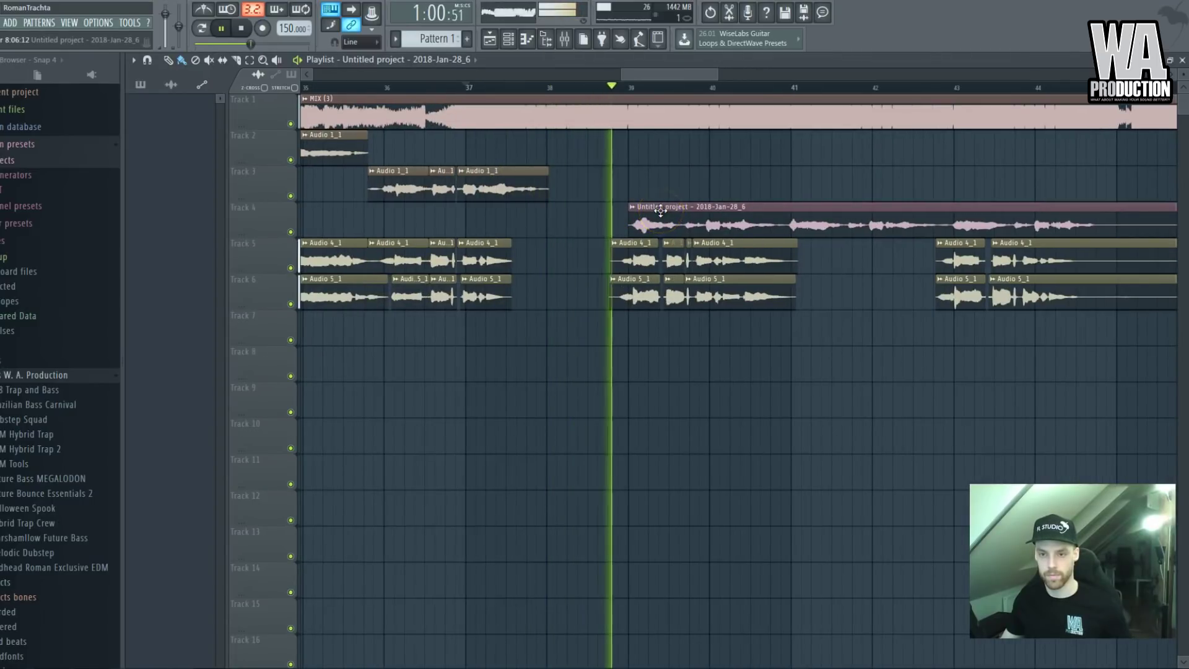
pyautogui.scroll(-3, 684, 299)
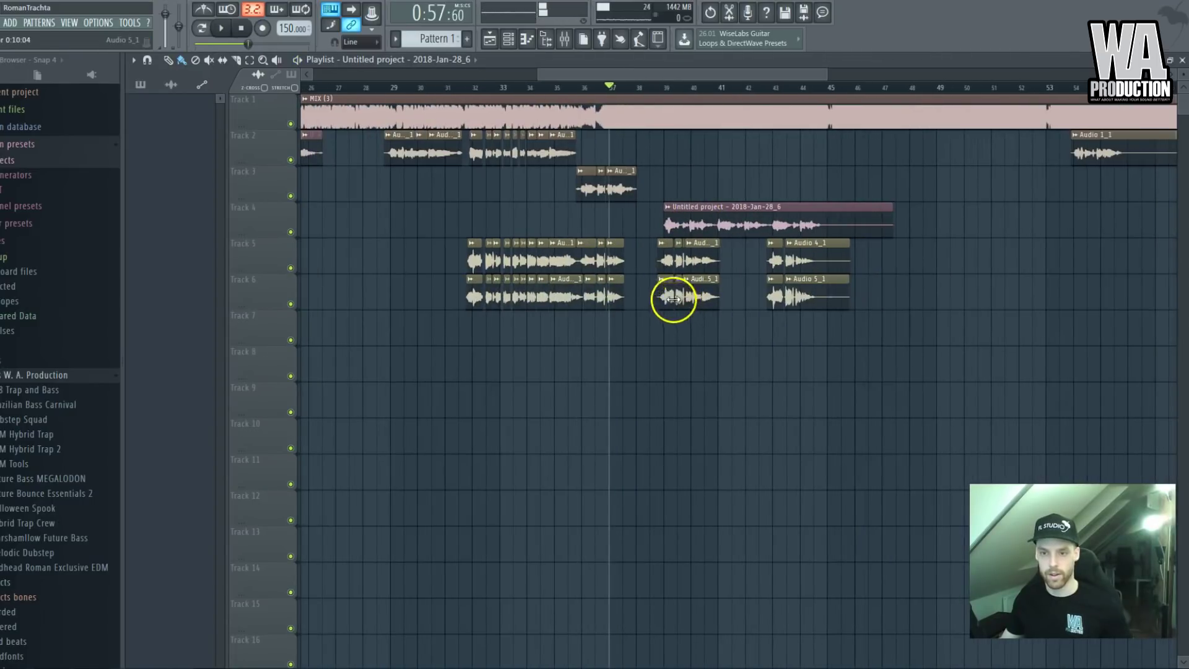
# Load Fruity Balance onto the Back 1 mixer insert fed by the Audio 4_1 channel
pyautogui.doubleClick(682, 260)
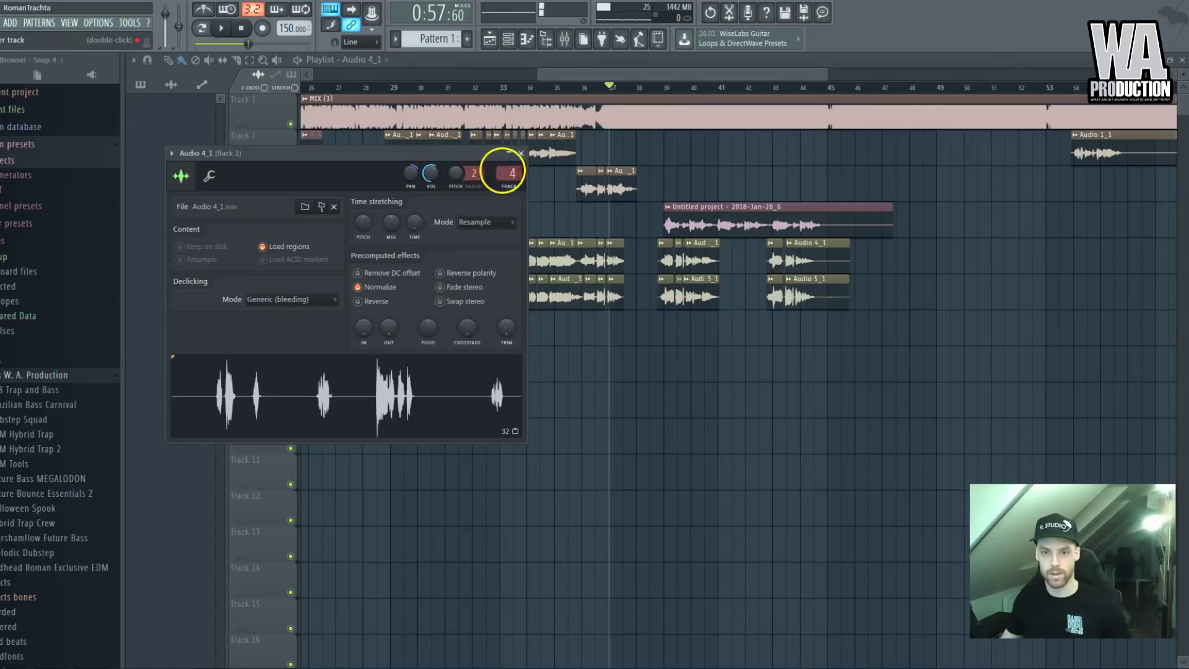
pyautogui.click(503, 172)
pyautogui.click(968, 340)
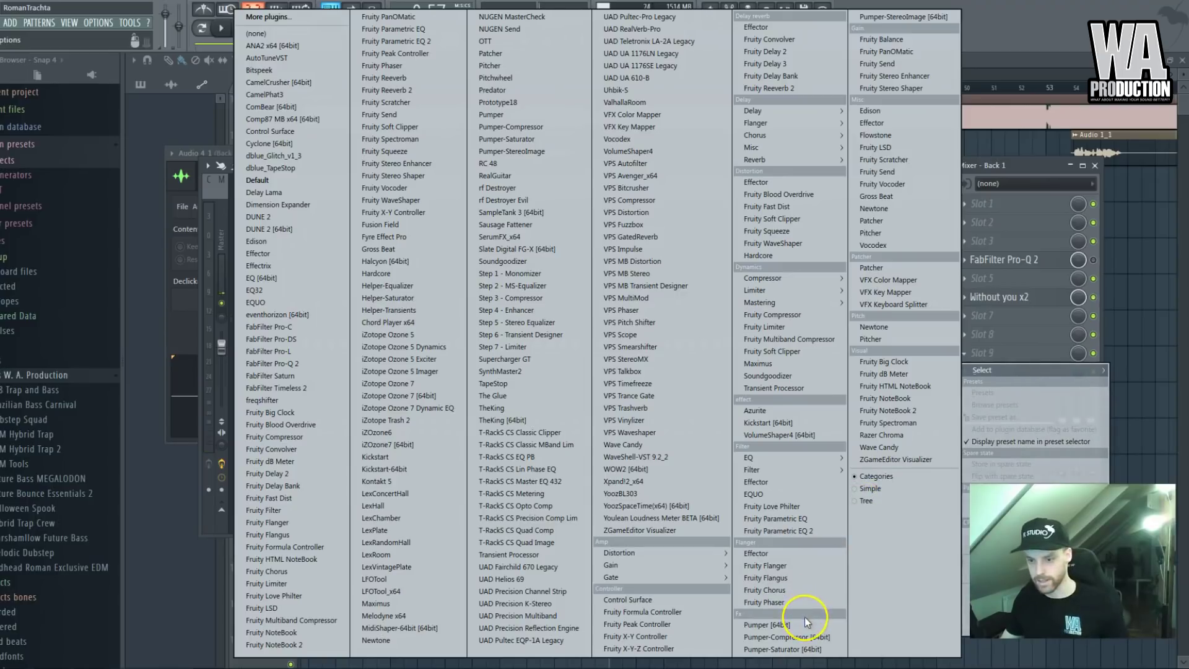
pyautogui.click(884, 39)
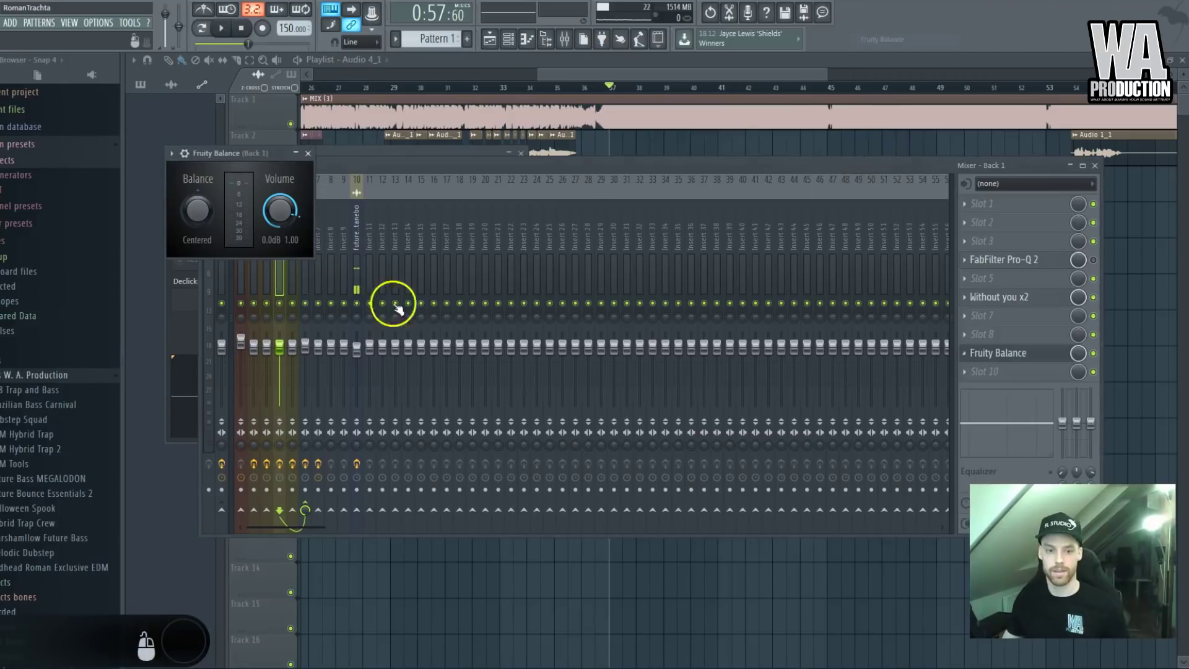
# Create a Volume automation clip for Fruity Balance and copy its first point's value
pyautogui.rightClick(284, 217)
pyautogui.click(321, 296)
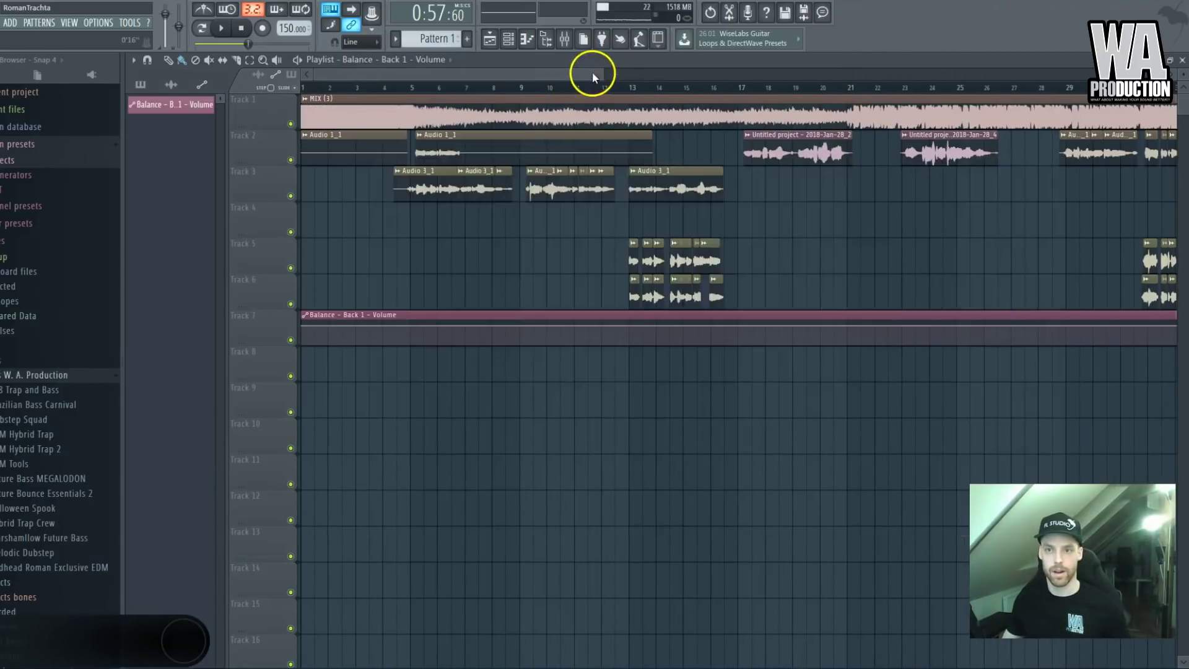
pyautogui.rightClick(303, 331)
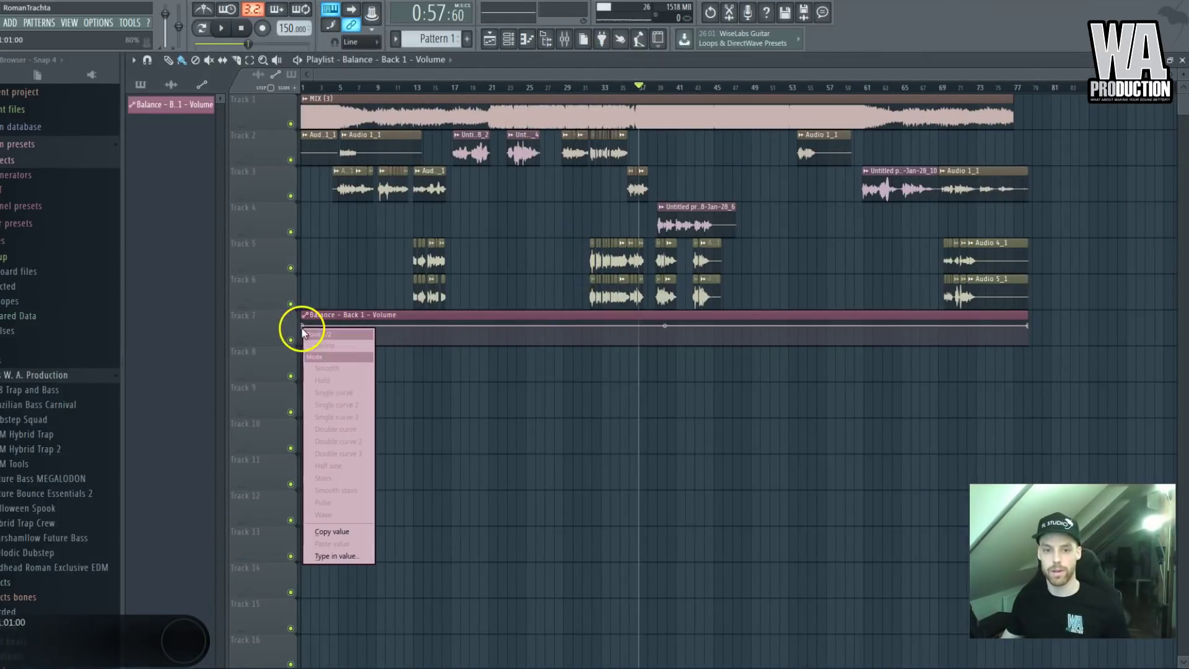
pyautogui.click(352, 533)
pyautogui.scroll(3, 607, 326)
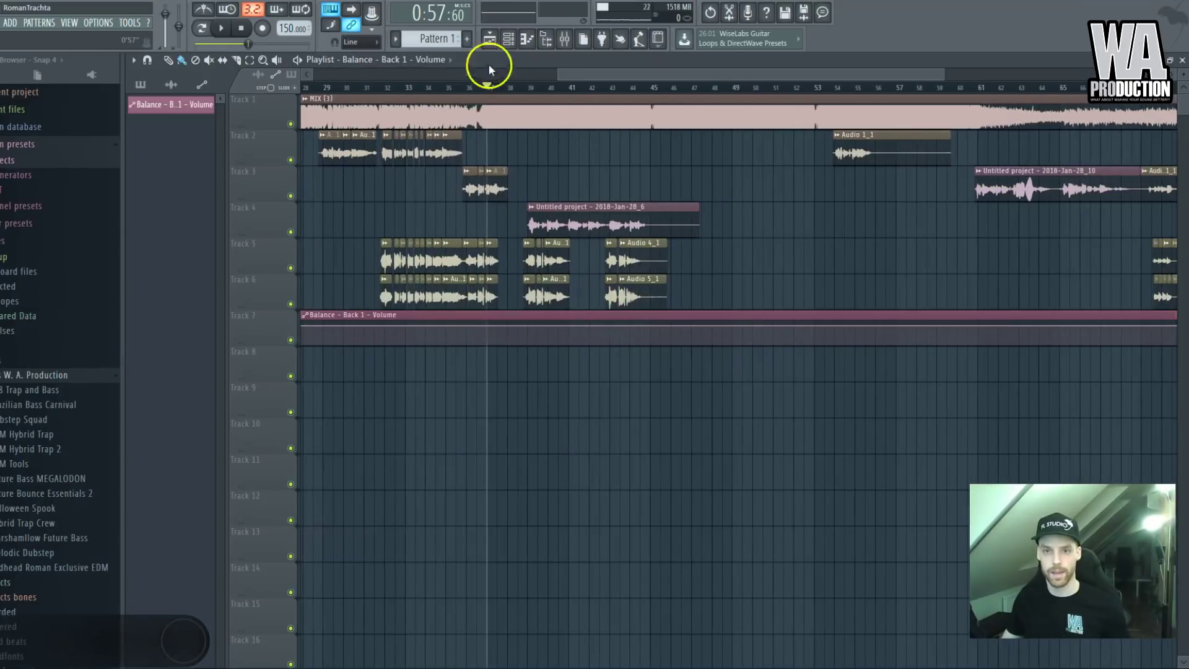
# Load Fruity Balance into an empty slot of the Back 2 mixer insert
pyautogui.click(565, 39)
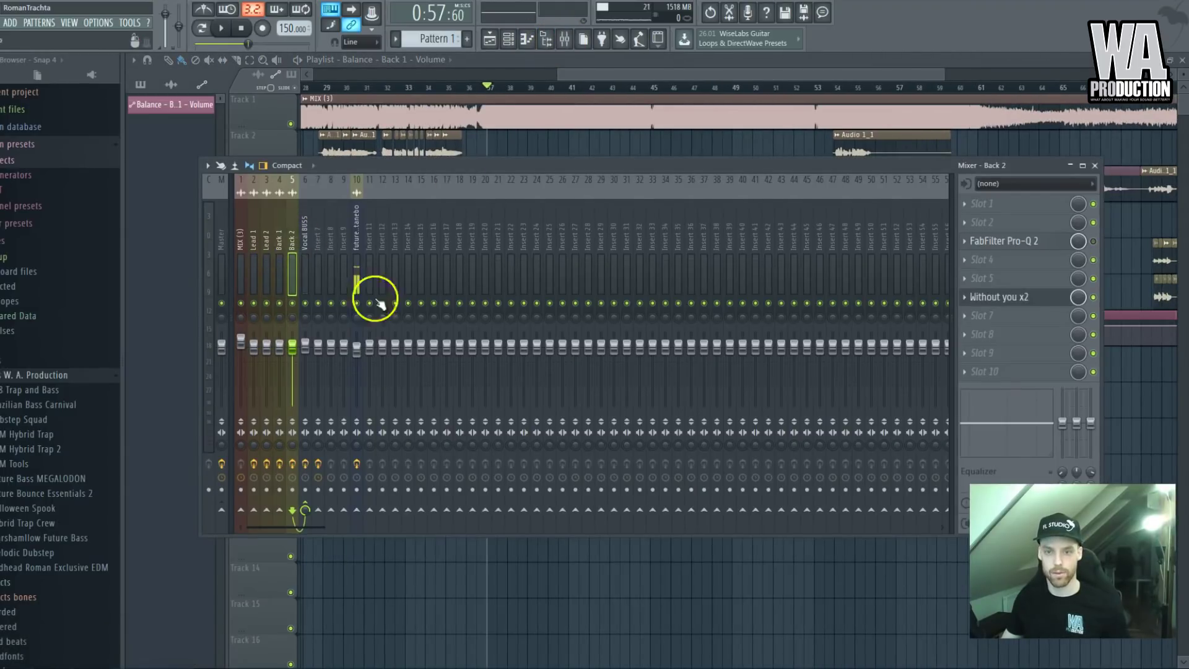
pyautogui.click(1005, 342)
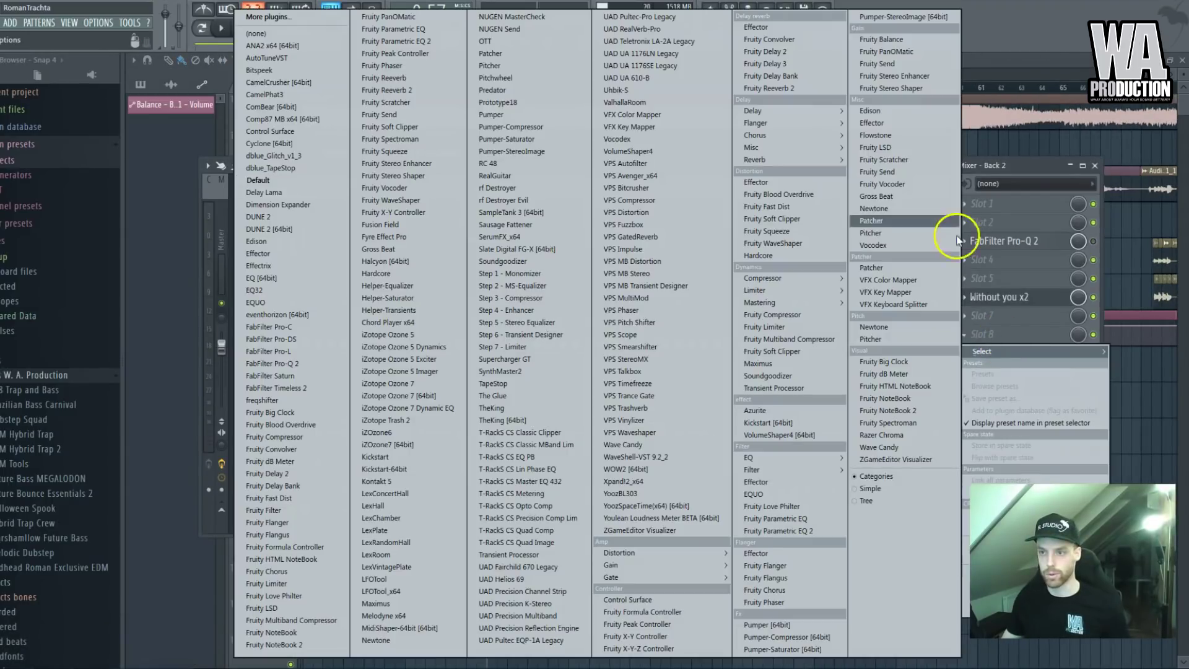
pyautogui.click(898, 39)
# Link the Back 2 Fruity Balance Volume to the Balance - Back 1 - Volume automation clip
pyautogui.rightClick(288, 228)
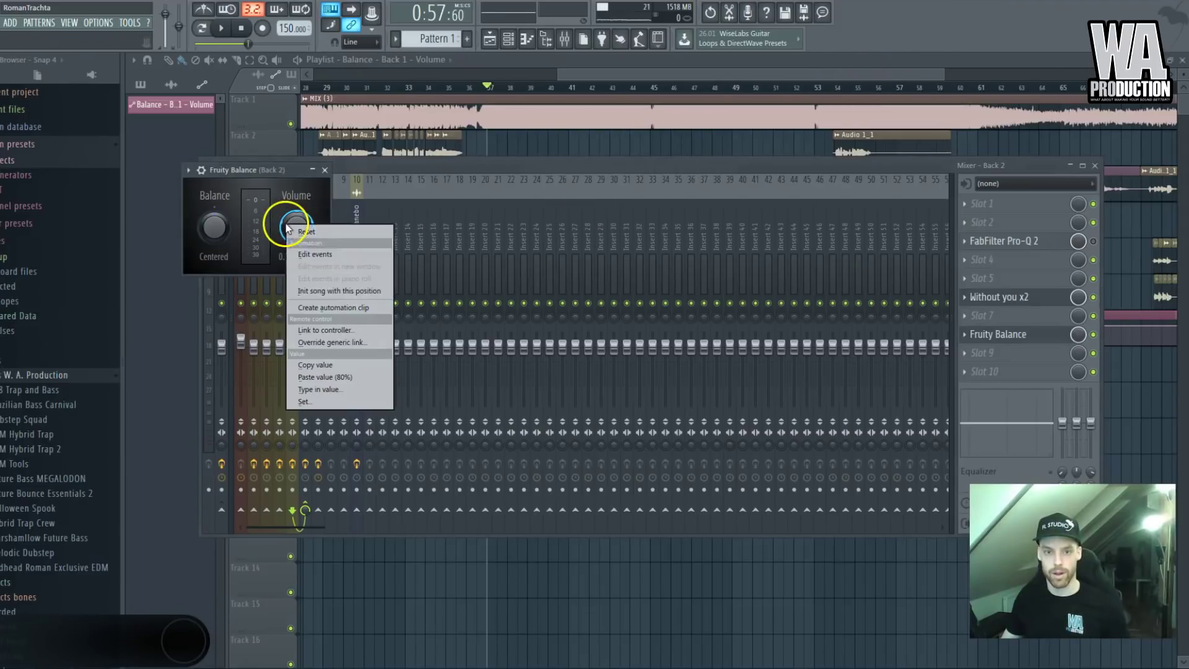
pyautogui.click(326, 330)
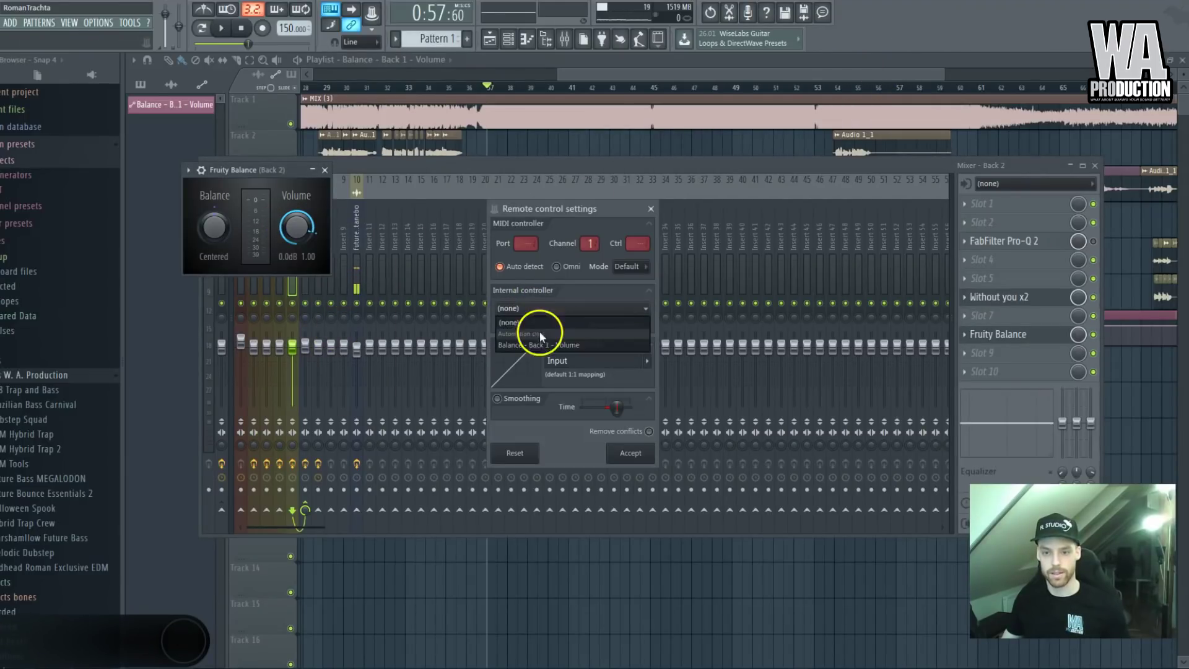
pyautogui.click(539, 344)
pyautogui.click(620, 451)
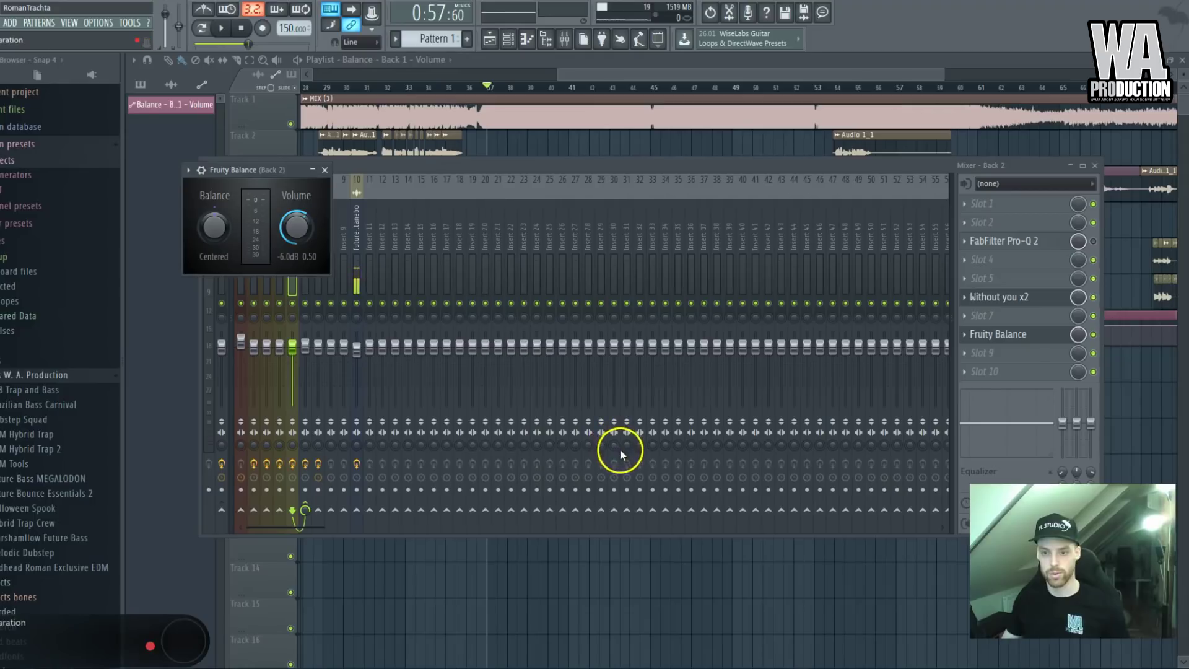
pyautogui.rightClick(295, 227)
pyautogui.click(335, 328)
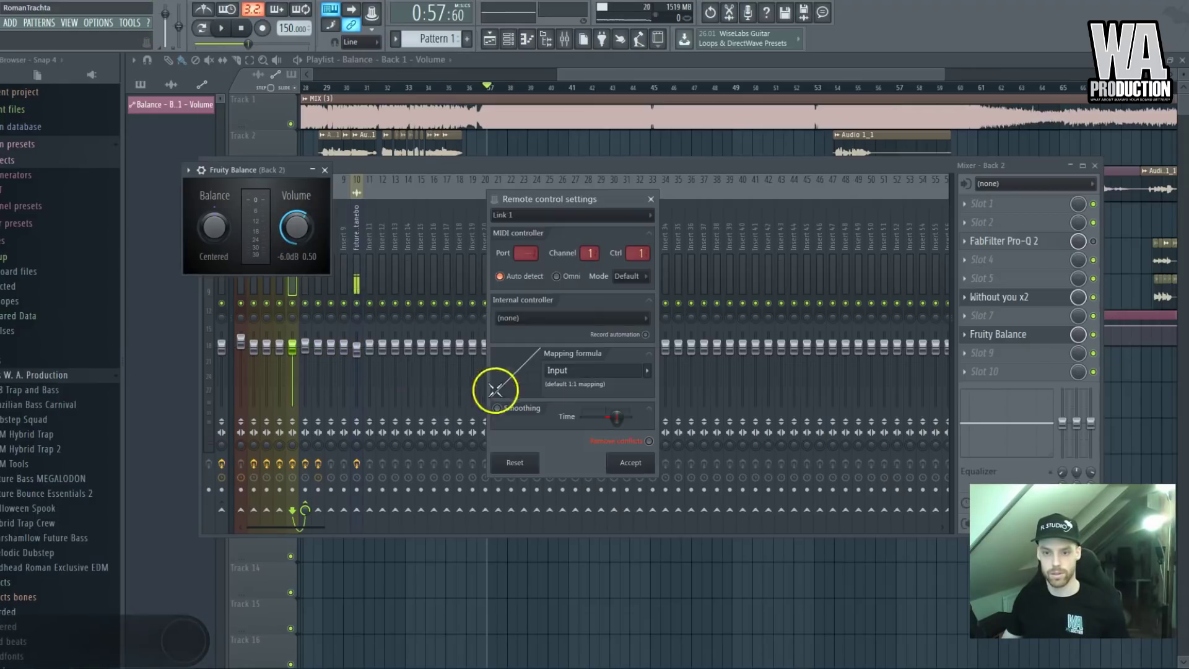
pyautogui.click(624, 456)
pyautogui.click(574, 60)
# Audition the arrangement and add a point to the Back 1 volume automation around bar 38
pyautogui.press('space')
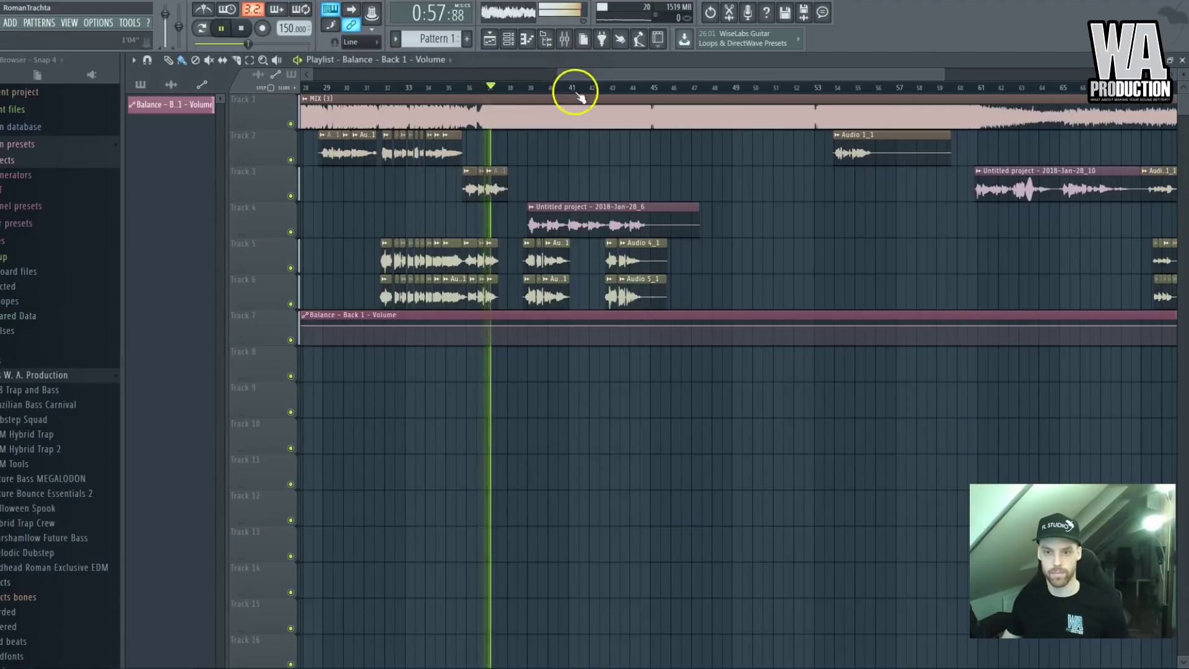
pyautogui.scroll(-4, 586, 127)
pyautogui.scroll(4, 644, 315)
pyautogui.scroll(2, 657, 325)
pyautogui.press('space')
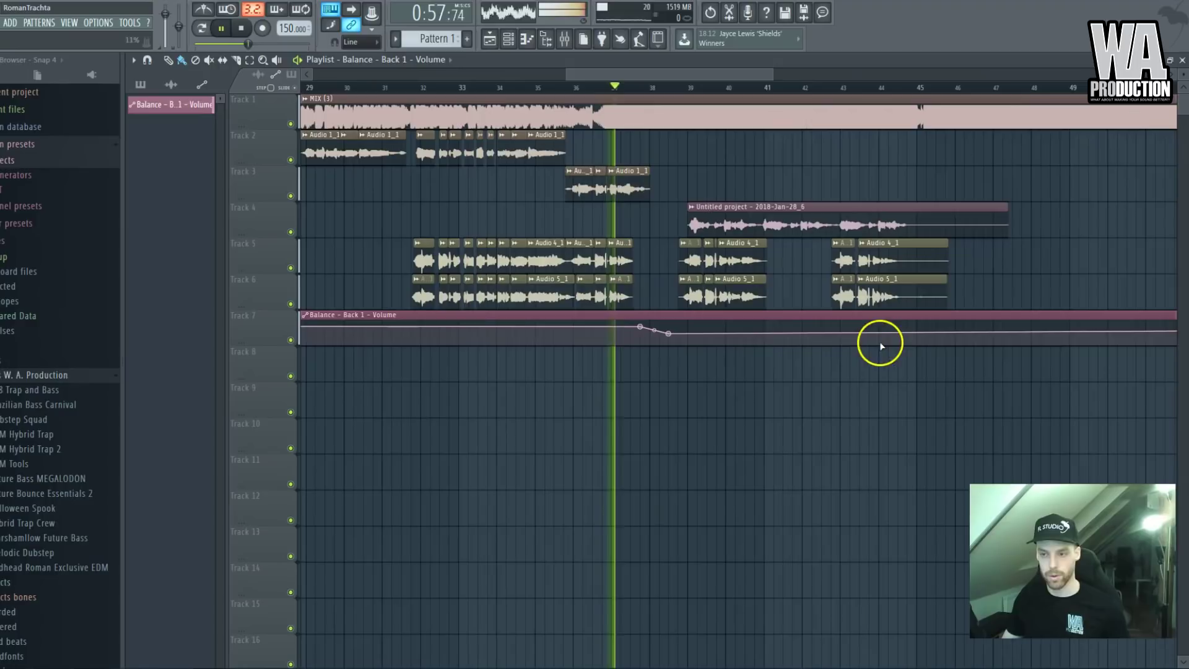
pyautogui.rightClick(907, 335)
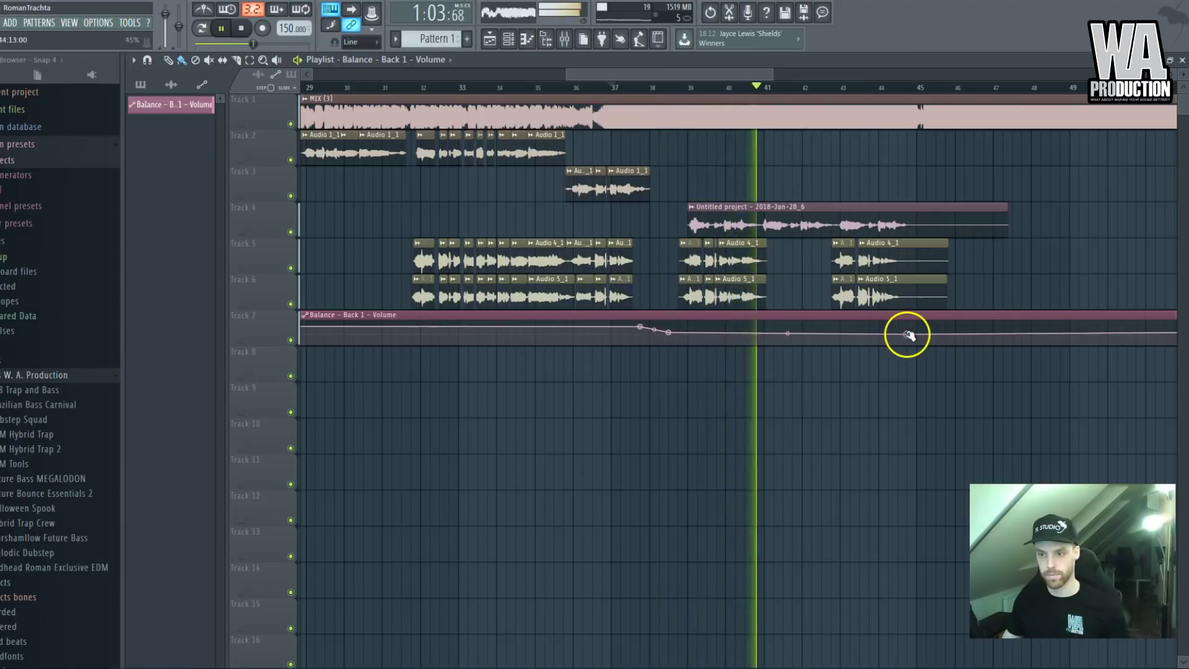
# Delete the stray clip from Track 9
pyautogui.scroll(-4, 787, 320)
pyautogui.click(750, 409)
pyautogui.rightClick(782, 409)
pyautogui.scroll(1, 733, 359)
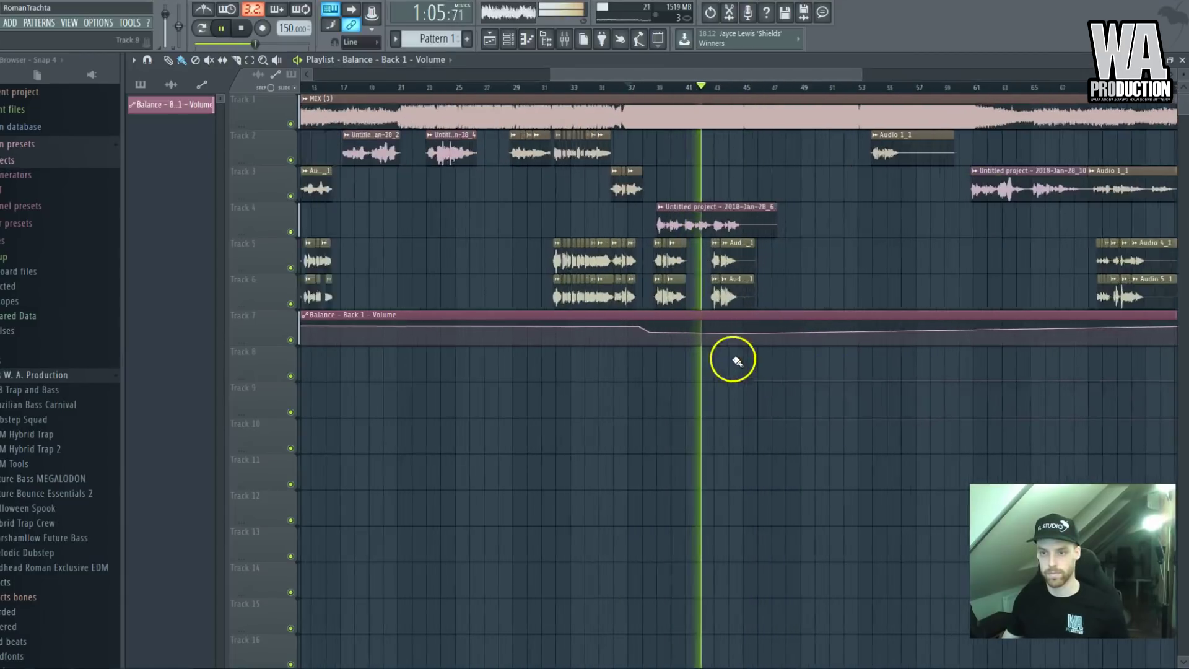
pyautogui.scroll(4, 737, 361)
# Slice the Track 4 vocal clip in two and move the second part later
pyautogui.click(608, 90)
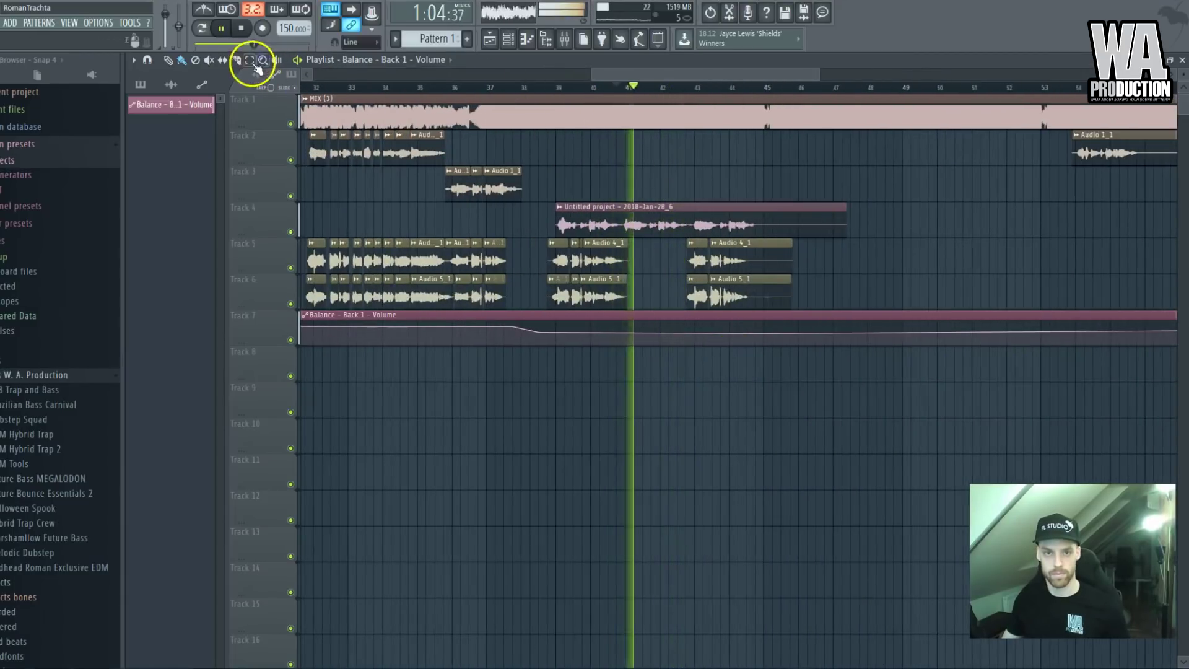
pyautogui.scroll(4, 650, 235)
pyautogui.click(623, 229)
pyautogui.press('space')
pyautogui.click(169, 60)
pyautogui.press('space')
pyautogui.press('space')
pyautogui.scroll(3, 654, 215)
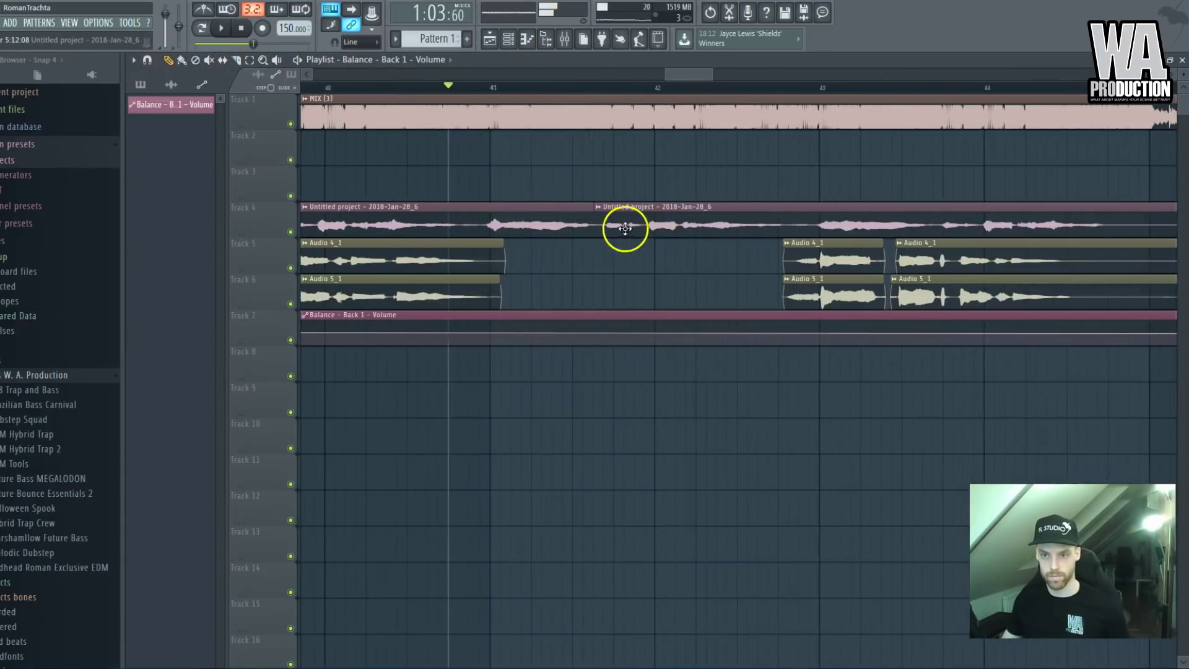
pyautogui.moveTo(629, 230); pyautogui.dragTo(791, 231)
pyautogui.press('space')
# Delete the stray clip on Track 10 and stop playback
pyautogui.scroll(-5, 674, 250)
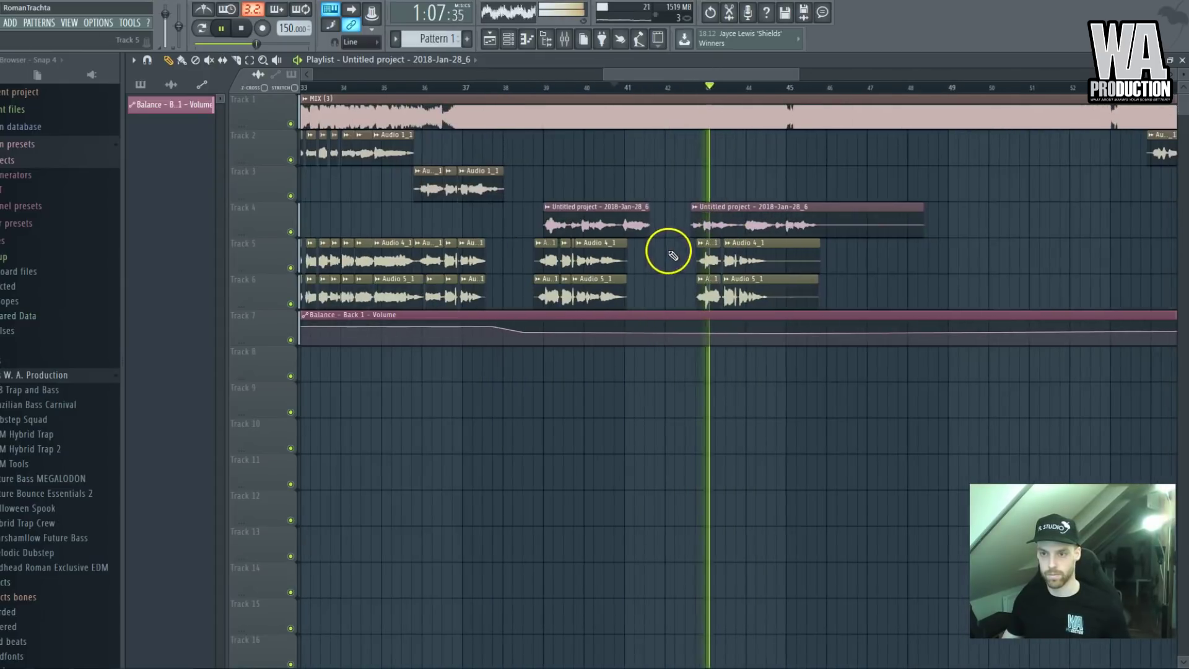
pyautogui.scroll(-5, 703, 257)
pyautogui.click(835, 441)
pyautogui.rightClick(831, 446)
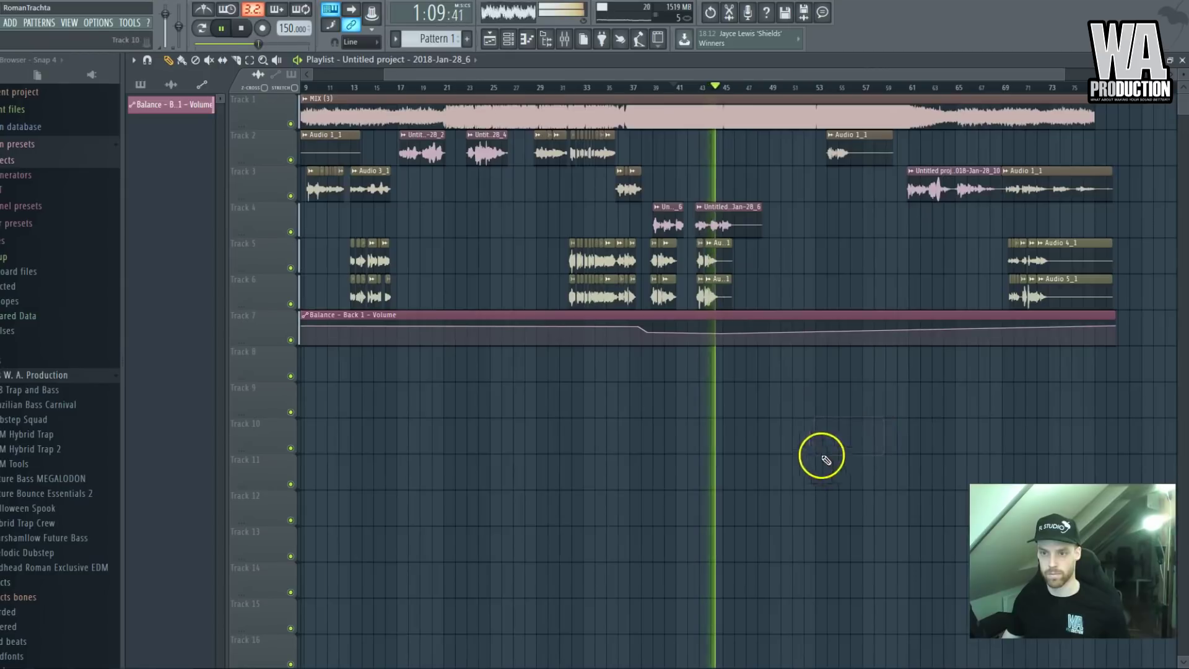
pyautogui.scroll(5, 763, 325)
pyautogui.scroll(-5, 734, 290)
pyautogui.scroll(-1, 737, 292)
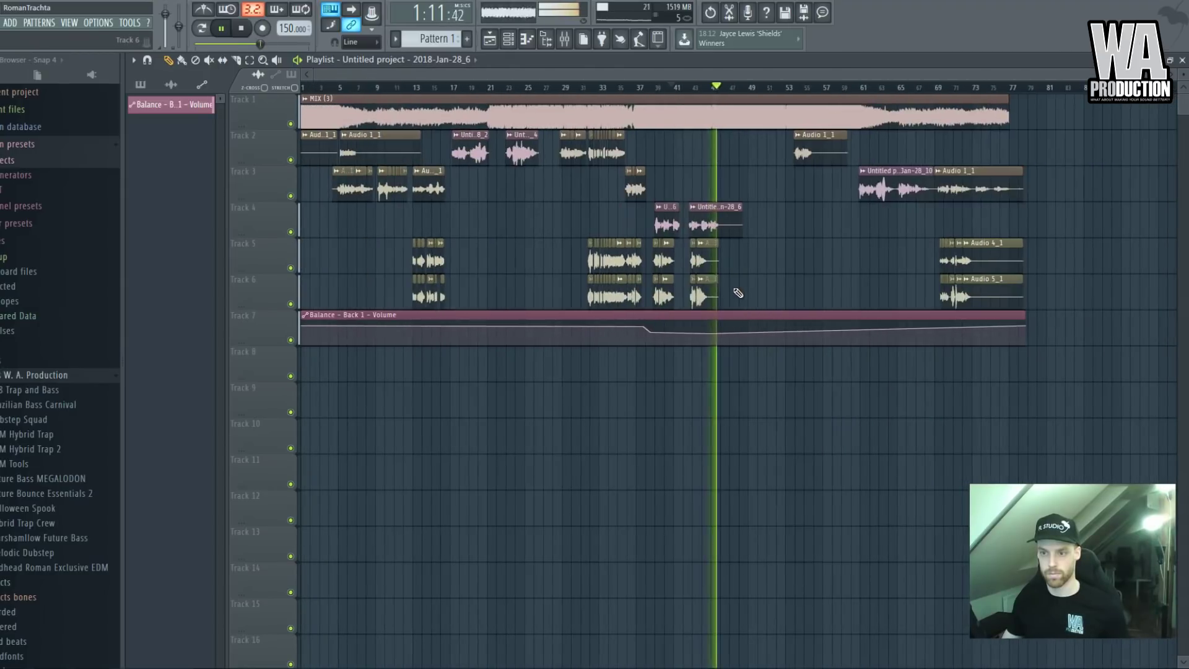
pyautogui.press('space')
pyautogui.rightClick(252, 252)
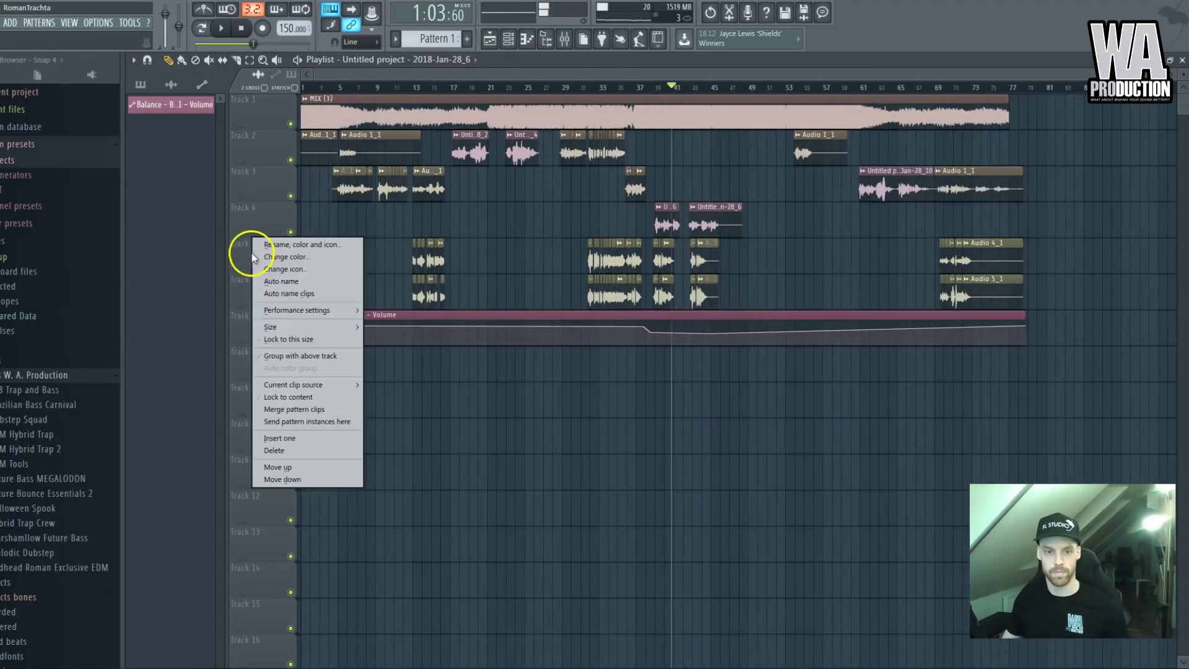
# Insert a new empty Track 5 and go to the Lead 2 clip's mixer insert
pyautogui.click(313, 442)
pyautogui.doubleClick(715, 224)
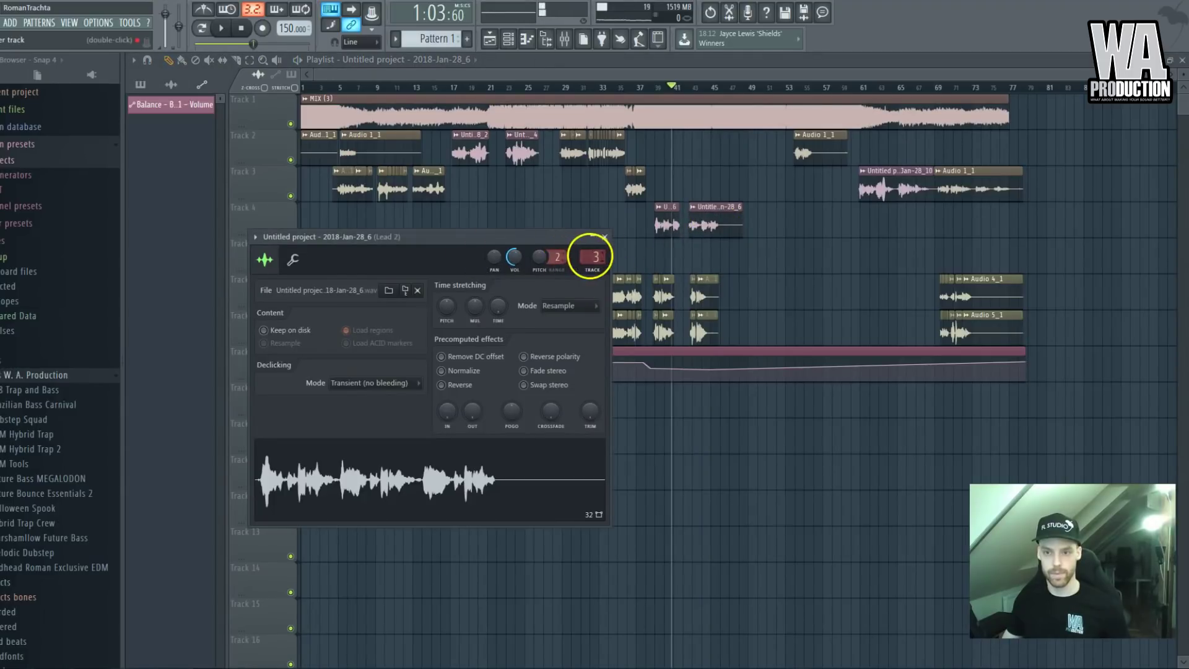
pyautogui.click(593, 256)
# Load ValhallaRoom into an empty Lead 2 slot after Pumper-Compressor and Pro-Q 2
pyautogui.click(993, 331)
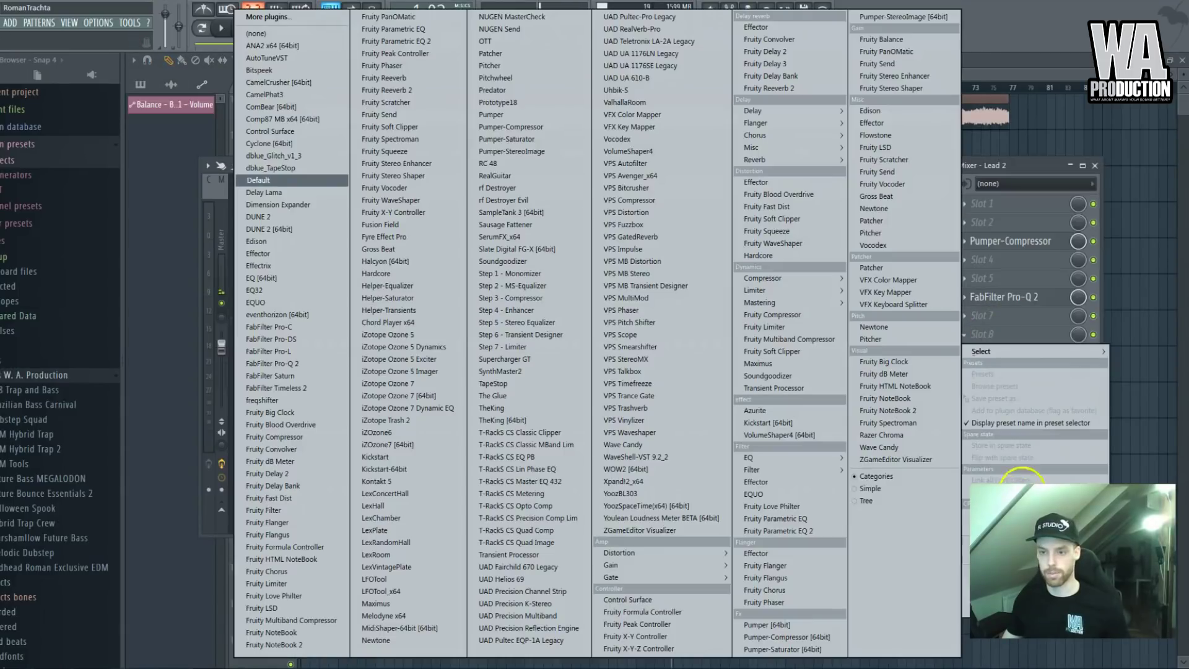
pyautogui.click(848, 170)
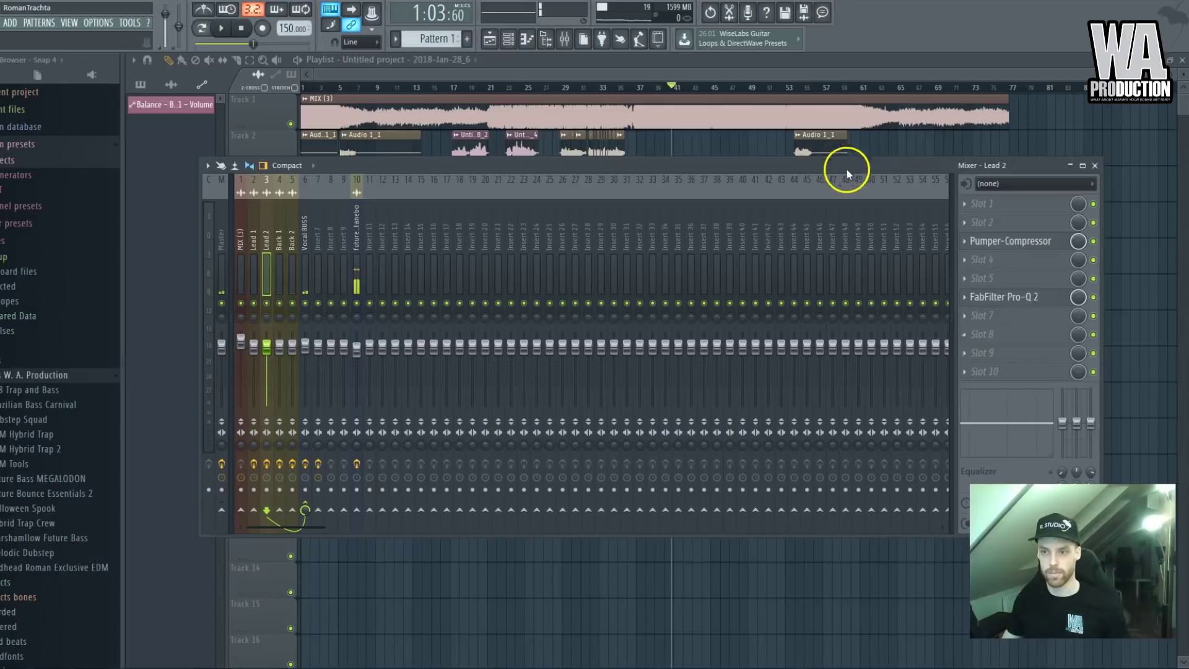
pyautogui.click(999, 330)
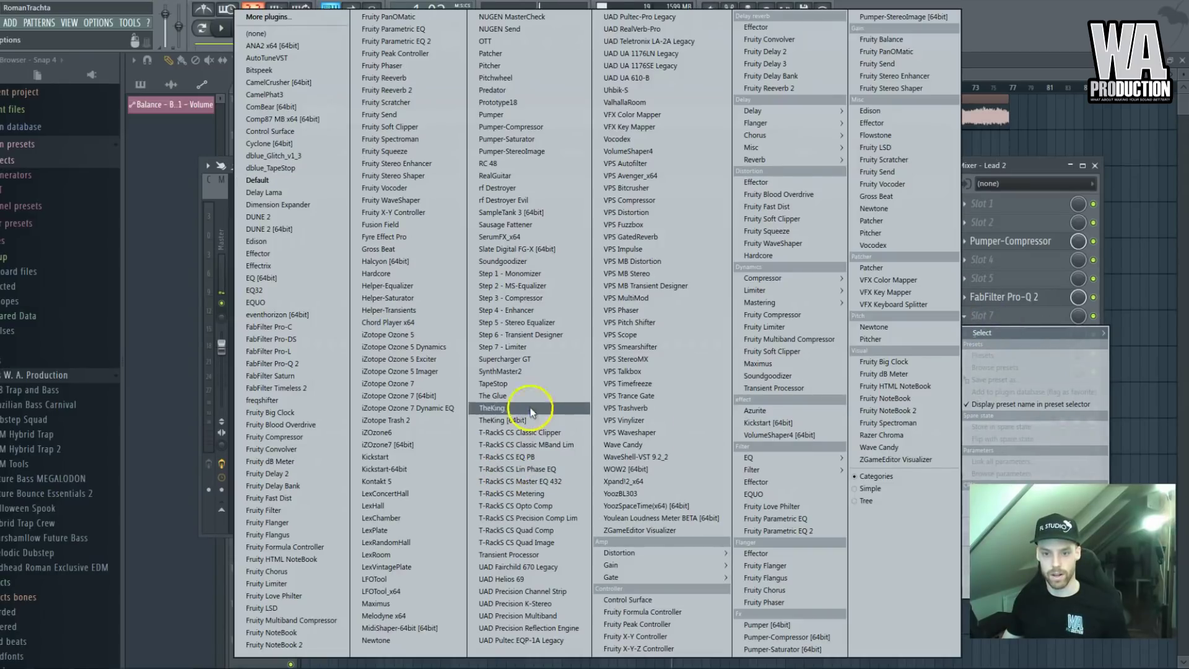
pyautogui.click(626, 103)
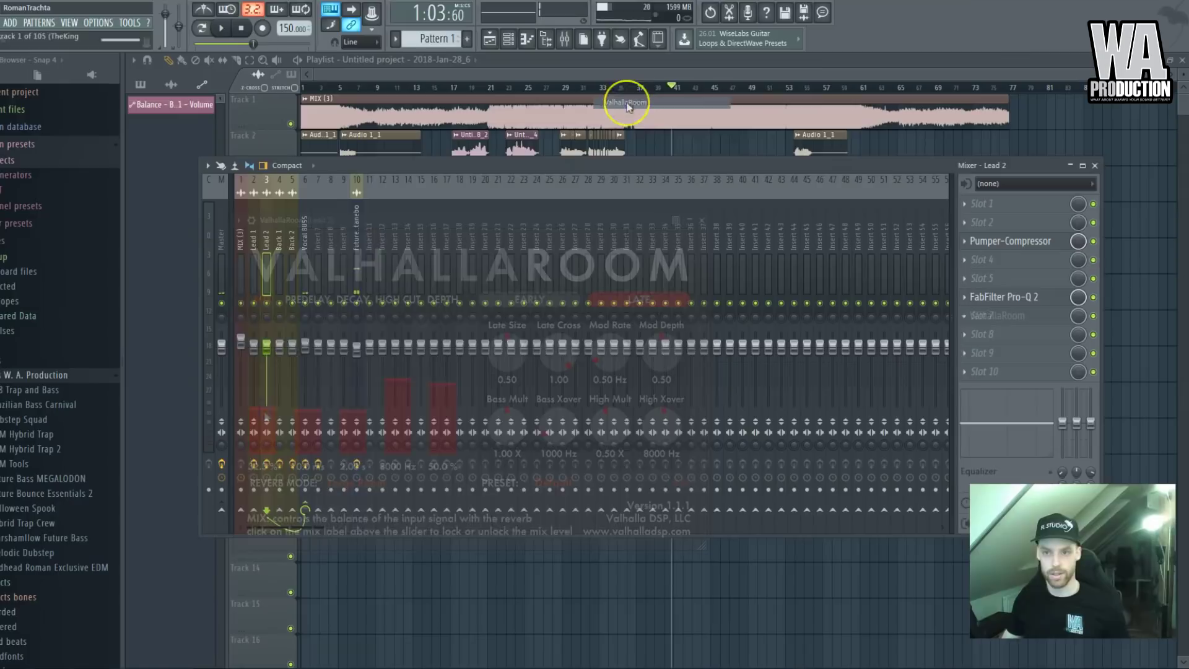
# Create a ValhallaRoom - Lead 2 - mix automation clip from the last tweaked control and place it on Track 9
pyautogui.click(99, 22)
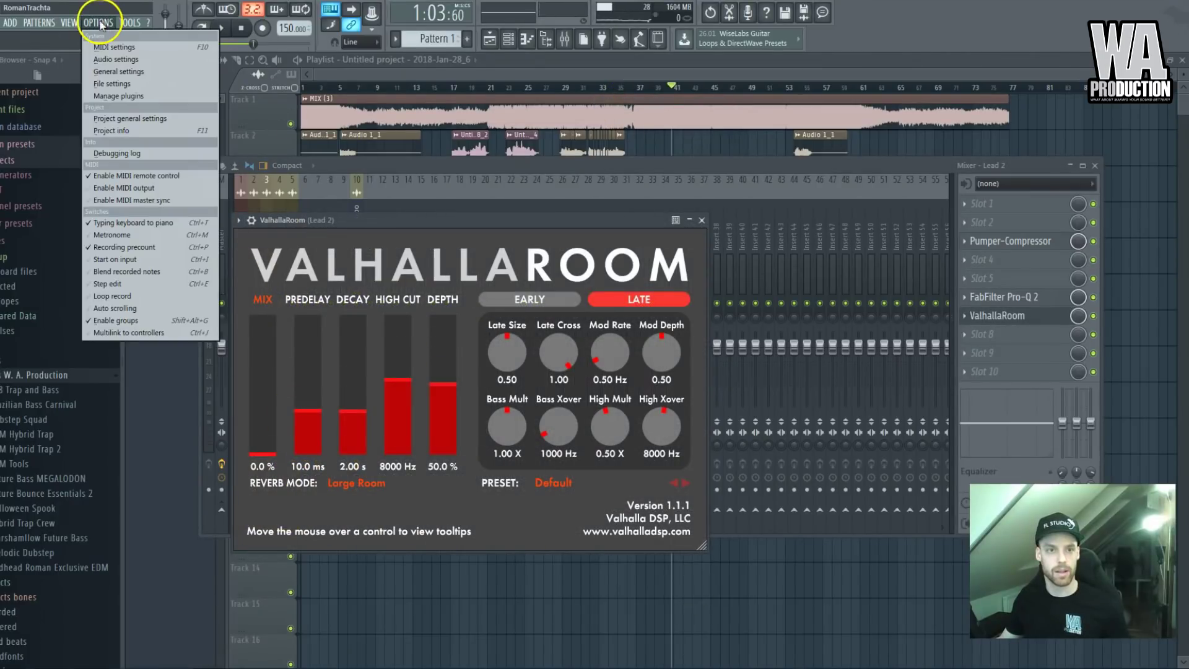
pyautogui.moveTo(131, 25)
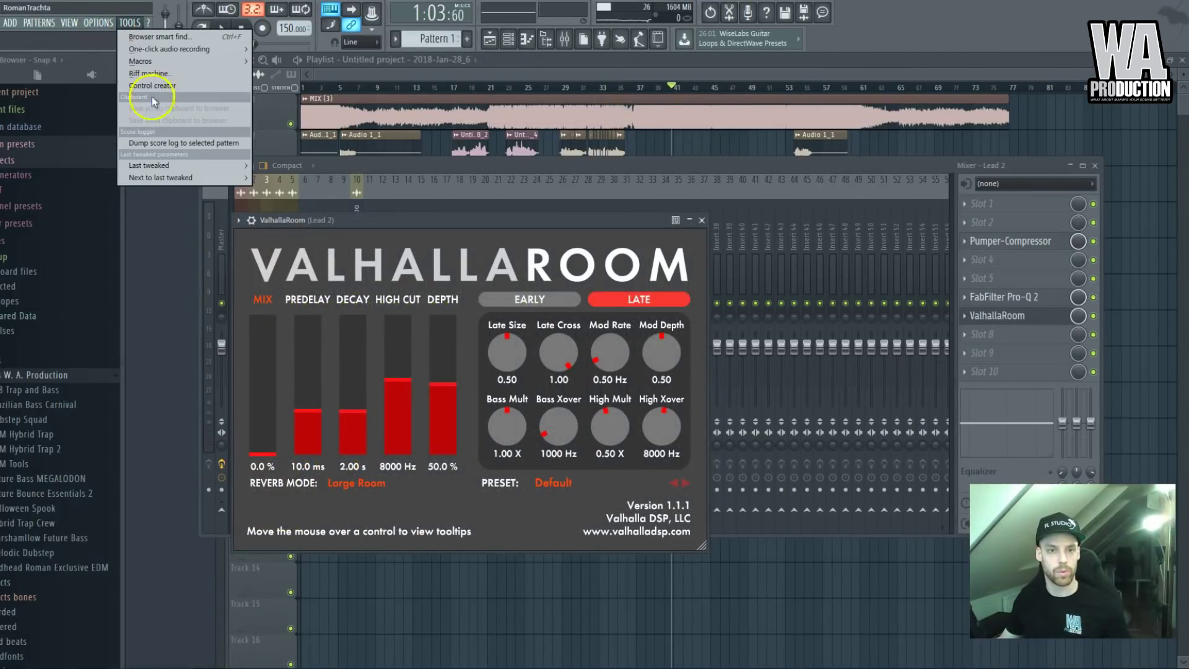
pyautogui.moveTo(169, 165)
pyautogui.click(302, 241)
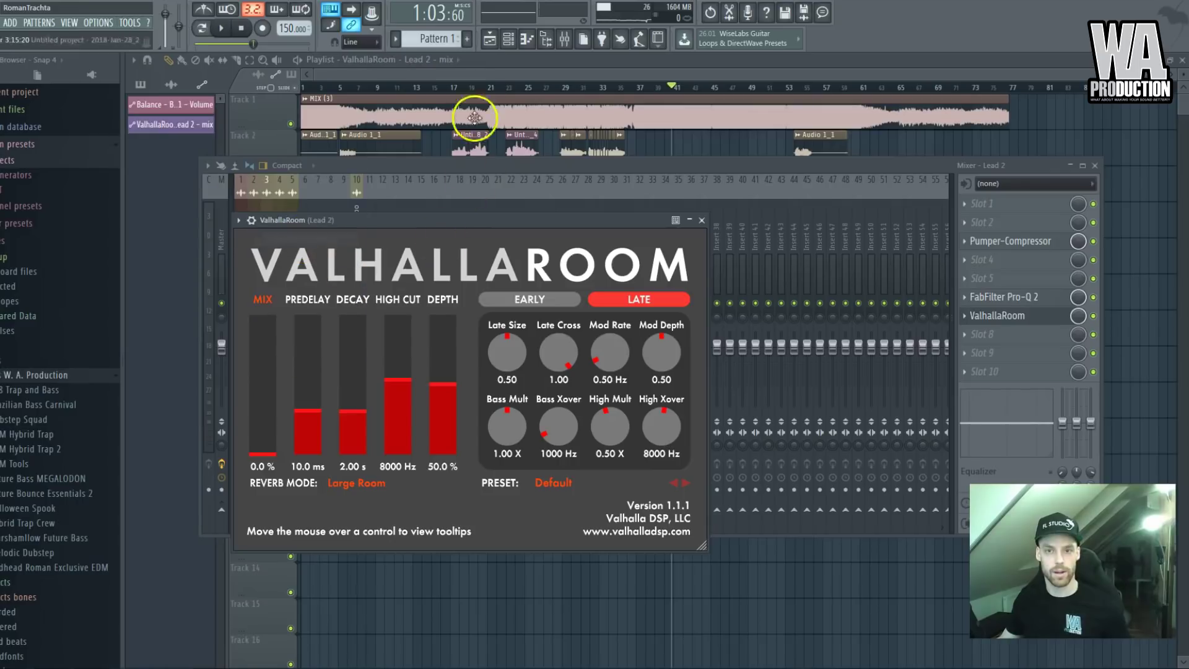
pyautogui.click(484, 74)
pyautogui.moveTo(441, 242); pyautogui.dragTo(415, 403)
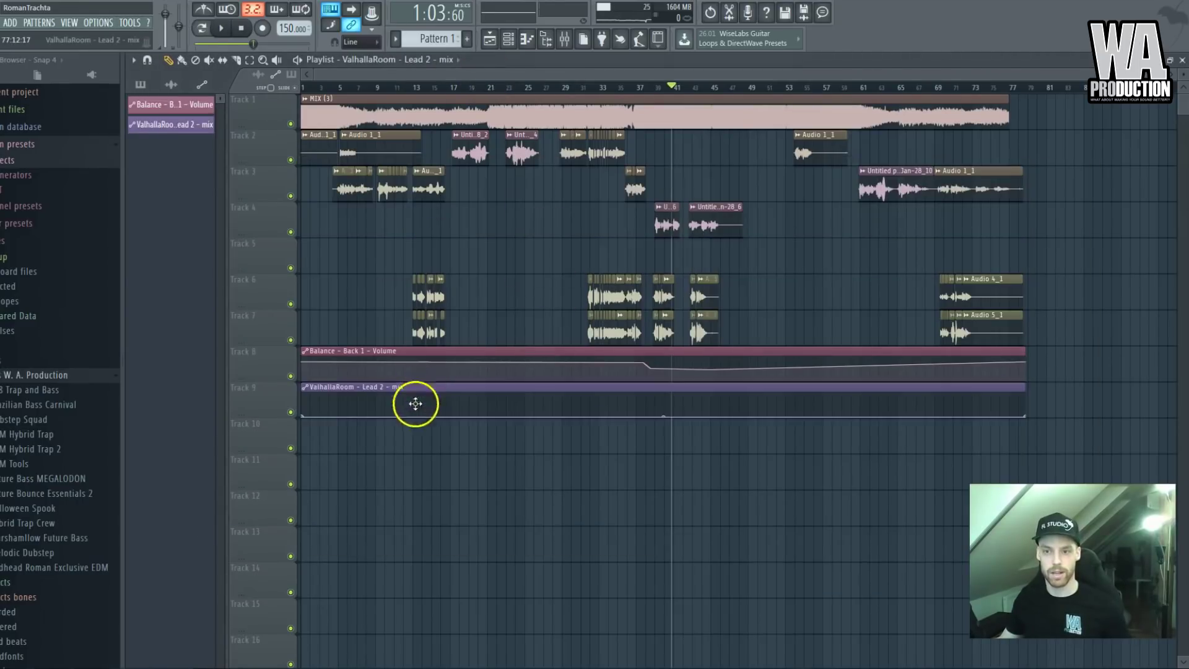
pyautogui.scroll(5, 414, 403)
# Shape the reverb mix to rise from zero, plateau around bars 38–46, then return to zero
pyautogui.rightClick(381, 406)
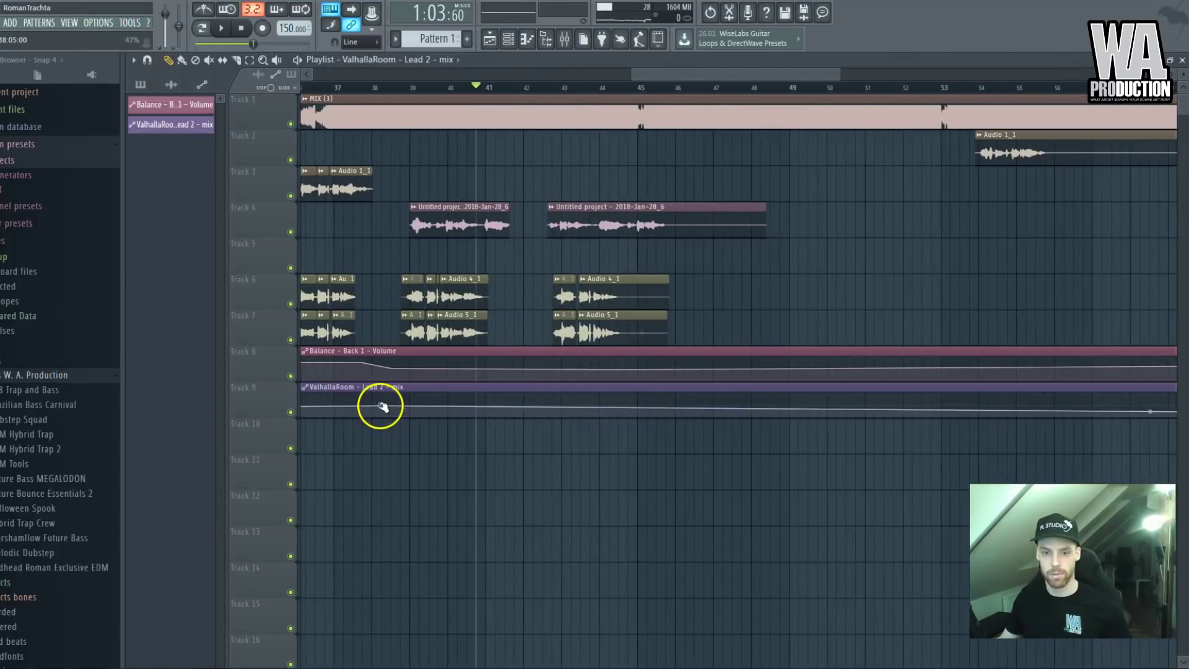
pyautogui.moveTo(376, 406); pyautogui.dragTo(353, 428)
pyautogui.rightClick(391, 406)
pyautogui.rightClick(675, 406)
pyautogui.rightClick(748, 411)
pyautogui.moveTo(748, 412); pyautogui.dragTo(750, 442)
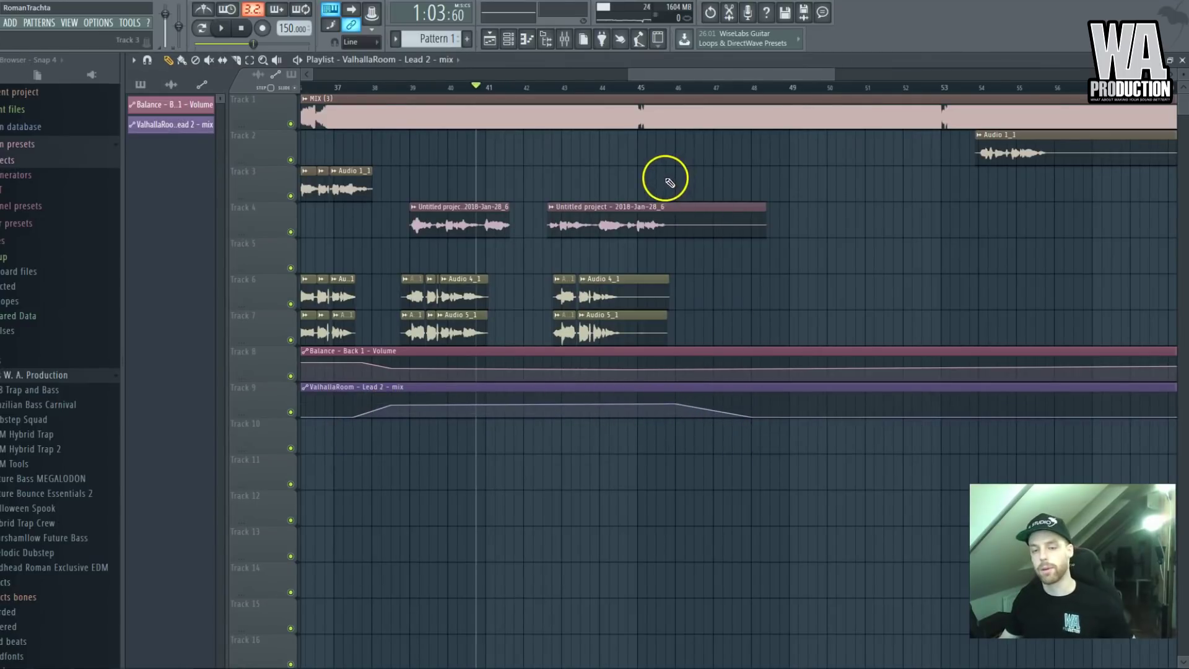
pyautogui.scroll(-4, 670, 183)
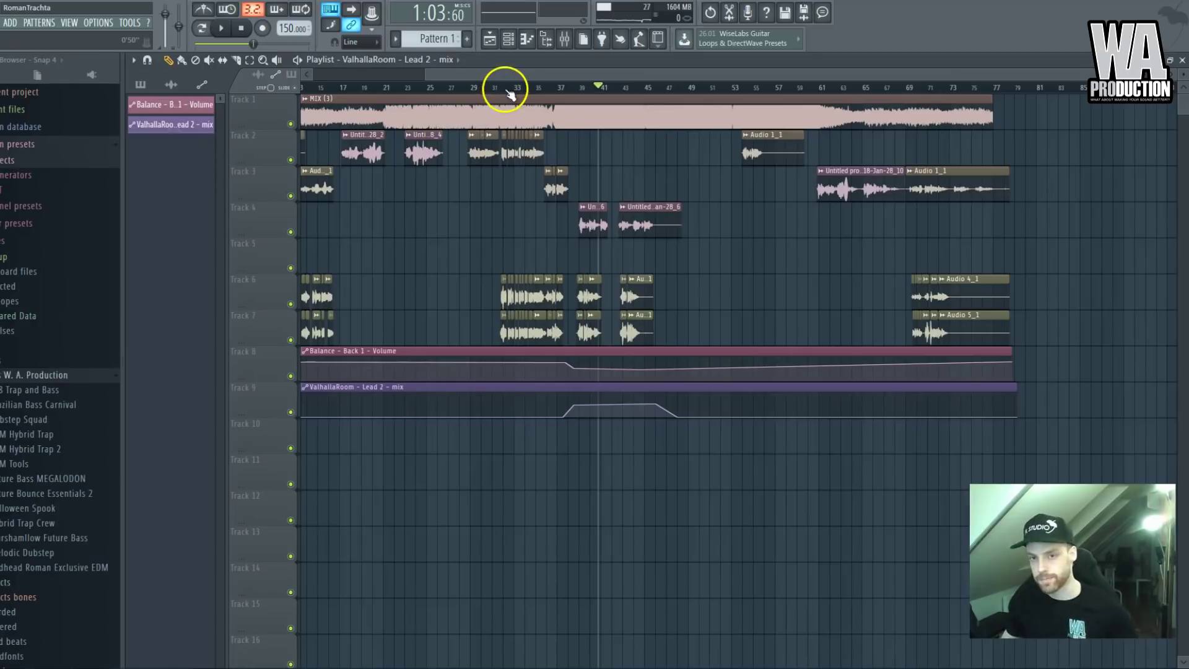
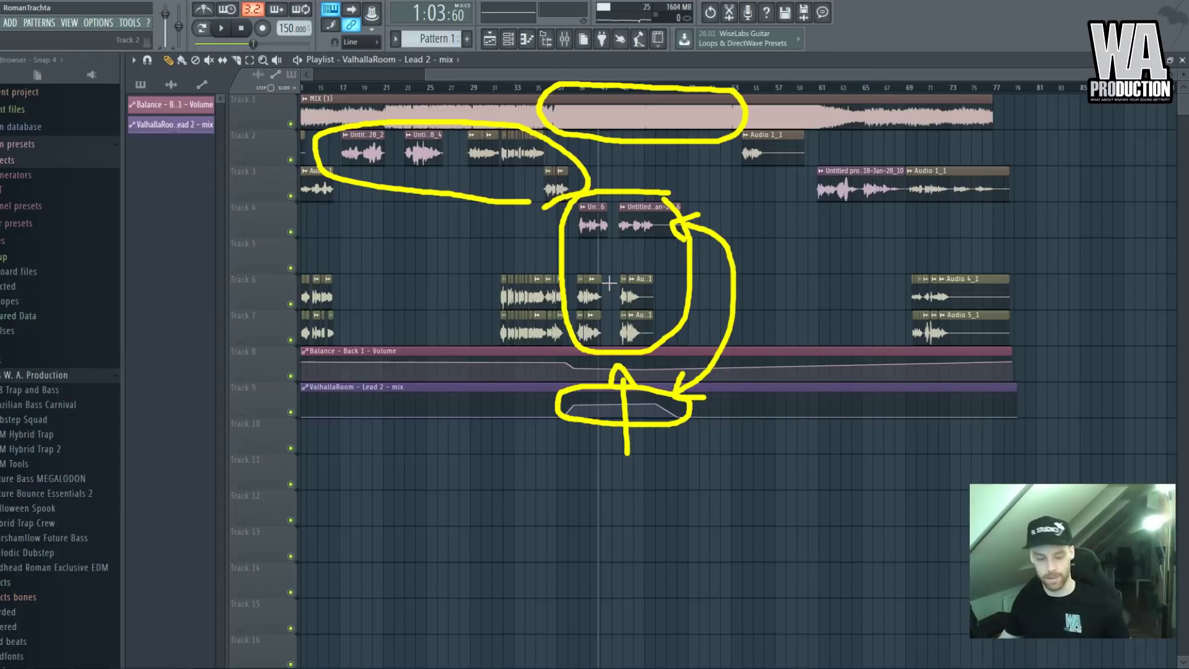
# Dismiss the open window and zoom the playlist in on bars 35–51
pyautogui.press('Escape')
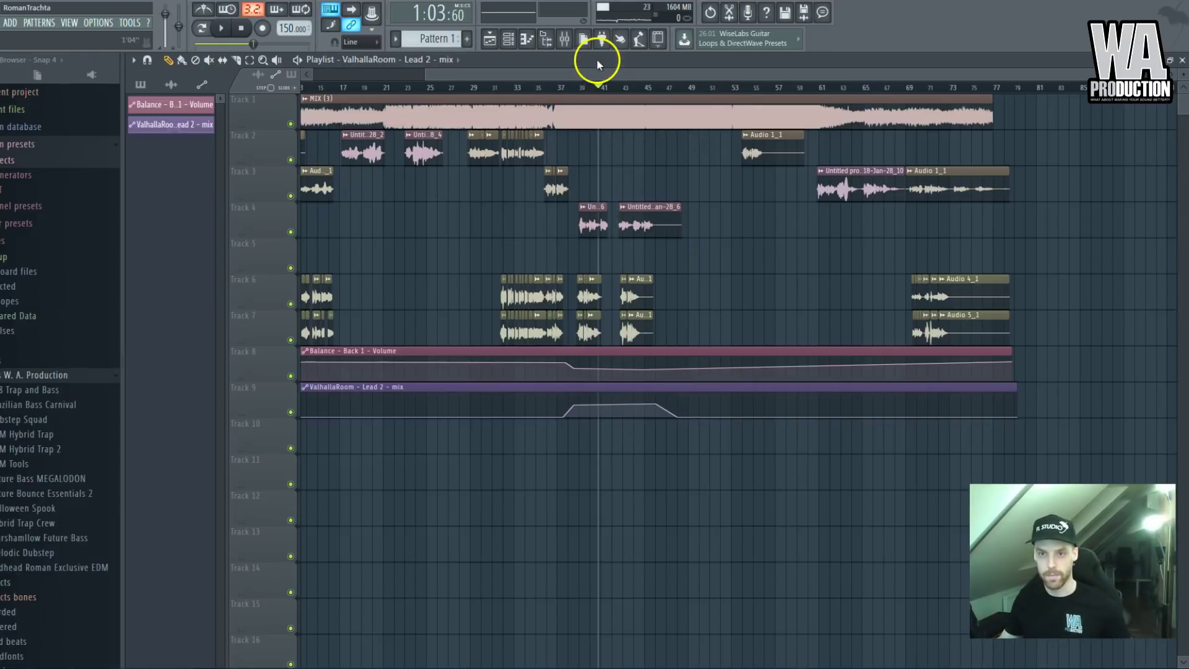
pyautogui.scroll(5, 604, 207)
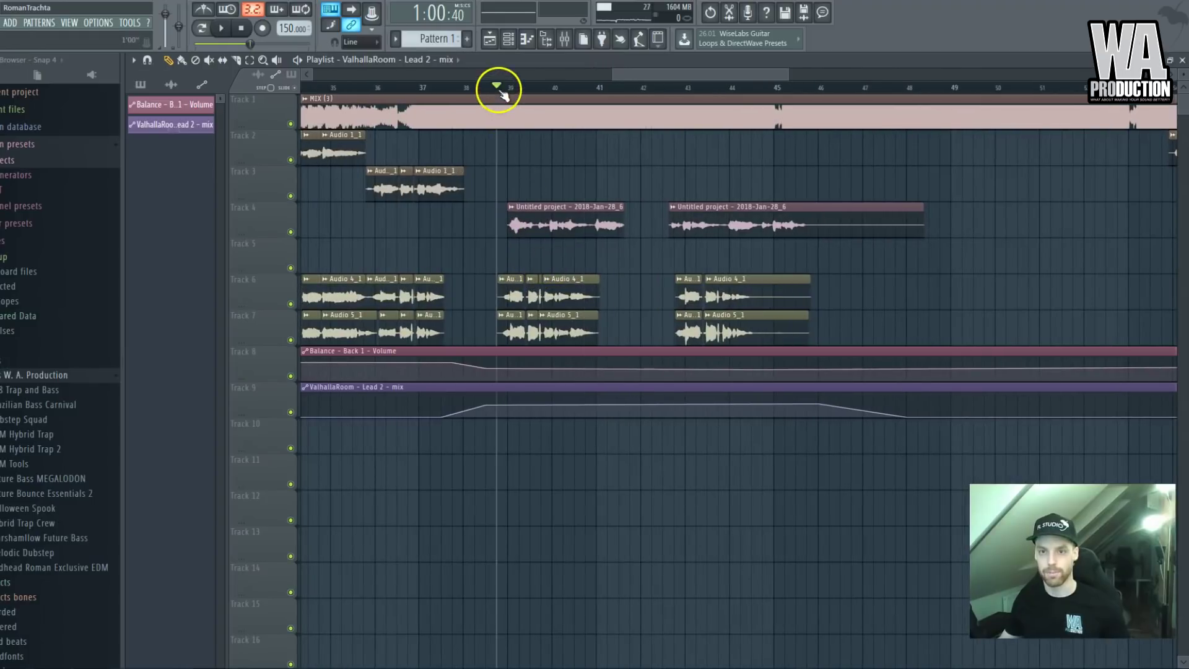
# Lengthen the Lead 2 ValhallaRoom decay time and audition it during playback
pyautogui.click(566, 39)
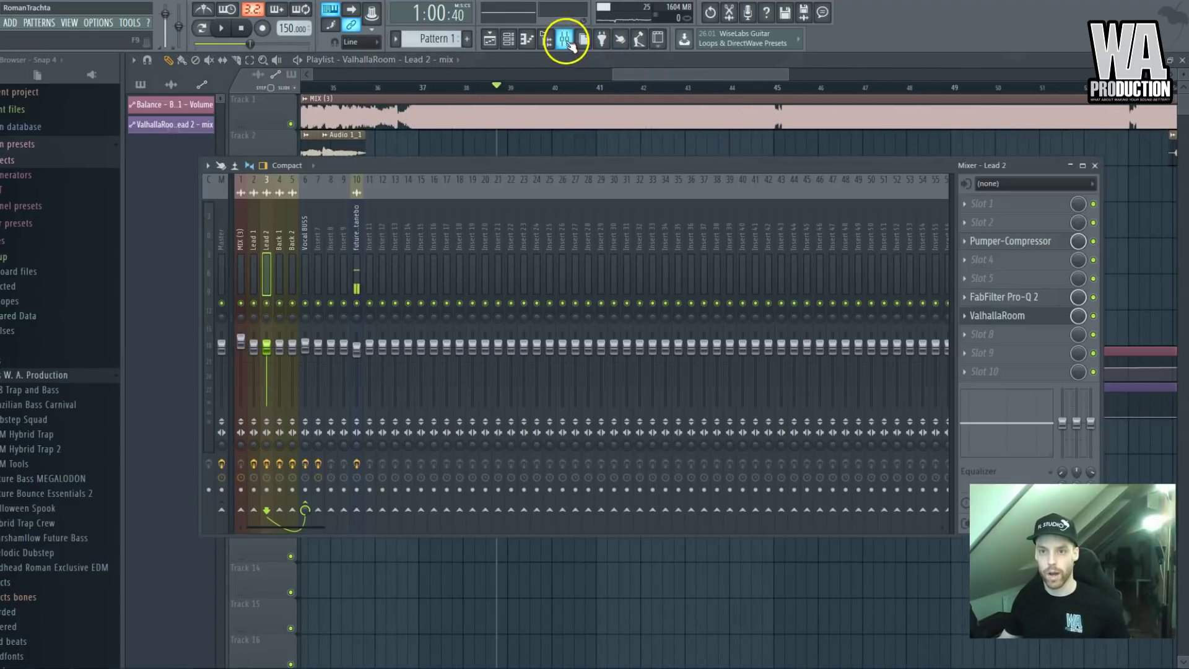
pyautogui.click(1022, 321)
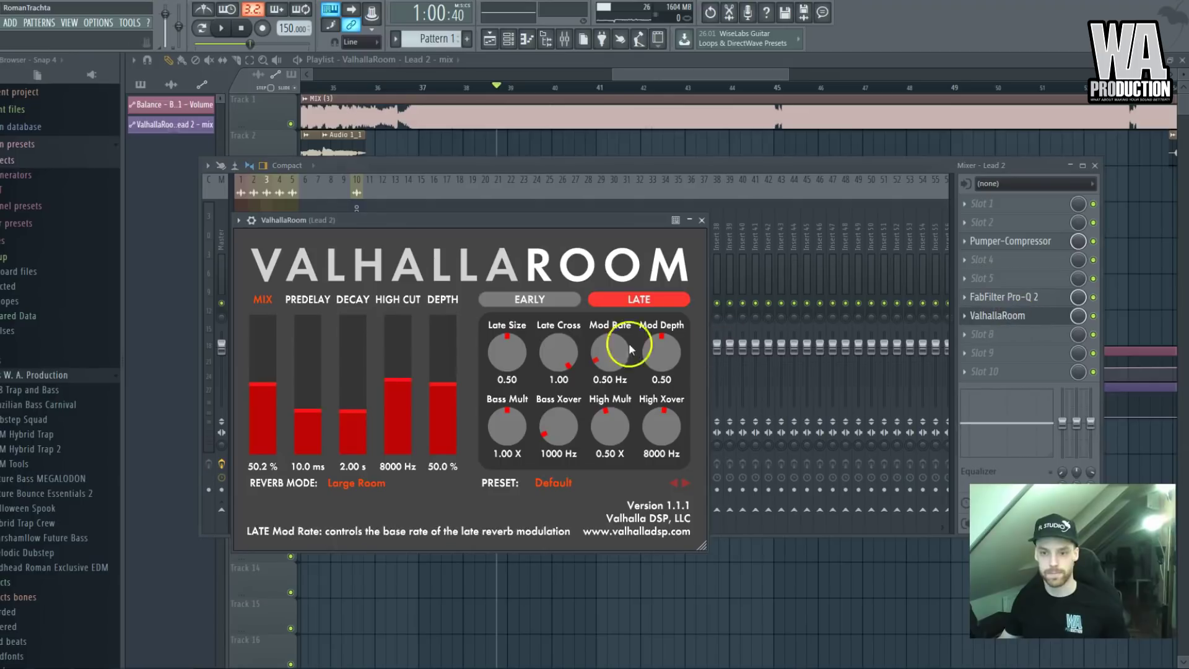
pyautogui.moveTo(356, 391)
pyautogui.mouseDown()
pyautogui.moveTo(358, 413)
pyautogui.moveTo(360, 402)
pyautogui.mouseUp()
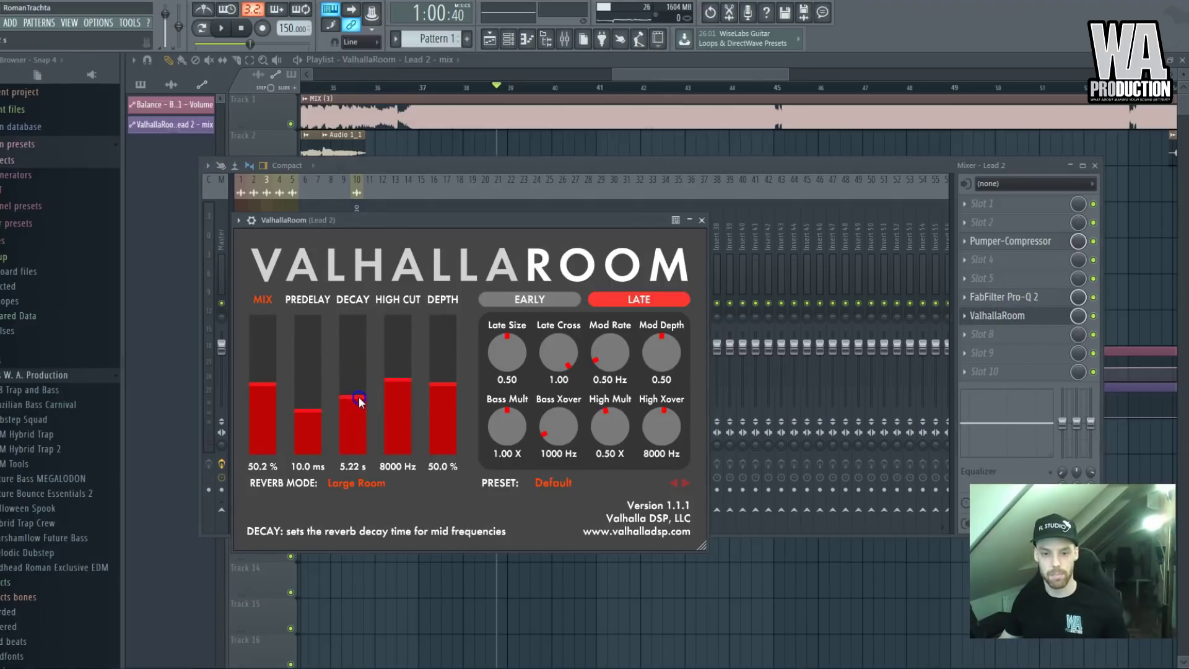
pyautogui.rightClick(413, 220)
pyautogui.rightClick(437, 166)
pyautogui.press('space')
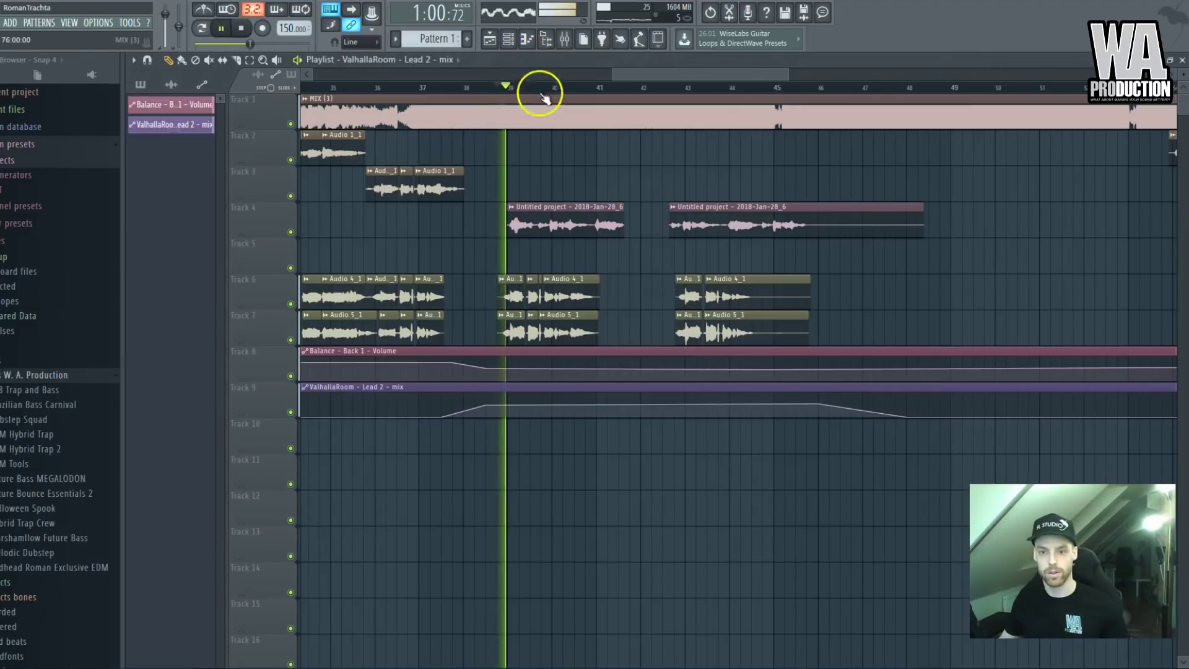
pyautogui.doubleClick(565, 223)
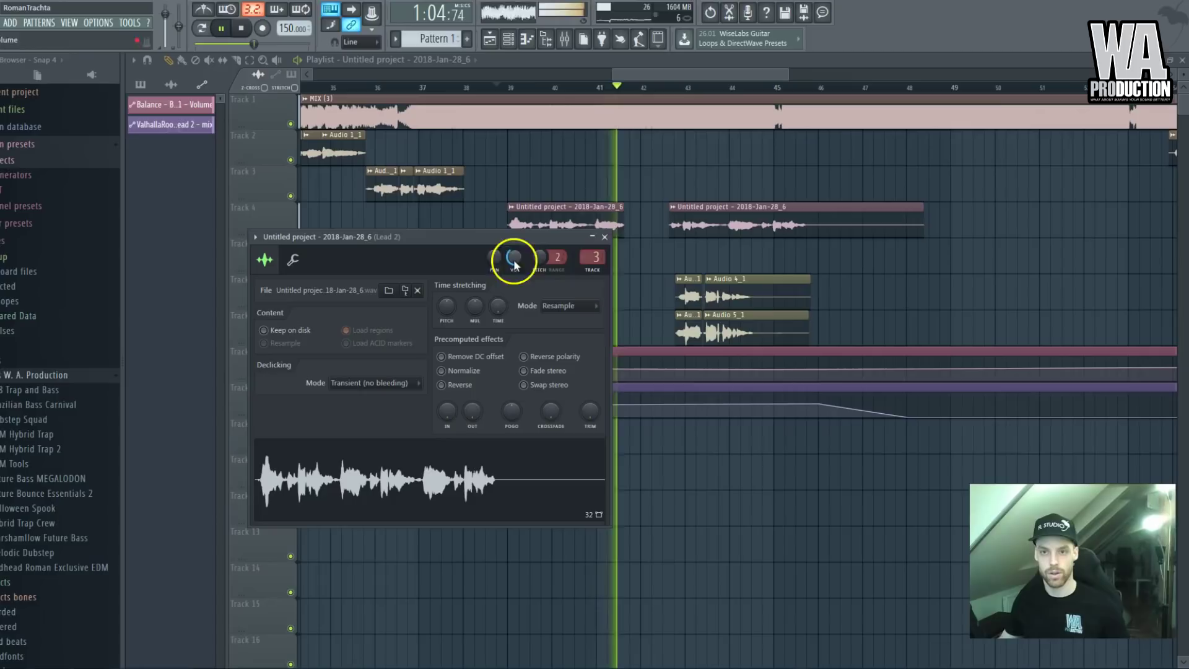
pyautogui.press('space')
# Shorten the Lead 2 ValhallaRoom decay to about 1.26 s and listen back
pyautogui.click(563, 37)
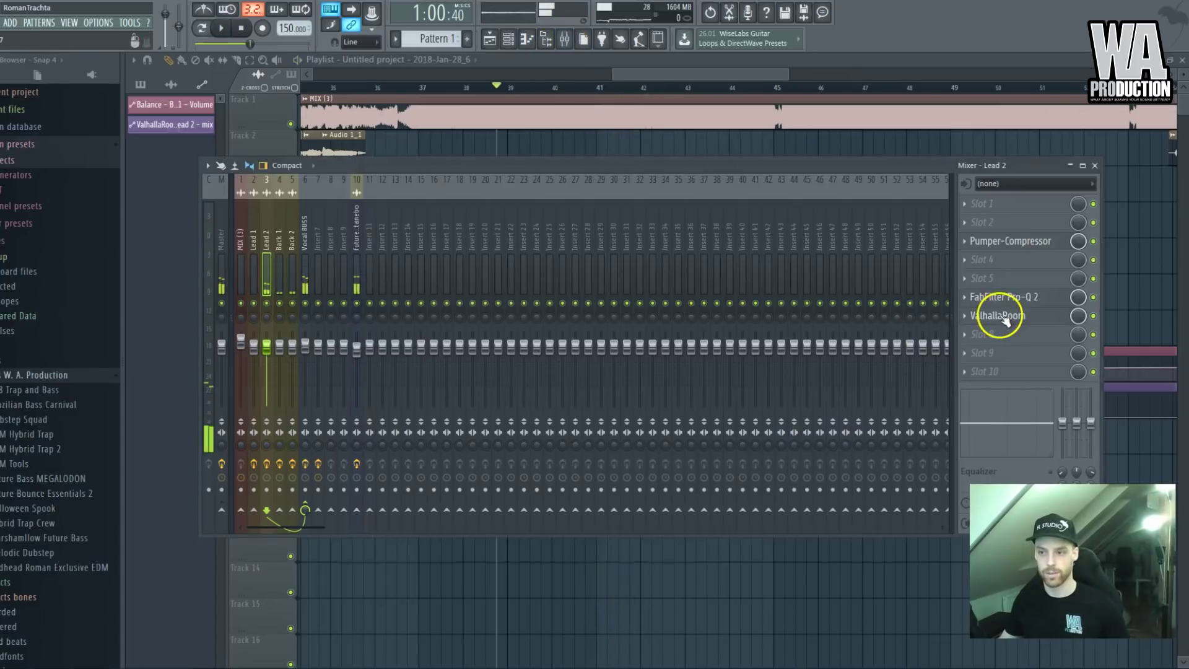
pyautogui.click(997, 315)
pyautogui.moveTo(360, 430); pyautogui.dragTo(361, 421)
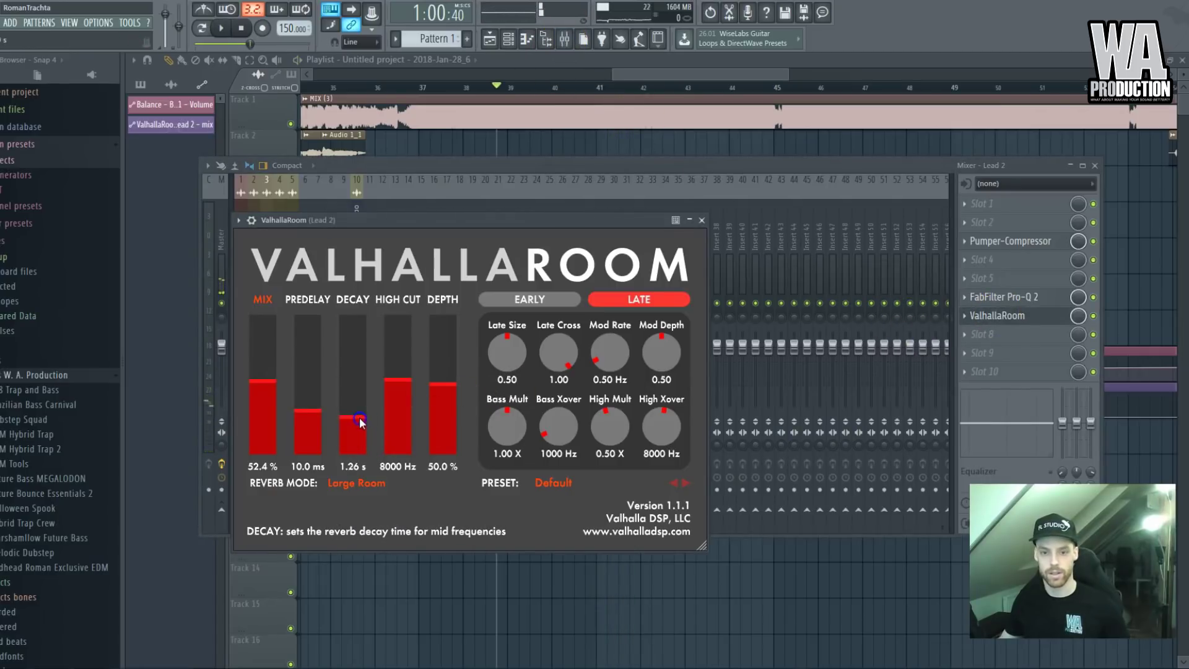
pyautogui.click(510, 57)
pyautogui.press('space')
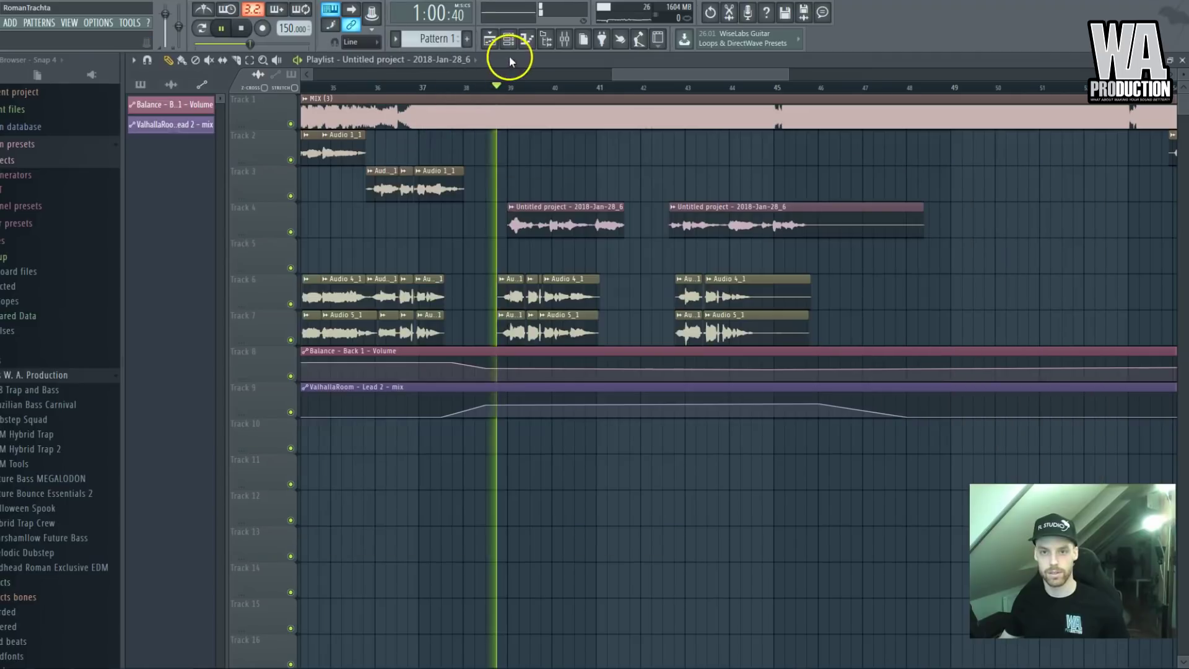
pyautogui.doubleClick(551, 224)
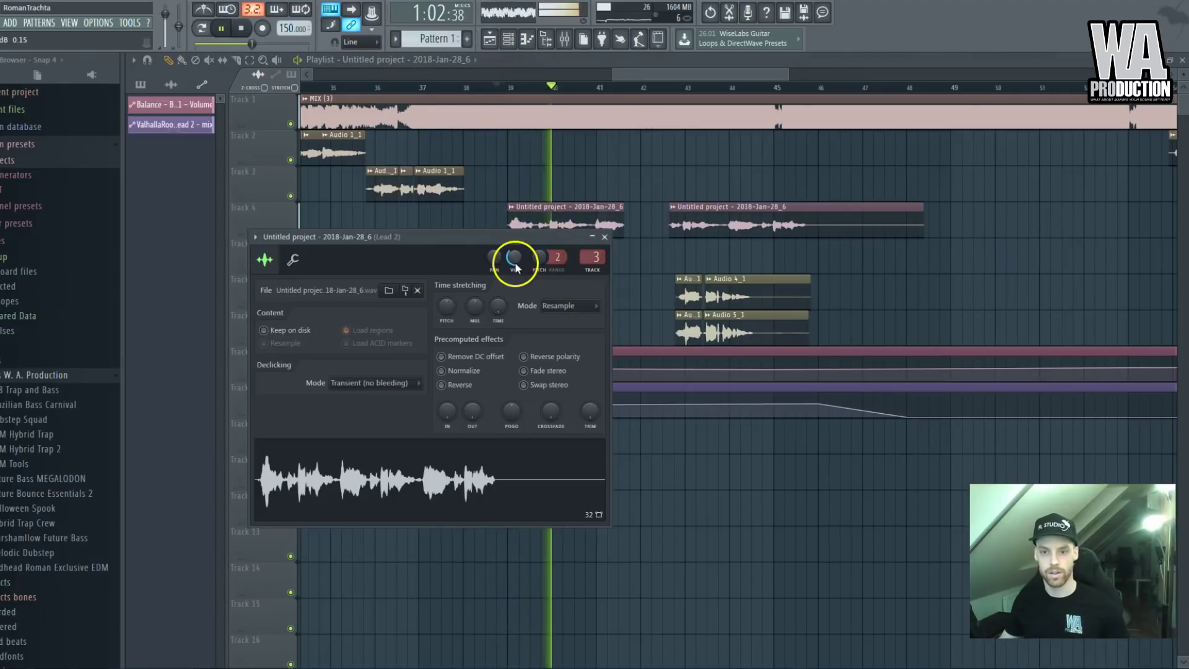
pyautogui.click(568, 40)
pyautogui.click(991, 315)
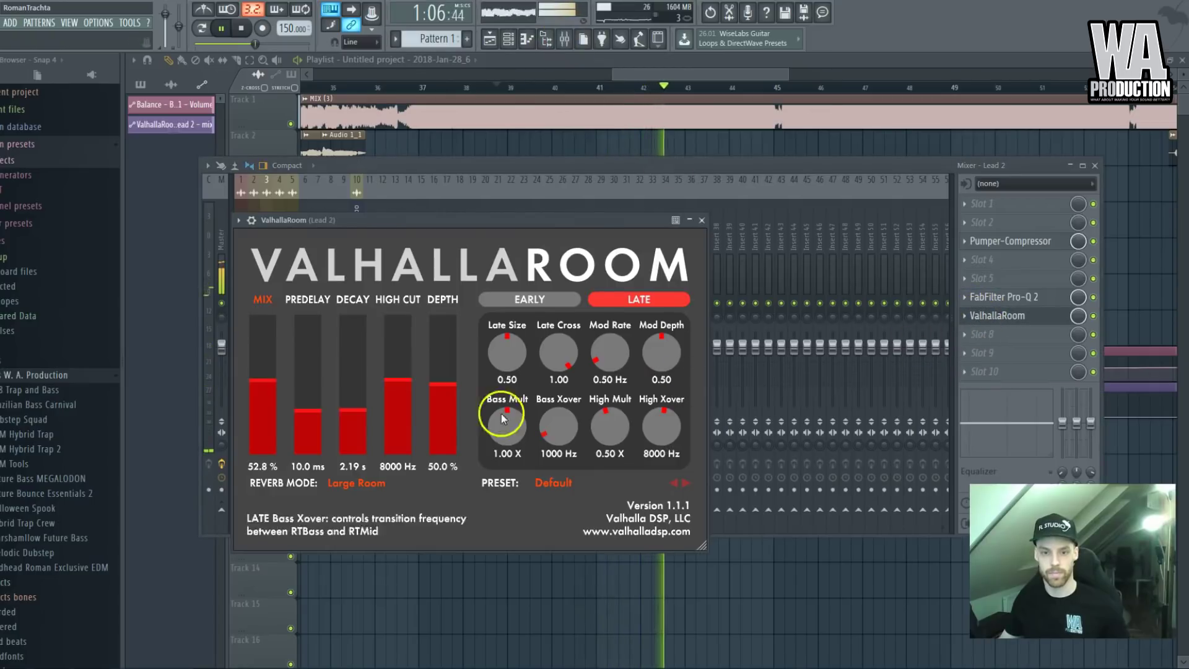
pyautogui.click(653, 59)
pyautogui.press('space')
# Fine-tune the reverb-mix automation points near bars 38.5 and 46
pyautogui.moveTo(487, 409); pyautogui.dragTo(486, 412)
pyautogui.press('space')
pyautogui.moveTo(818, 404); pyautogui.dragTo(819, 409)
pyautogui.moveTo(486, 412); pyautogui.dragTo(487, 409)
pyautogui.moveTo(819, 409); pyautogui.dragTo(819, 406)
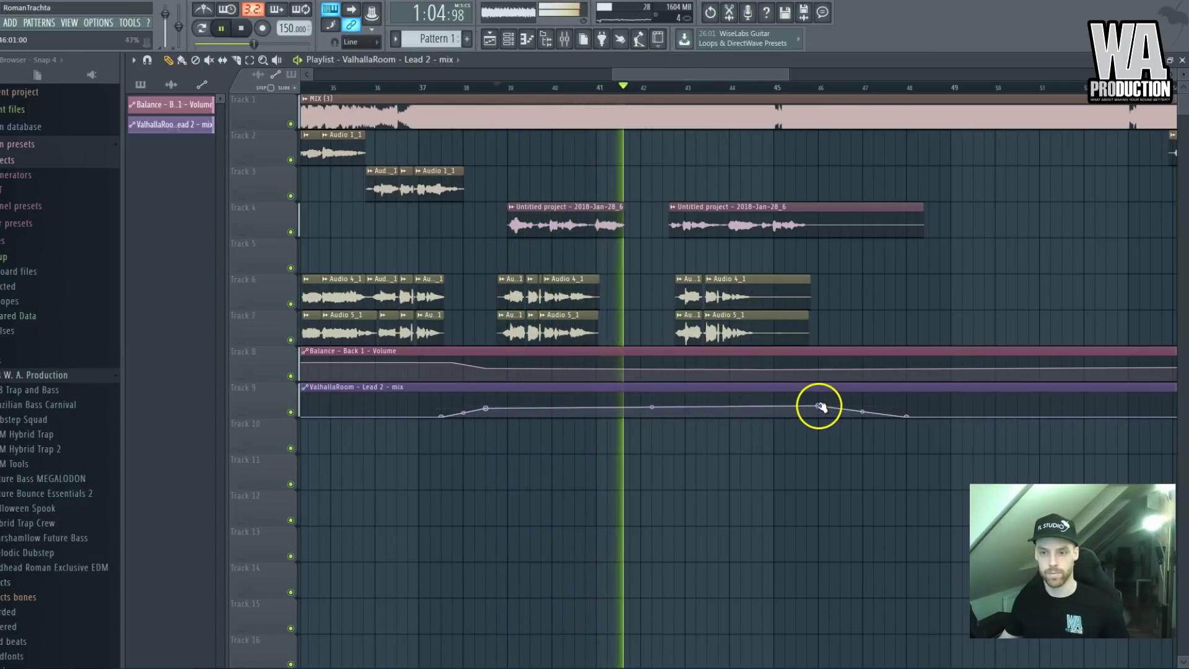
# Nudge the second 2018-Jan-28_6 clip on Track 4 slightly right, then stop playback
pyautogui.scroll(5, 746, 81)
pyautogui.scroll(-8, 731, 210)
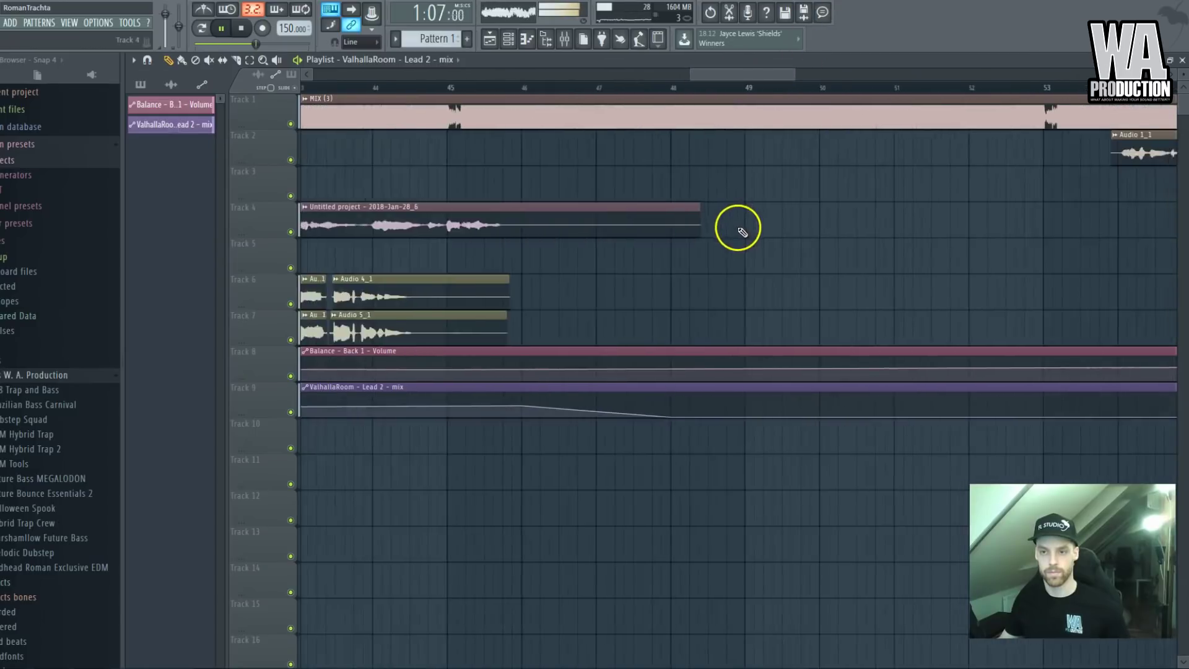
pyautogui.scroll(2, 560, 236)
pyautogui.scroll(6, 632, 236)
pyautogui.moveTo(975, 224); pyautogui.dragTo(982, 224)
pyautogui.scroll(-4, 951, 239)
pyautogui.scroll(-2, 948, 243)
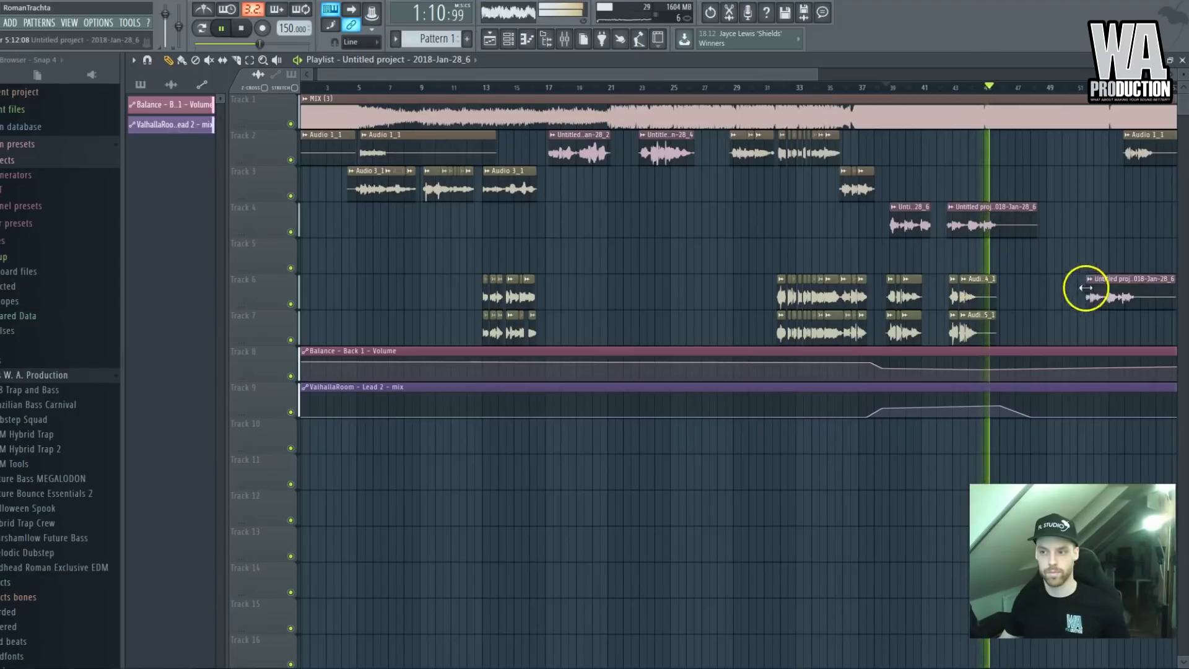
pyautogui.scroll(-3, 1016, 312)
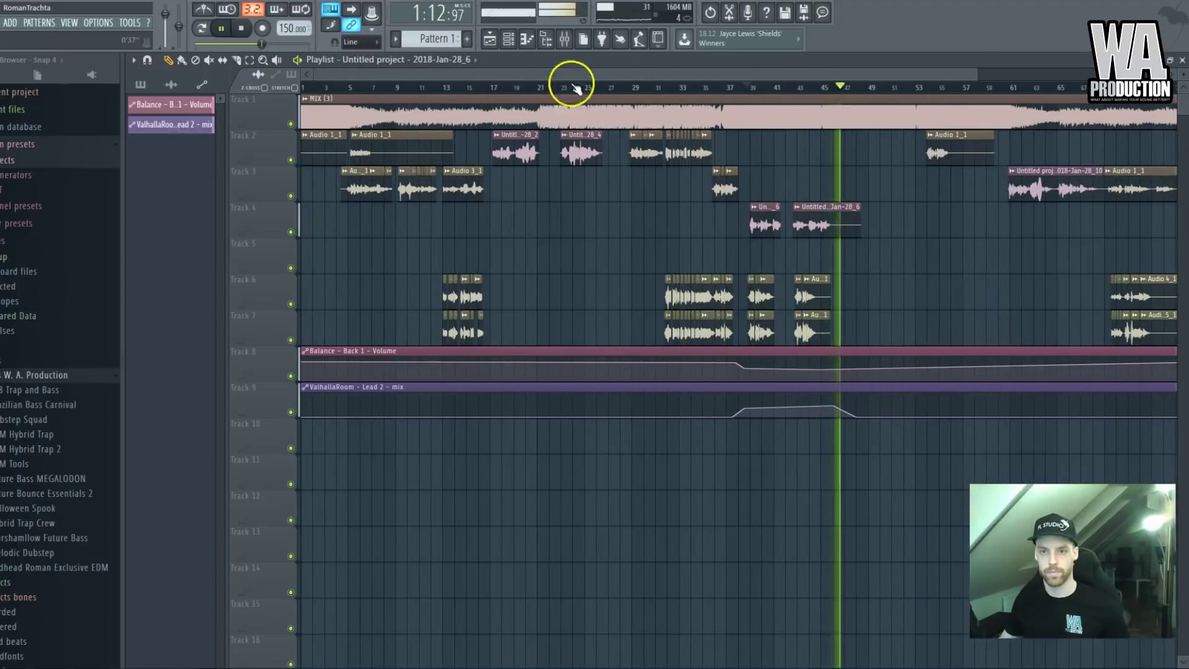
pyautogui.scroll(-1, 648, 166)
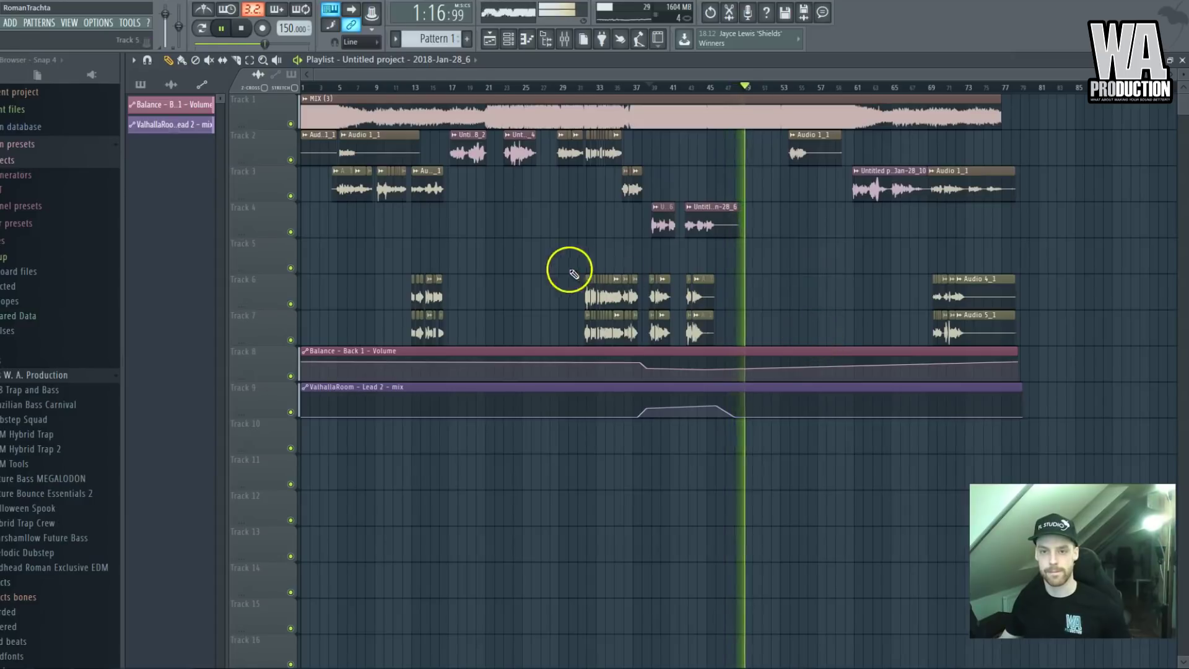
pyautogui.press('space')
pyautogui.scroll(2, 300, 149)
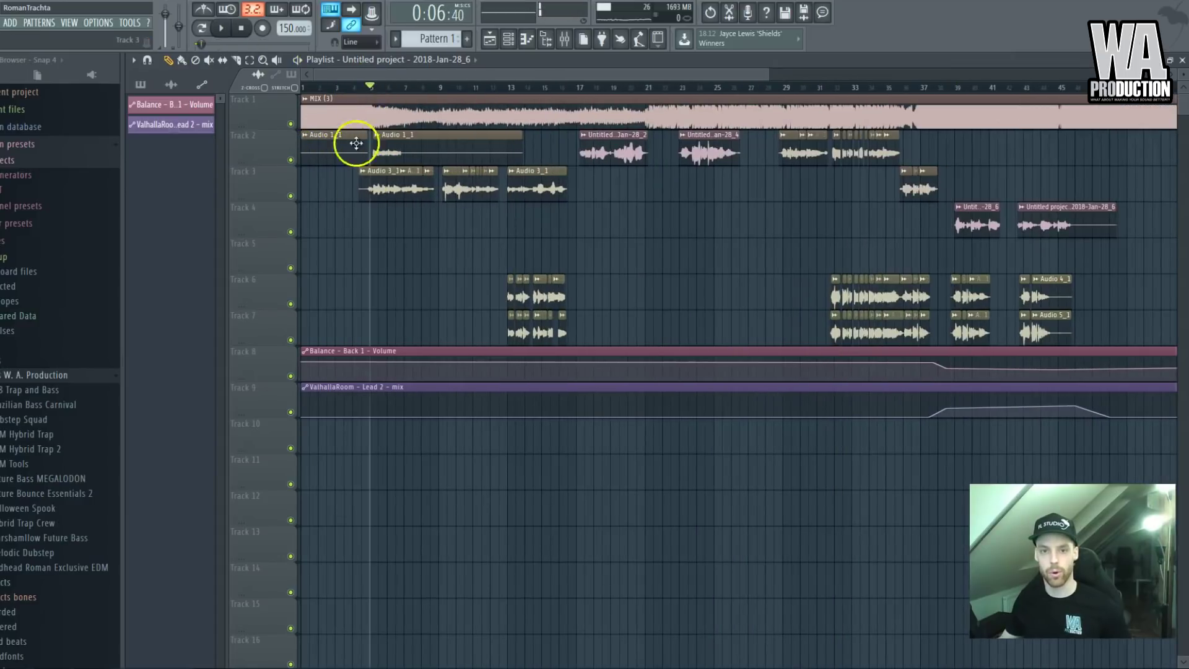
pyautogui.scroll(2, 356, 144)
# Delete both Audio 1_1 clips on Track 2 and play from bar 4.5 to check
pyautogui.scroll(-2, 386, 198)
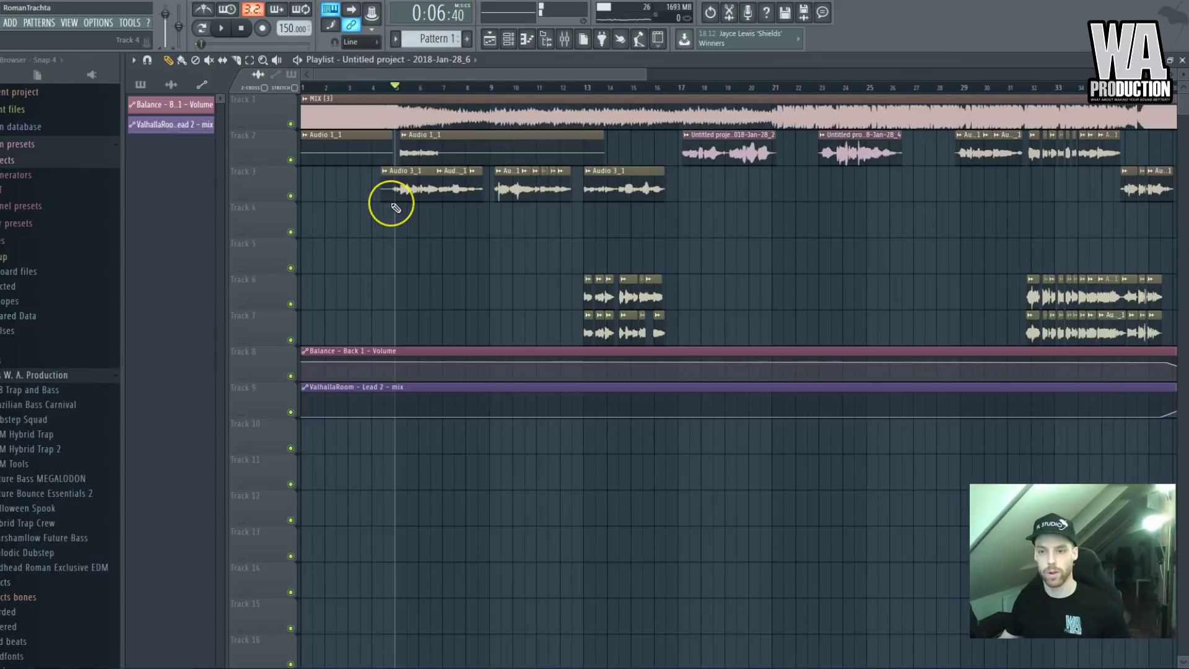
pyautogui.press('space')
pyautogui.press('space')
pyautogui.click(348, 89)
pyautogui.rightClick(348, 155)
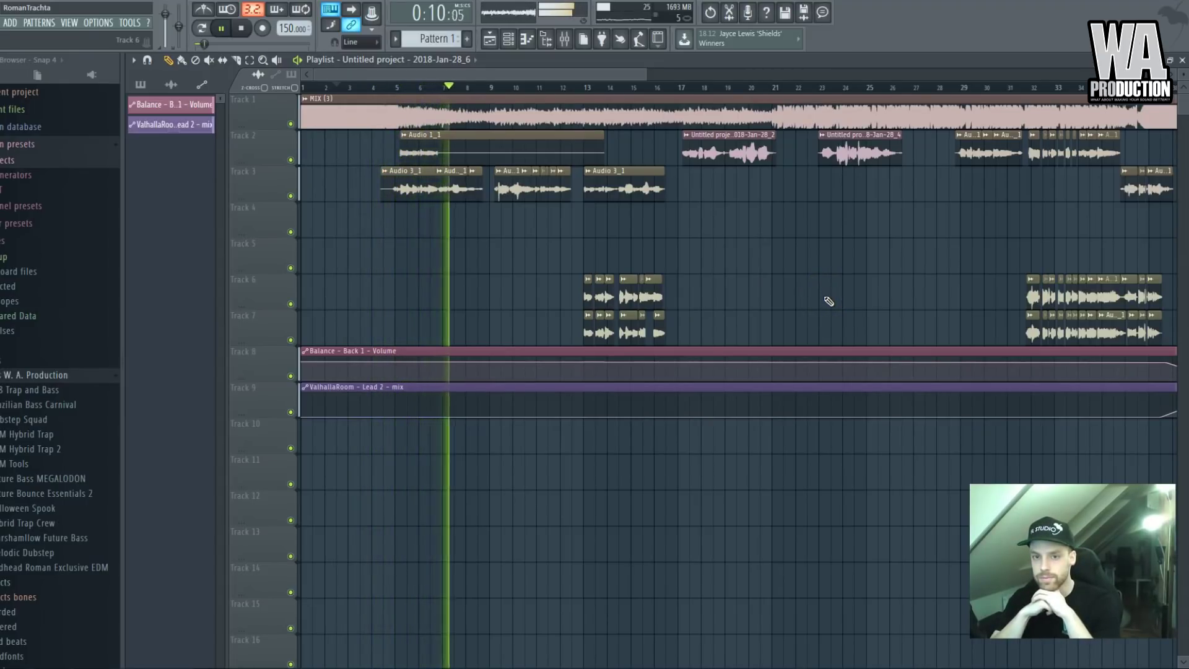
pyautogui.press('space')
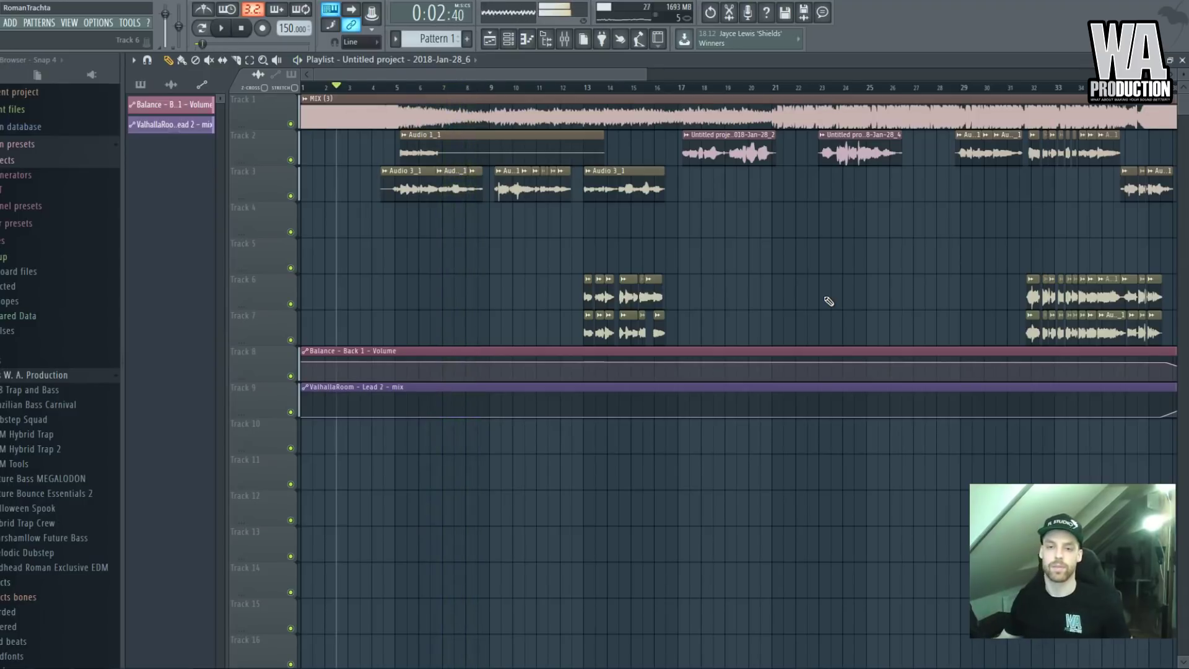
pyautogui.scroll(2, 391, 255)
pyautogui.rightClick(417, 148)
pyautogui.scroll(1, 344, 152)
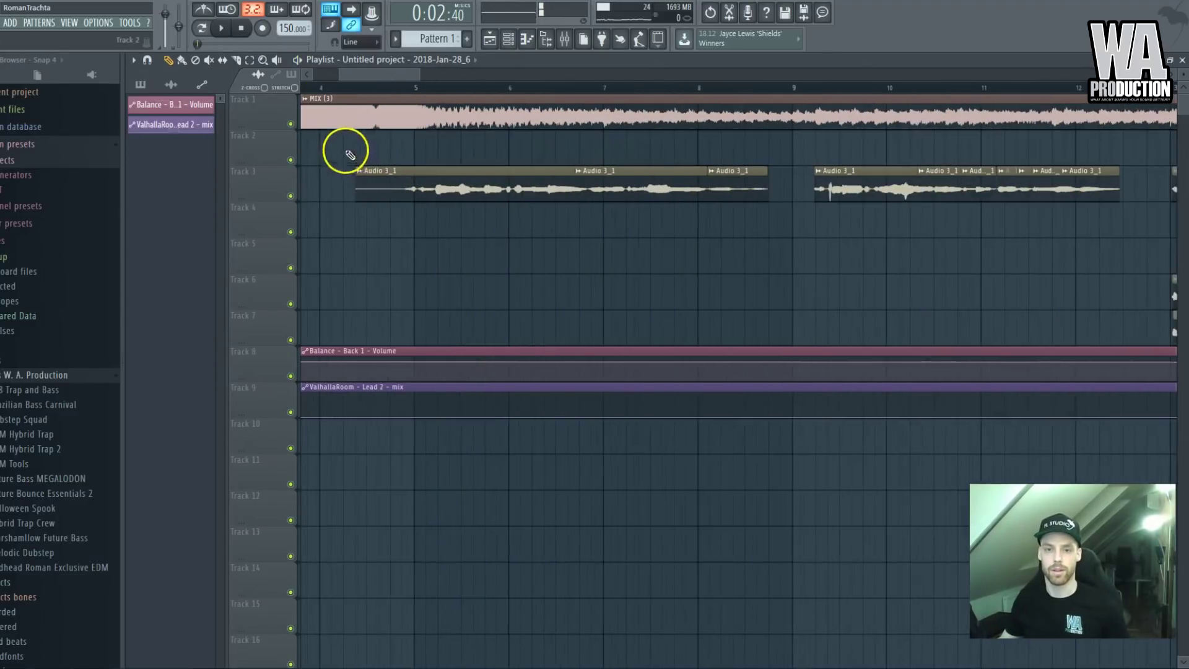
pyautogui.click(375, 93)
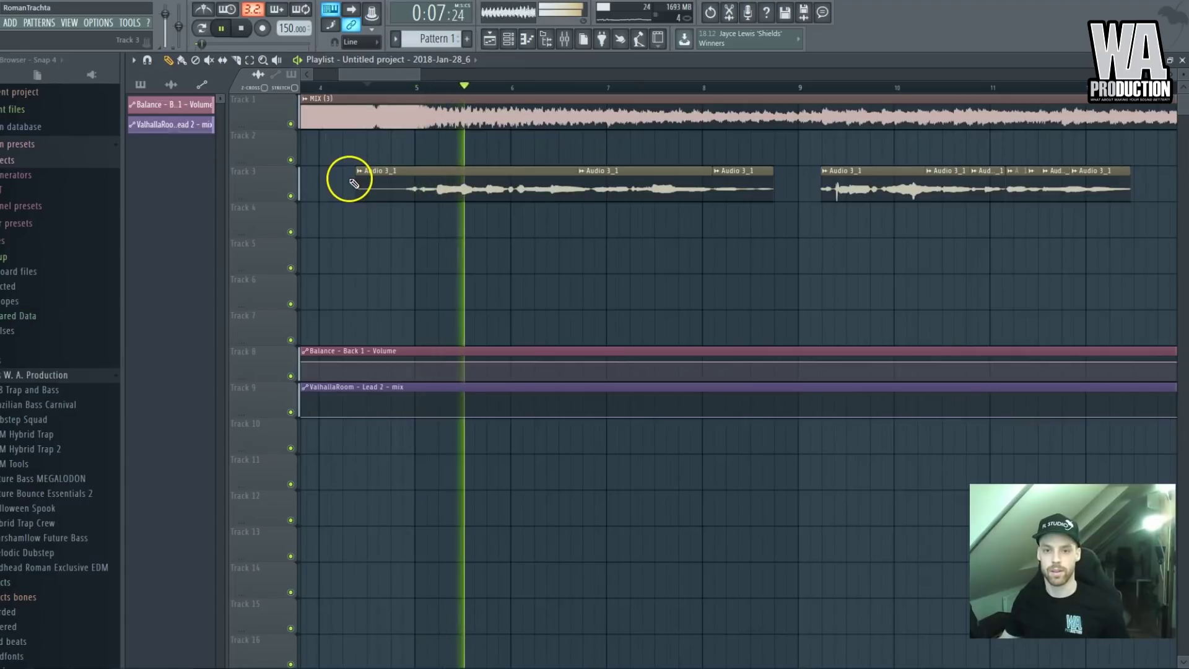
pyautogui.scroll(-8, 354, 184)
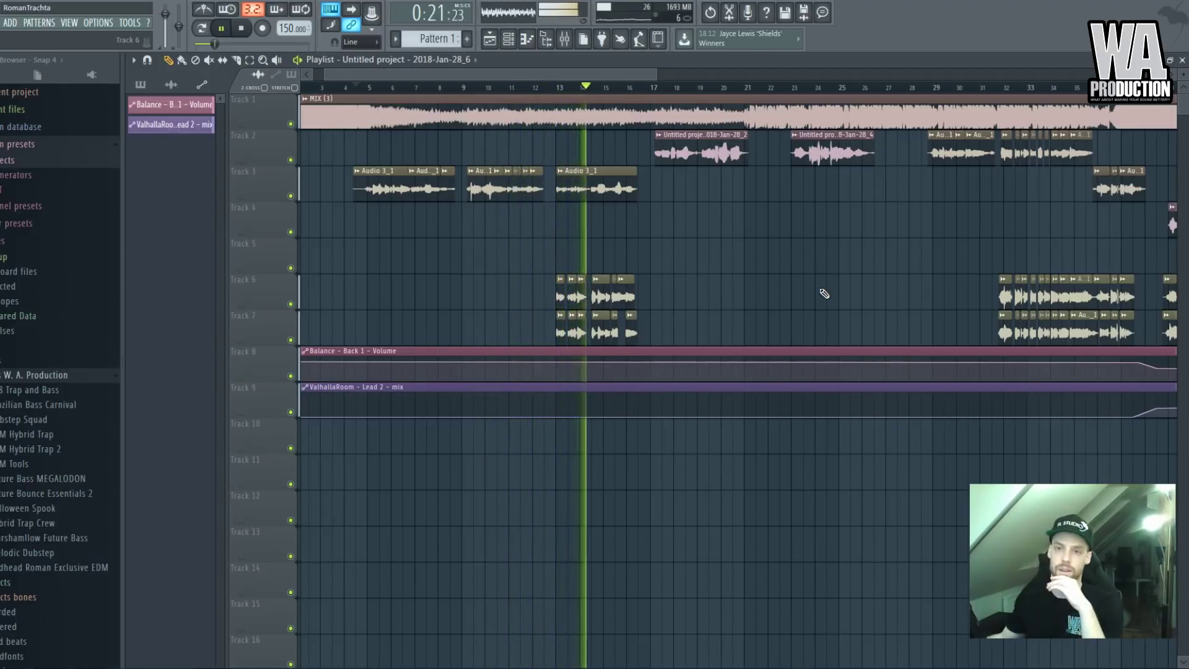
pyautogui.click(564, 39)
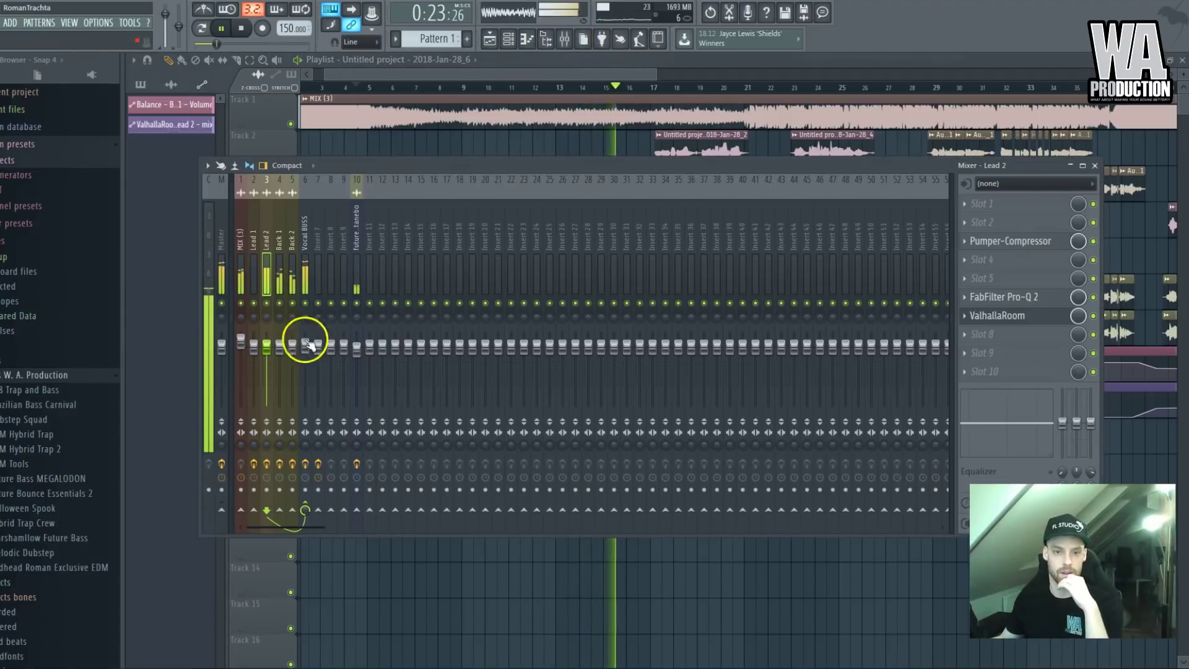
pyautogui.moveTo(291, 350); pyautogui.dragTo(282, 356)
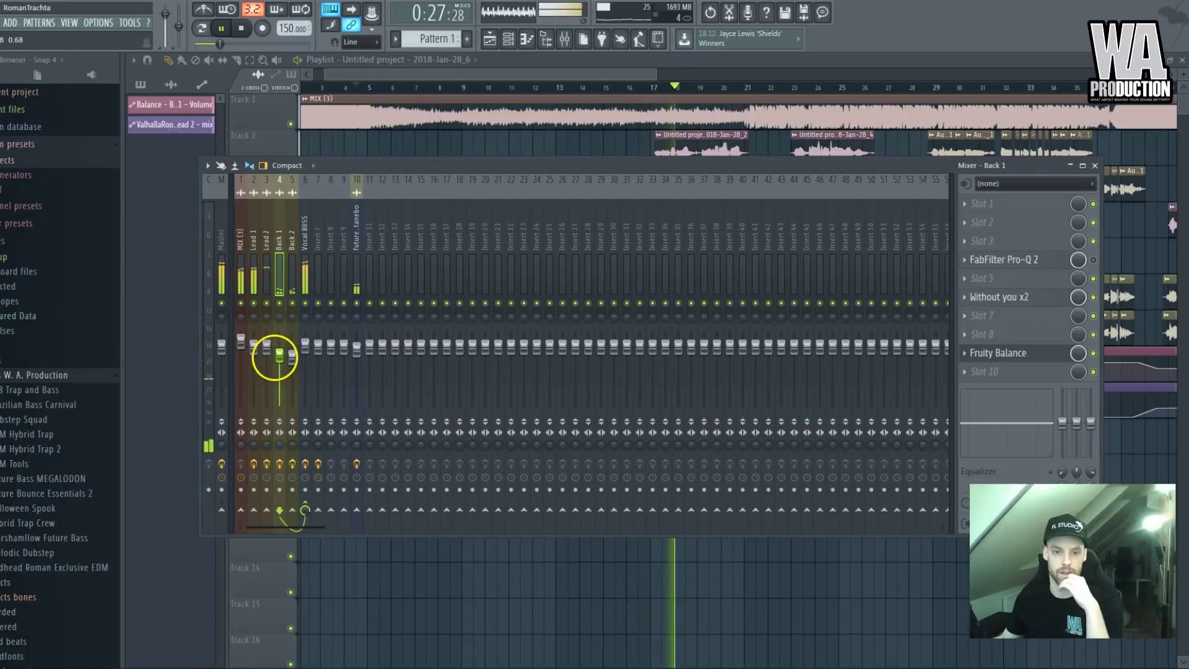
pyautogui.click(292, 356)
pyautogui.moveTo(281, 355); pyautogui.dragTo(290, 359)
pyautogui.click(414, 74)
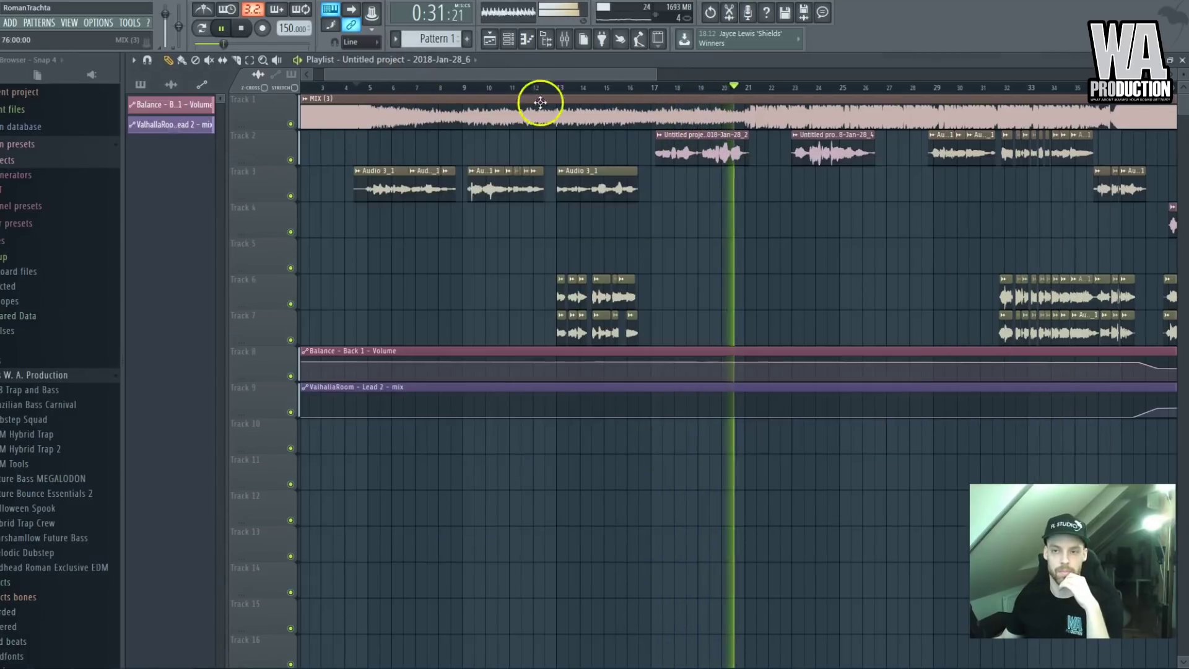
pyautogui.scroll(-1, 687, 89)
pyautogui.scroll(2, 706, 93)
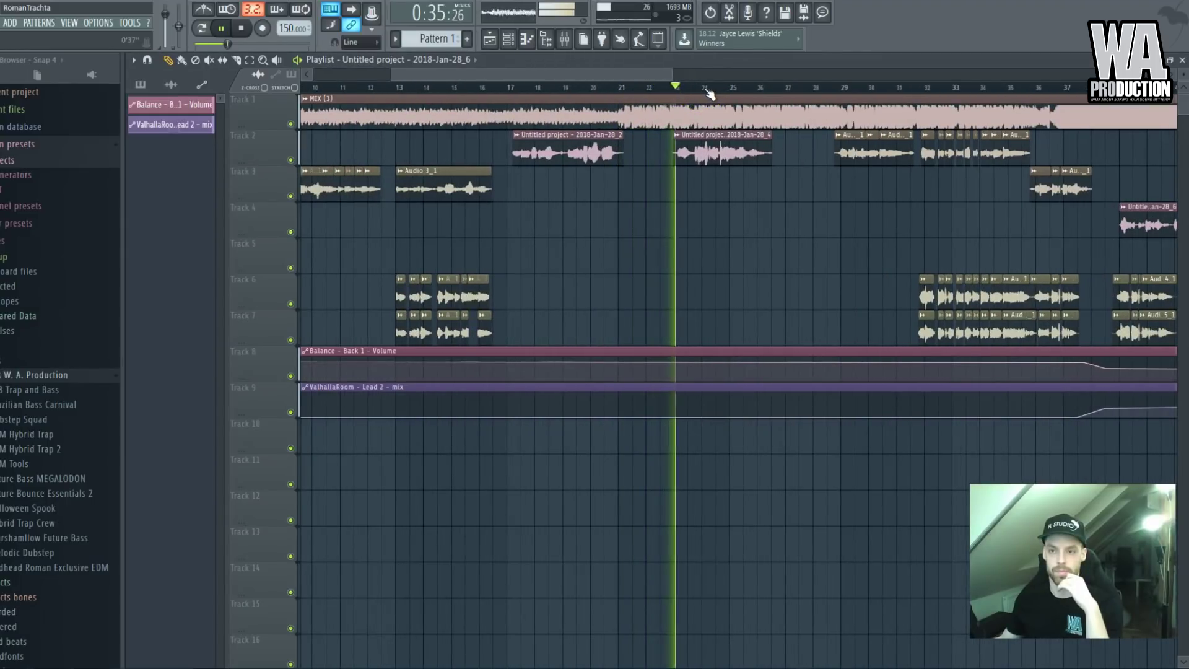
pyautogui.scroll(-2, 722, 96)
pyautogui.scroll(-2, 723, 96)
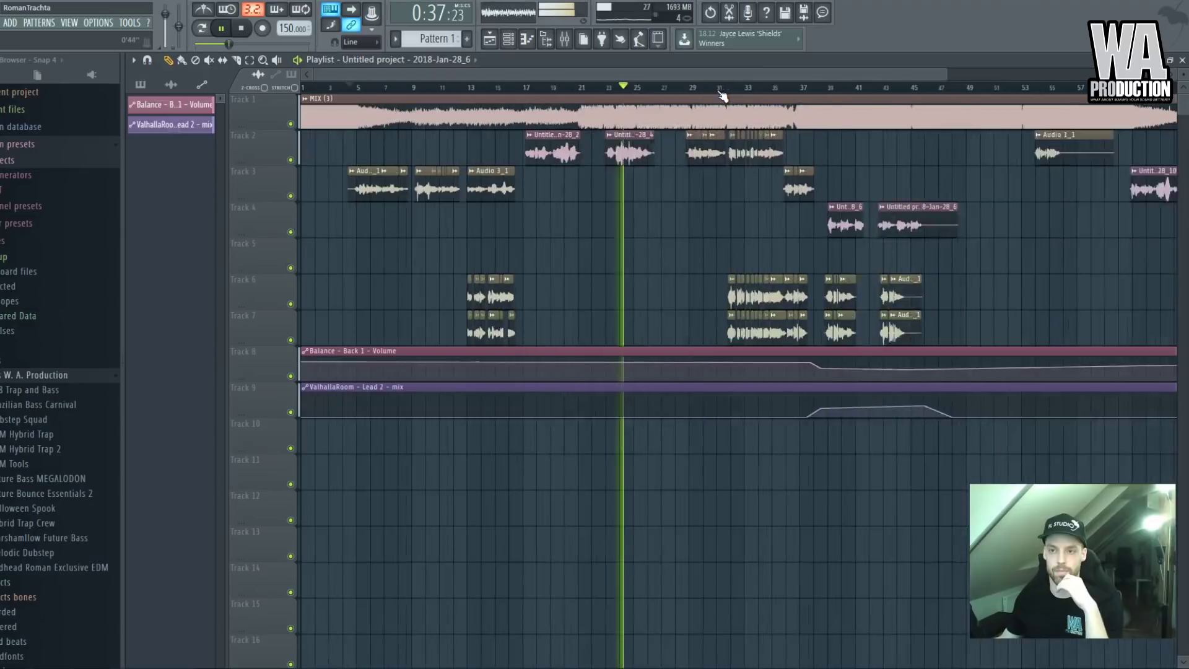
pyautogui.scroll(1, 706, 95)
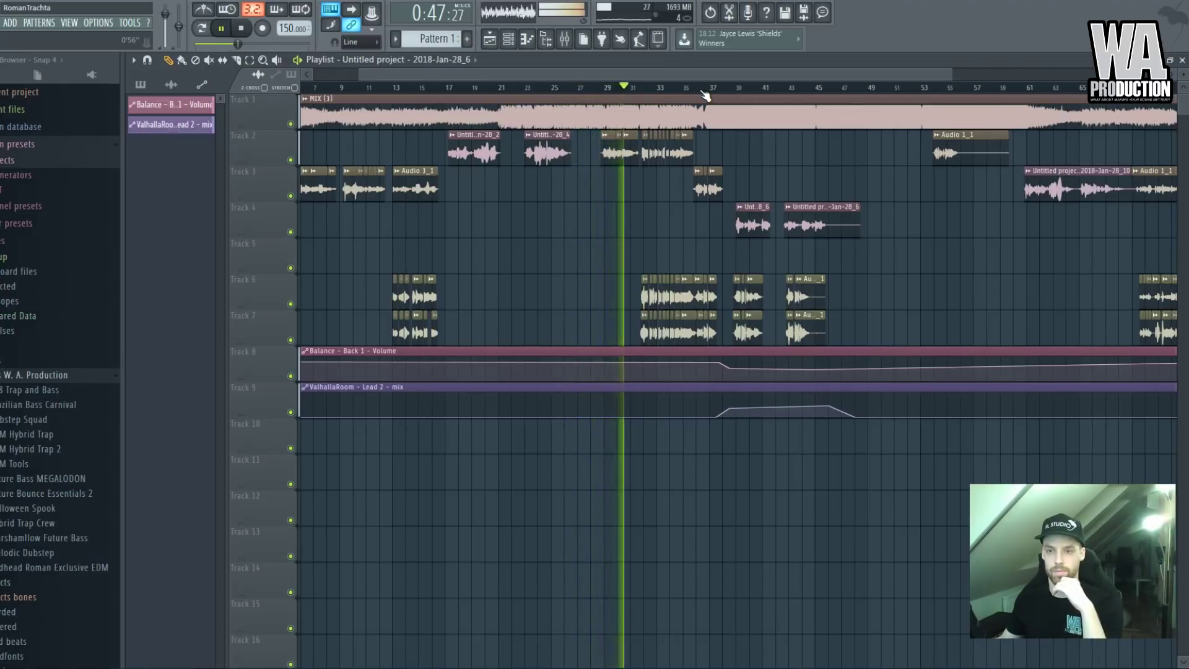
pyautogui.scroll(3, 703, 93)
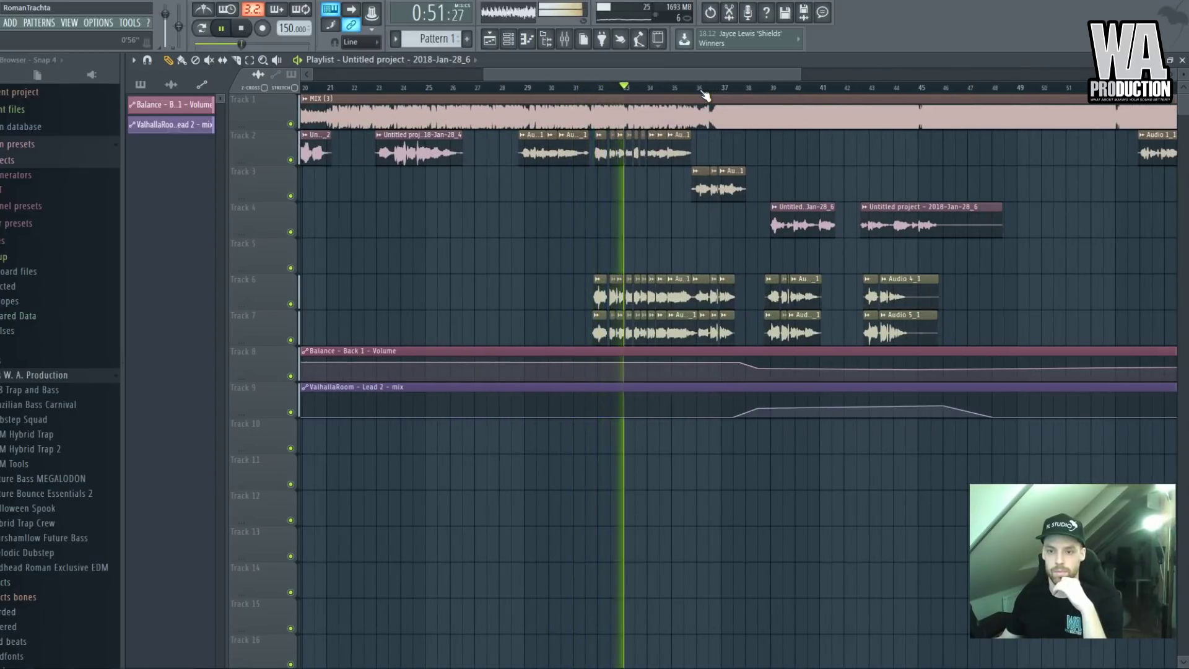
pyautogui.click(565, 40)
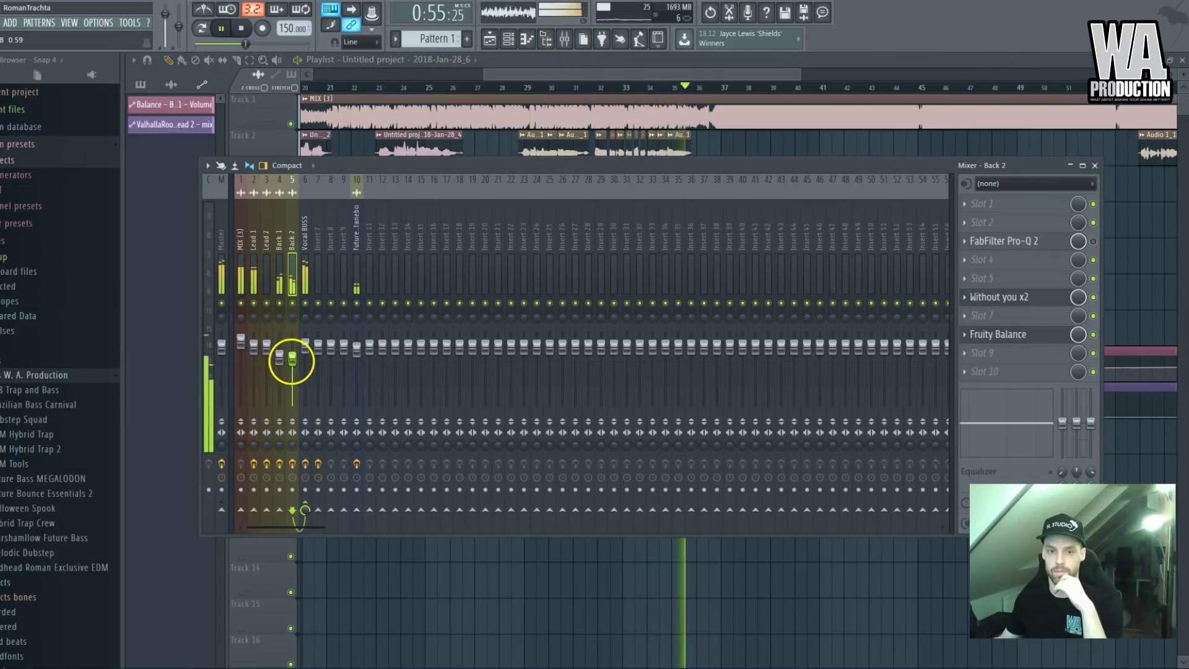
pyautogui.click(741, 61)
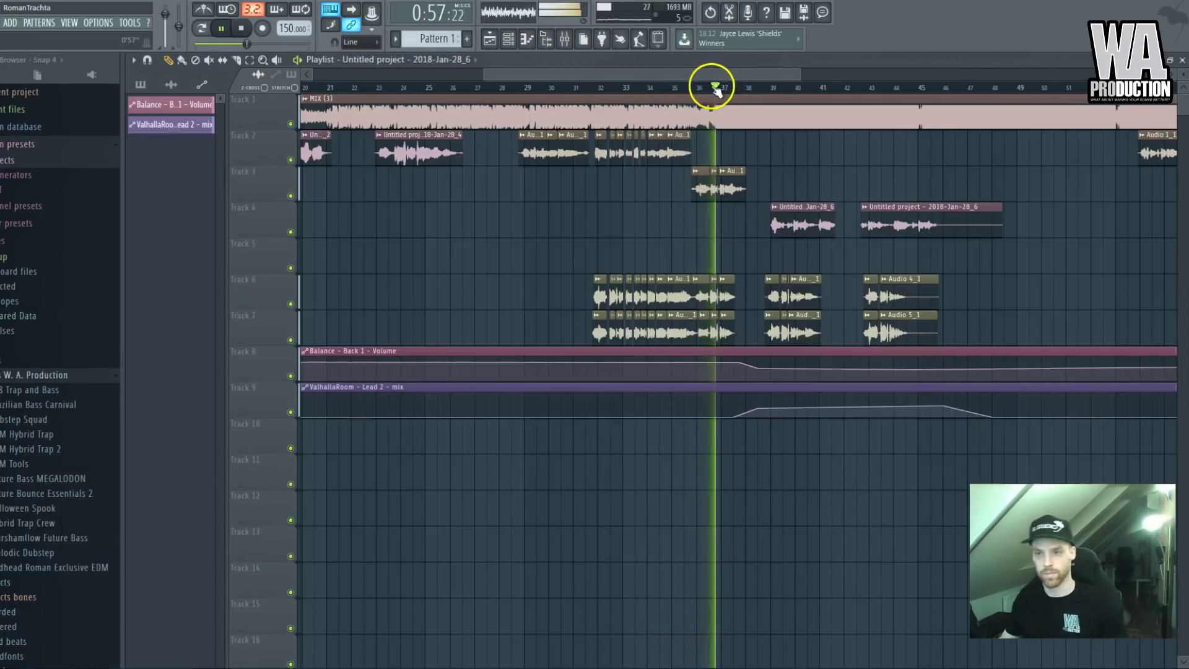
pyautogui.scroll(5, 709, 85)
# Trim the start of the Track 3 vocal clip and replay from around bar 38
pyautogui.moveTo(531, 197); pyautogui.dragTo(566, 197)
pyautogui.scroll(-5, 566, 196)
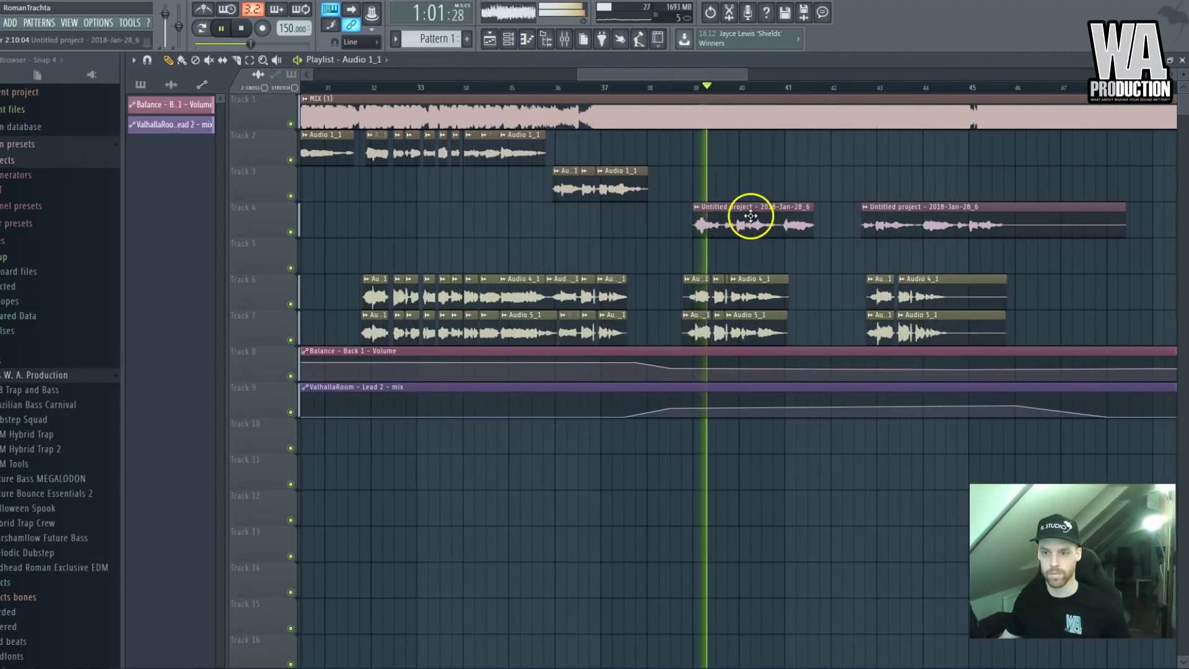
pyautogui.doubleClick(695, 224)
pyautogui.click(669, 408)
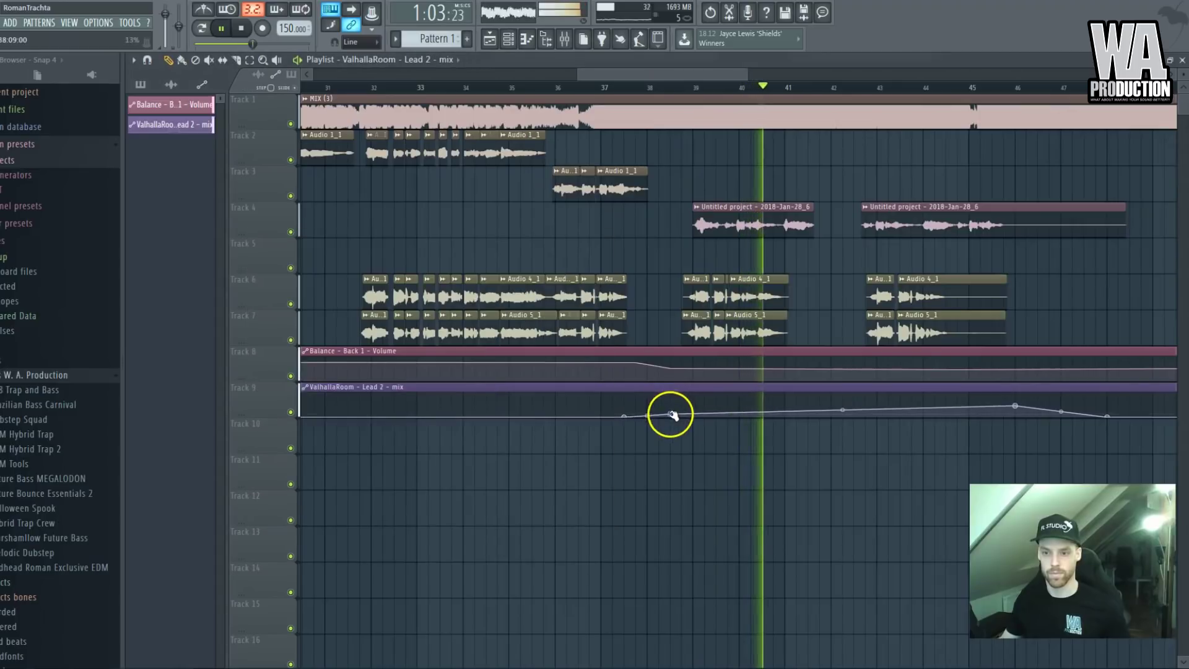
pyautogui.click(669, 87)
pyautogui.scroll(-5, 696, 212)
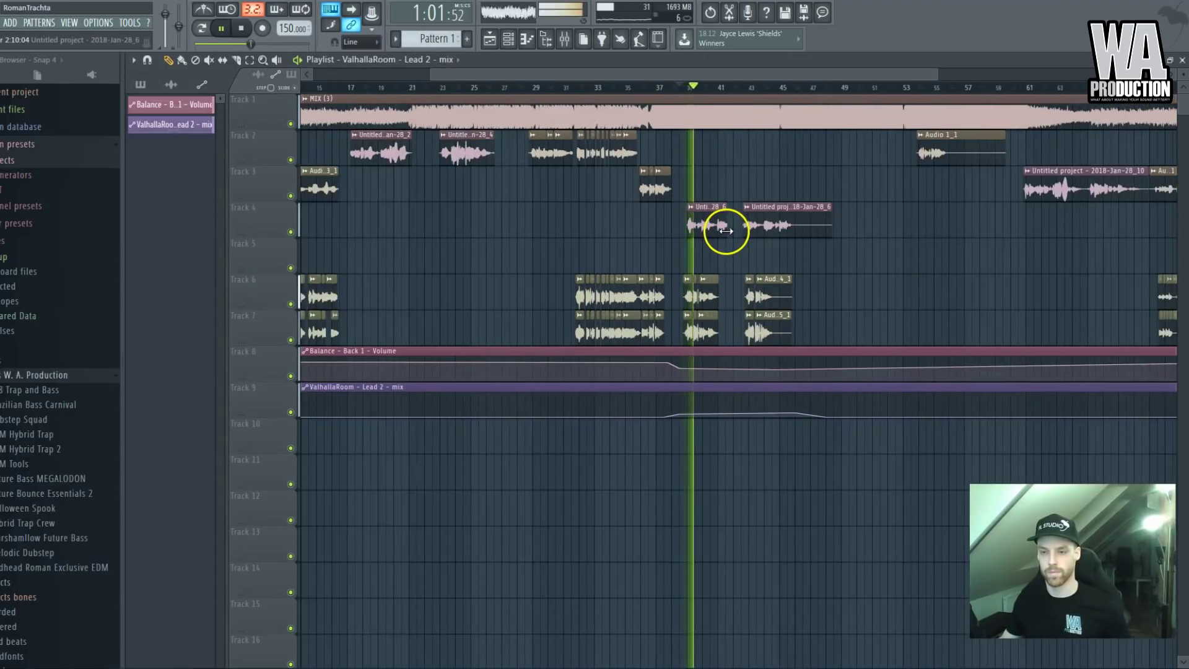
pyautogui.scroll(5, 696, 234)
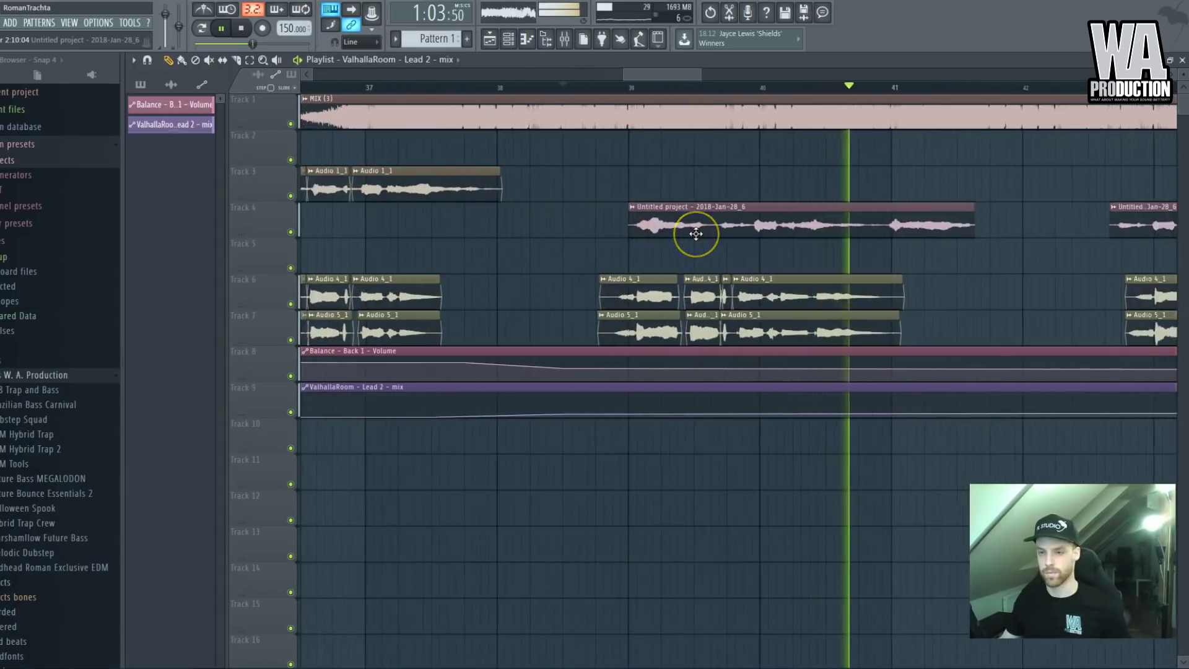
pyautogui.scroll(-2, 696, 233)
pyautogui.press('space')
pyautogui.press('space')
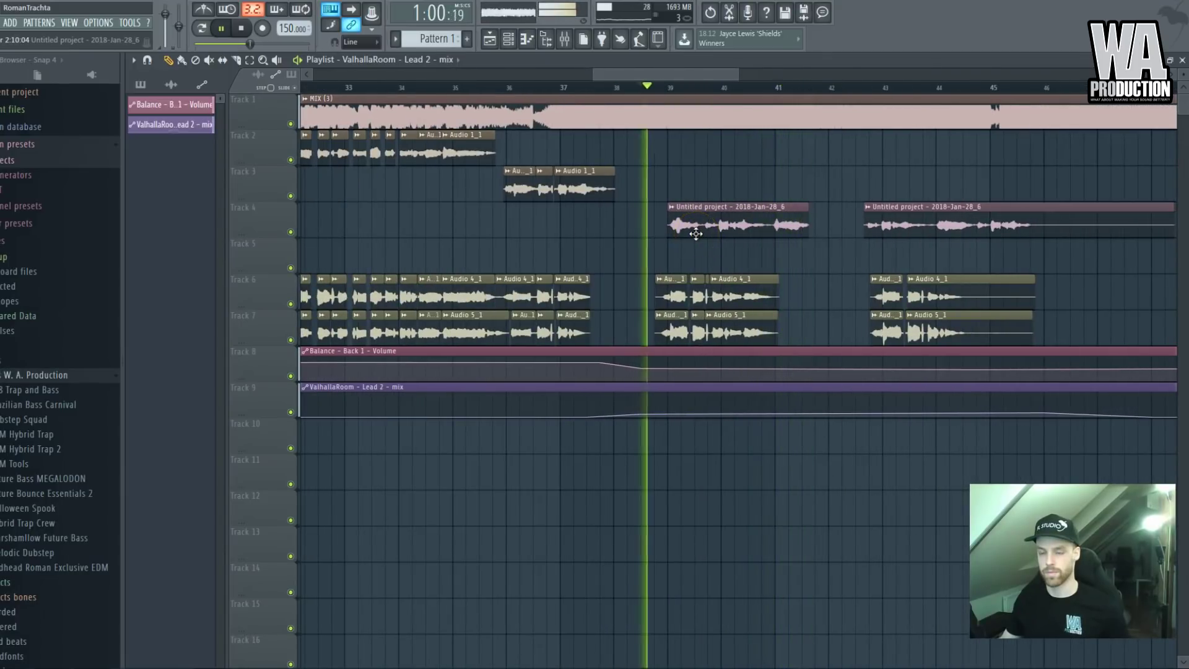
pyautogui.press('space')
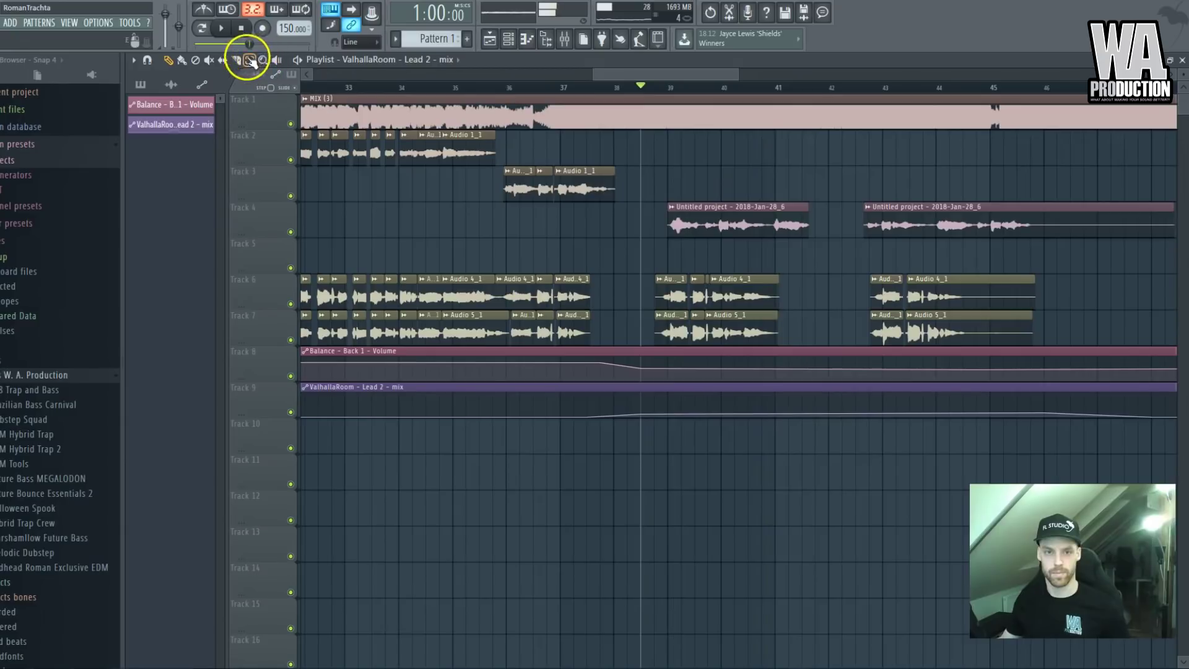
pyautogui.scroll(2, 731, 199)
# Slice the Track 4 vocal clip into short pieces, placing them earlier and near bar 41
pyautogui.rightClick(670, 226)
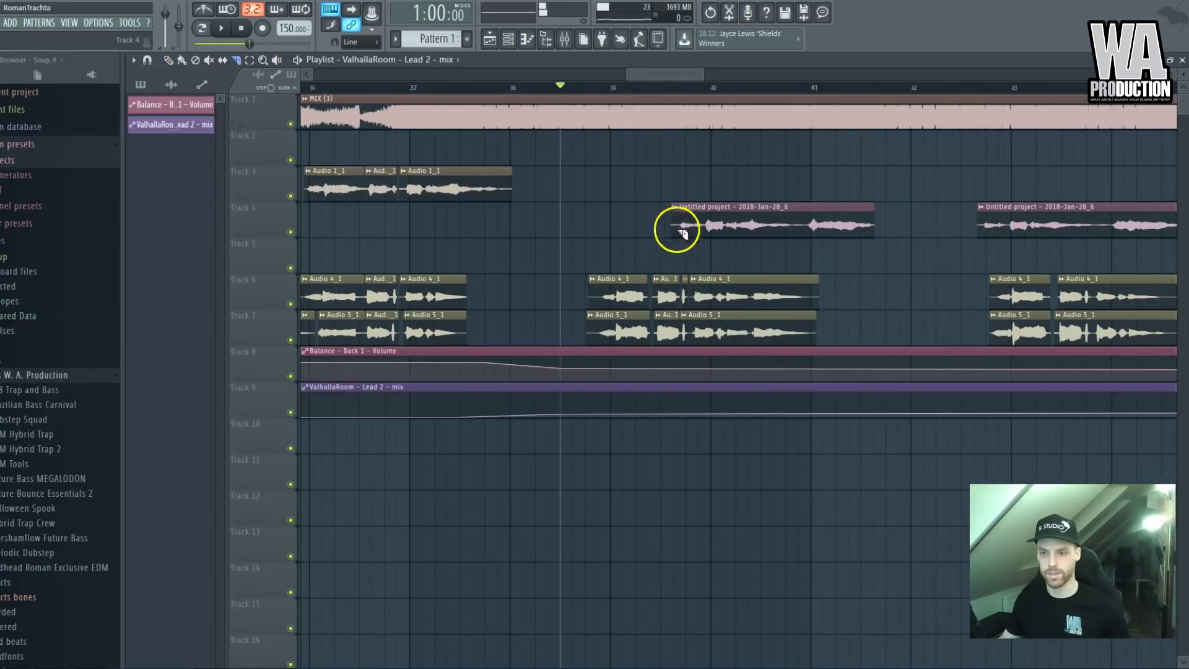
pyautogui.click(808, 226)
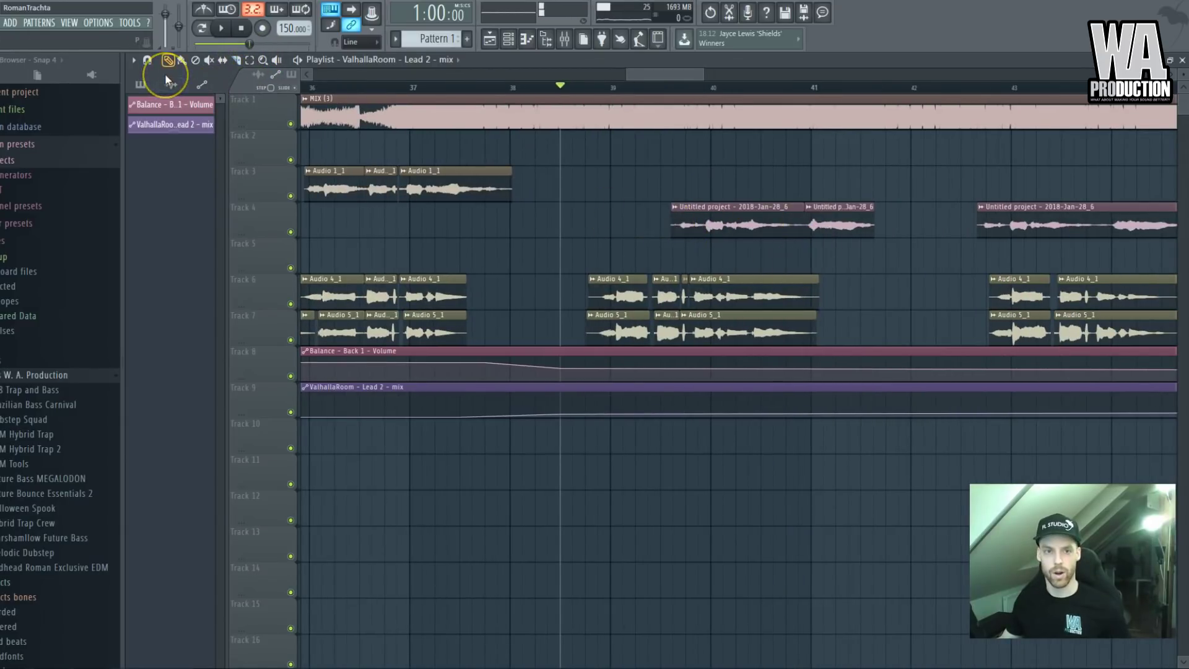
pyautogui.moveTo(851, 223); pyautogui.dragTo(604, 228)
pyautogui.click(835, 230)
pyautogui.scroll(3, 666, 233)
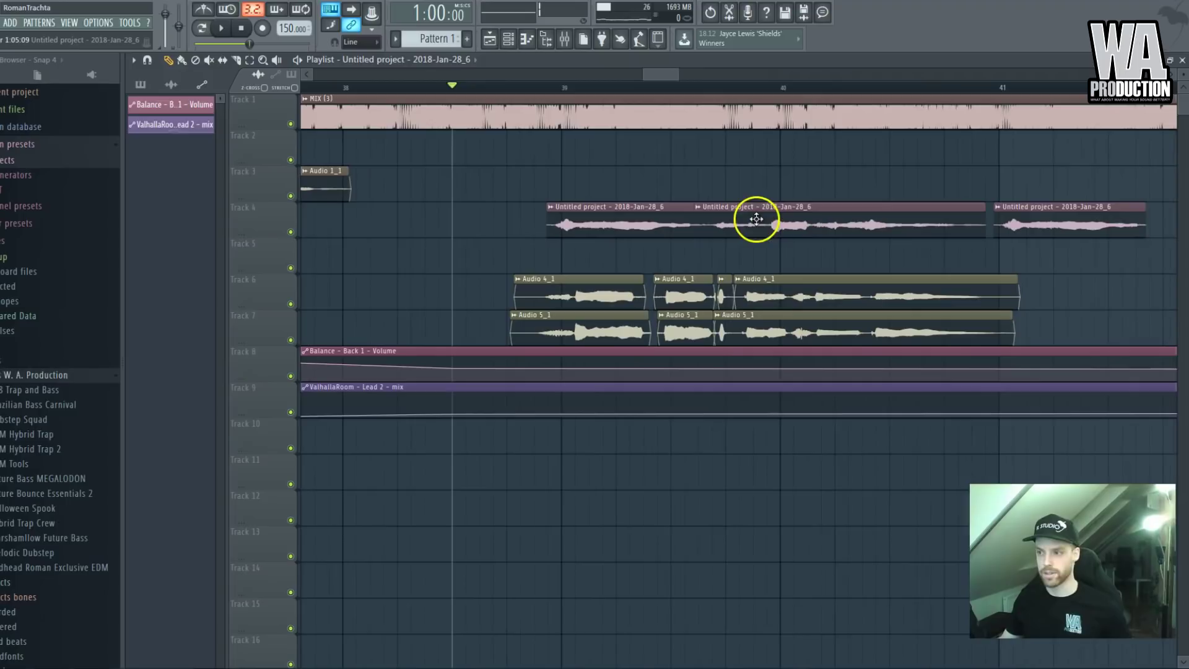
pyautogui.scroll(-3, 1030, 223)
pyautogui.press('space')
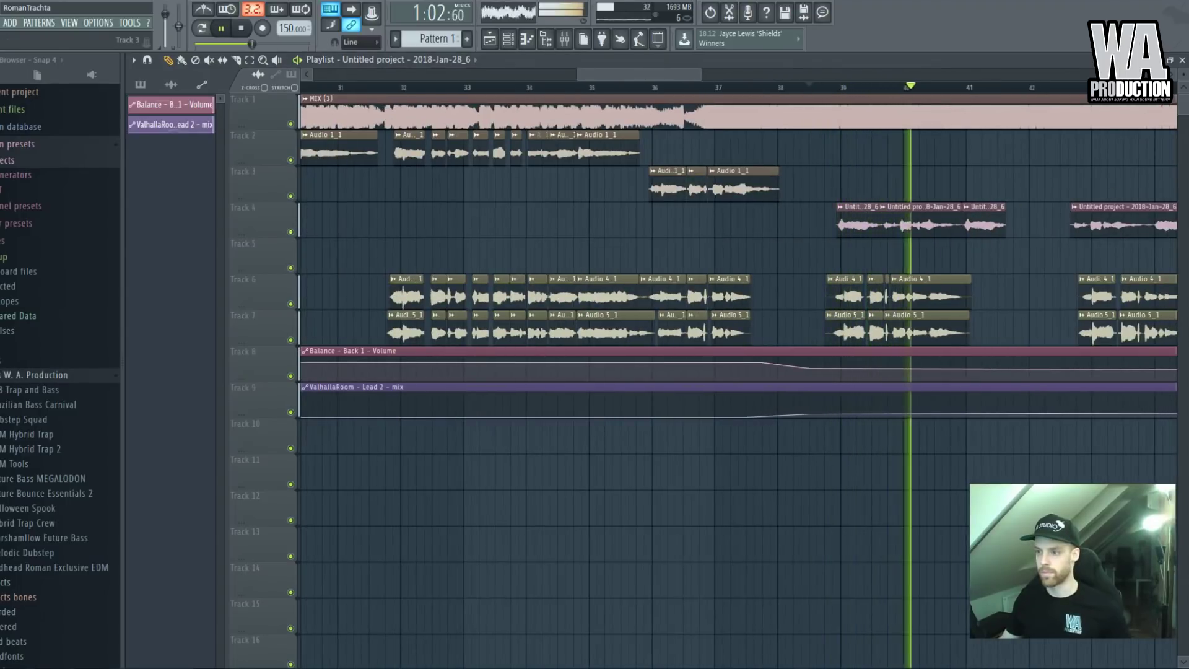
pyautogui.scroll(-4, 656, 122)
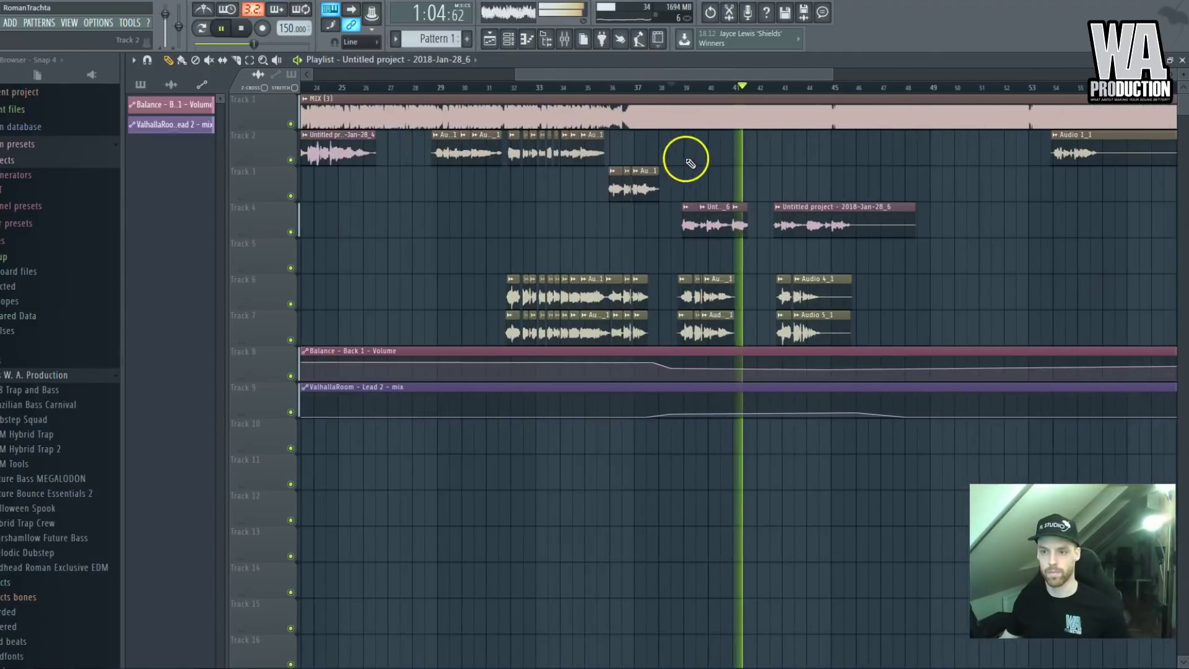
# Replace the first short Track 4 piece with a new one and replay from bar 36
pyautogui.rightClick(689, 220)
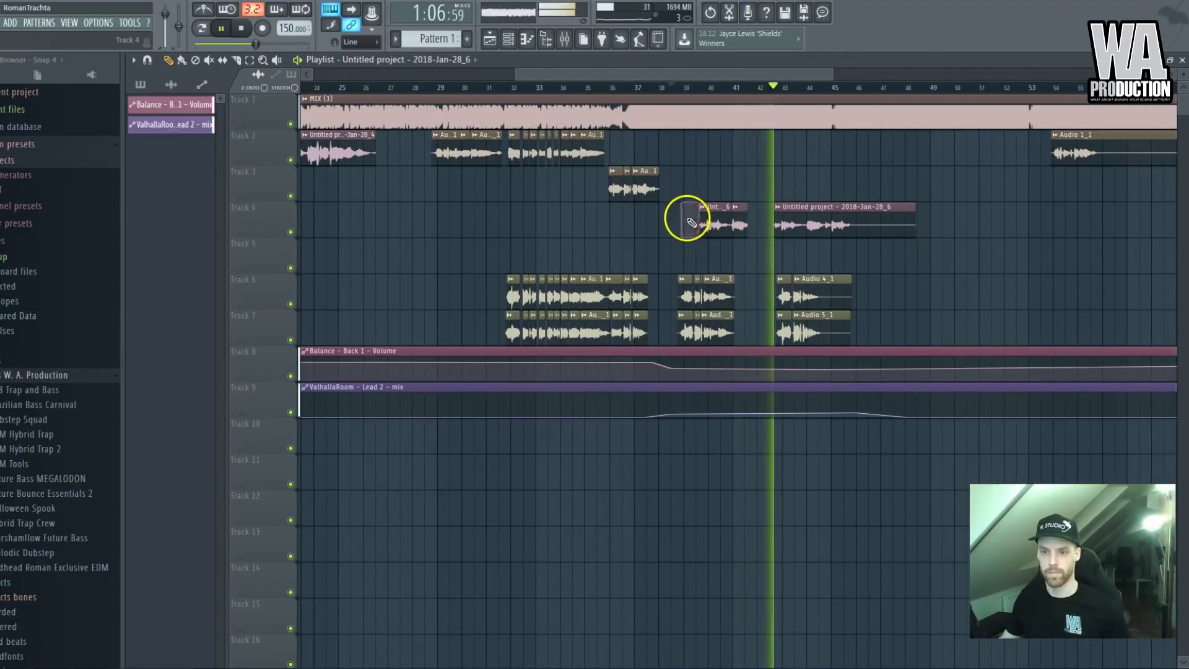
pyautogui.click(628, 90)
pyautogui.scroll(3, 774, 289)
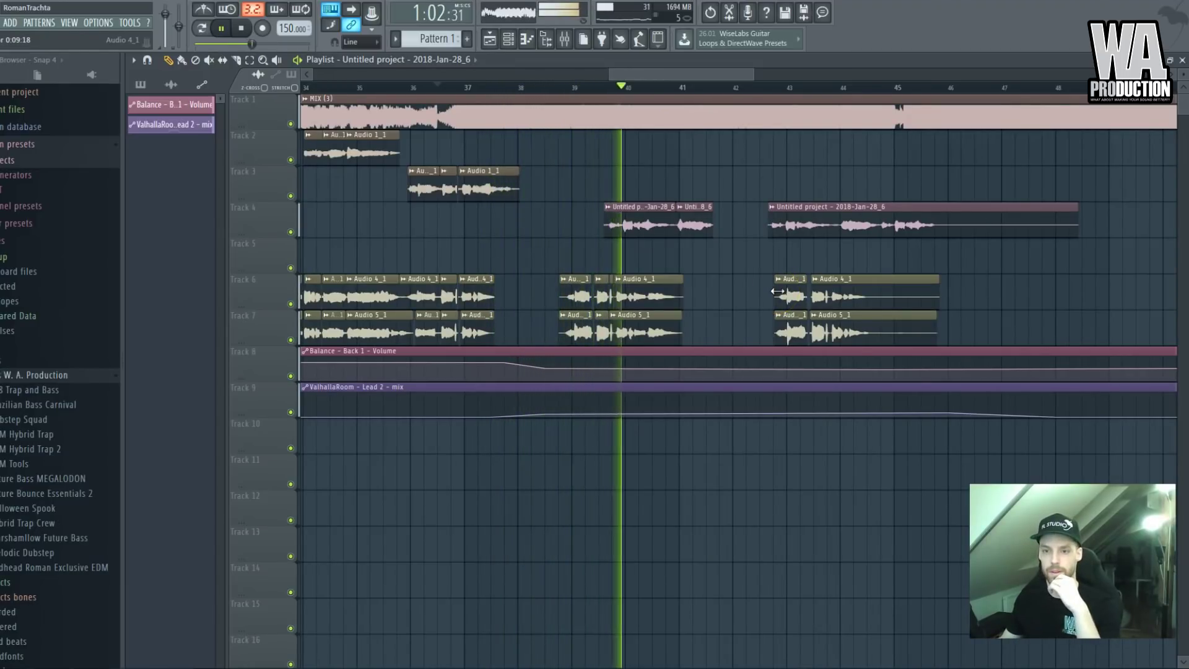
pyautogui.click(592, 233)
pyautogui.press('space')
pyautogui.press('space')
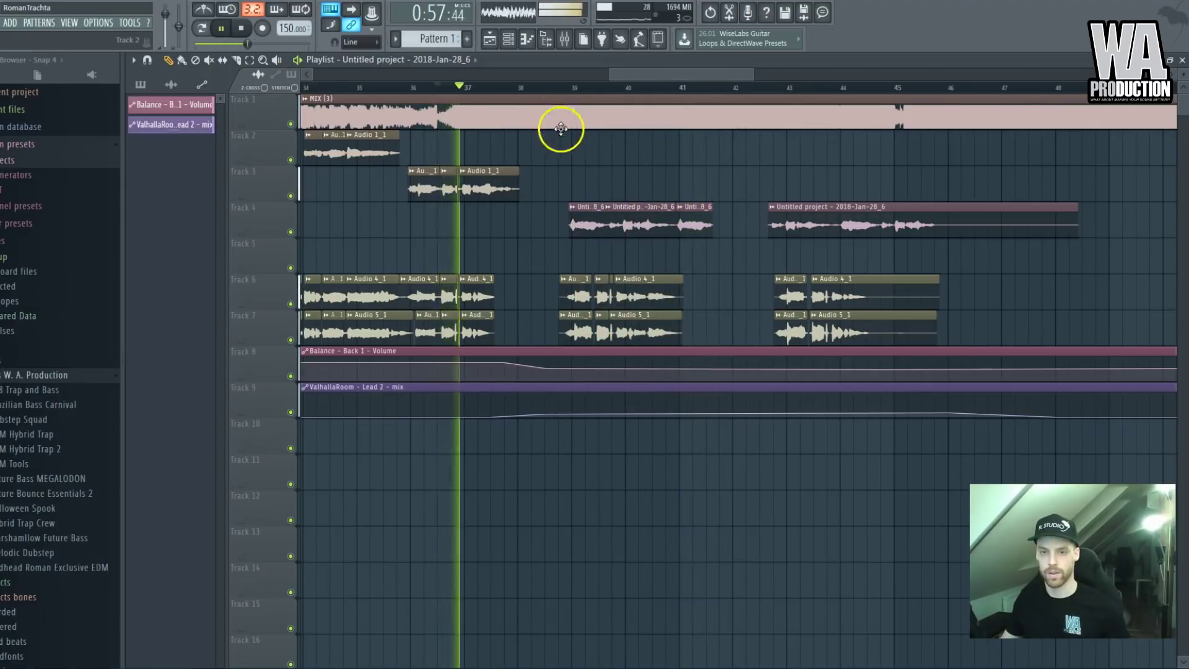
pyautogui.scroll(-3, 586, 186)
pyautogui.scroll(-2, 624, 249)
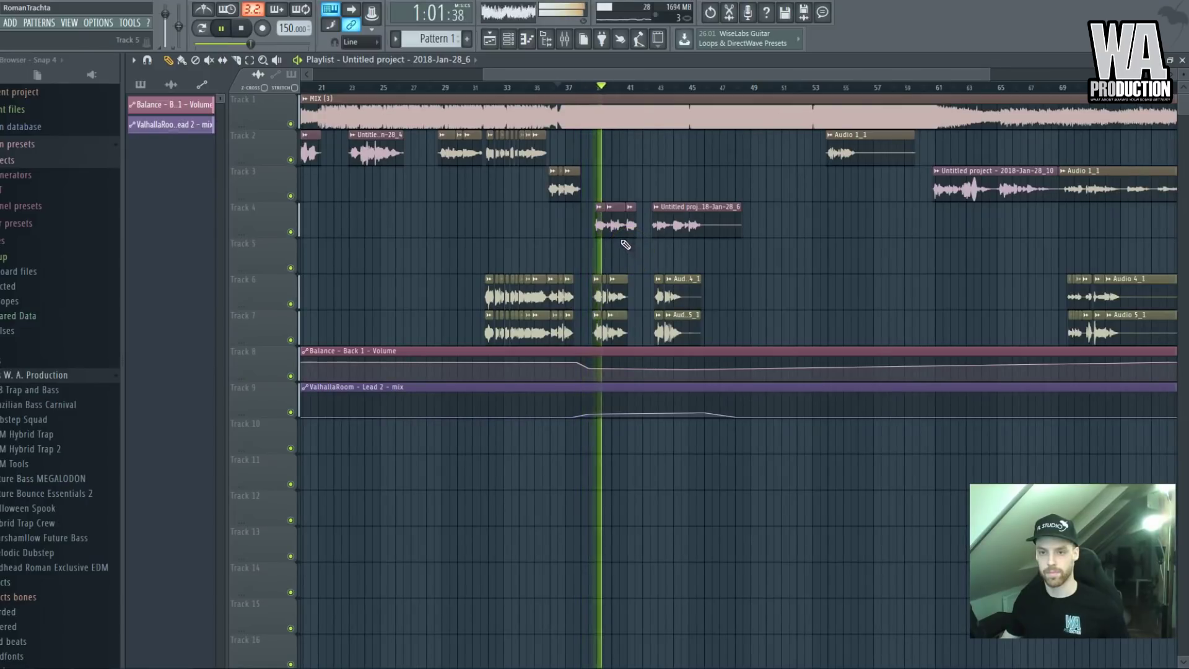
pyautogui.scroll(4, 619, 238)
# Remove the stray Track 5 clip and shorten the Track 4 clip to end near bar 46
pyautogui.click(725, 257)
pyautogui.rightClick(742, 260)
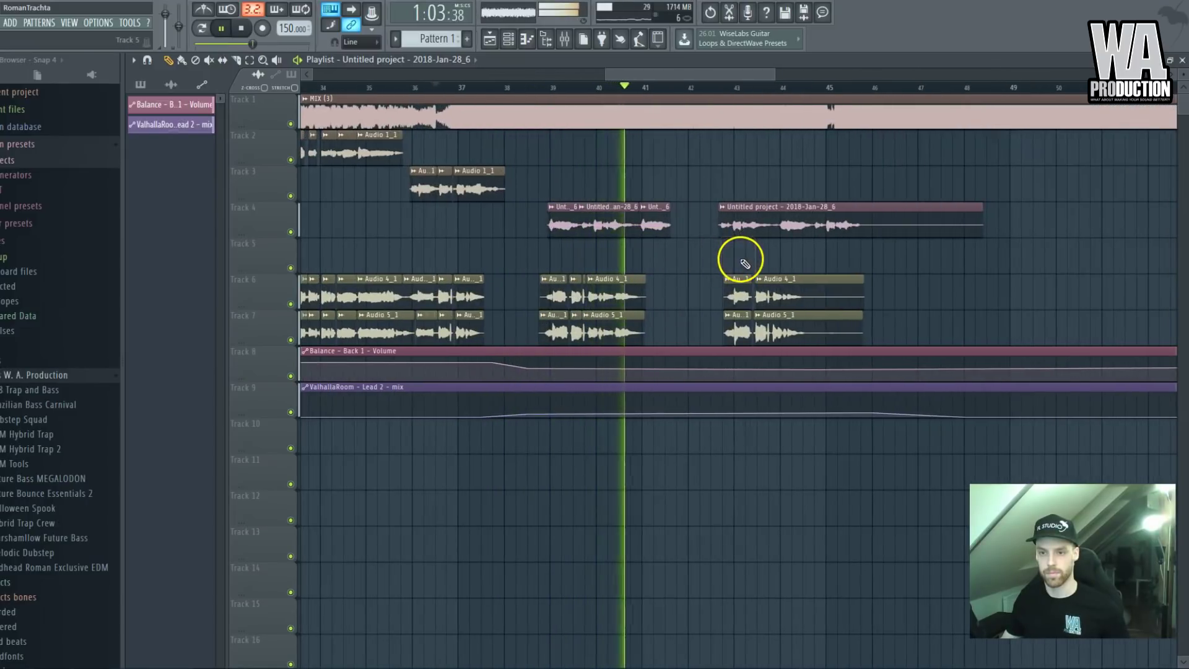
pyautogui.scroll(-3, 746, 265)
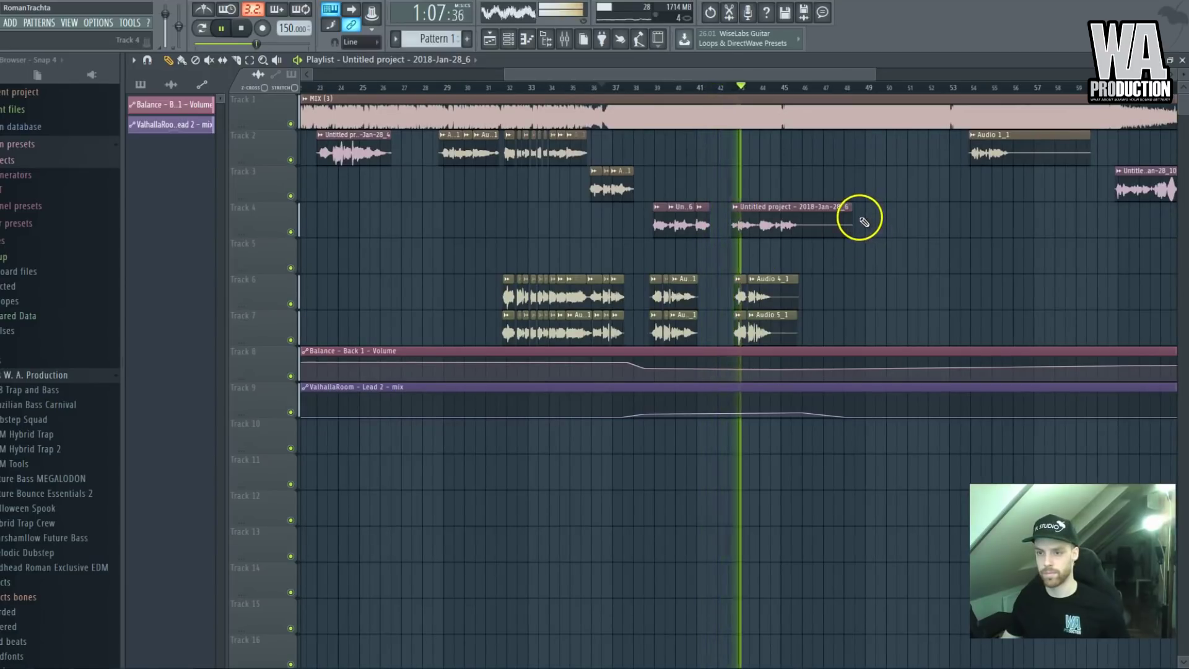
pyautogui.moveTo(854, 218); pyautogui.dragTo(808, 244)
pyautogui.scroll(4, 799, 263)
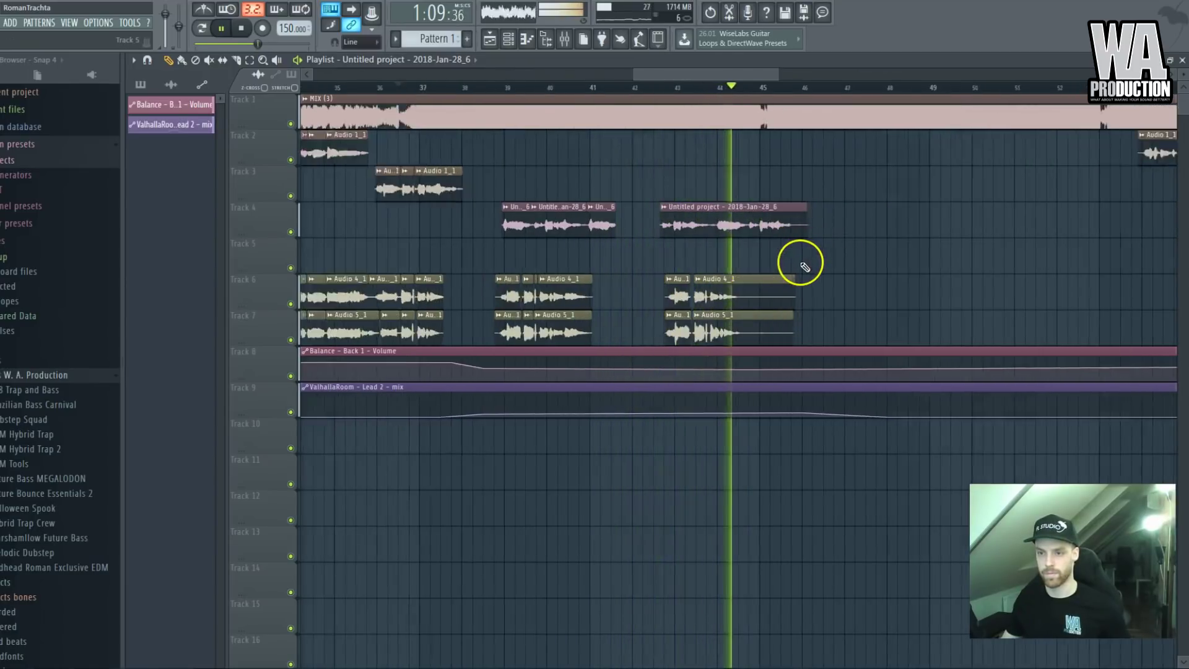
pyautogui.scroll(-8, 806, 267)
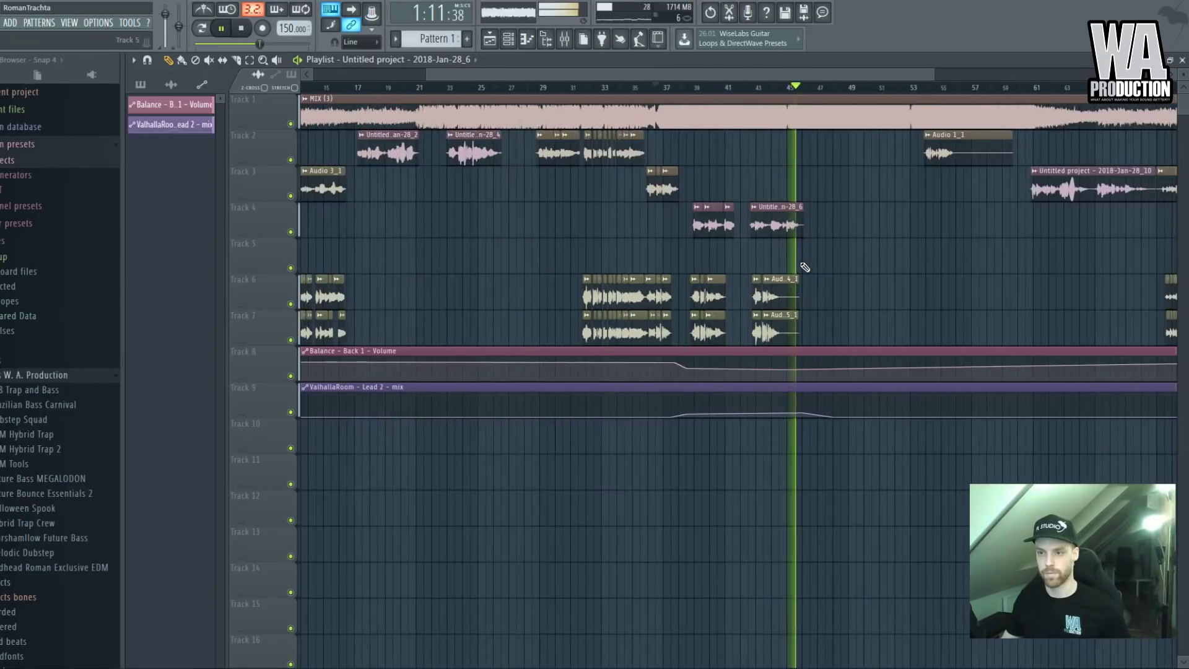
pyautogui.click(816, 252)
pyautogui.click(858, 261)
# Box-select Track 2's vocal clips and drag them down onto Track 3
pyautogui.click(932, 85)
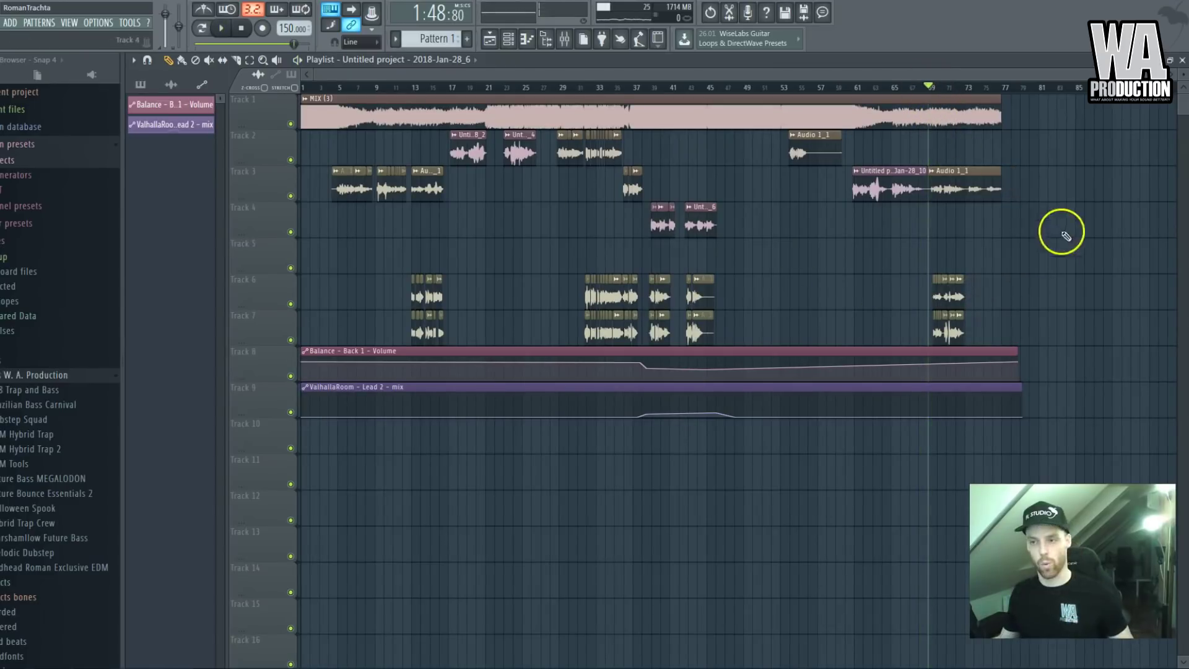
pyautogui.moveTo(977, 151); pyautogui.dragTo(404, 146)
pyautogui.scroll(5, 500, 164)
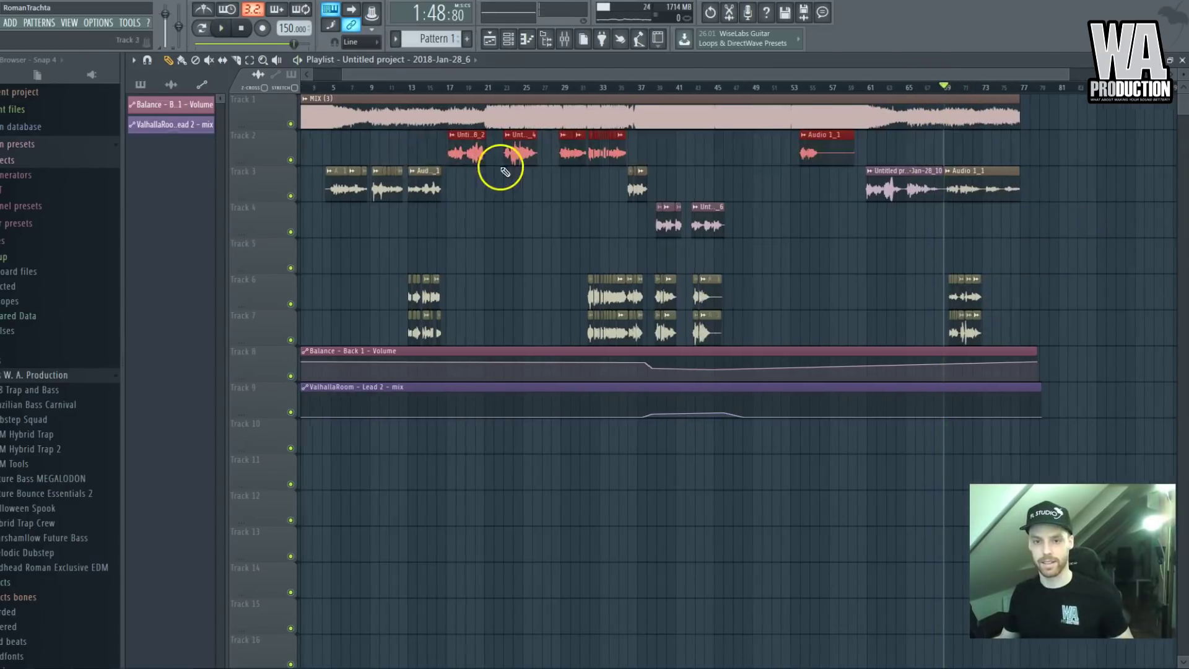
pyautogui.scroll(3, 368, 164)
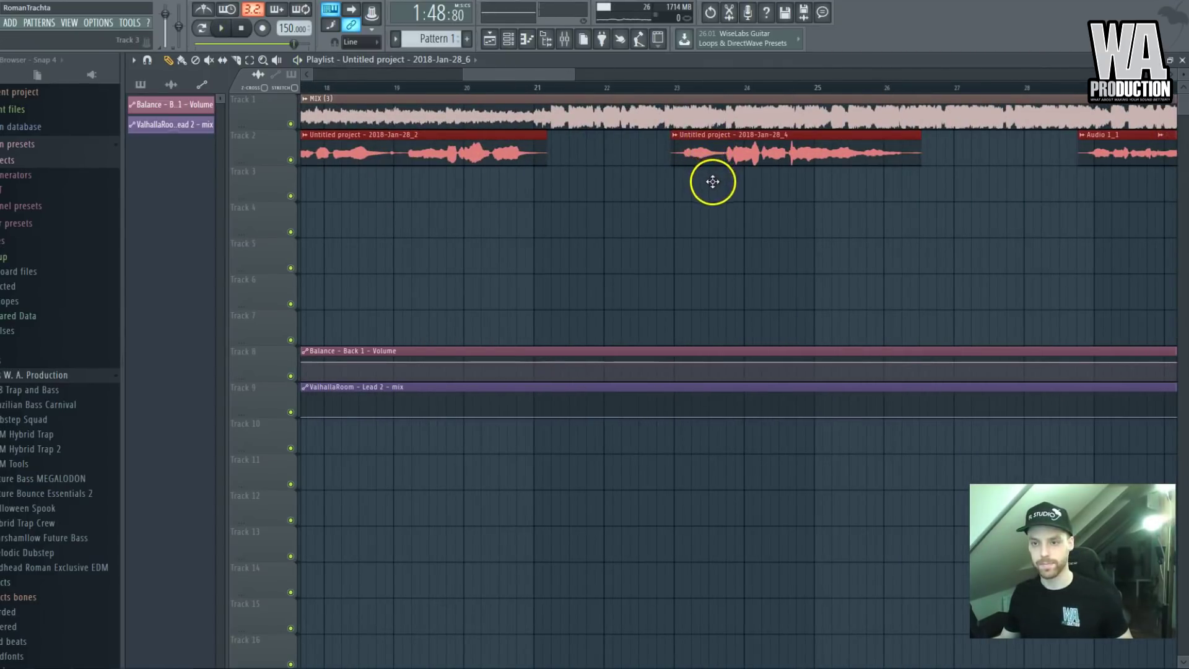
pyautogui.moveTo(713, 182); pyautogui.dragTo(707, 199)
pyautogui.scroll(-6, 706, 199)
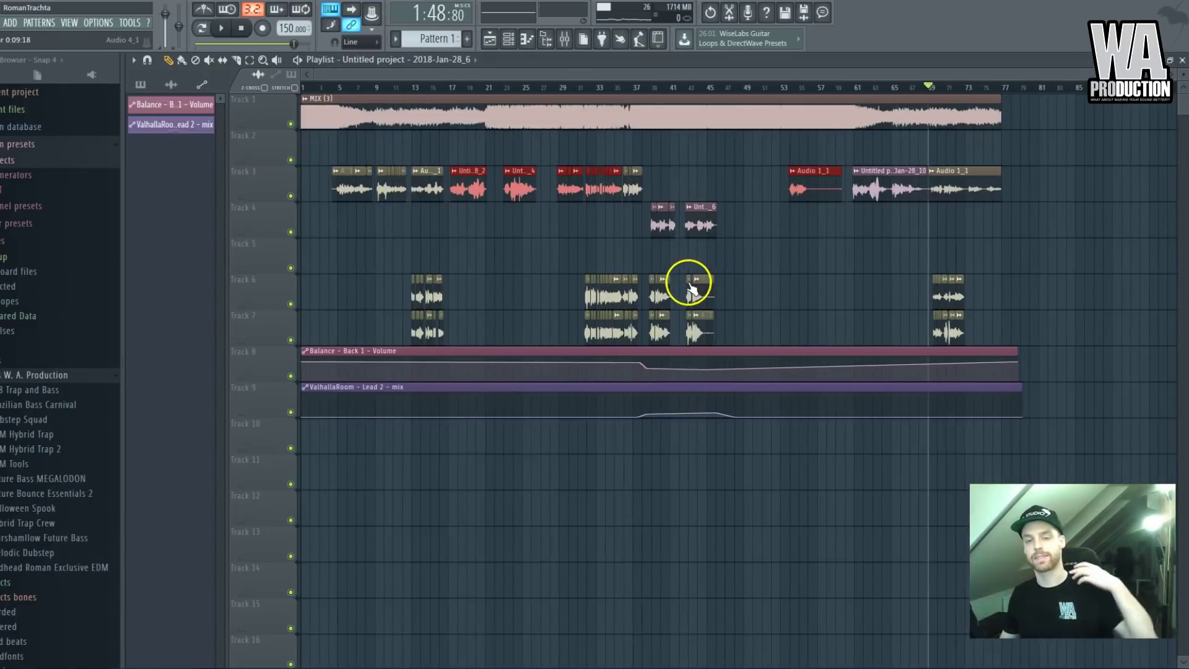